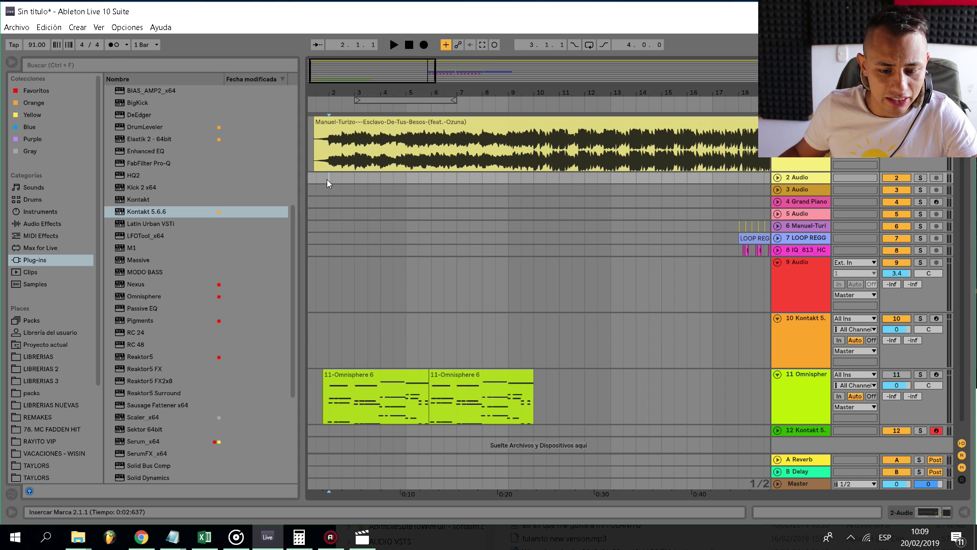
Solo the Manuel Turizo reference track and listen to the song from bar 18.
click(327, 179)
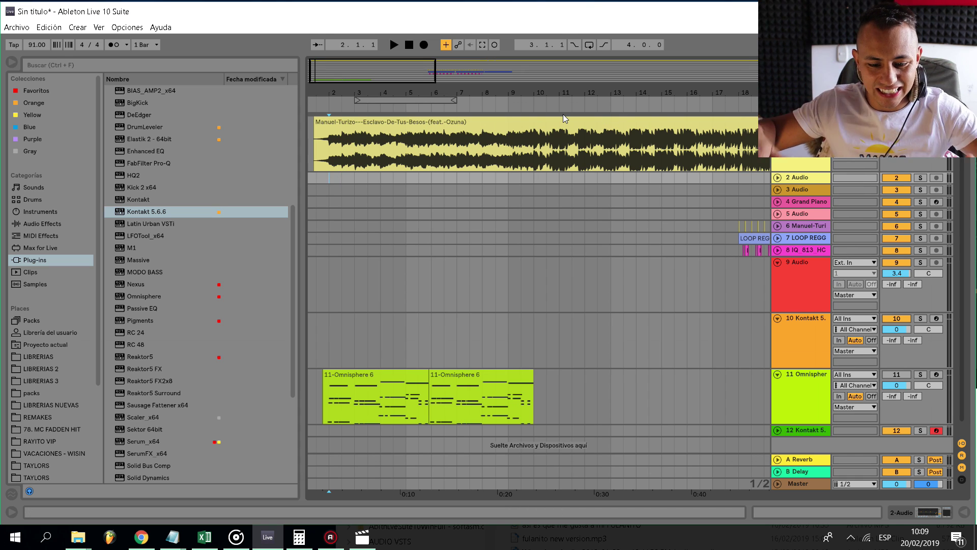
double_click(496, 92)
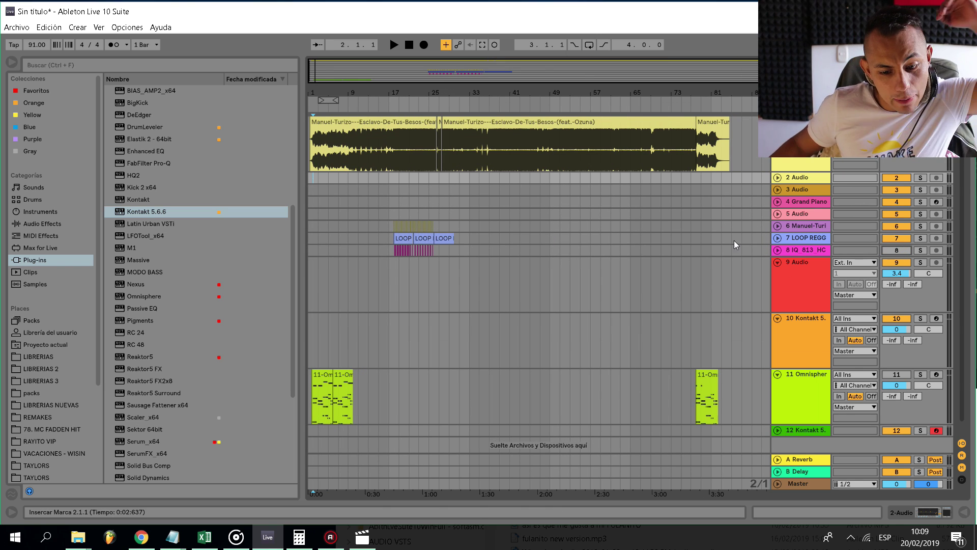
scroll(400, 206, up, 5)
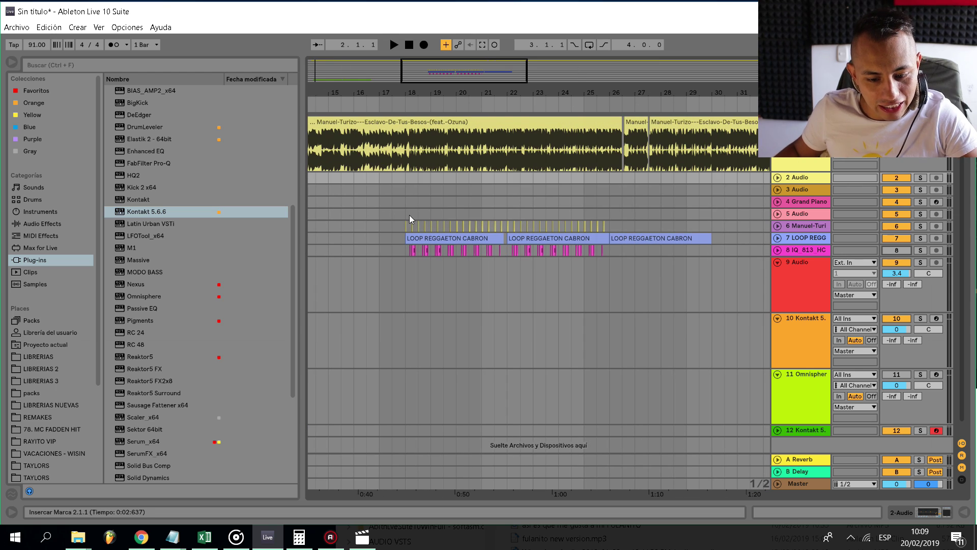
click(405, 214)
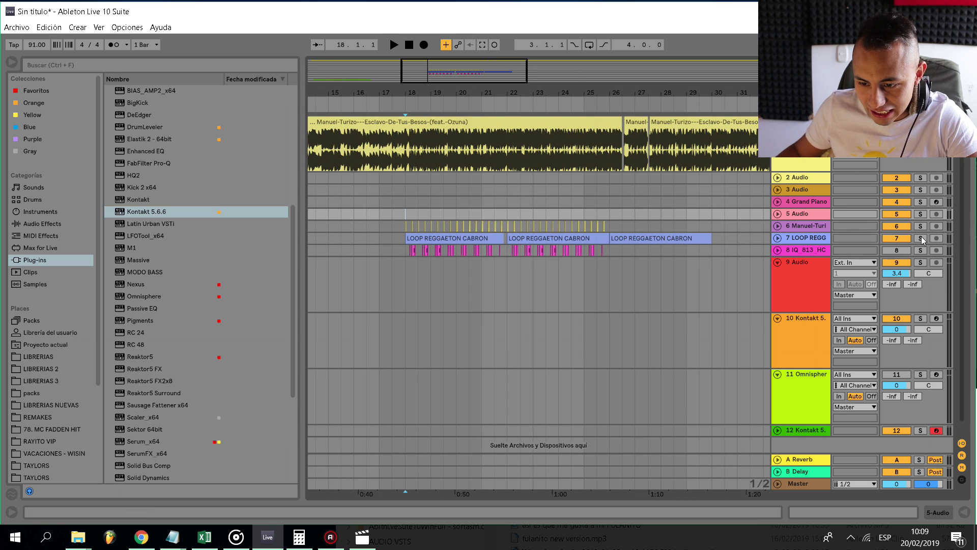
click(406, 177)
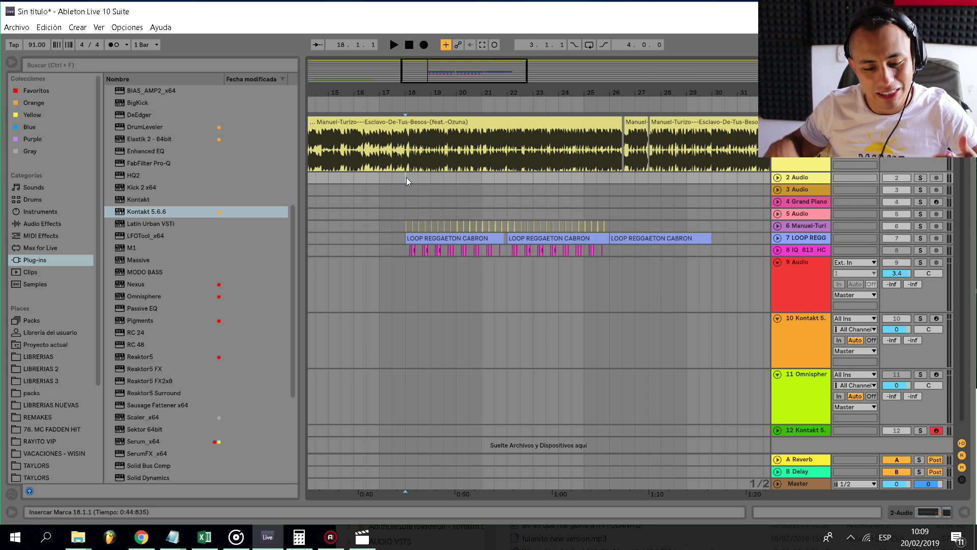
key(space)
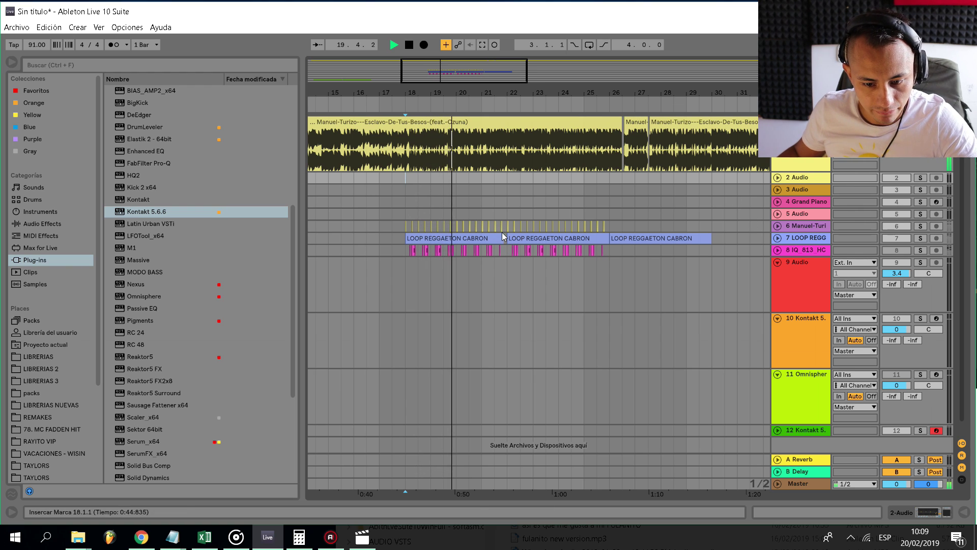
key(space)
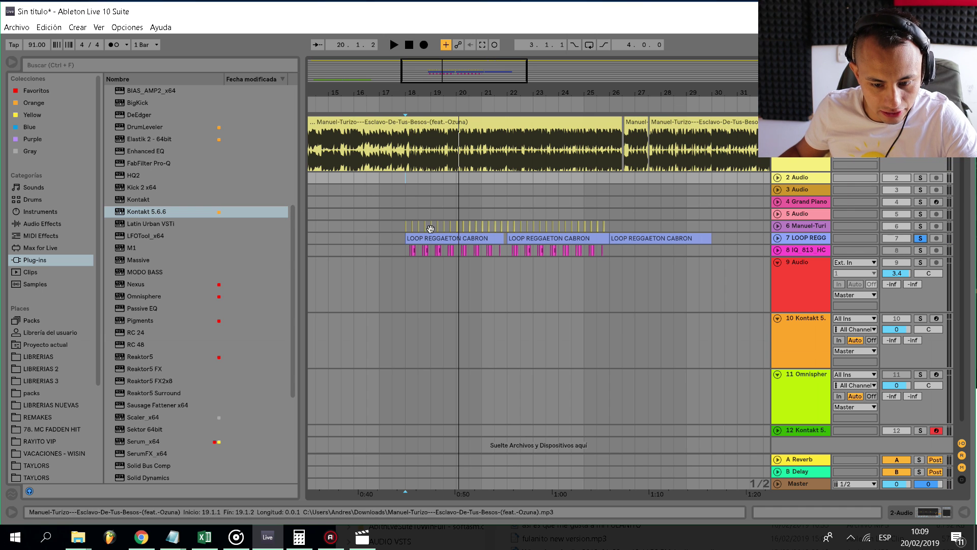
Locate the LOOP REGGAETON CABRON clip's source file in the browser and look through the other loops in its folder.
double_click(444, 238)
click(85, 285)
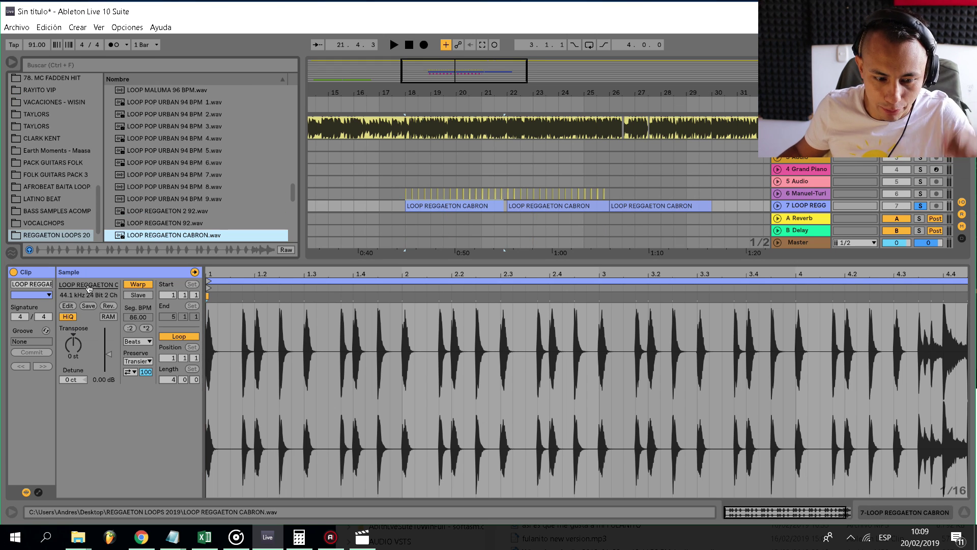
key(ctrl+alt+l)
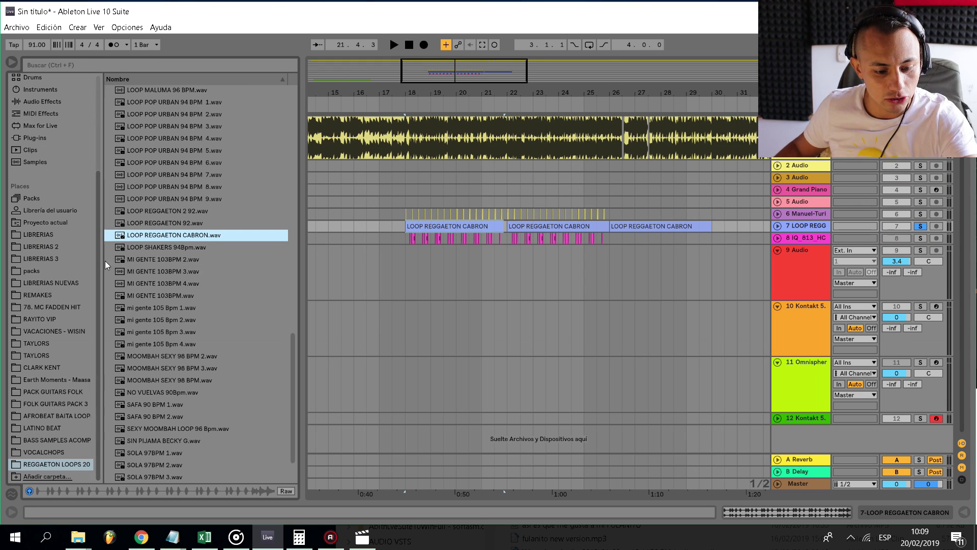
scroll(178, 329, down, 2)
scroll(175, 316, up, 7)
scroll(181, 310, up, 20)
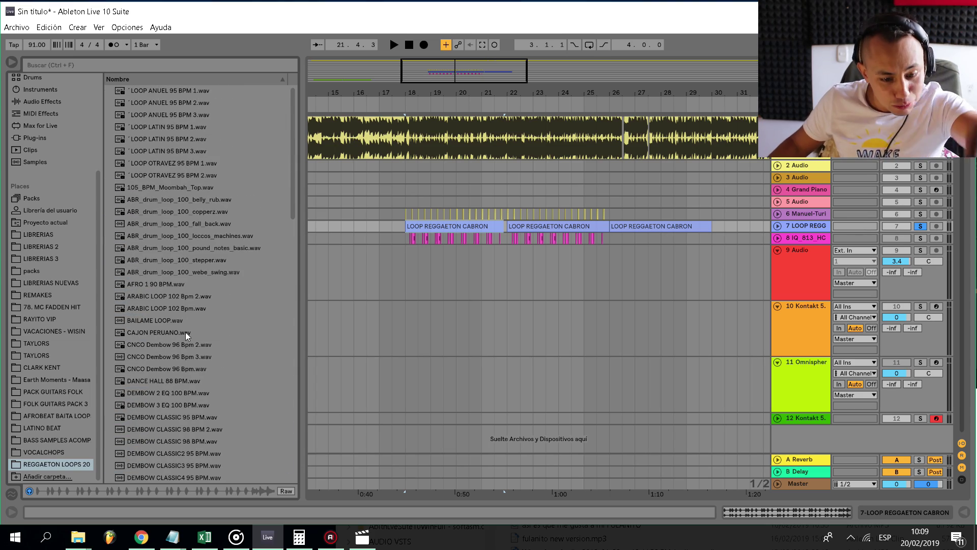
scroll(185, 332, down, 15)
scroll(228, 234, down, 9)
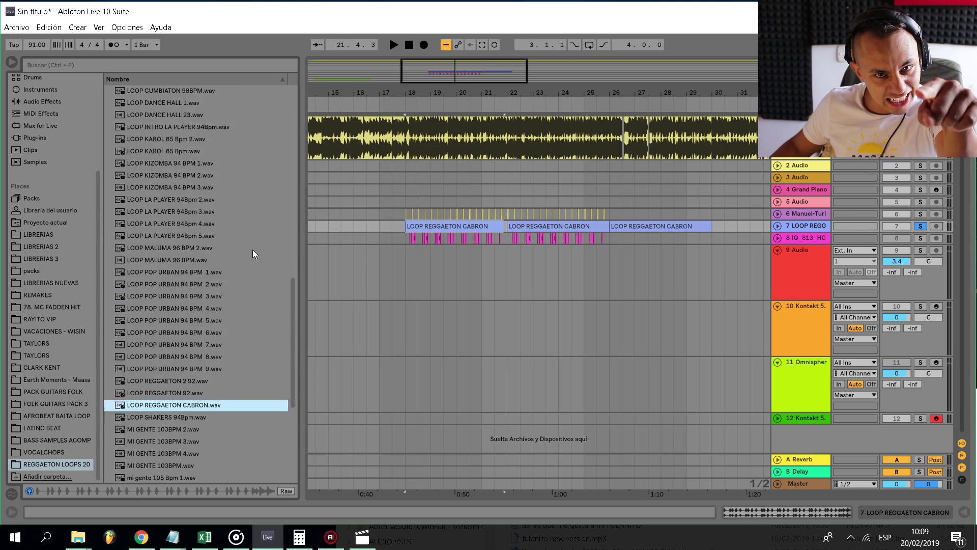
Listen to the soloed LOOP REGGAETON CABRON track from bar 18.
key(space)
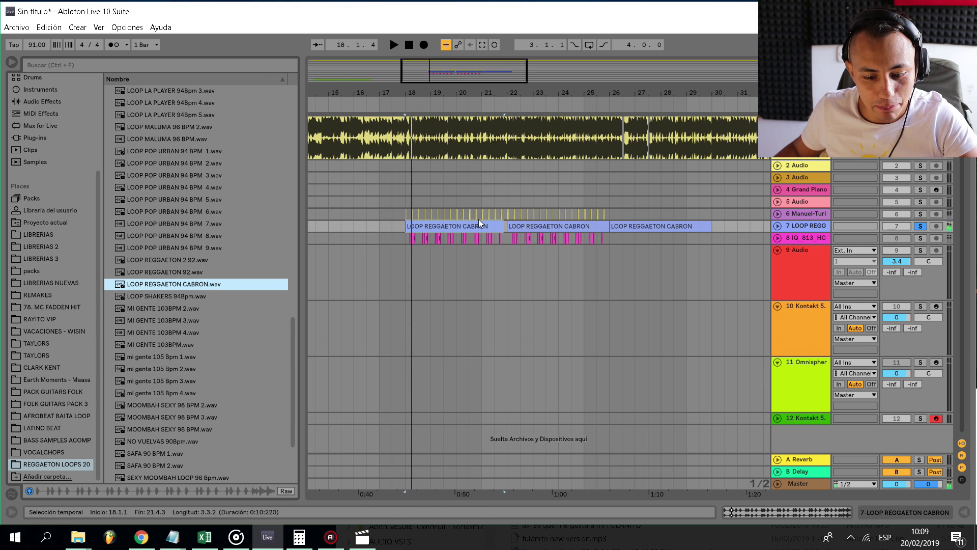
click(471, 226)
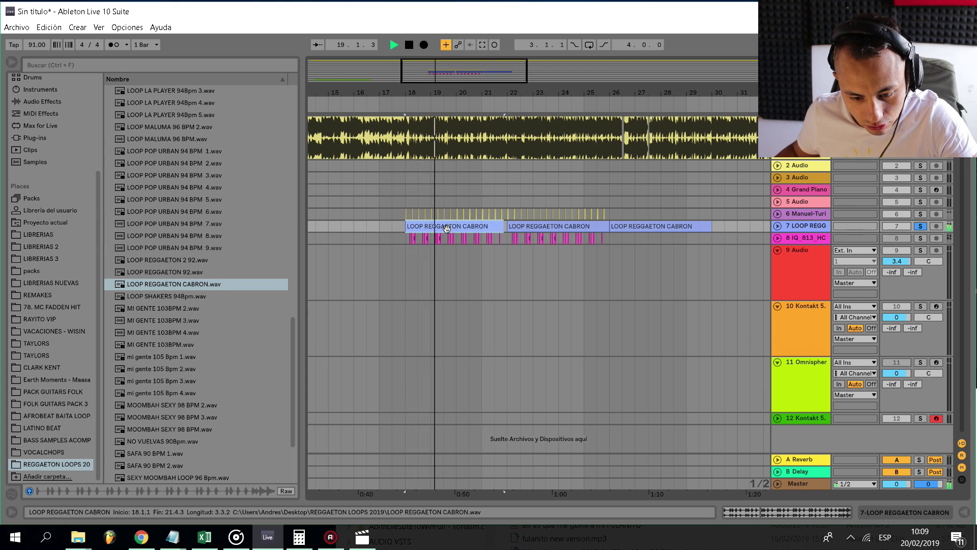
key(space)
Solo track 6 together with the reggaeton loop on track 7 and play both from bar 18.
scroll(929, 273, up, 1)
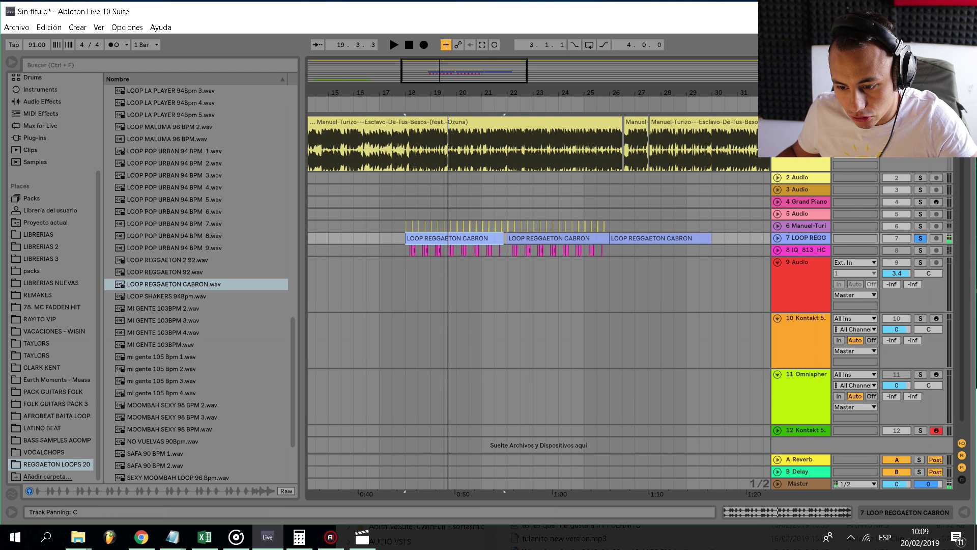
ctrl+click(919, 226)
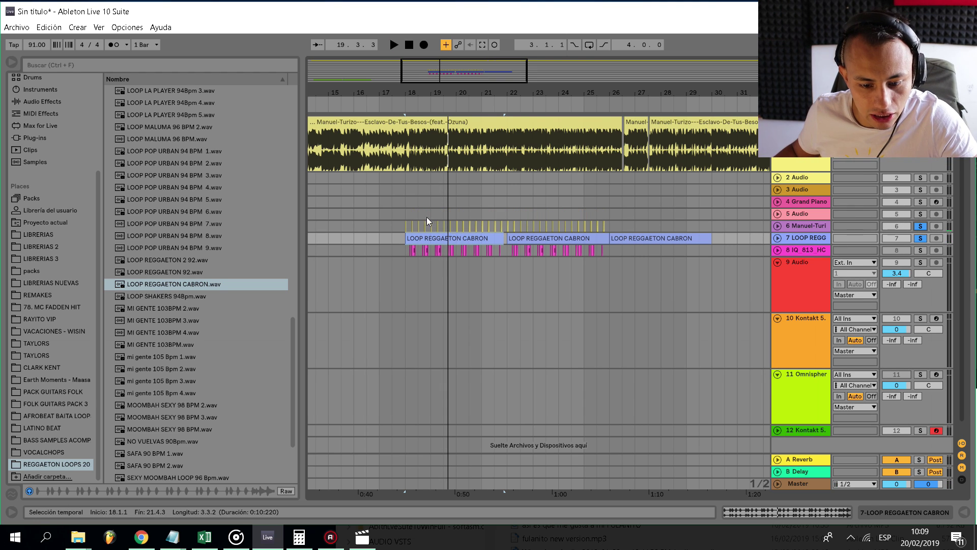
scroll(405, 216, up, 4)
click(406, 215)
key(space)
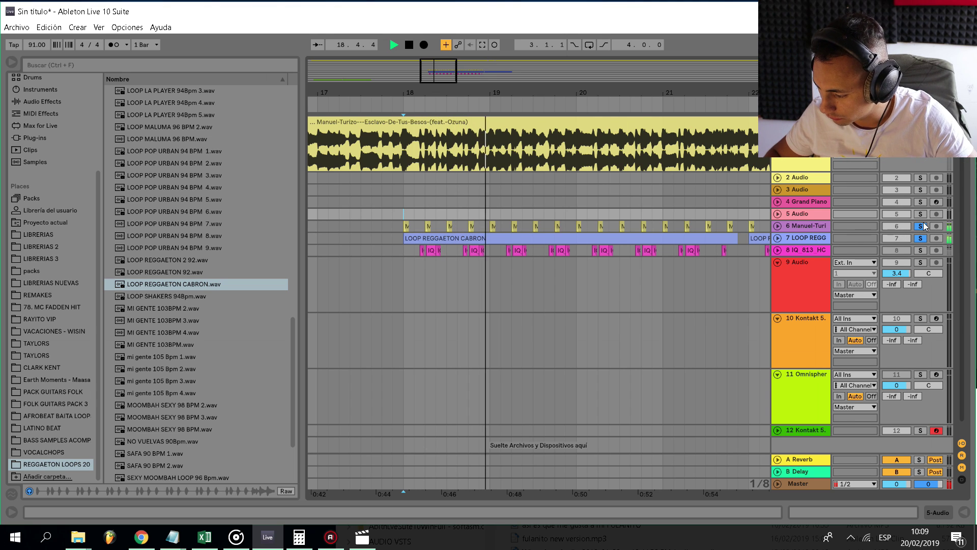
Add snare track 8 to the soloed tracks, unfold it, and play the drums from bar 18.
click(921, 251)
click(784, 252)
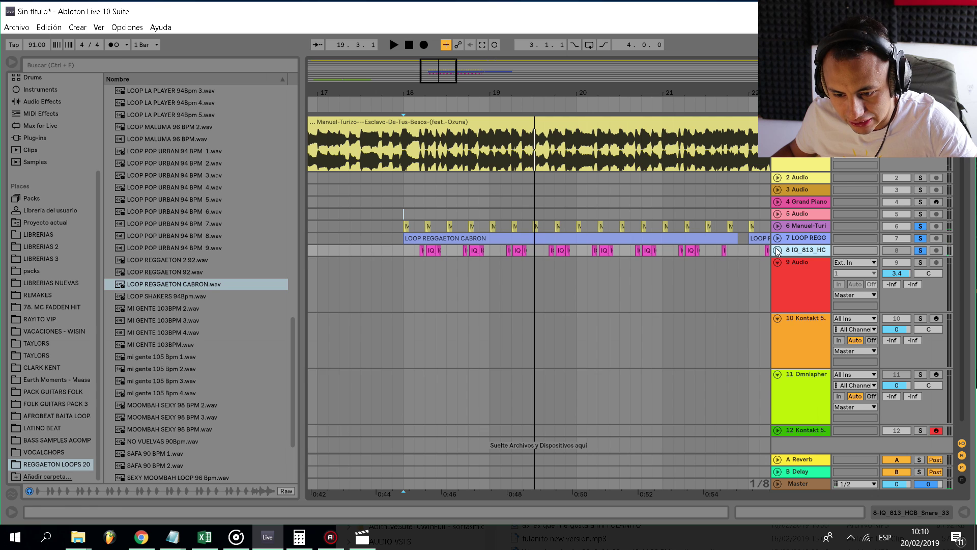
click(778, 250)
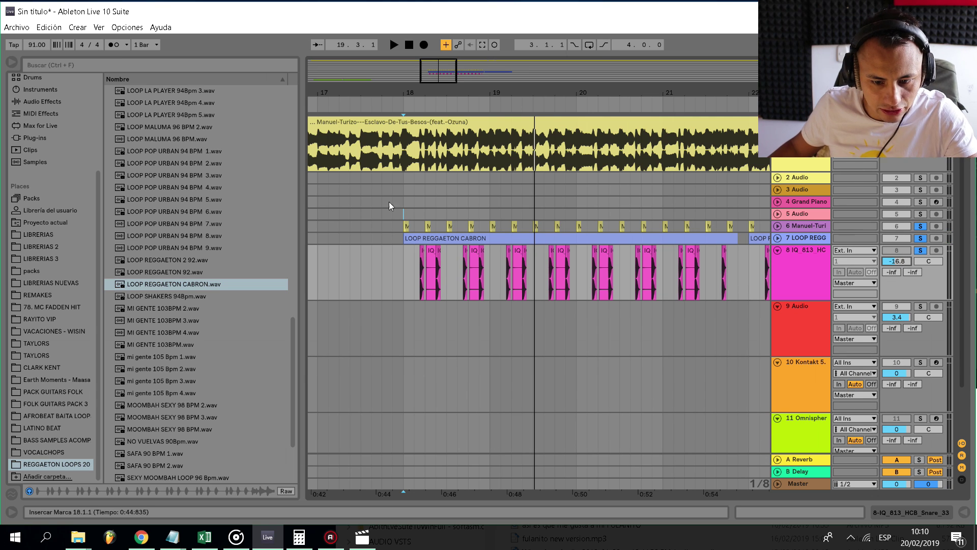
click(404, 216)
key(space)
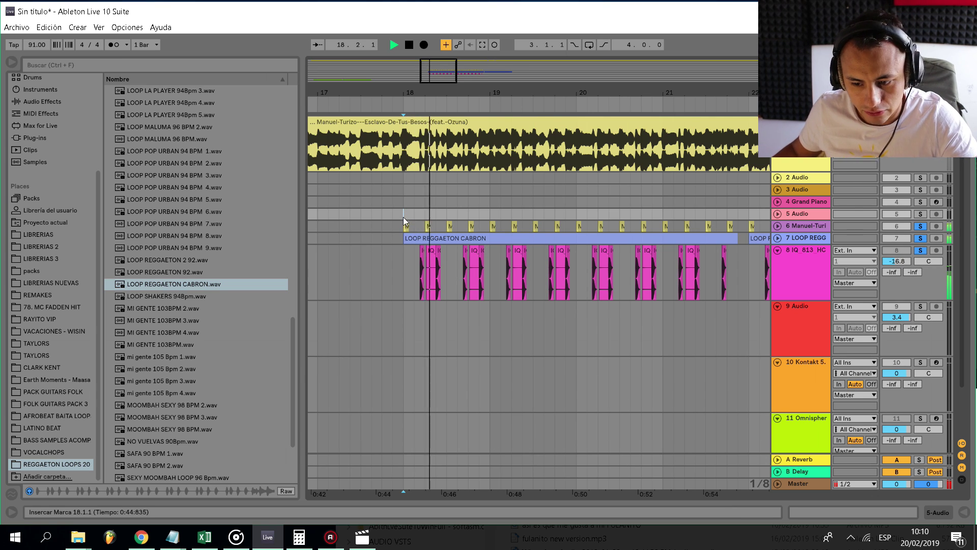
For all snare clips on track 8, enable Warp in Complex mode, transpose -4 st and set the clip volume to -13.8 dB.
click(424, 279)
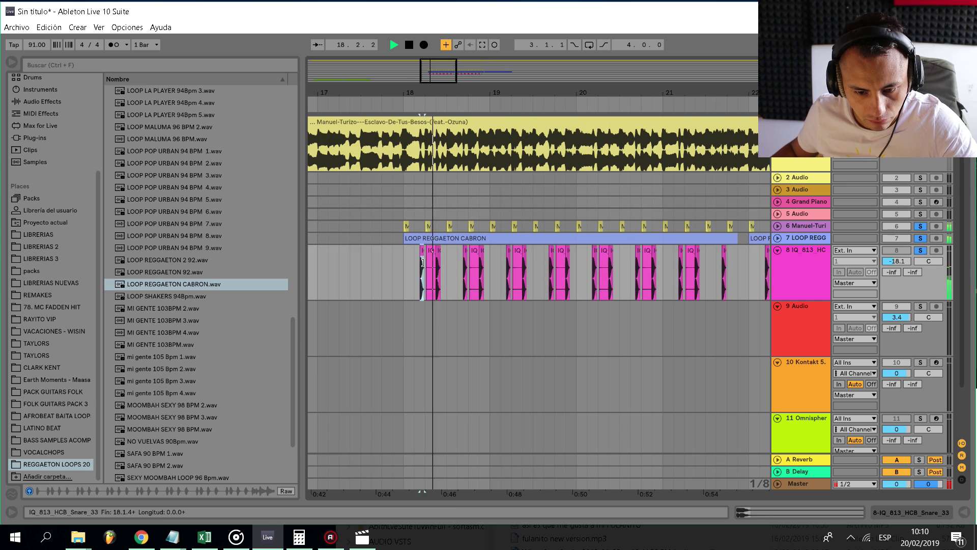
key(minus)
key(space)
shift+double_click(730, 259)
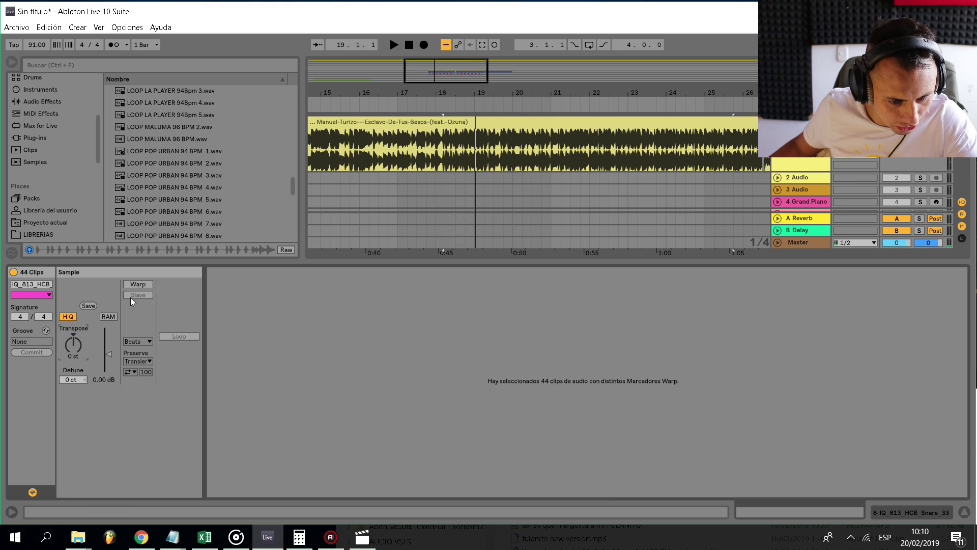
click(135, 284)
click(139, 341)
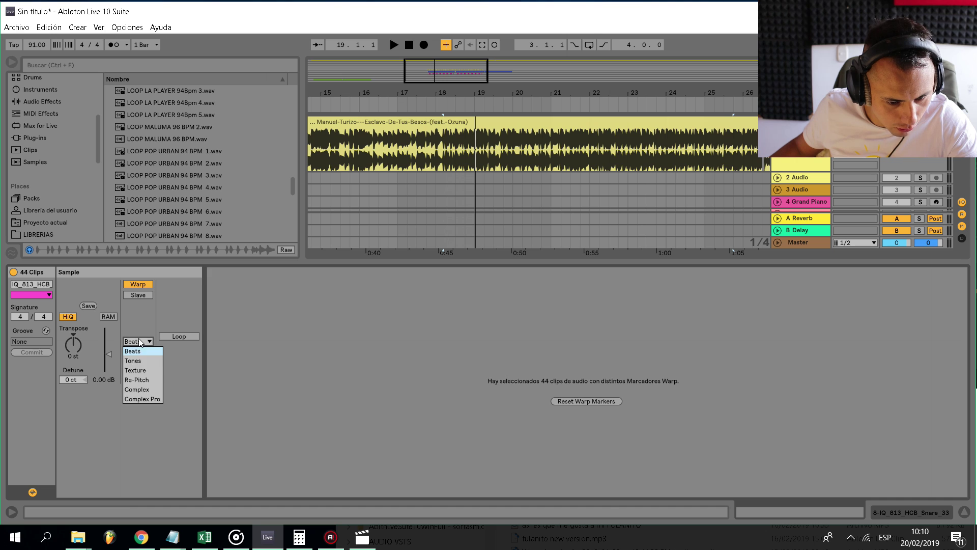
click(141, 389)
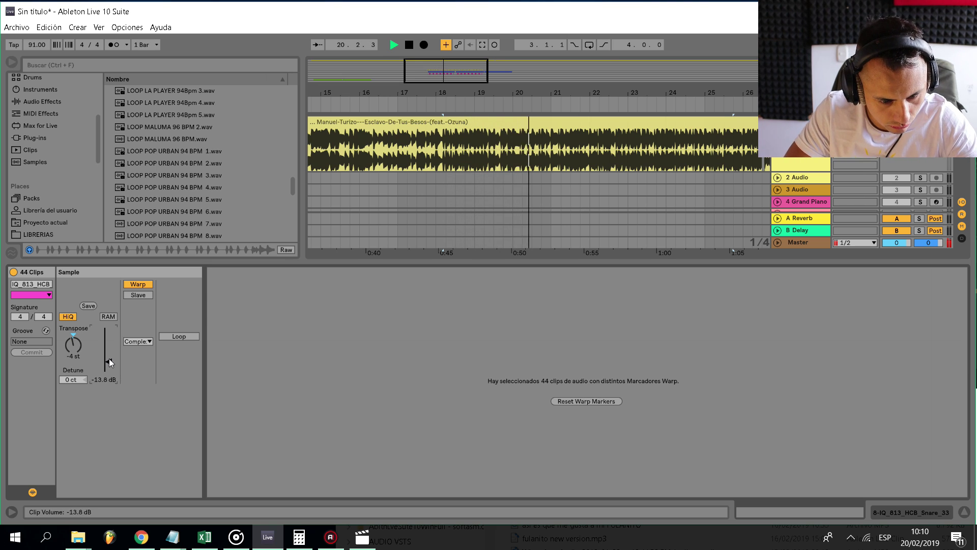
key(space)
key(ctrl+alt+l)
Play the arrangement from bar 18 with only the reference song soloed.
click(439, 271)
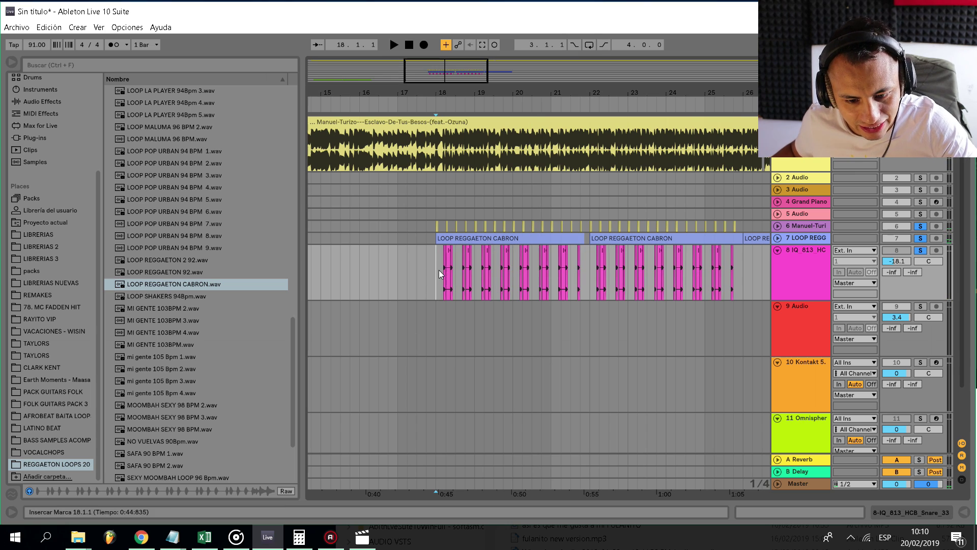
key(space)
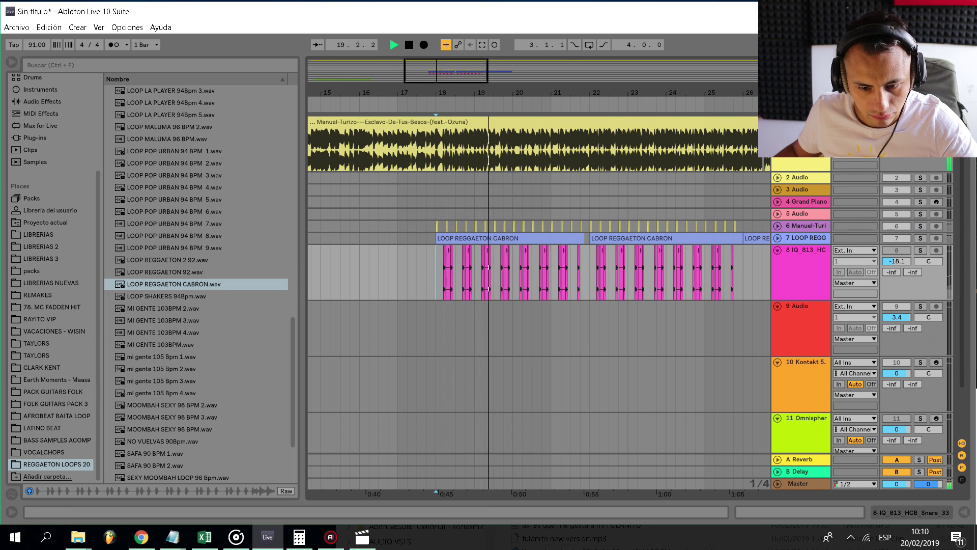
key(space)
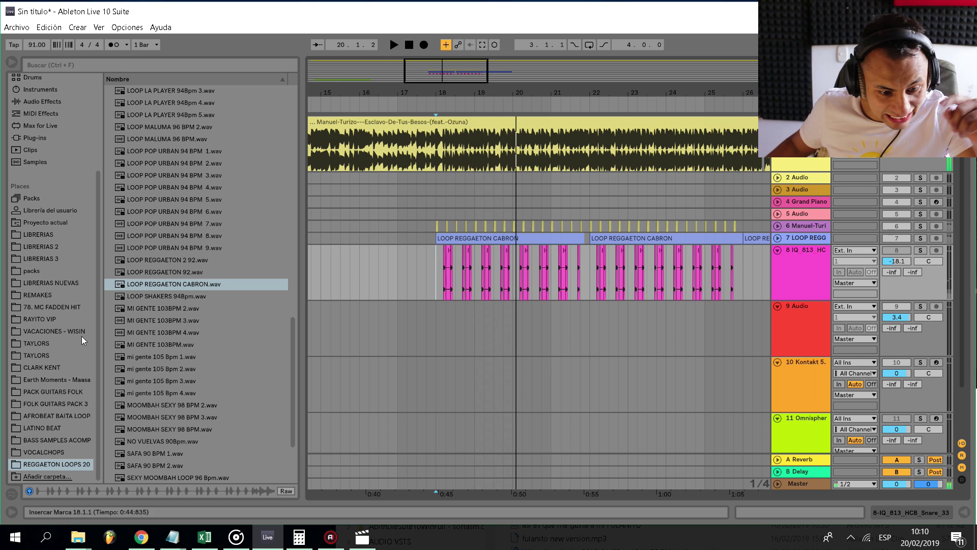
Expand 3. ARSS LIBRERIAS in the LIBRERIAS place and replay the reference song from bar 18 while browsing its folders.
click(46, 238)
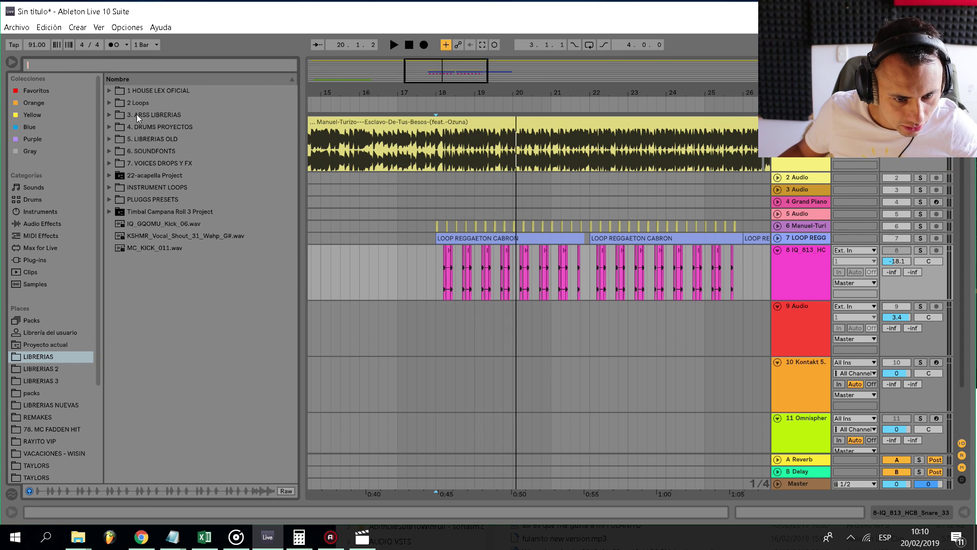
click(108, 115)
scroll(125, 354, down, 3)
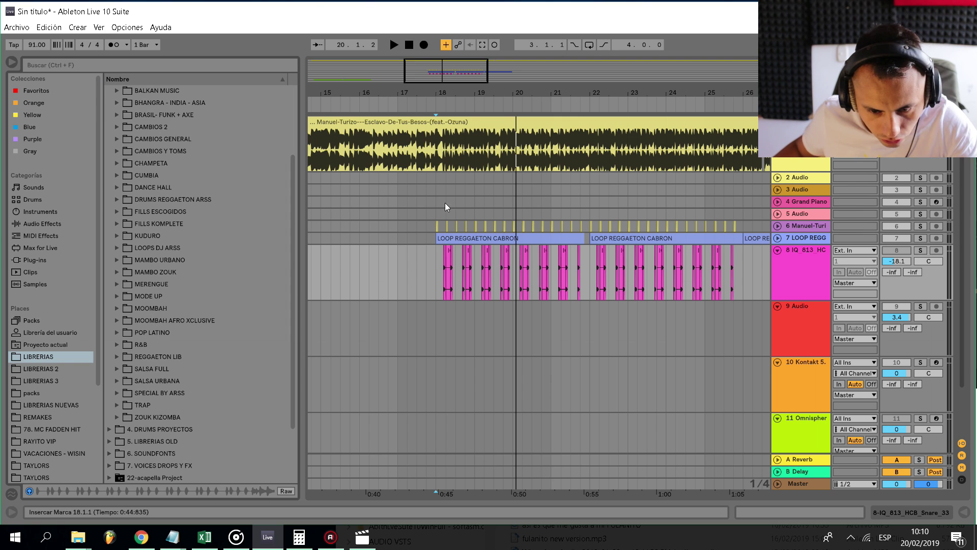
key(space)
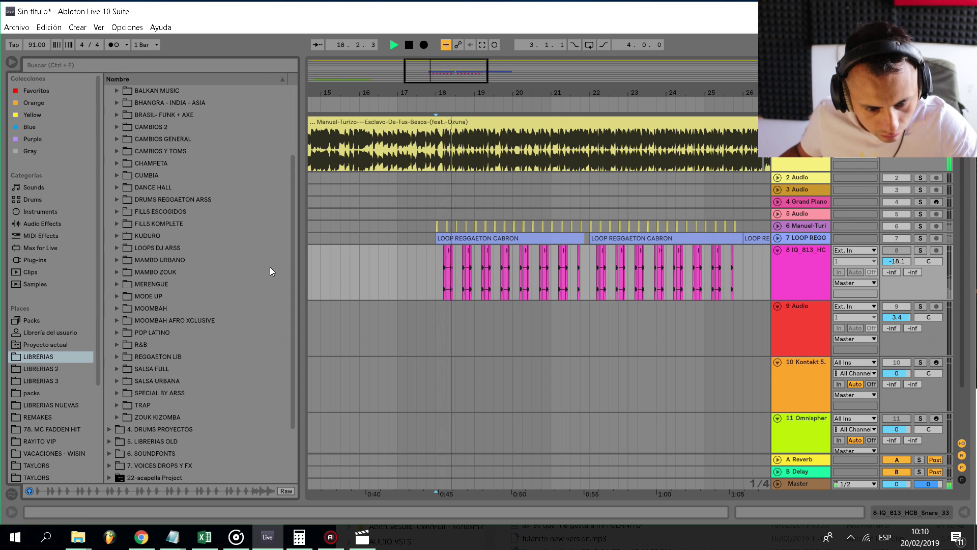
scroll(258, 276, down, 1)
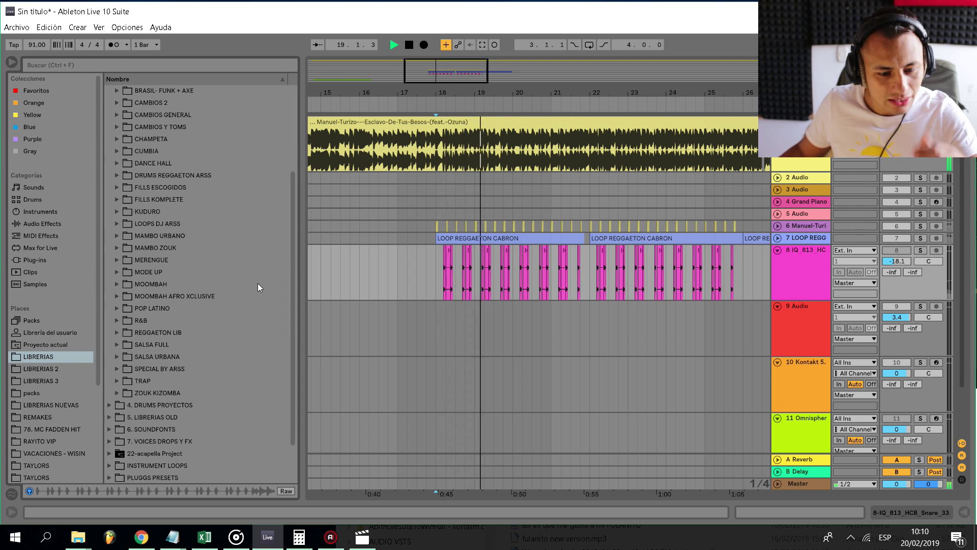
key(space)
scroll(138, 235, up, 3)
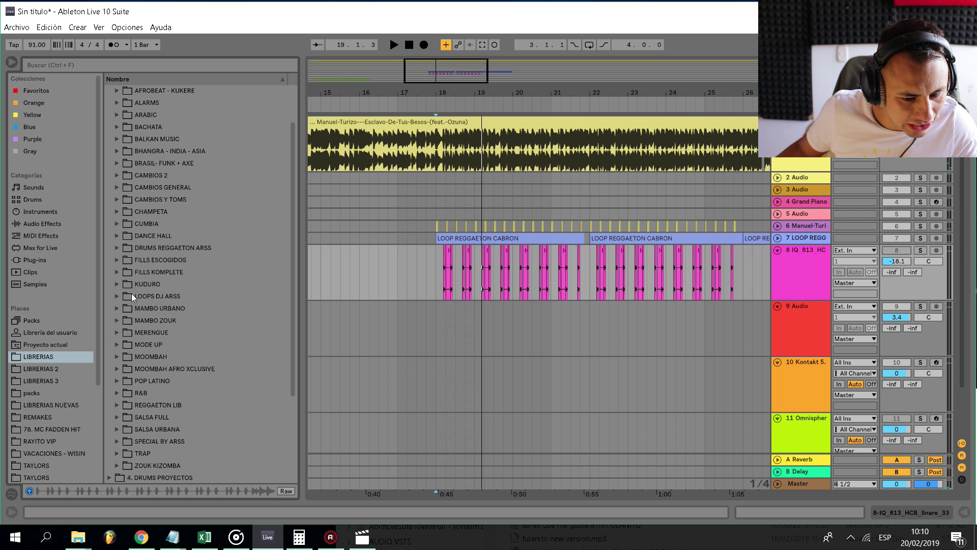
Expand LOOPS DJ ARSS and its BUXXI LIBRARY subfolder, and audition (TINY) - Dembow Filtrao.wav.
click(115, 296)
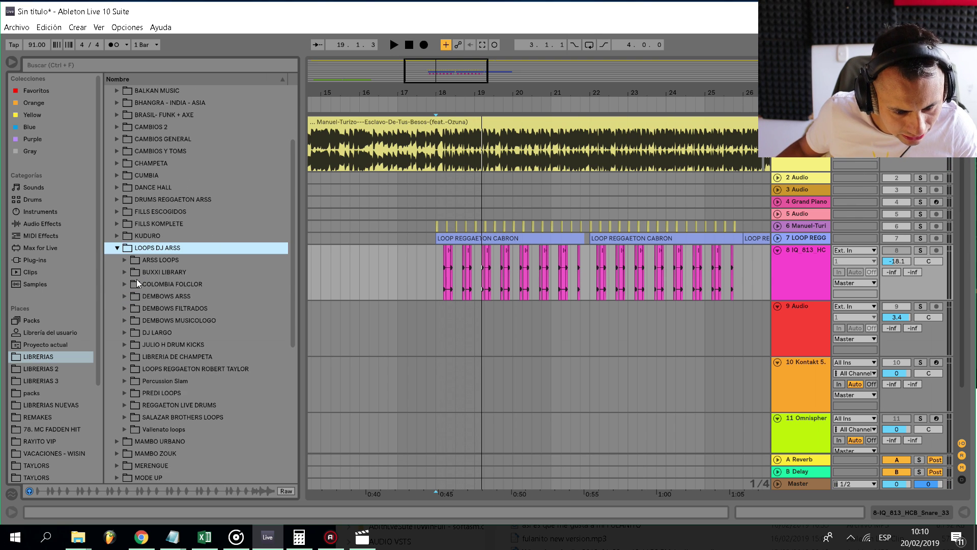
click(136, 278)
click(158, 211)
scroll(190, 241, down, 2)
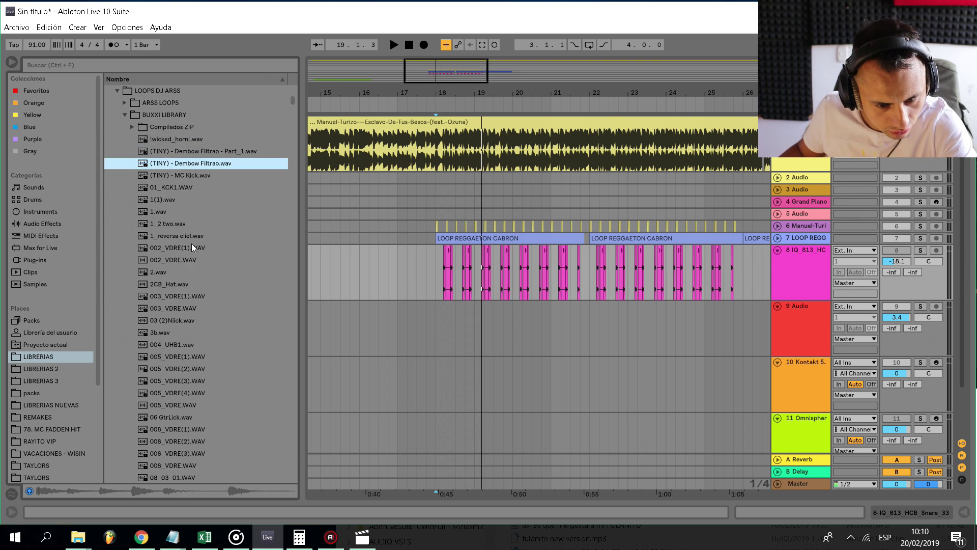
Audition the BUXXI LIBRARY samples from (TINY) - Dembow Filtrao.wav down to 037_VDRE.WAV.
key(Down)
key(Down)
key(Down)
key(Down)
key(Down)
key(Down)
key(Down)
key(Down)
key(Down)
key(Down)
key(Down)
key(Down)
key(Down)
key(Down)
key(Down)
key(Down)
key(Down)
key(Down)
key(Down)
key(Down)
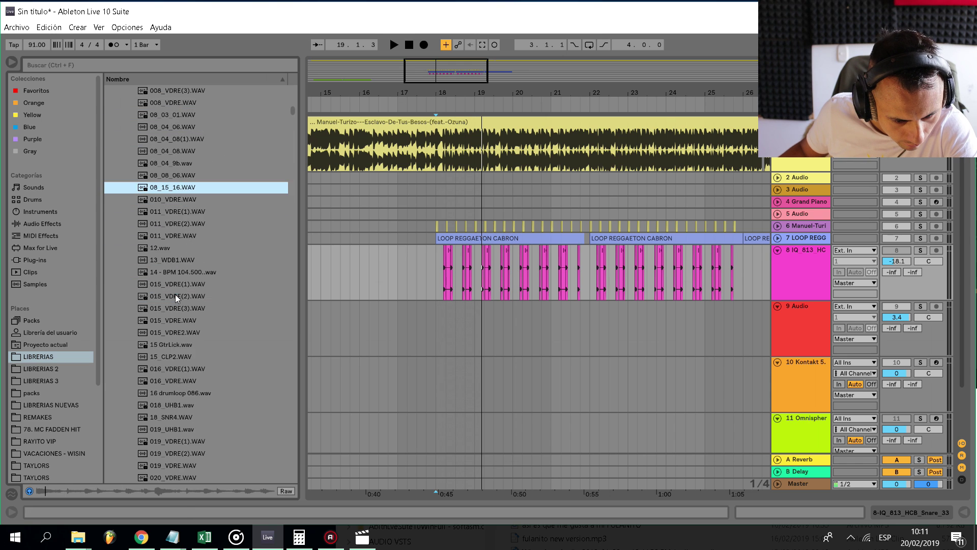
scroll(175, 299, down, 2)
click(172, 333)
scroll(178, 342, down, 8)
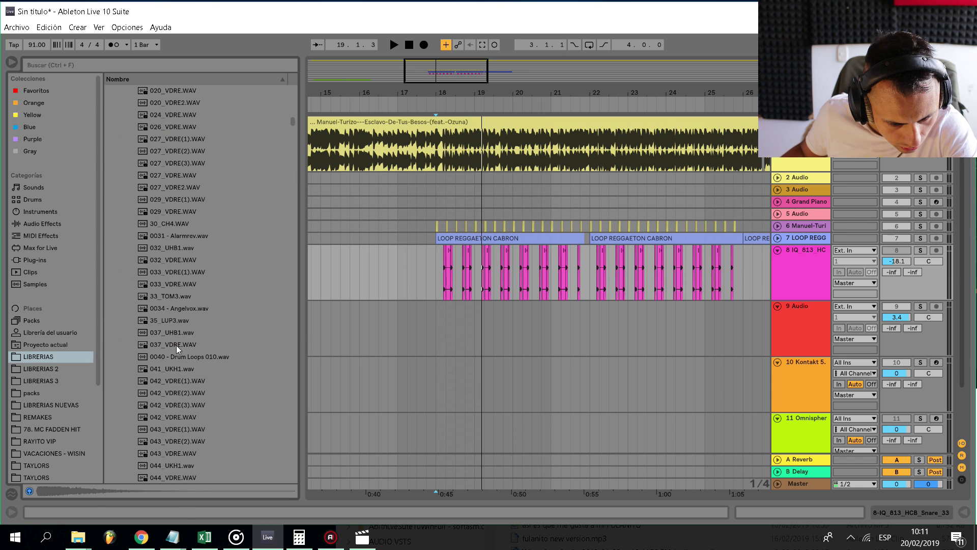
click(176, 345)
scroll(176, 346, down, 3)
Audition the samples back up from 037_VDRE.WAV to 027_VDRE(1).WAV, and replay the reference song from bar 18.
key(Up)
key(Up)
key(Up)
key(Up)
key(Up)
key(Up)
key(Up)
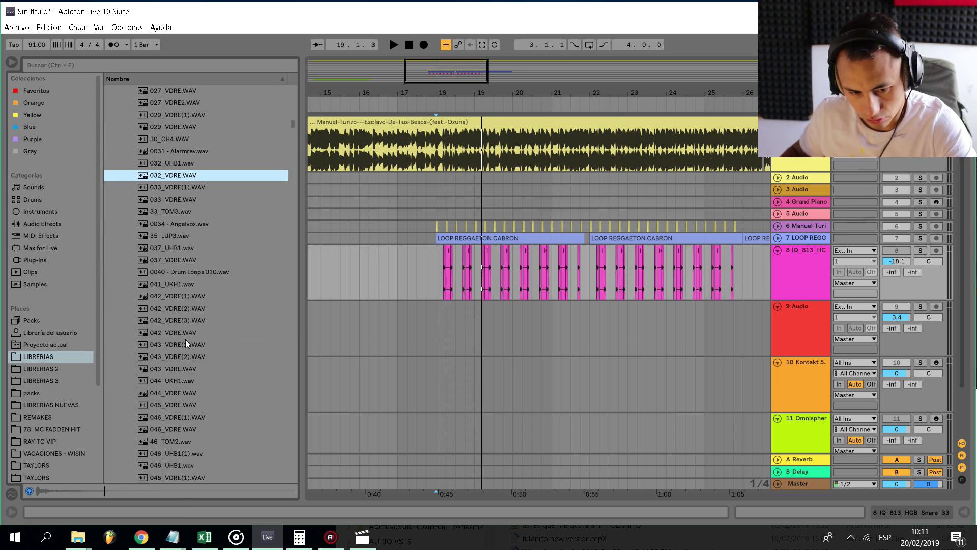
key(Up)
key(Down)
key(Down)
key(Up)
scroll(196, 197, up, 1)
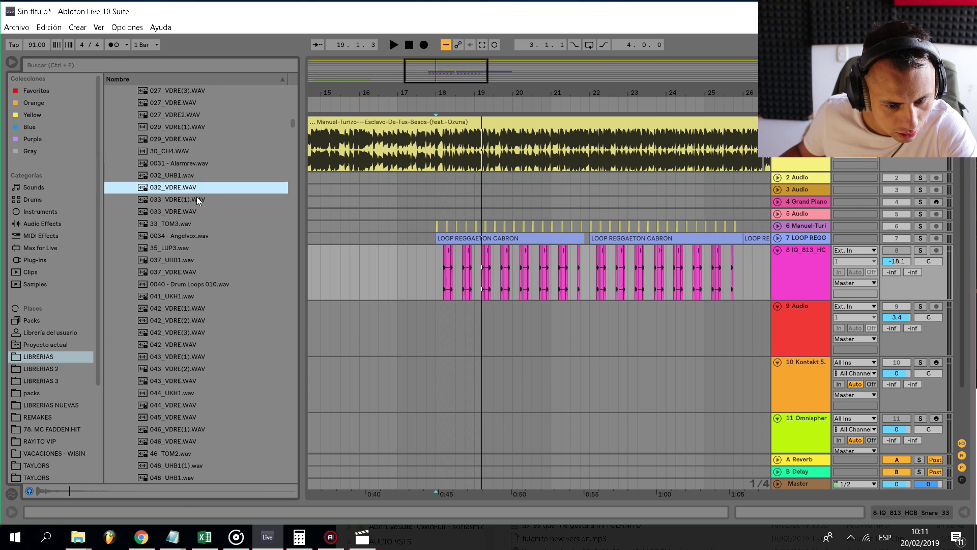
scroll(193, 203, up, 1)
key(Up)
key(Up)
key(Up)
scroll(190, 229, up, 1)
key(Up)
key(Up)
key(Up)
key(Up)
key(Up)
key(Up)
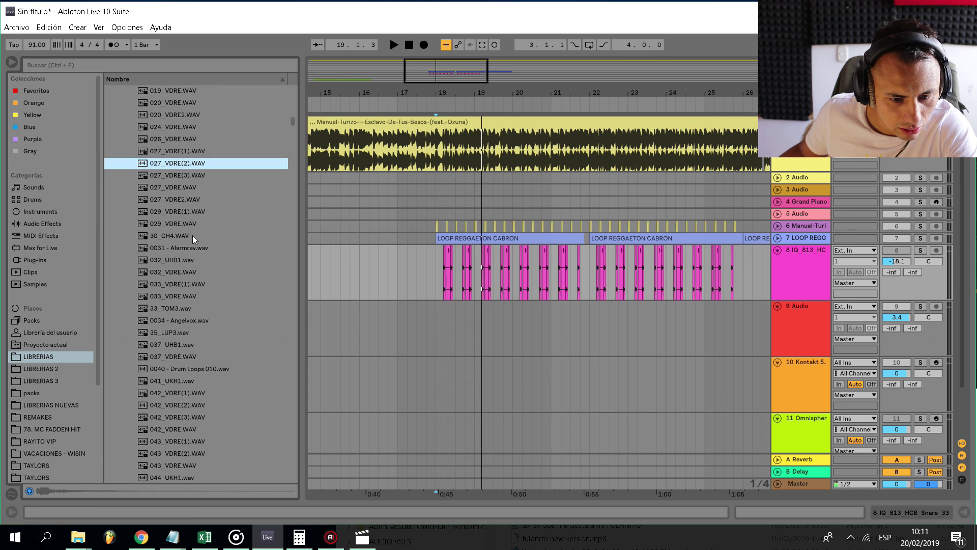
key(Up)
key(Up)
key(Up)
key(Down)
key(Down)
key(Down)
key(Up)
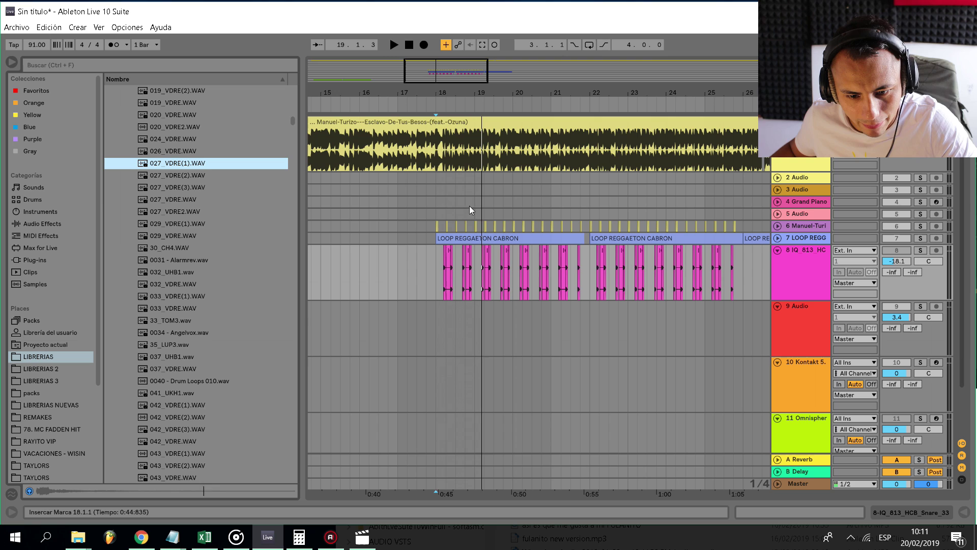
click(435, 190)
key(space)
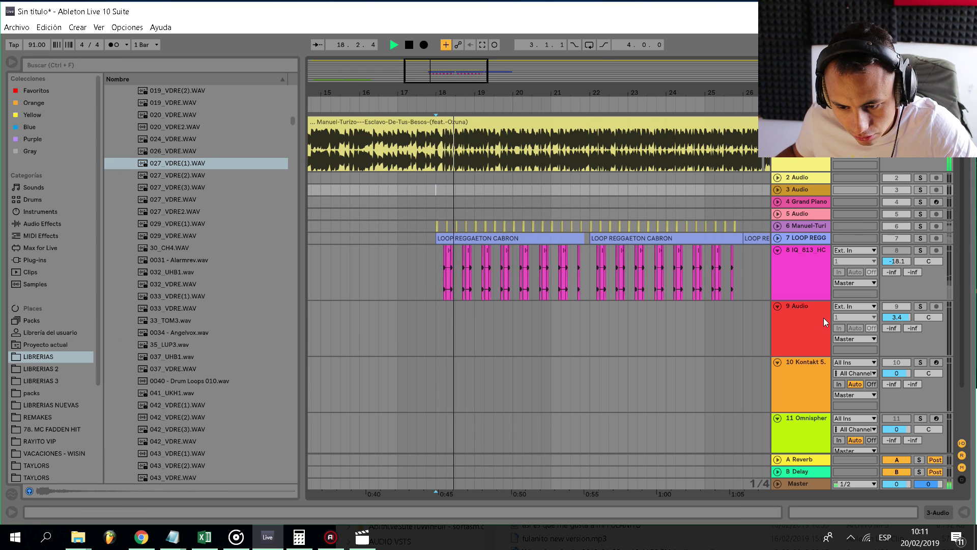
Insert a new audio track and move it directly below snare track 8.
click(801, 313)
key(ctrl+t)
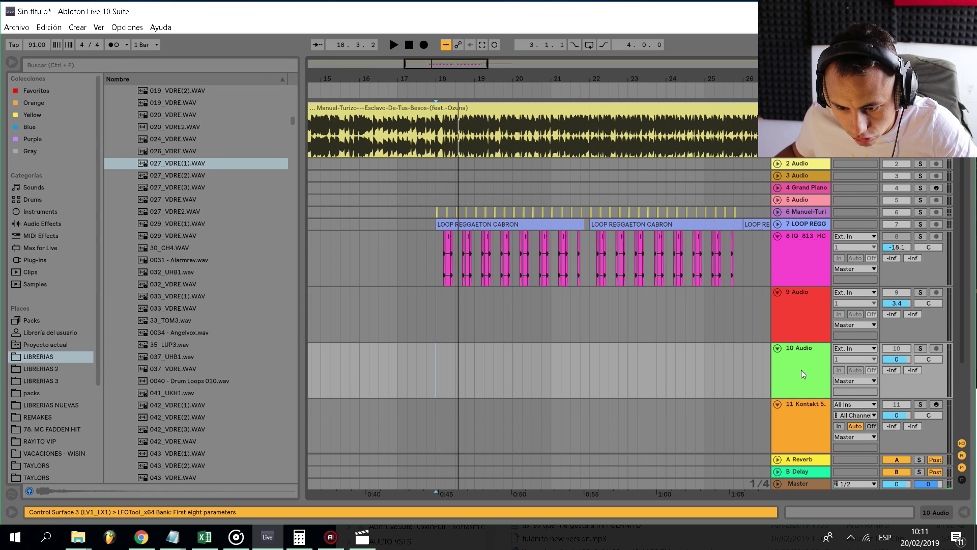
drag(801, 370, 788, 294)
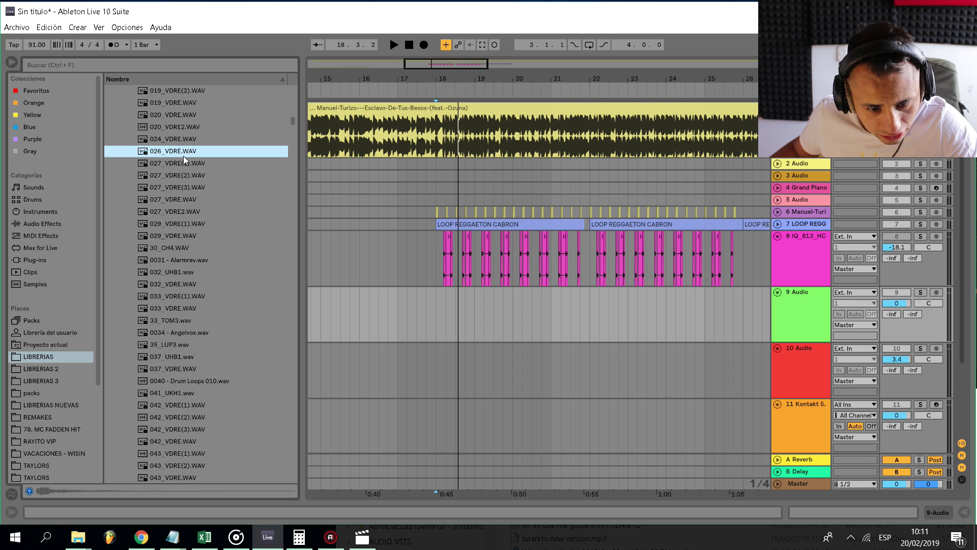
Place the 027_VDRE(1).WAV sample on the new track 9 so that it starts at bar 18.
drag(173, 165, 437, 312)
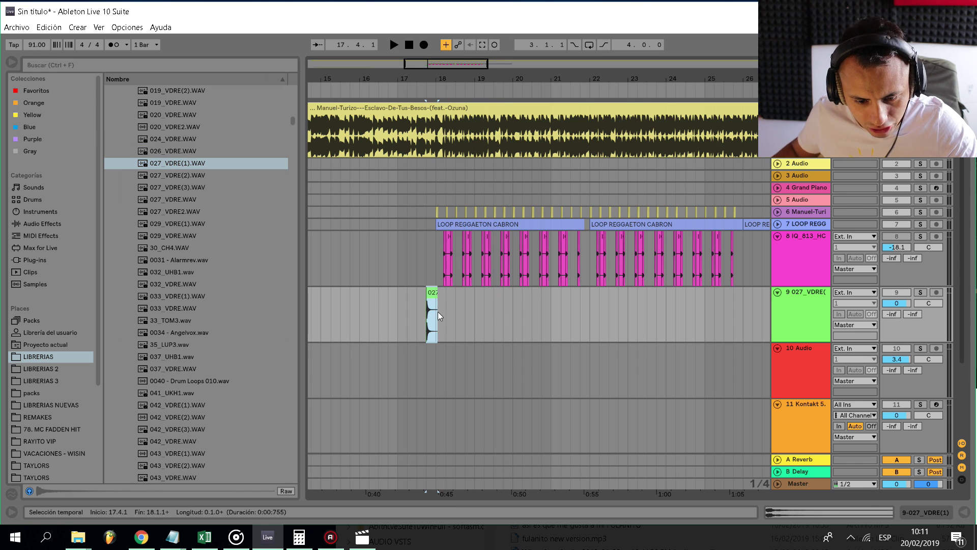
scroll(393, 284, up, 5)
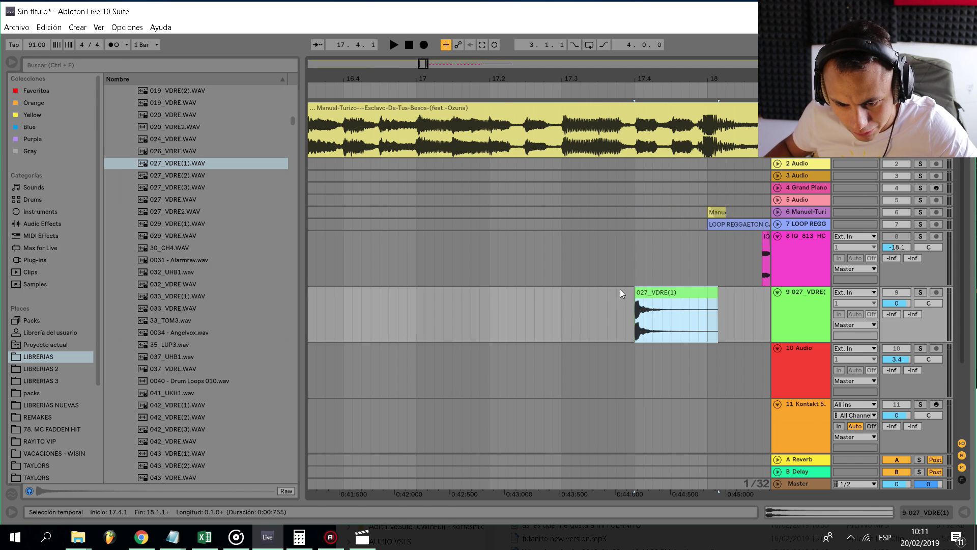
click(654, 294)
key(ctrl+x)
click(710, 317)
key(ctrl+v)
scroll(688, 298, down, 4)
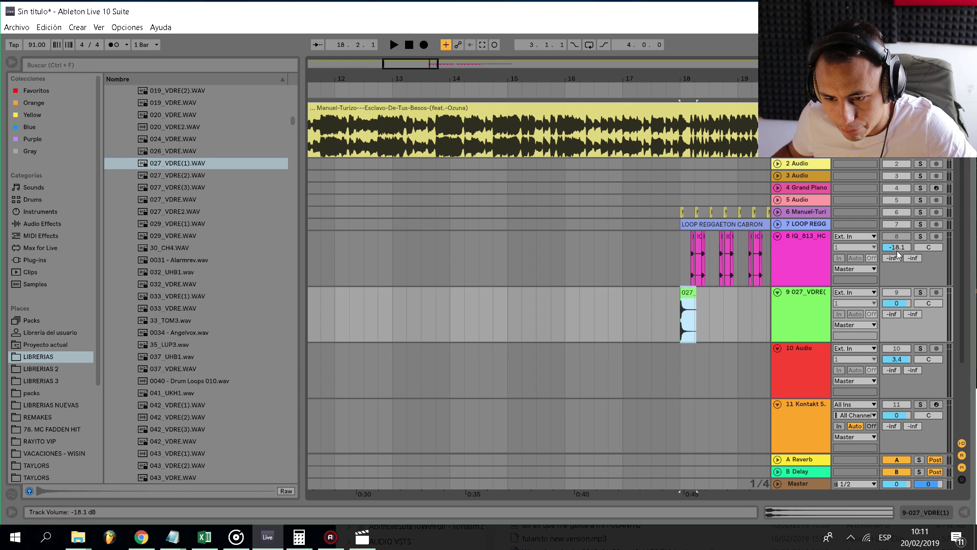
Solo track 9 and transpose the 027_VDRE(1) clip to -3 st while replaying it from bar 18.
key(space)
key(plus)
key(plus)
key(space)
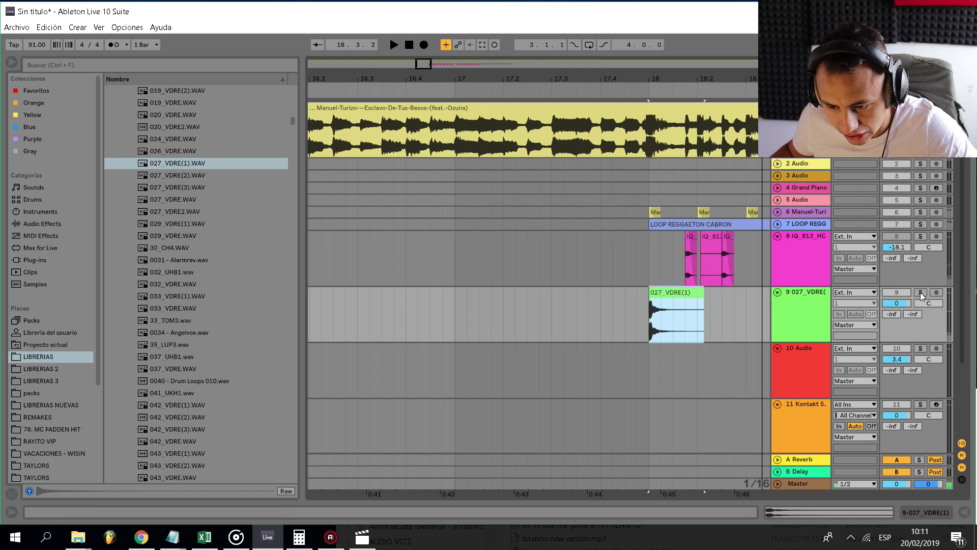
click(921, 292)
click(664, 294)
double_click(665, 294)
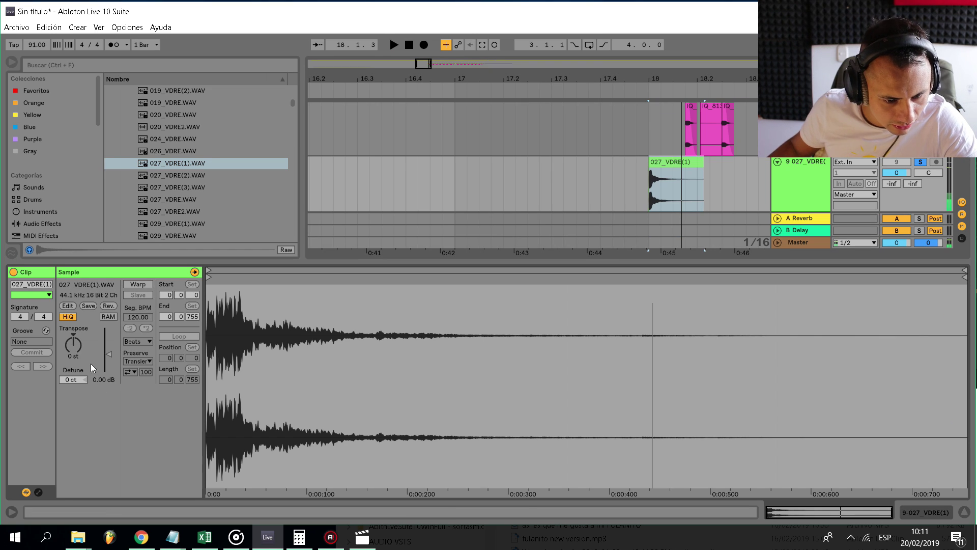
key(Down)
key(space)
key(space)
key(Down)
key(Down)
key(space)
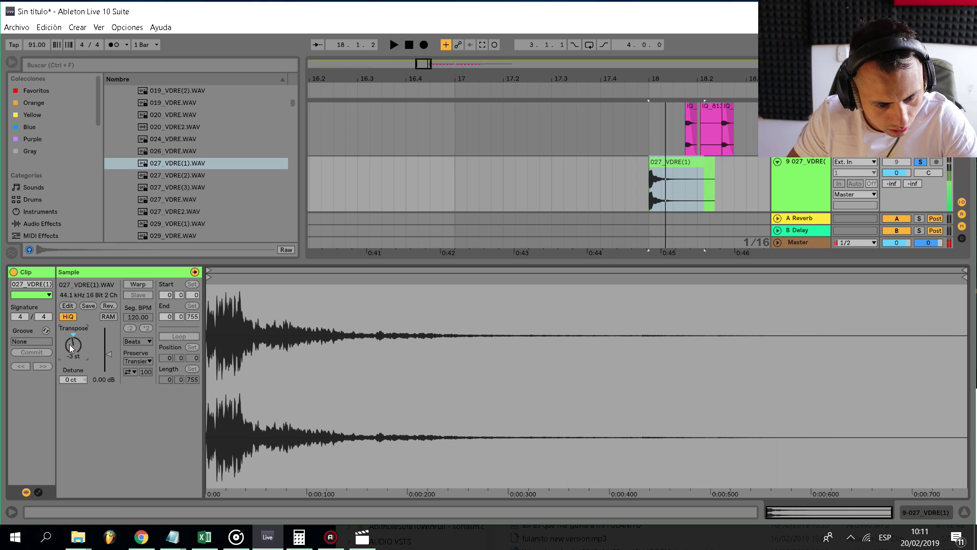
key(space)
key(space)
key(space)
key(space)
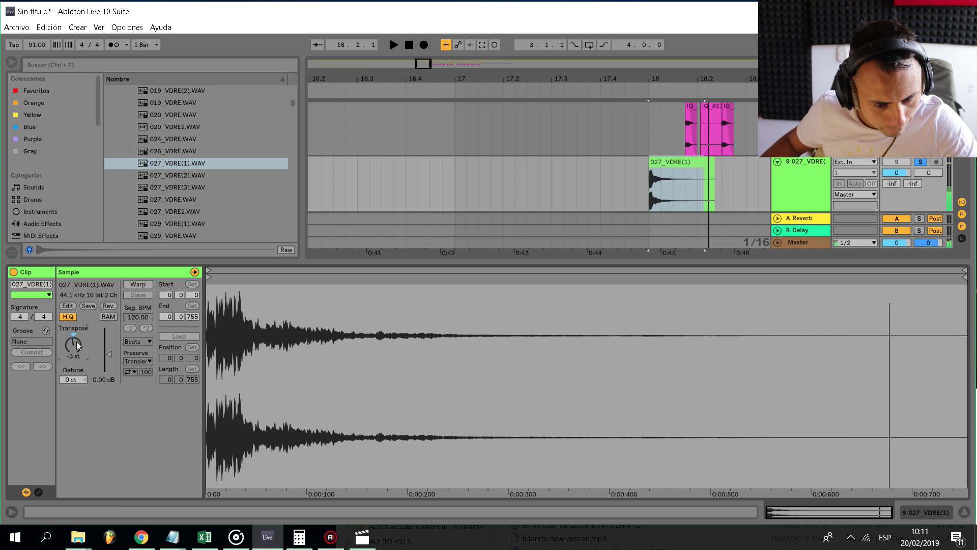
Set the 027_VDRE(1) clip volume to -6.20 dB and compare its playback with the other tracks.
drag(111, 353, 111, 358)
key(space)
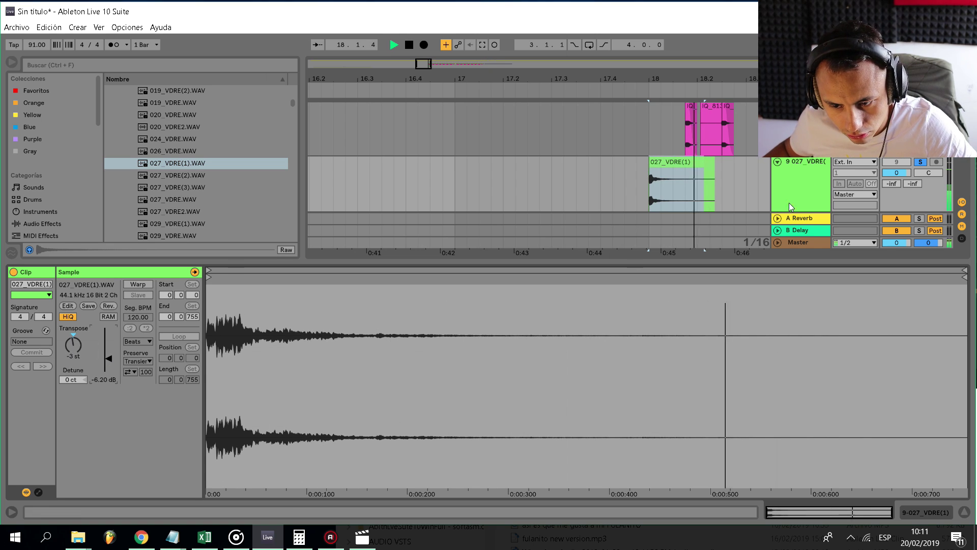
scroll(921, 163, up, 5)
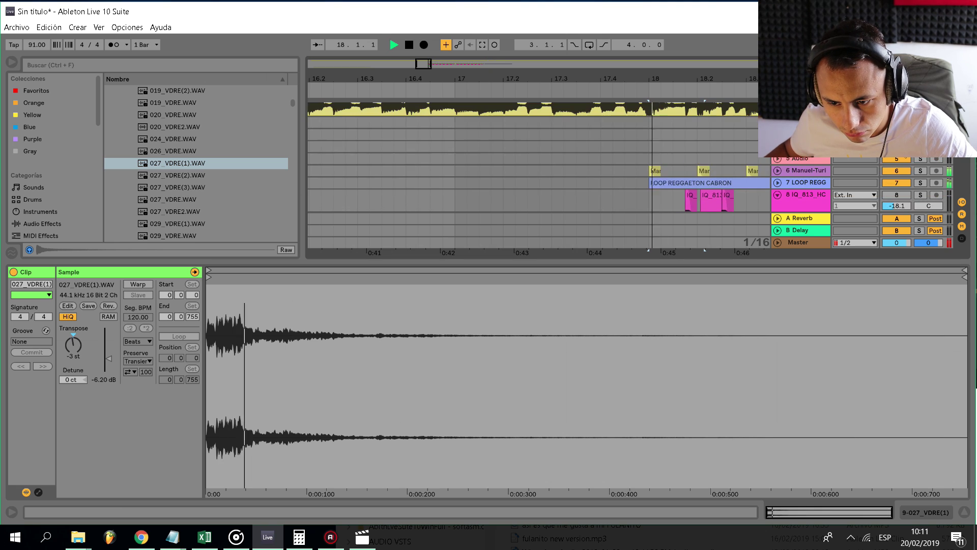
scroll(685, 153, down, 6)
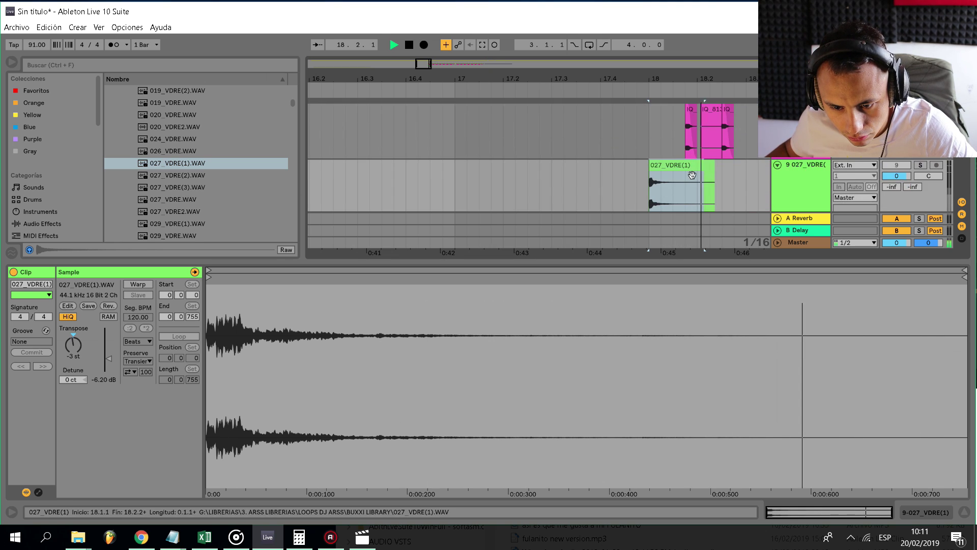
key(space)
Delete the part of the 027_VDRE(1) clip after 18.1.3 and add a long fade-out across most of the remainder.
scroll(683, 146, up, 1)
drag(670, 145, 732, 137)
key(Delete)
scroll(670, 130, up, 2)
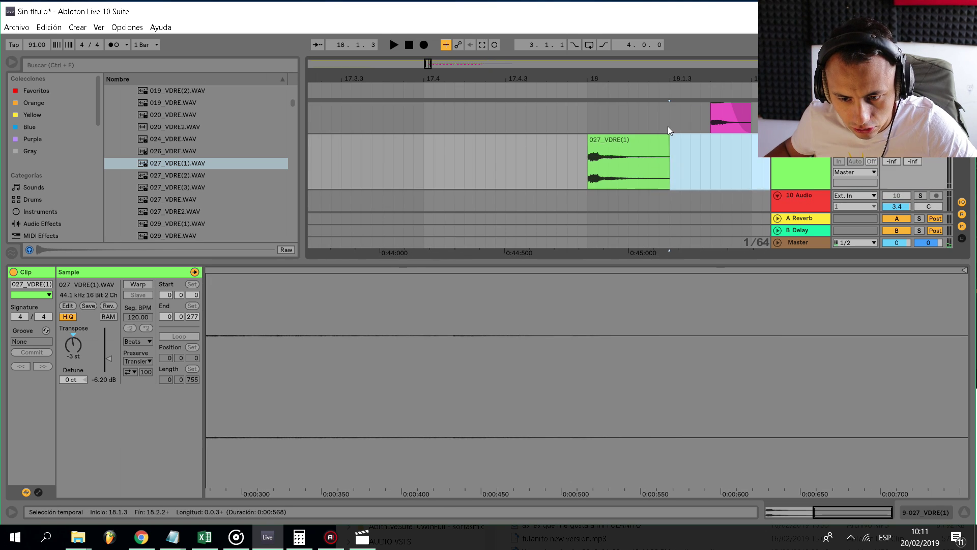
drag(668, 137, 607, 142)
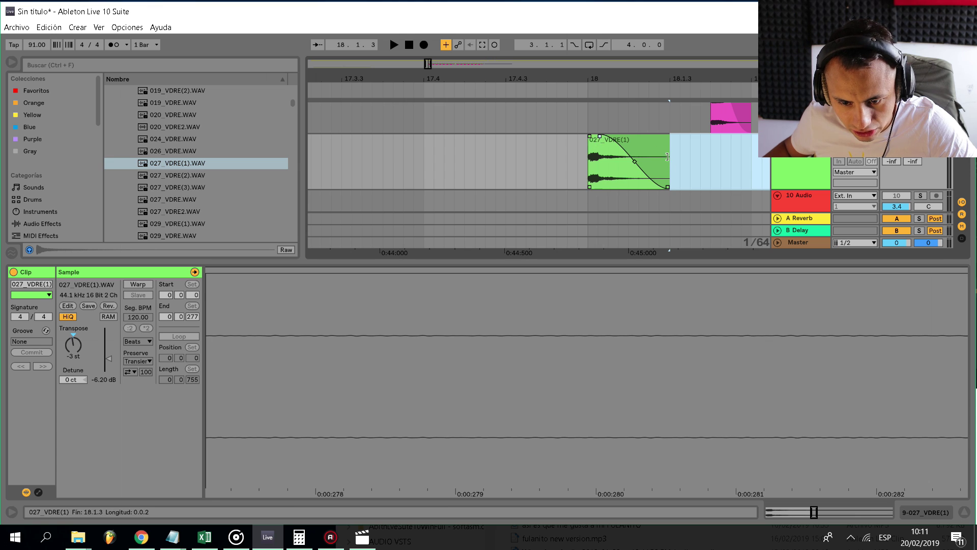
mouse_move(670, 167)
mouse_down()
mouse_move(616, 170)
mouse_move(722, 163)
mouse_move(640, 164)
mouse_move(669, 164)
mouse_up()
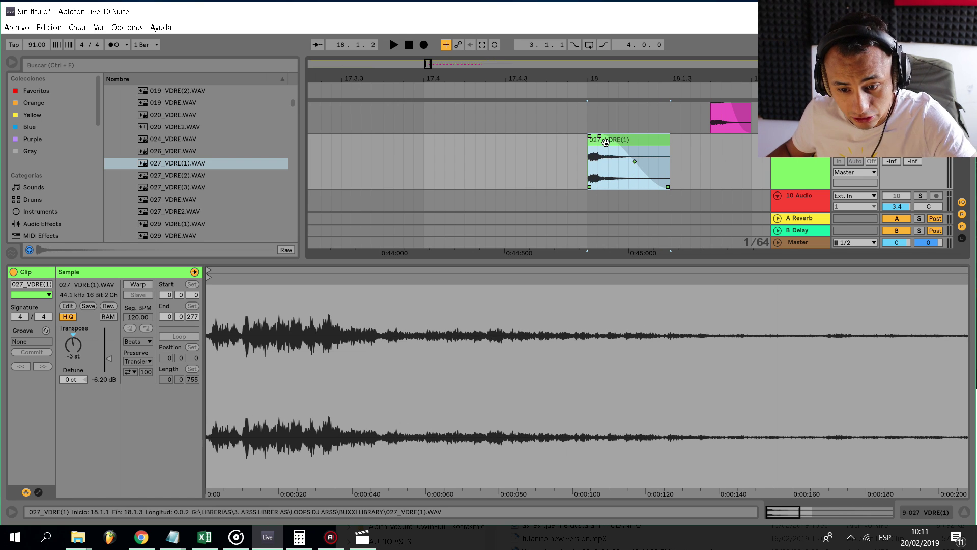
Enable Warp on the 027_VDRE(1) clip, and try a warp marker shortly after 1.1.2 before removing it.
click(137, 285)
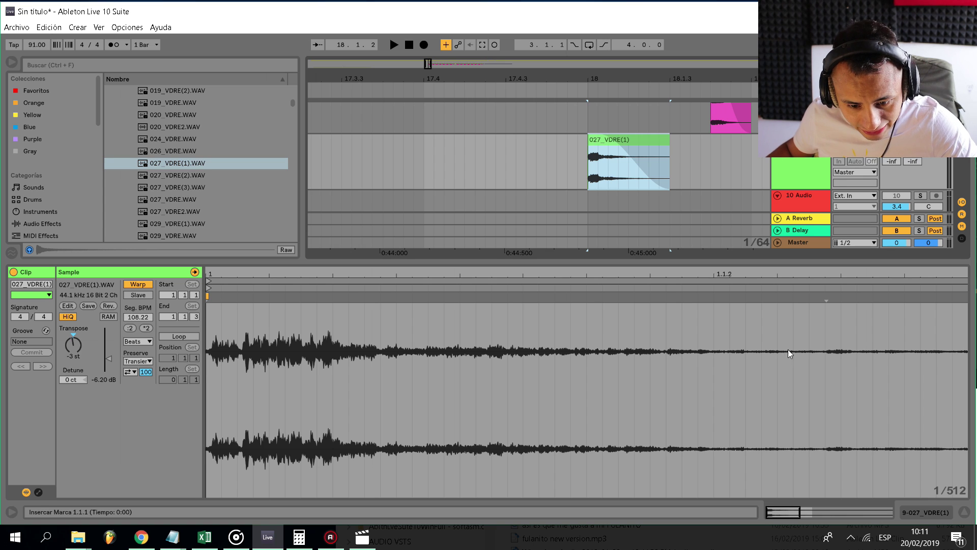
click(826, 298)
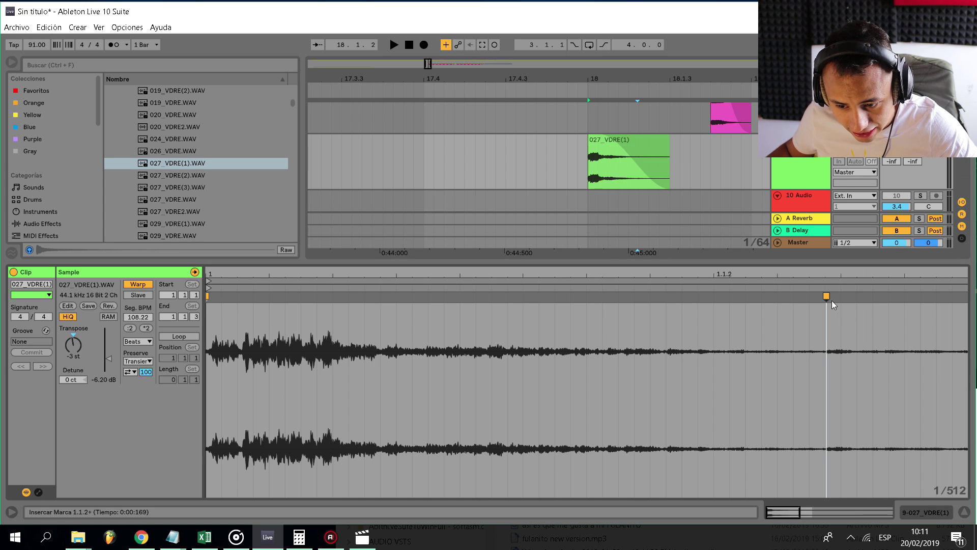
mouse_move(826, 297)
mouse_down()
mouse_move(476, 296)
mouse_move(730, 295)
mouse_up()
double_click(730, 295)
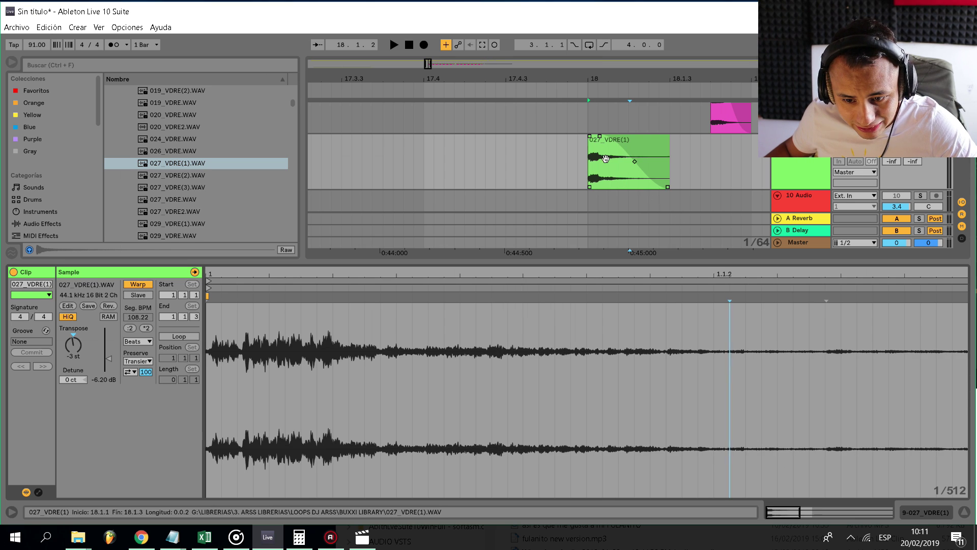
Try time-stretching the 027_VDRE(1) clip to end at 18.1.2, play it, and restore its end to 18.1.3.
click(626, 139)
mouse_move(667, 154)
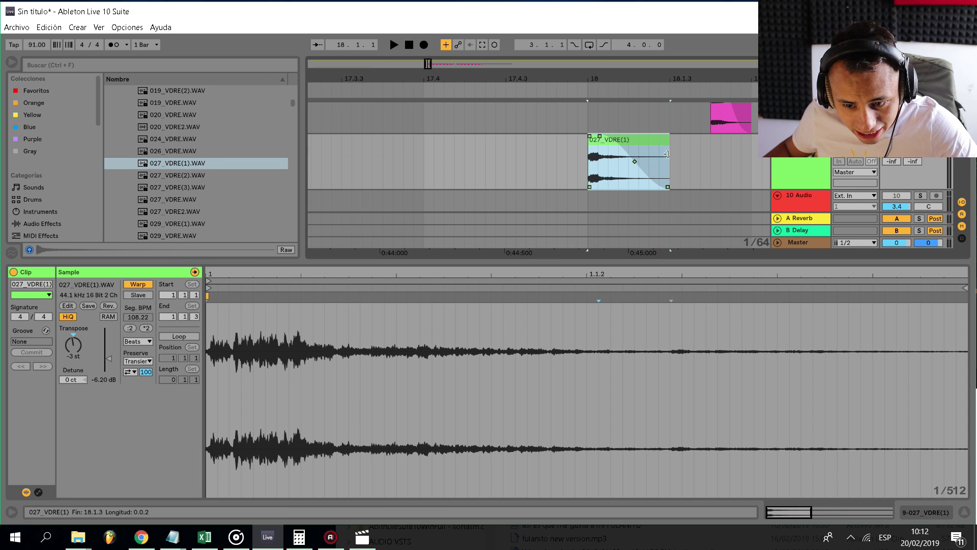
drag(666, 154, 629, 154)
key(space)
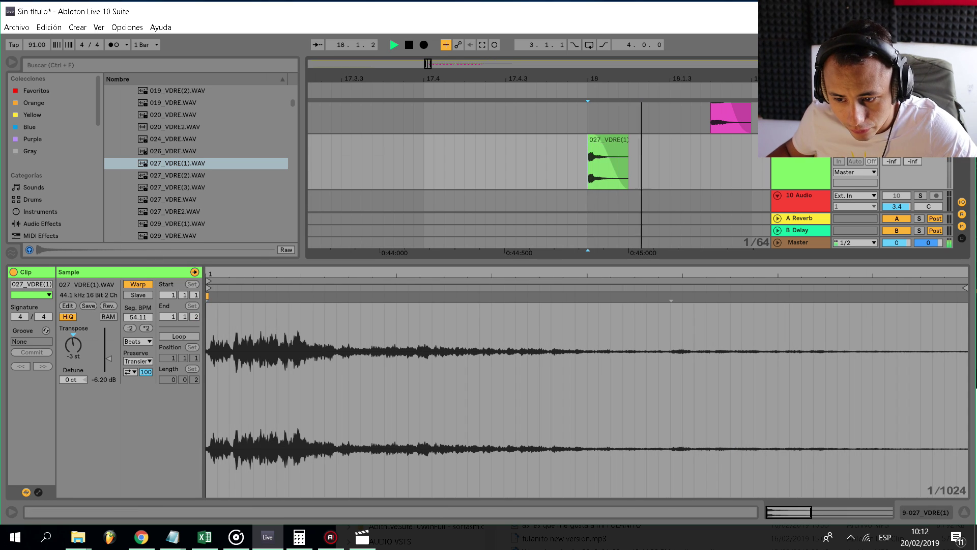
key(space)
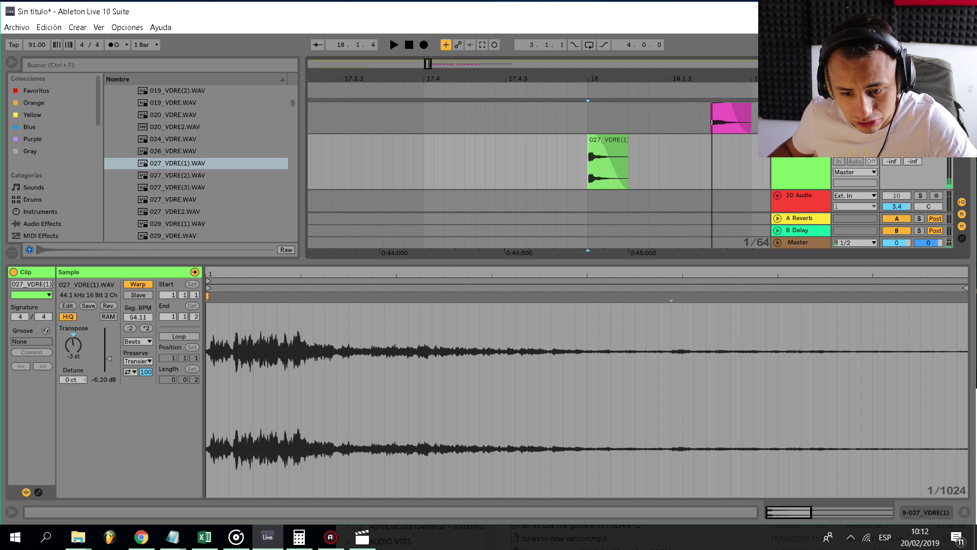
drag(622, 155, 670, 156)
click(587, 173)
key(space)
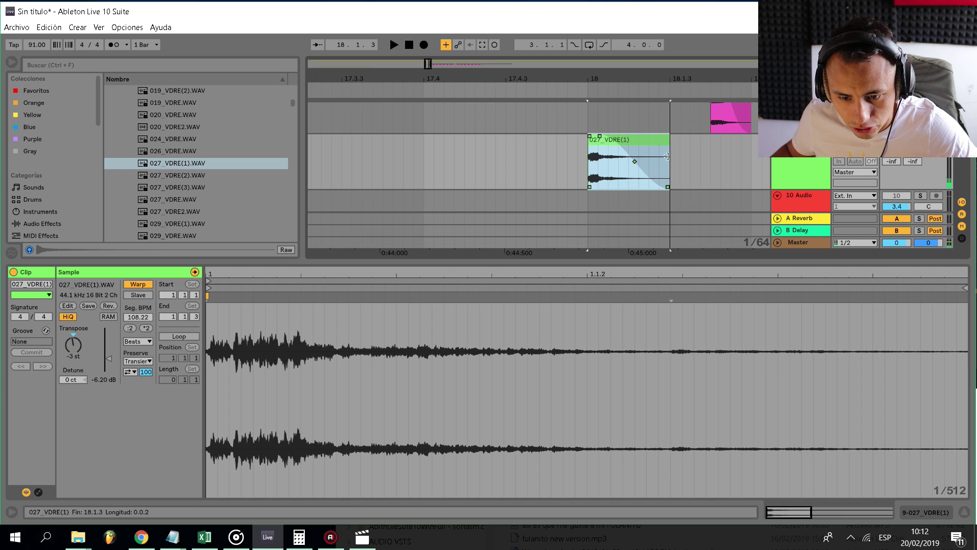
Set the 027_VDRE(1) clip's warp mode to Complex and hide the clip's detail view.
click(137, 341)
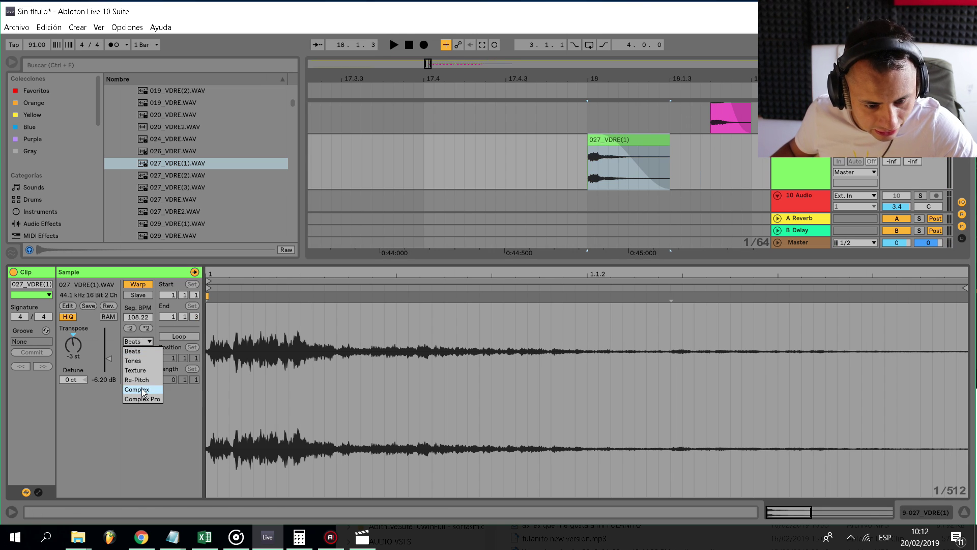
click(136, 390)
key(ctrl+alt+l)
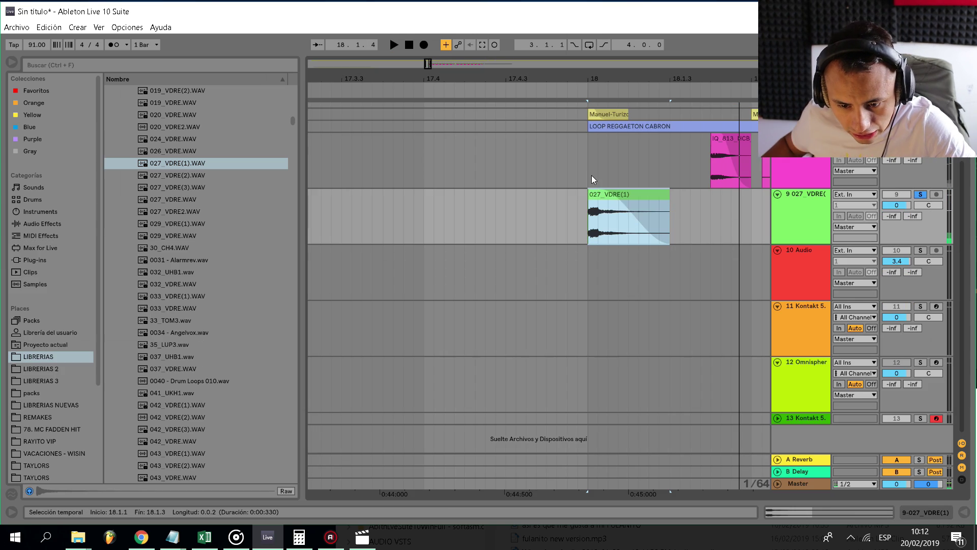
Reshape the 027_VDRE(1) clip's fade-out to start later and fall more steeply, trim the clip's end slightly before 18.1.3, and replay the mix.
drag(636, 218, 622, 190)
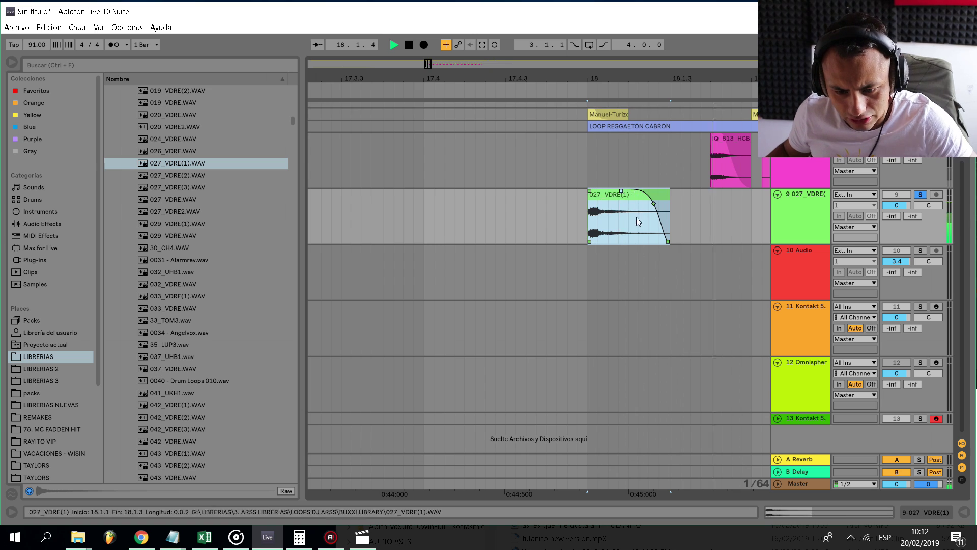
key(space)
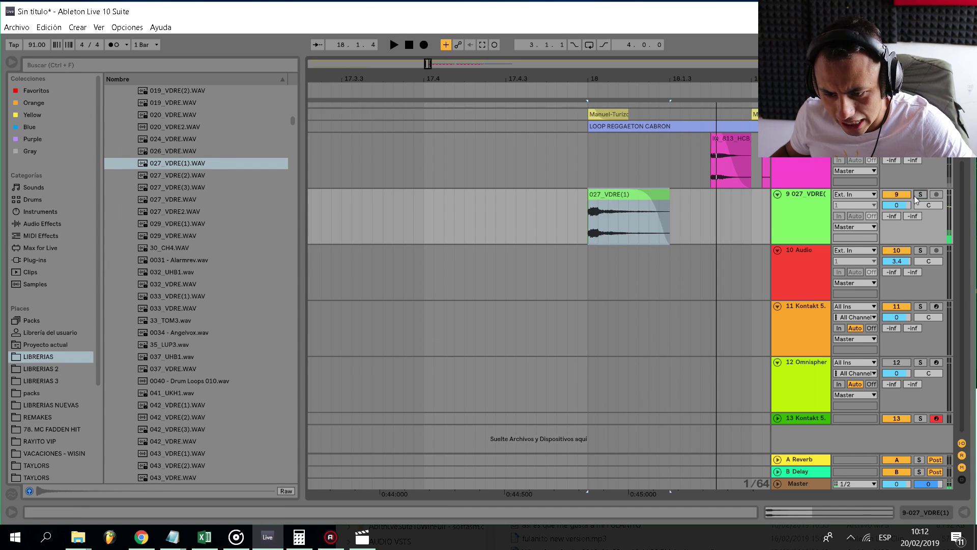
scroll(742, 264, up, 3)
drag(679, 298, 654, 300)
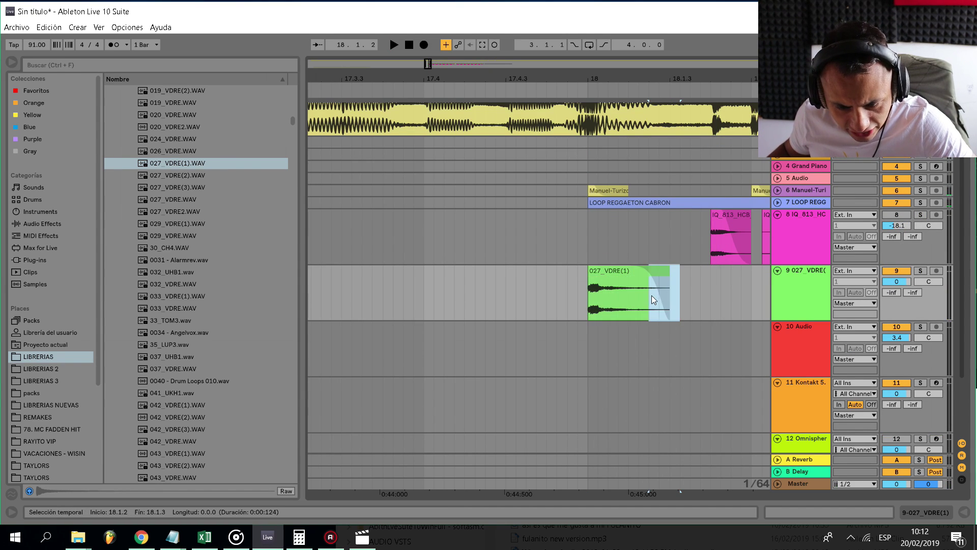
key(Delete)
key(space)
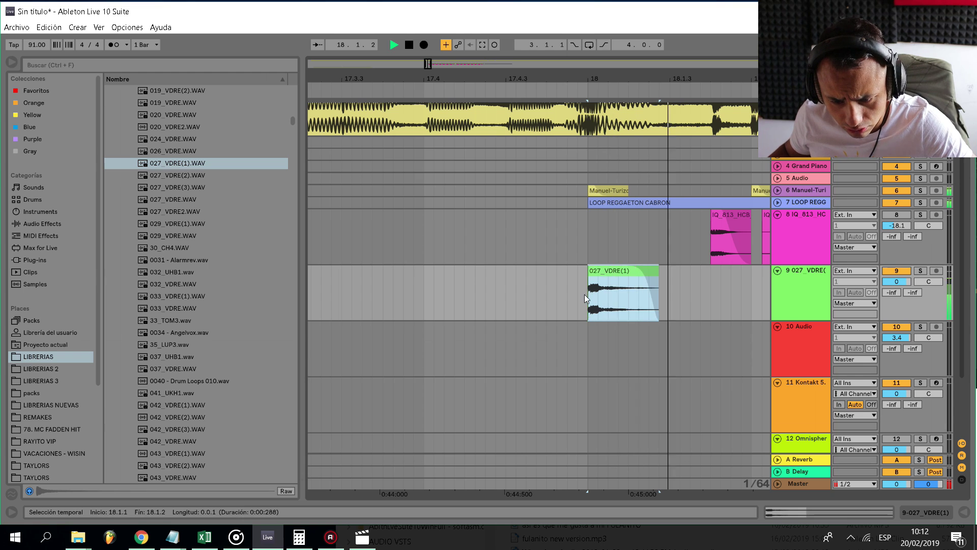
Copy the 027_VDRE(1) kick to 18.2.1 and repeat the pattern beat by beat on its track into bar 22.
key(space)
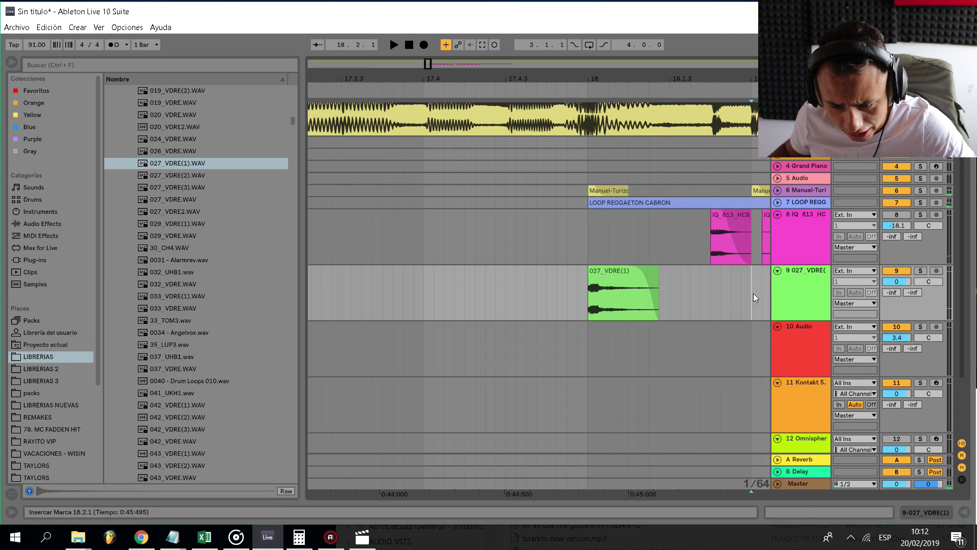
key(ctrl+v)
click(583, 239)
key(minus)
key(minus)
key(minus)
key(minus)
drag(643, 294, 578, 299)
key(ctrl+d)
scroll(611, 284, down, 4)
key(ctrl+d)
key(ctrl+d)
key(ctrl+d)
key(ctrl+d)
scroll(614, 282, down, 3)
key(ctrl+d)
key(ctrl+d)
key(ctrl+d)
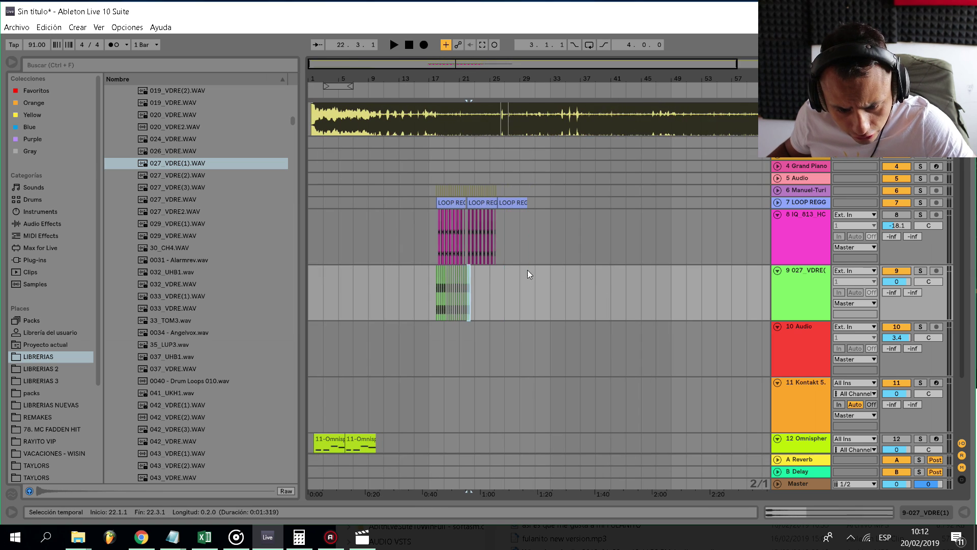
Play the mix from 18.1.1 with the snare track muted and unmuted, and lower the 027_VDRE track's volume to -8.6 dB.
key(plus)
key(plus)
click(440, 248)
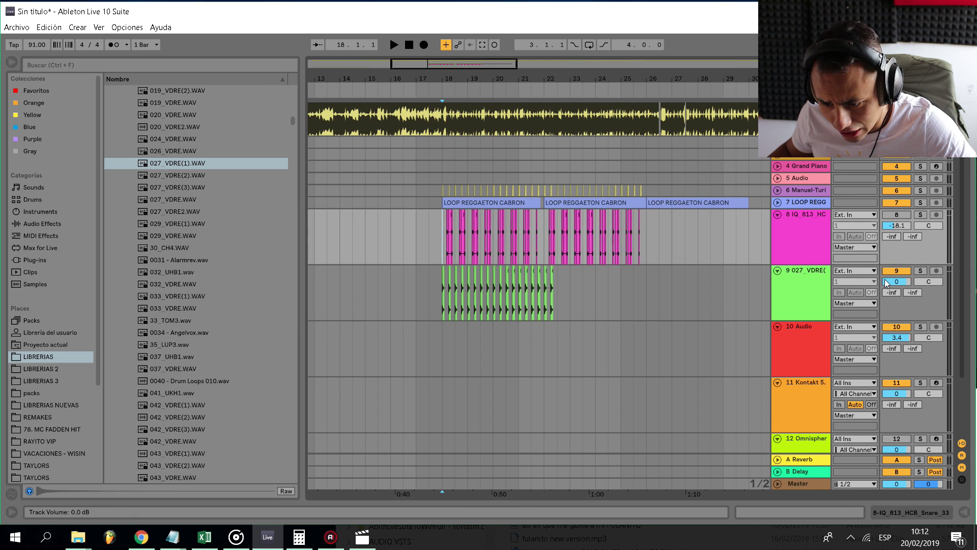
click(895, 215)
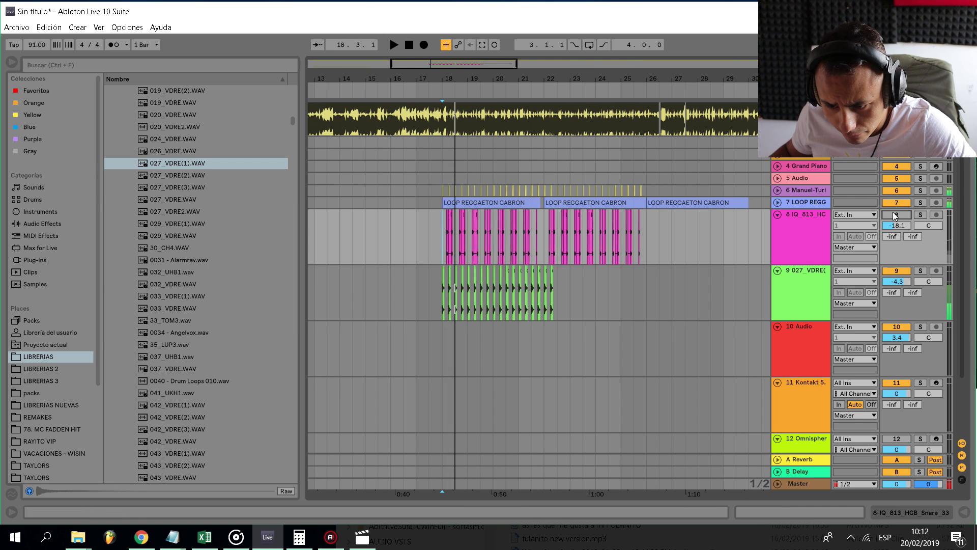
key(space)
key(space)
drag(892, 281, 891, 284)
Solo the Manuel Turizo reference track and play it from 18.1.1 for comparison.
scroll(460, 286, up, 3)
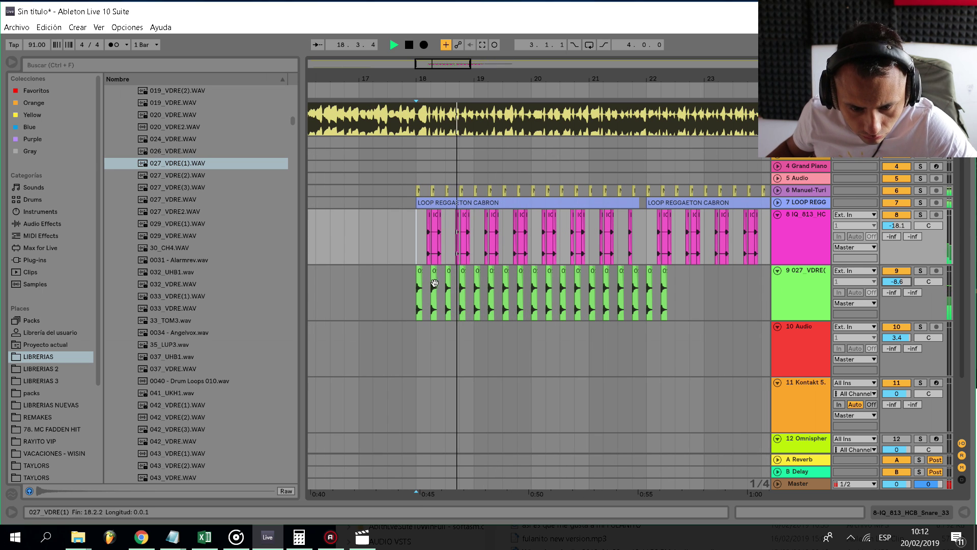
scroll(636, 296, up, 2)
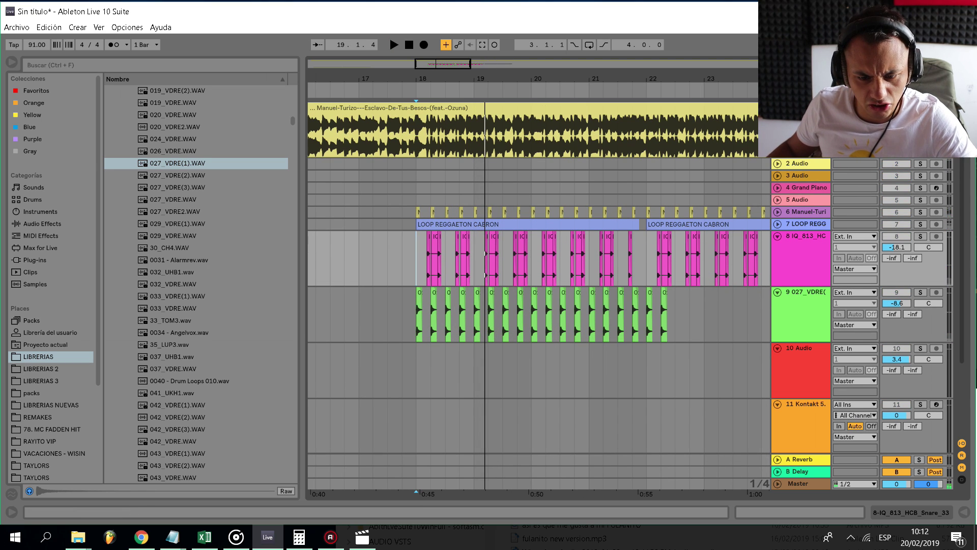
key(space)
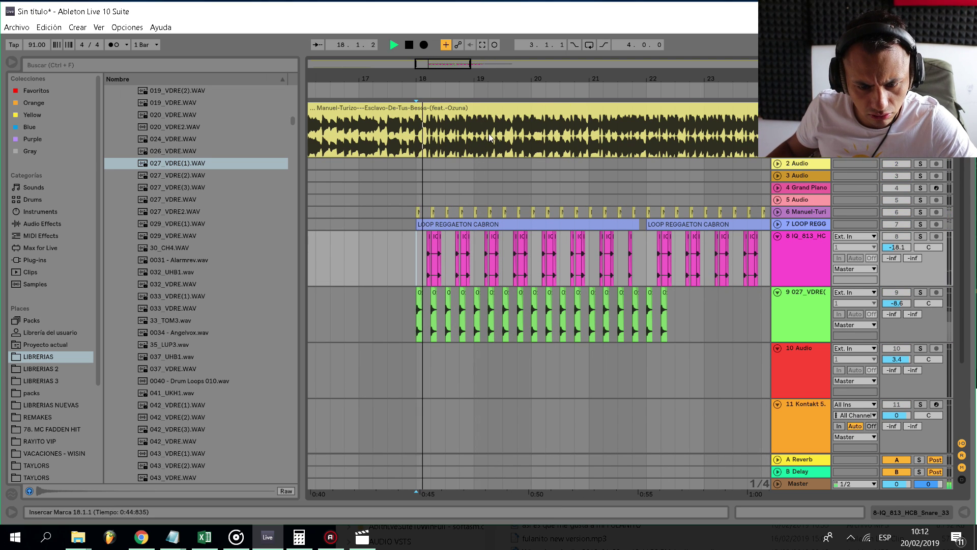
Set the gain of all the 027_VDRE(1) clips to -8.23 dB and turn off the reference track's solo.
click(664, 299)
key(space)
shift+double_click(419, 293)
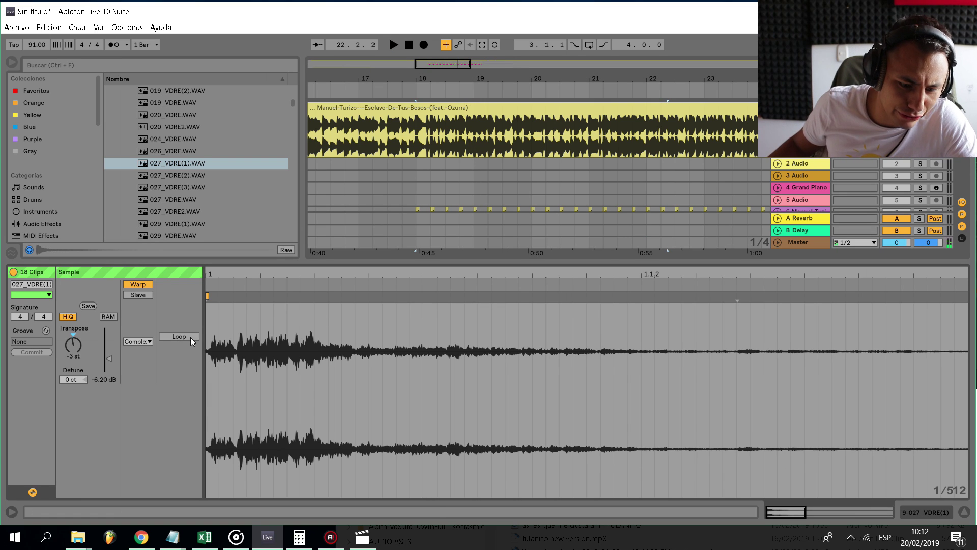
drag(108, 359, 108, 360)
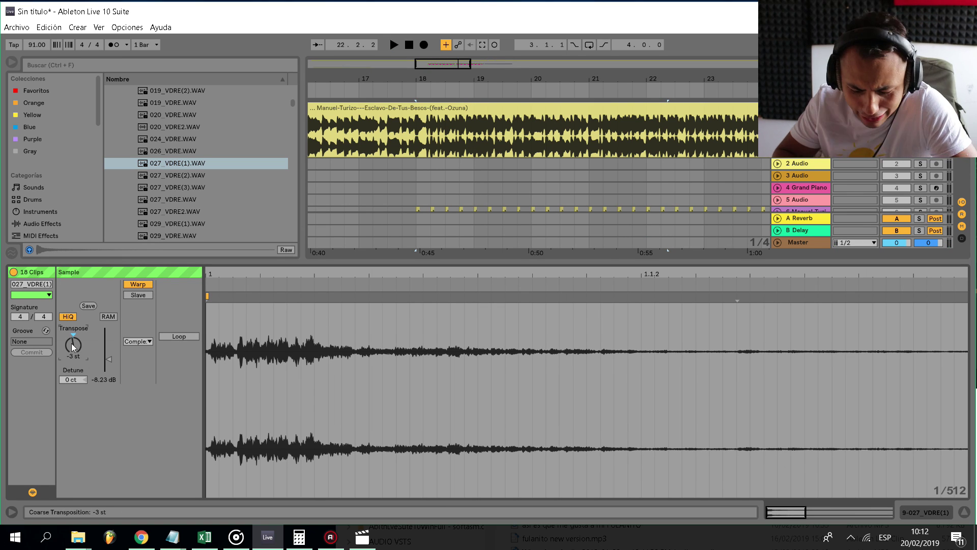
key(ctrl+alt+l)
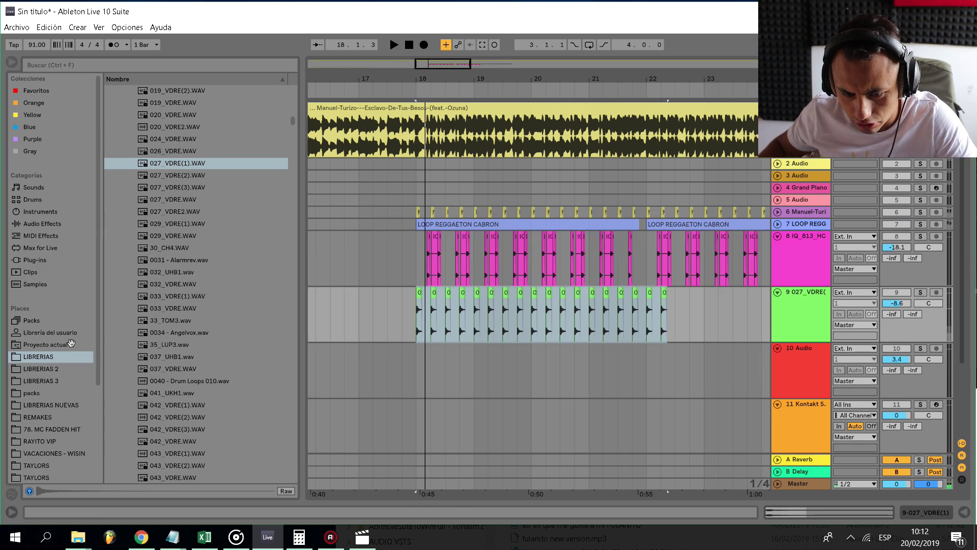
click(921, 108)
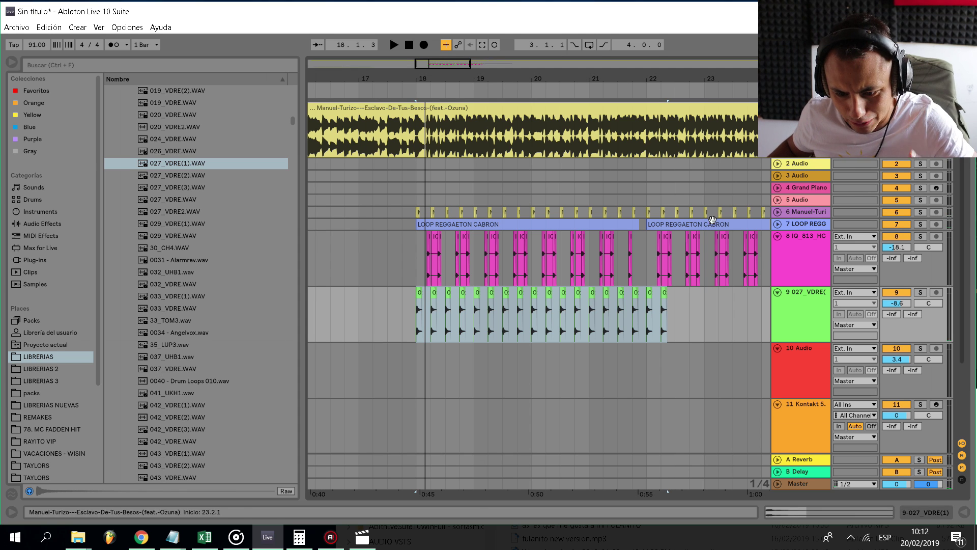
Delete the 027_VDRE(1) clips past the start of bar 22 and duplicate the remaining four-bar pattern up to 26.1.1.
scroll(669, 306, up, 4)
drag(624, 316, 694, 326)
key(Delete)
key(Delete)
scroll(598, 312, down, 4)
mouse_move(597, 317)
mouse_down()
mouse_move(440, 321)
mouse_move(607, 328)
mouse_move(594, 327)
mouse_up()
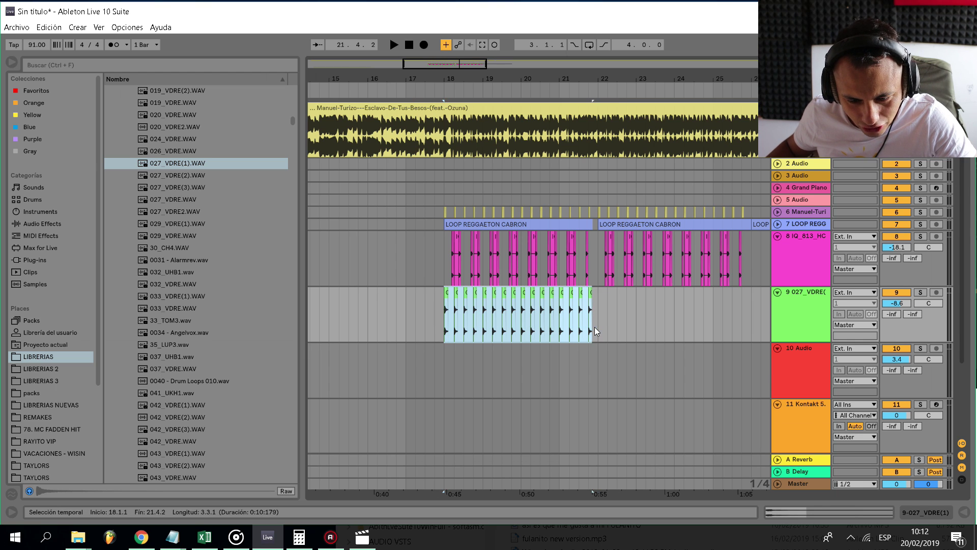
key(ctrl+d)
Play the mix from 18.1.1, set the 027_VDRE track's volume to -9.5 dB, and replay it to check the balance.
click(442, 250)
scroll(442, 249, down, 5)
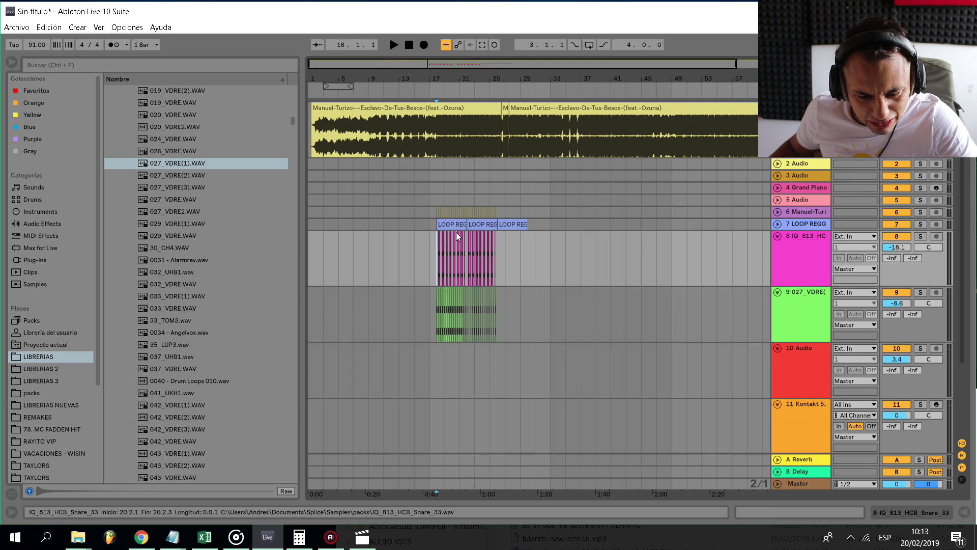
key(space)
scroll(441, 279, up, 5)
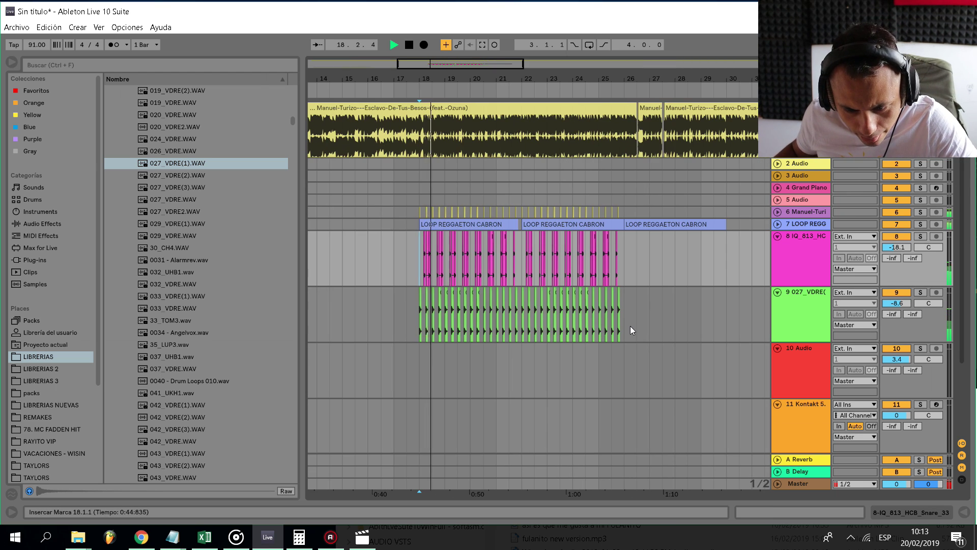
drag(622, 326, 423, 320)
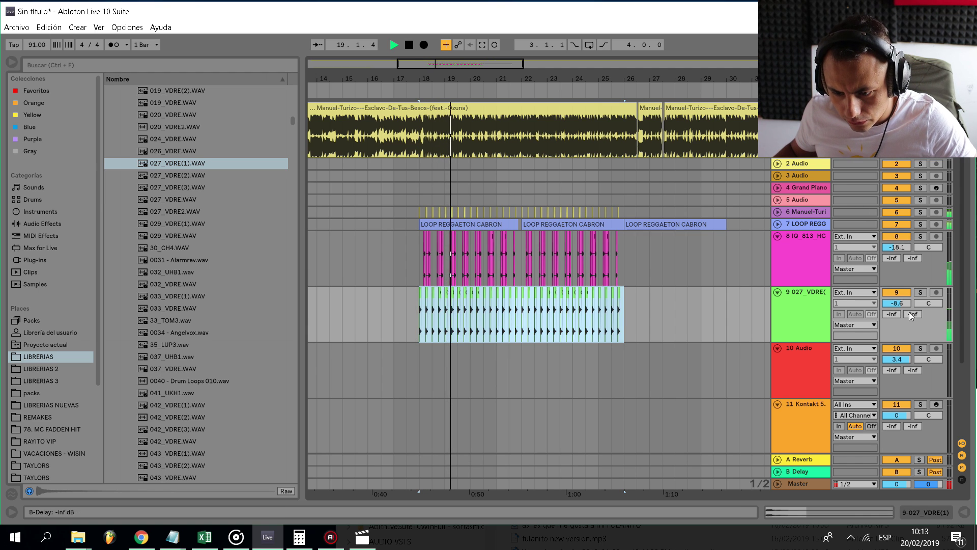
drag(898, 303, 898, 307)
key(space)
key(space)
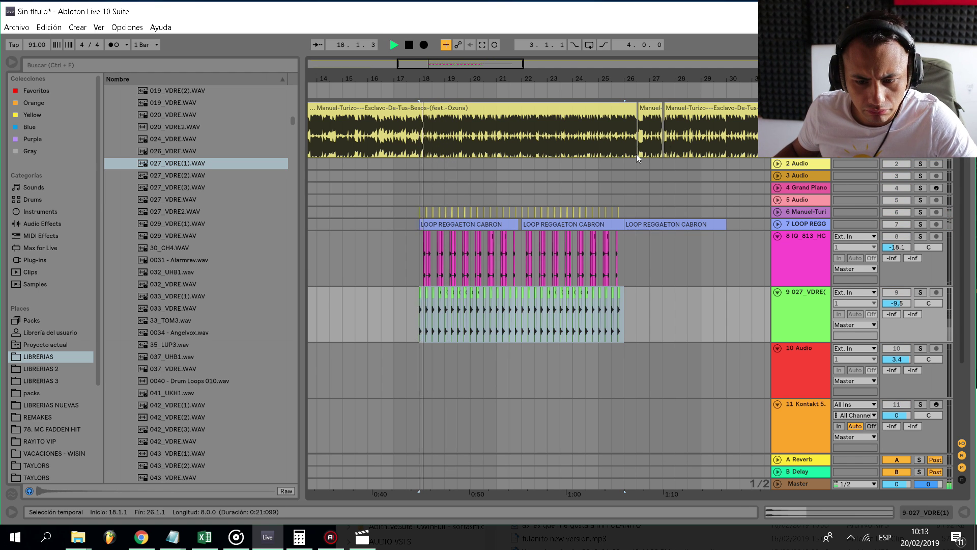
scroll(434, 182, down, 5)
scroll(403, 179, up, 5)
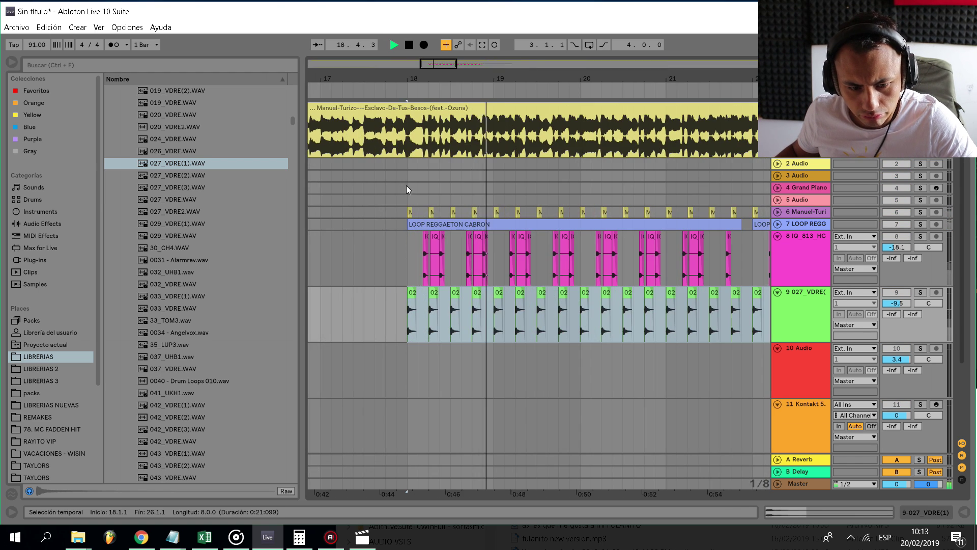
key(space)
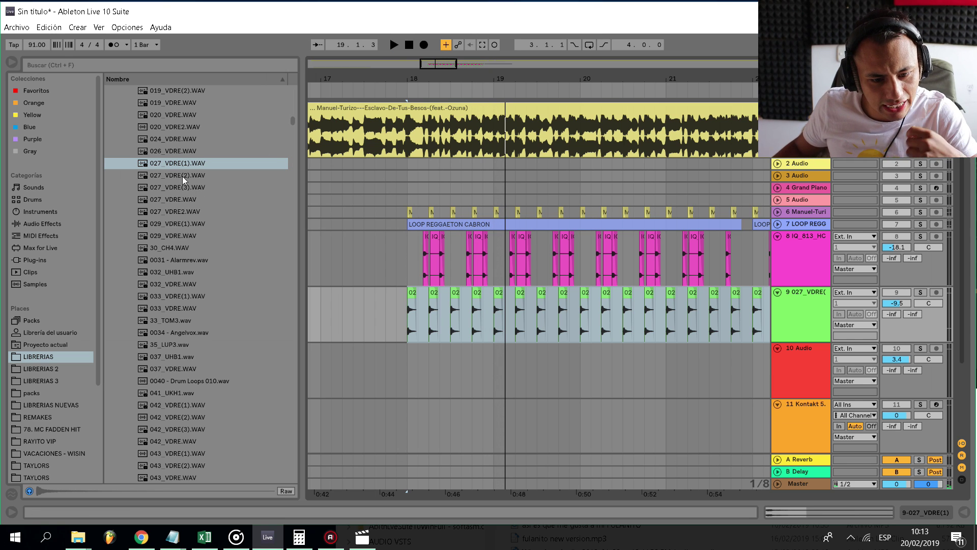
Audition the drum samples in the LIBRERIAS folder, from the 015_VDRE samples down to the 042_VDRE ones.
click(182, 177)
scroll(181, 161, up, 6)
click(178, 152)
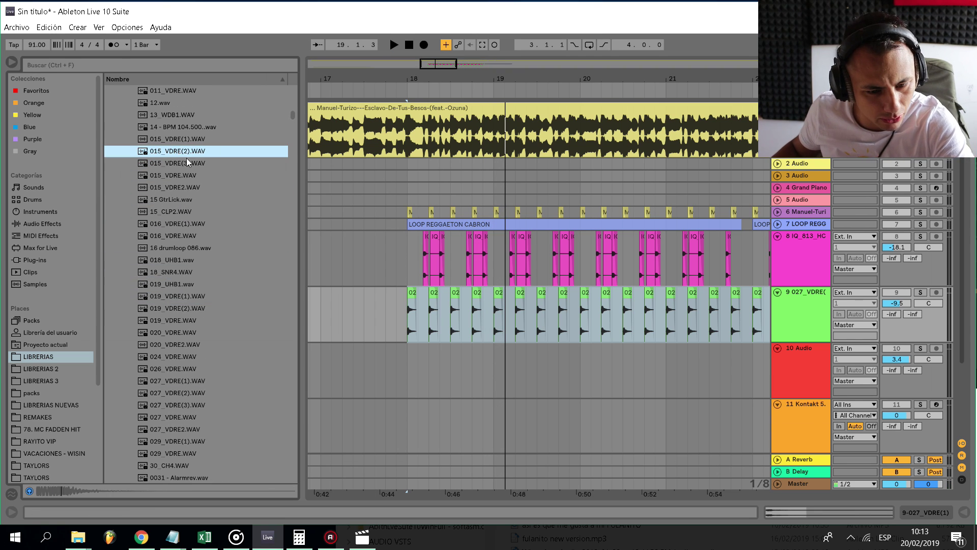
key(Up)
key(Up)
key(Up)
key(Down)
key(Down)
key(Down)
key(Down)
key(Down)
key(Down)
key(Down)
key(Down)
key(Down)
key(Down)
key(Down)
key(Down)
key(Down)
key(Down)
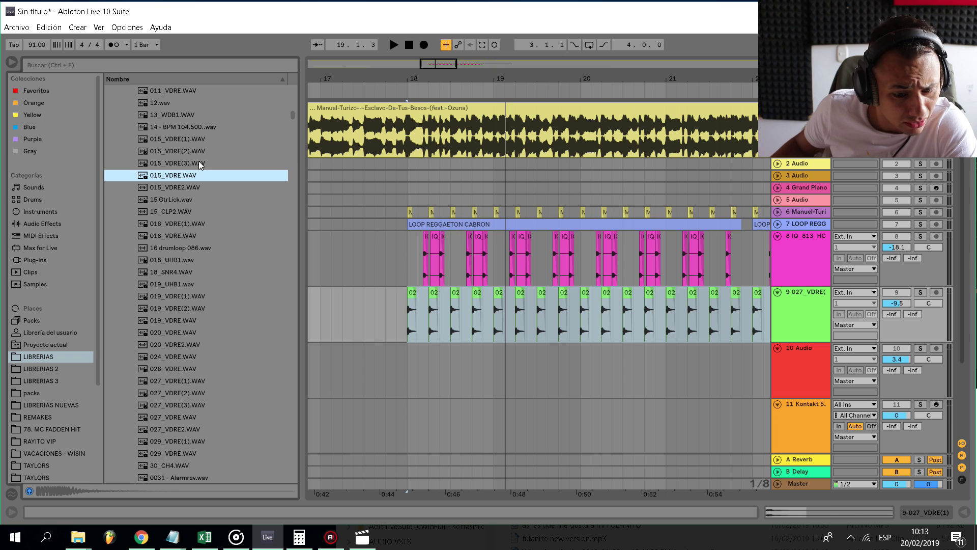
key(Down)
key(Down)
key(Down)
key(Down)
key(Down)
key(Down)
key(Down)
key(Down)
key(Down)
key(Down)
key(Down)
key(Down)
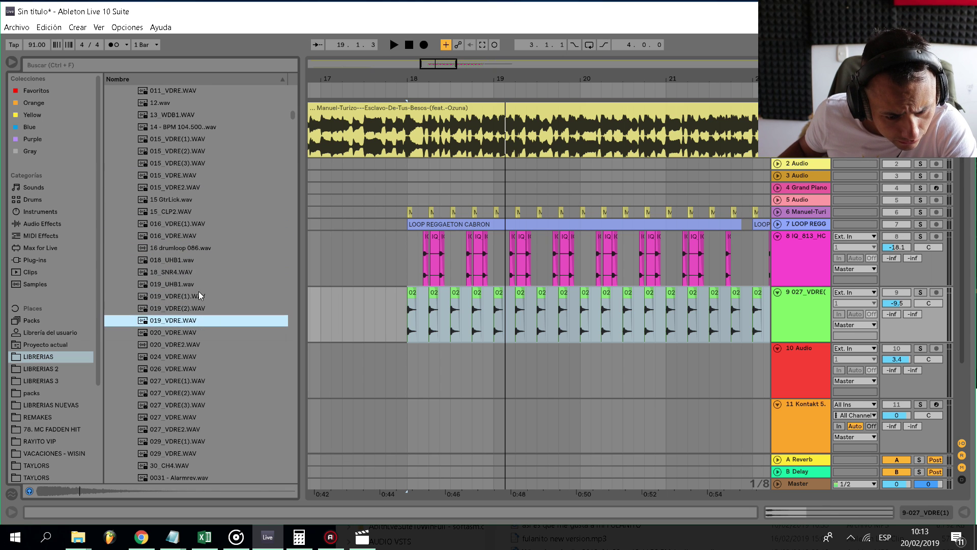
key(Down)
key(Down)
key(Down)
key(Down)
key(Down)
key(Down)
key(Down)
key(Down)
key(Down)
key(Down)
key(Down)
key(Down)
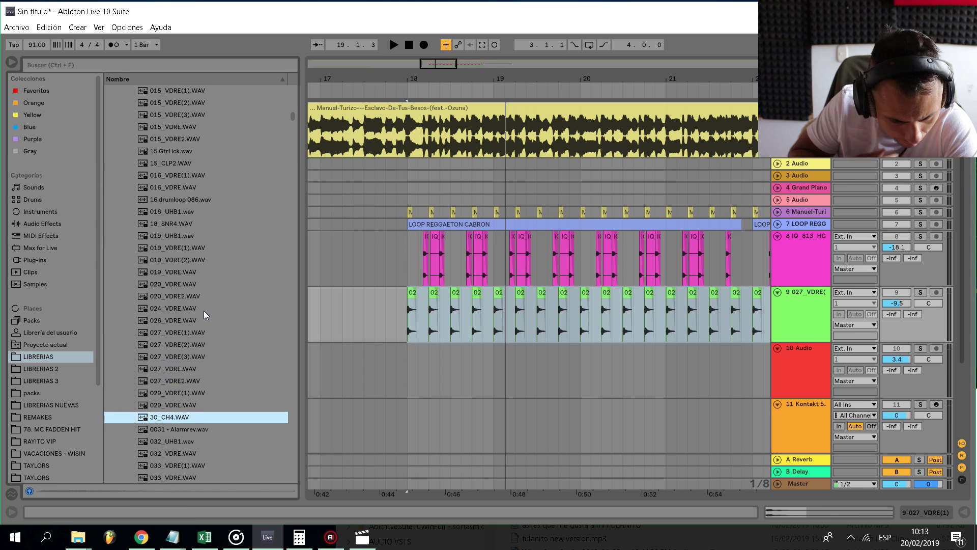
key(Down)
key(Down)
key(Down)
key(Down)
key(Down)
key(Down)
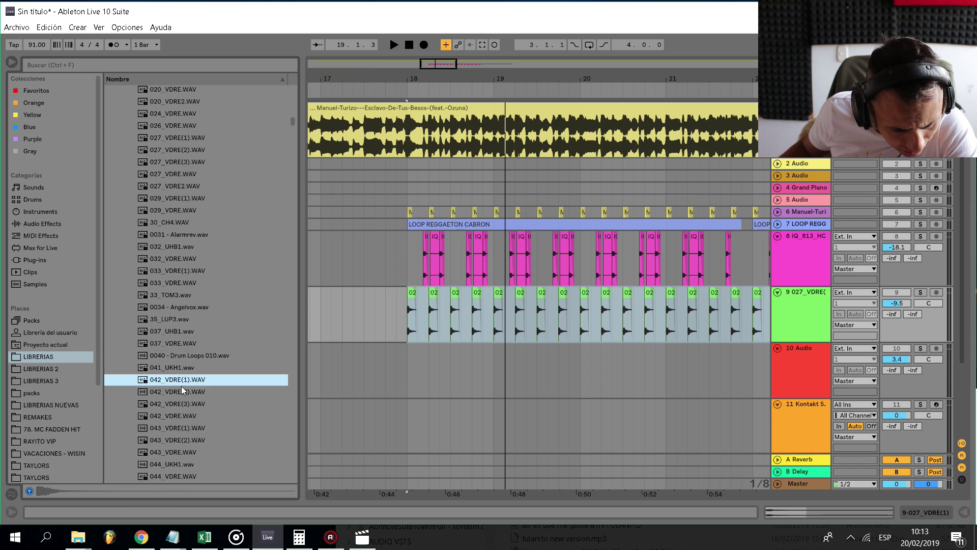
key(Up)
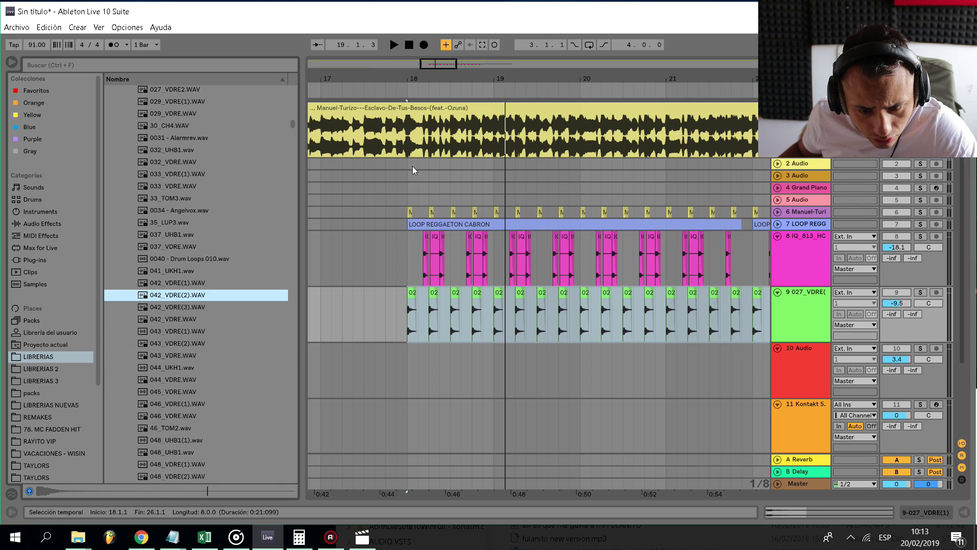
Play the arrangement from 18.1.1 and again from 18.1.4 to hear the song's off-beat drum hit.
click(412, 166)
key(space)
key(plus)
key(plus)
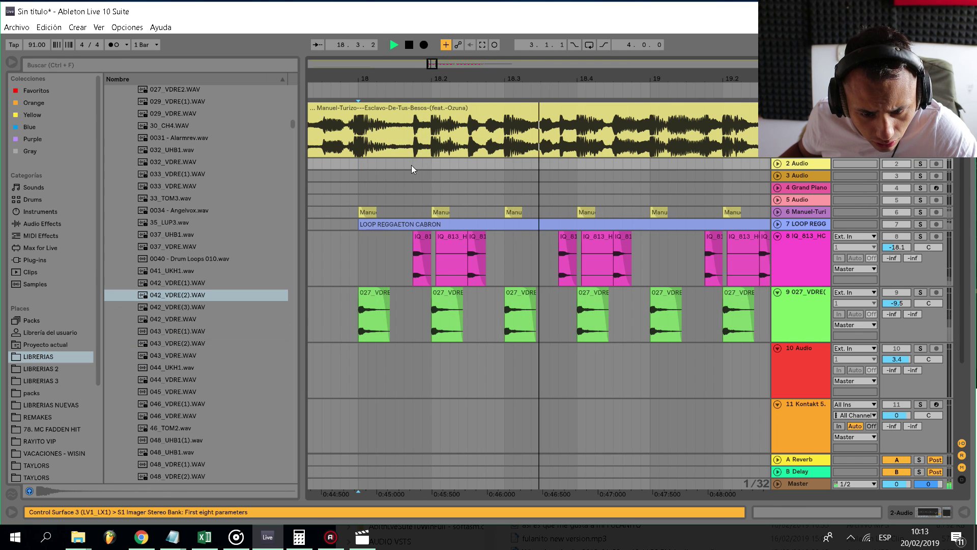
click(413, 163)
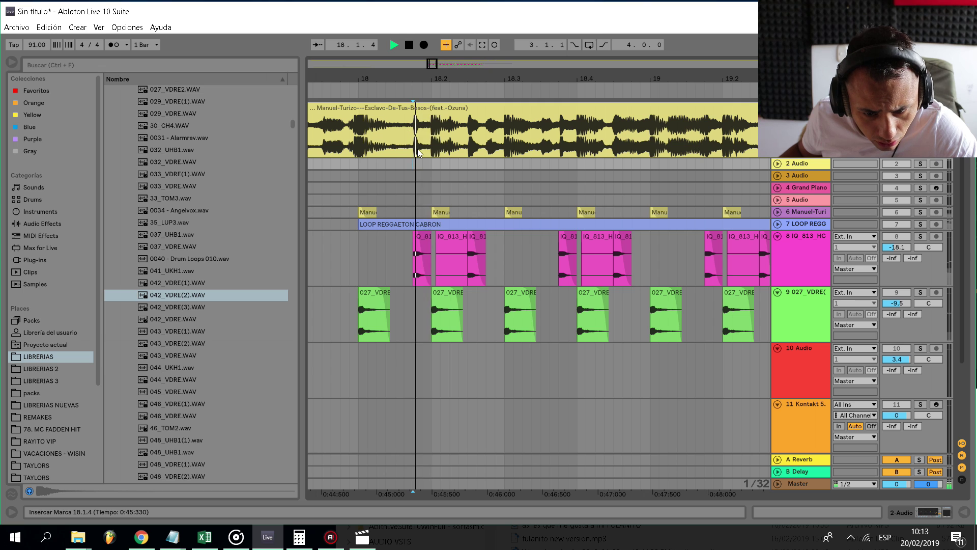
key(space)
Compare the 042_VDRE(3), 042_VDRE and 043_VDRE(1) samples by ear, ending on 042_VDRE.
click(193, 307)
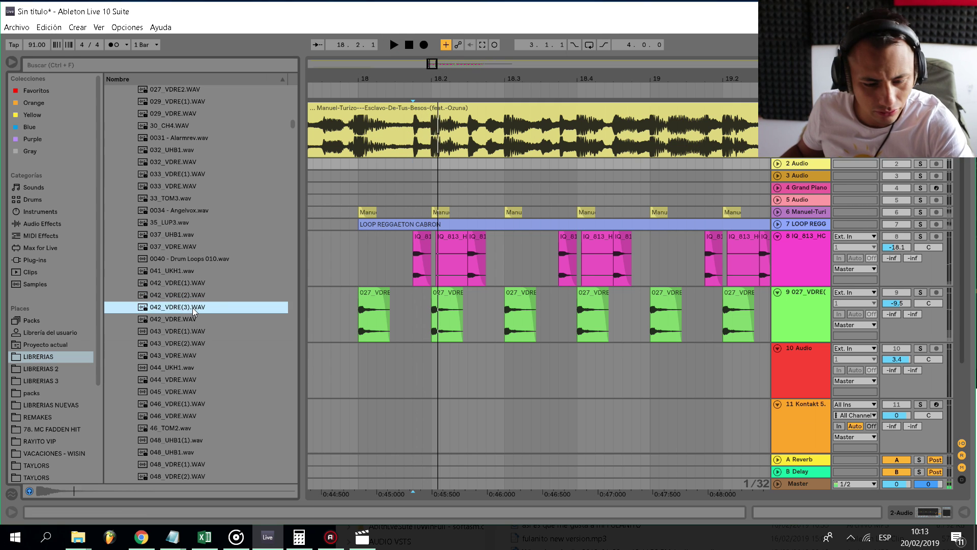
scroll(193, 307, down, 3)
click(210, 257)
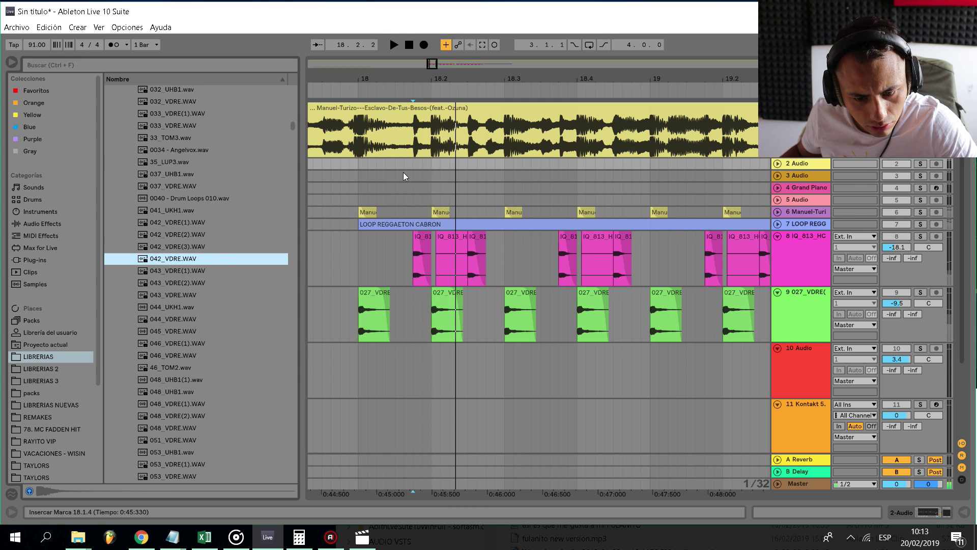
click(178, 271)
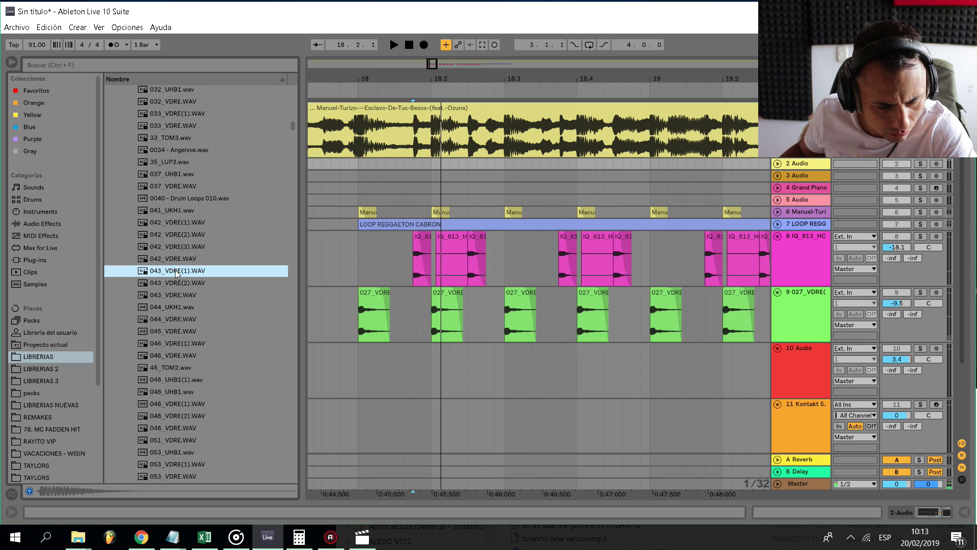
key(Up)
key(Down)
key(Up)
key(Down)
key(Up)
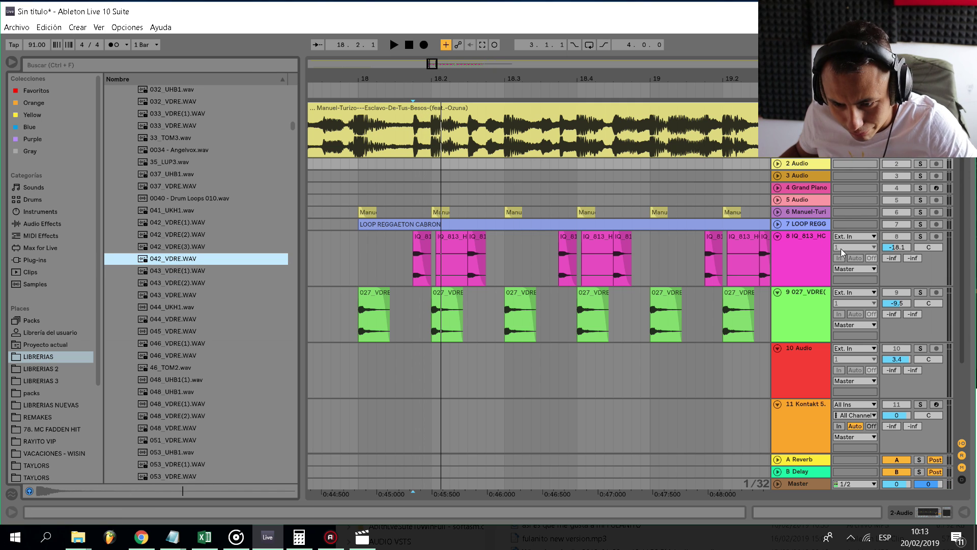
Insert an audio track below the IQ_813_HCB snare track and place the 042_VDRE sample on it at 18.1.4.
click(818, 240)
key(ctrl+t)
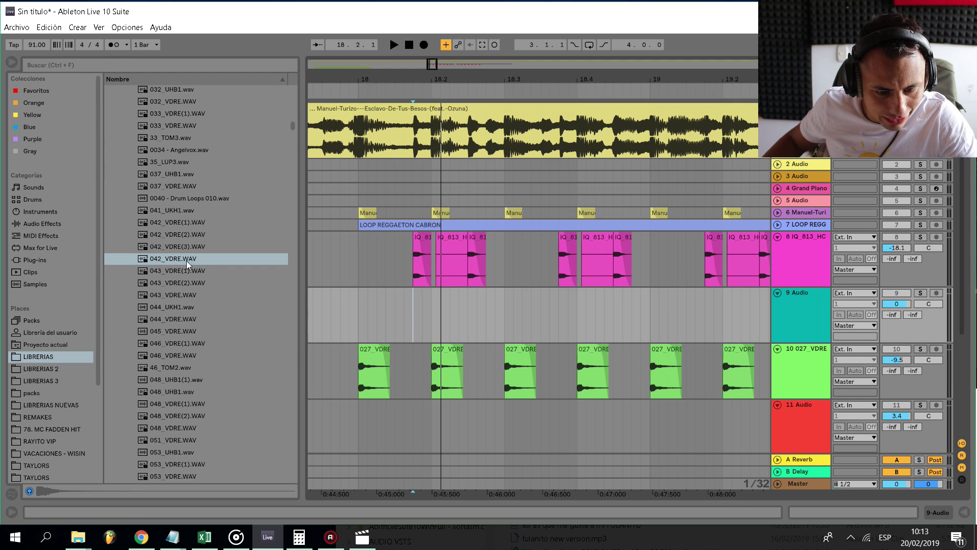
drag(187, 260, 633, 314)
Delete the 042_VDRE clip's tail from shortly after 18.1.4 to 18.2.3, and check the first hit's sample settings.
scroll(422, 316, up, 3)
key(Delete)
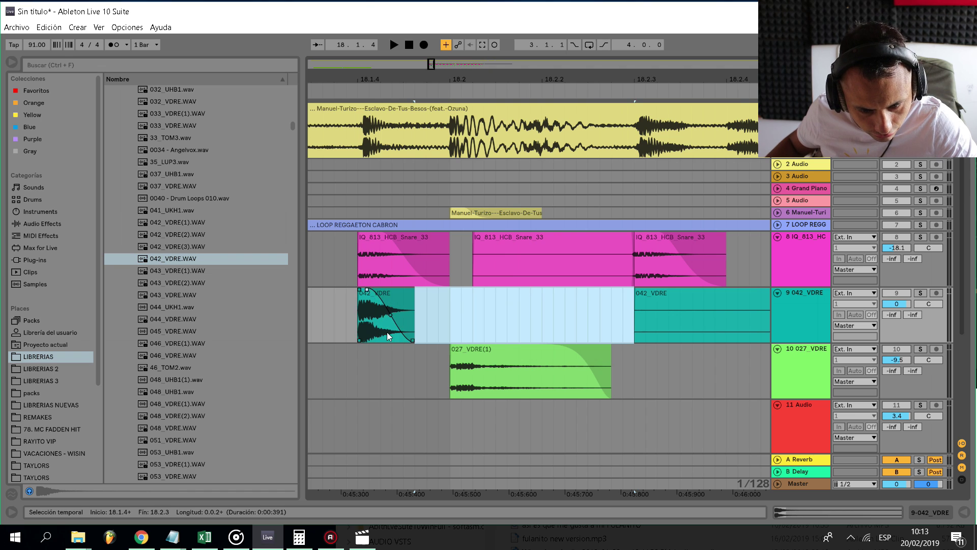
scroll(390, 318, up, 2)
click(350, 322)
click(355, 298)
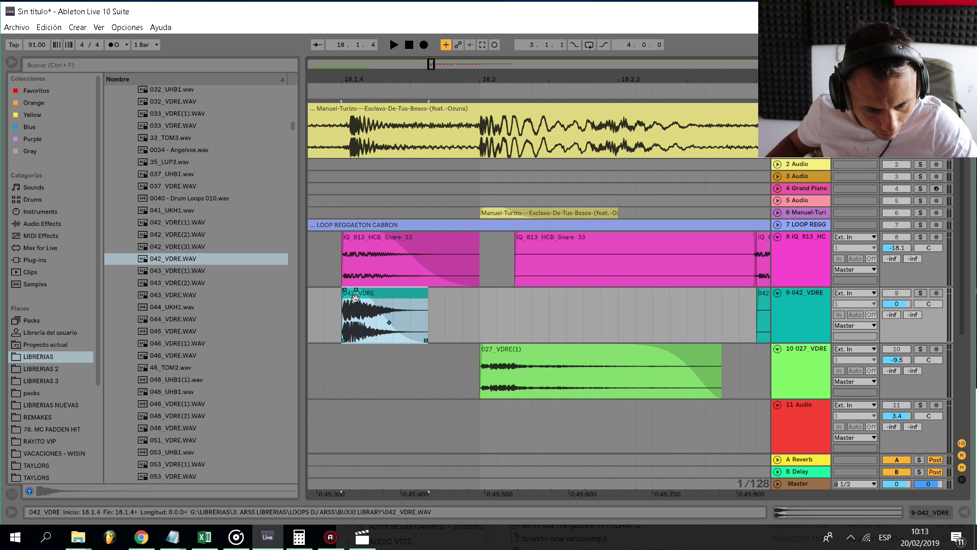
double_click(355, 299)
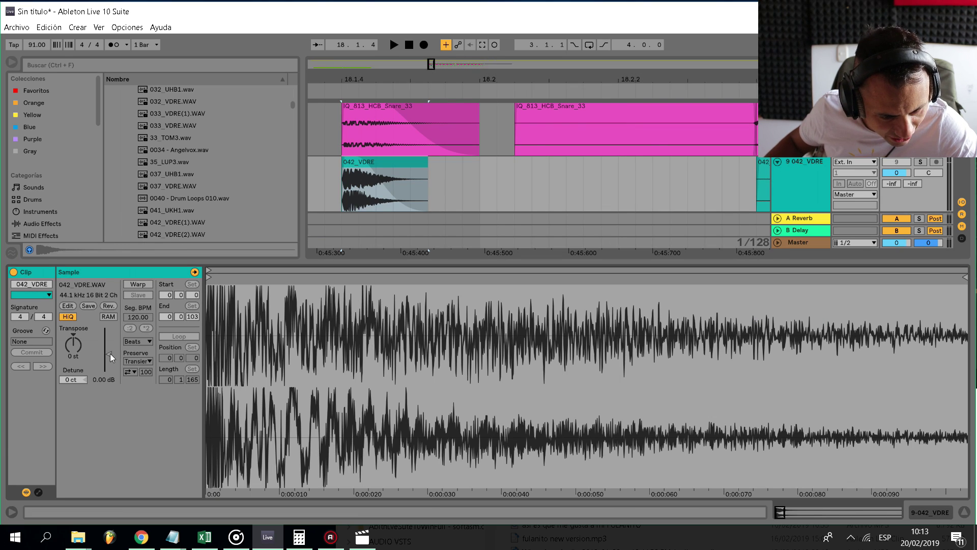
key(ctrl+alt+l)
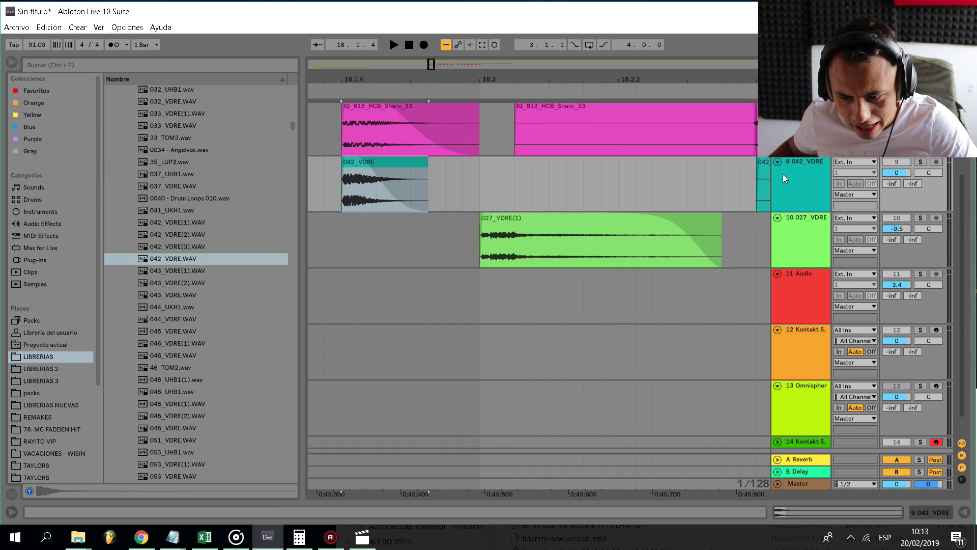
Copy the faded 042_VDRE hit at 18.1.4 to 18.2.3 on the same track.
scroll(783, 176, down, 1)
scroll(708, 188, down, 3)
scroll(560, 206, up, 5)
scroll(599, 219, up, 3)
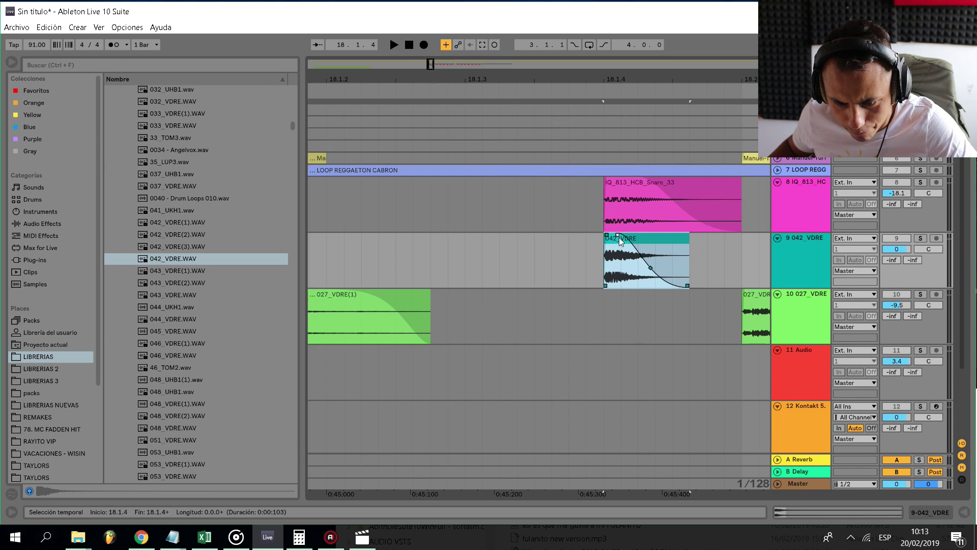
scroll(621, 242, down, 5)
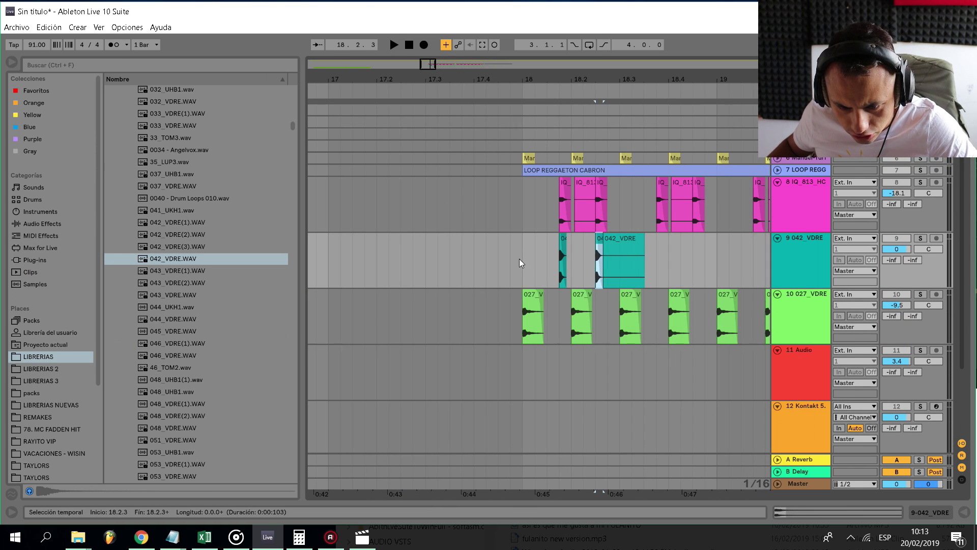
Play the arrangement from 18.1.1 and delete the leftover 042_VDRE tail clip after the 18.2.3 hit.
click(519, 263)
scroll(558, 302, up, 3)
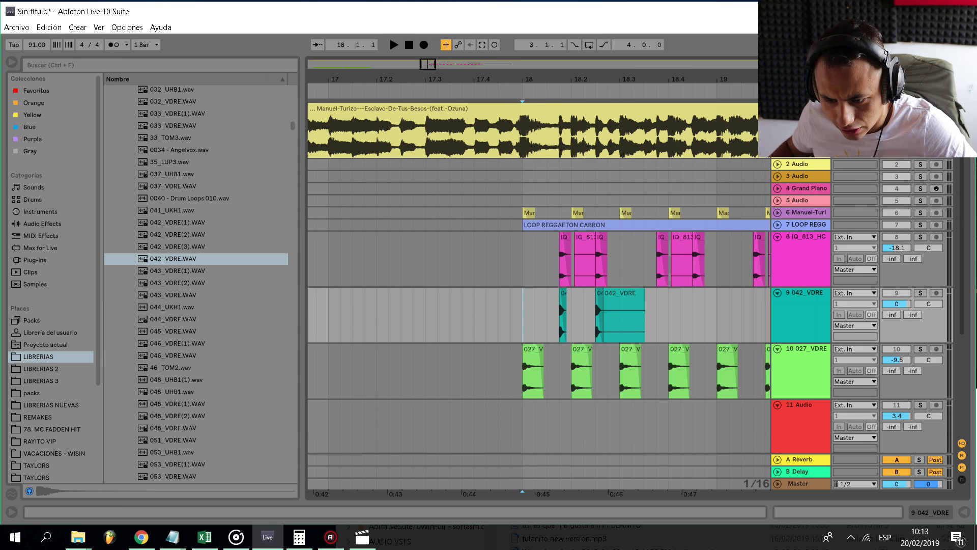
key(space)
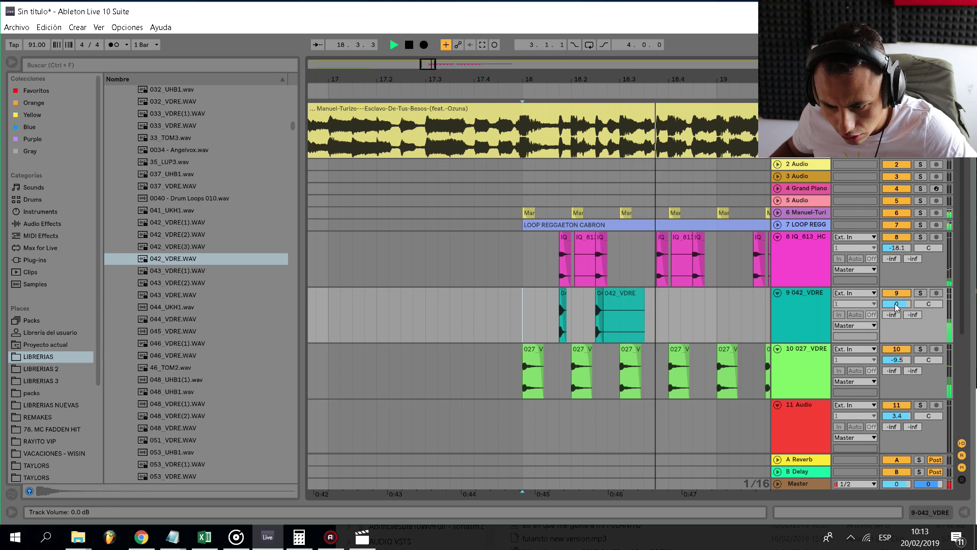
click(621, 311)
key(Delete)
click(552, 317)
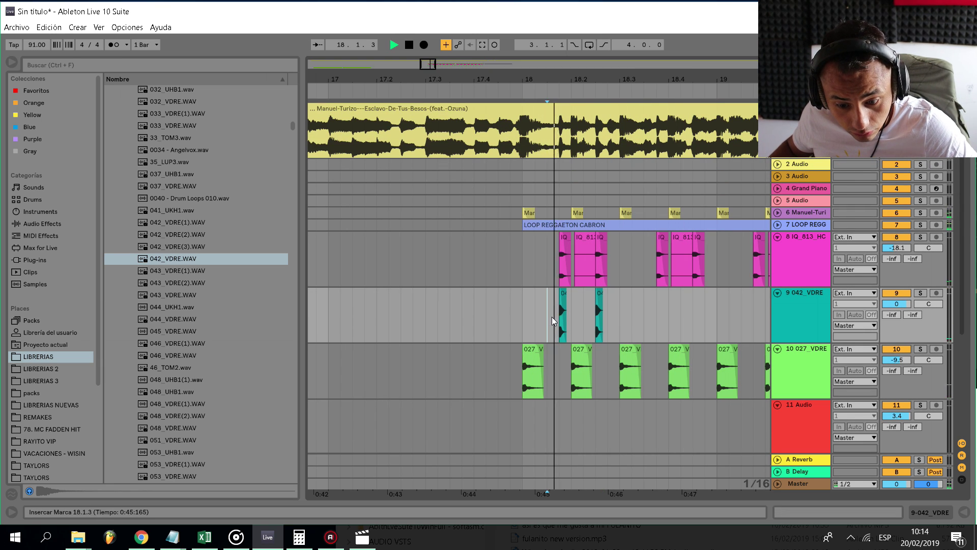
Copy the two 042_VDRE hits, selecting 18.1.4 to 18.3.1, and paste them at 18.3.4.
drag(620, 321, 559, 320)
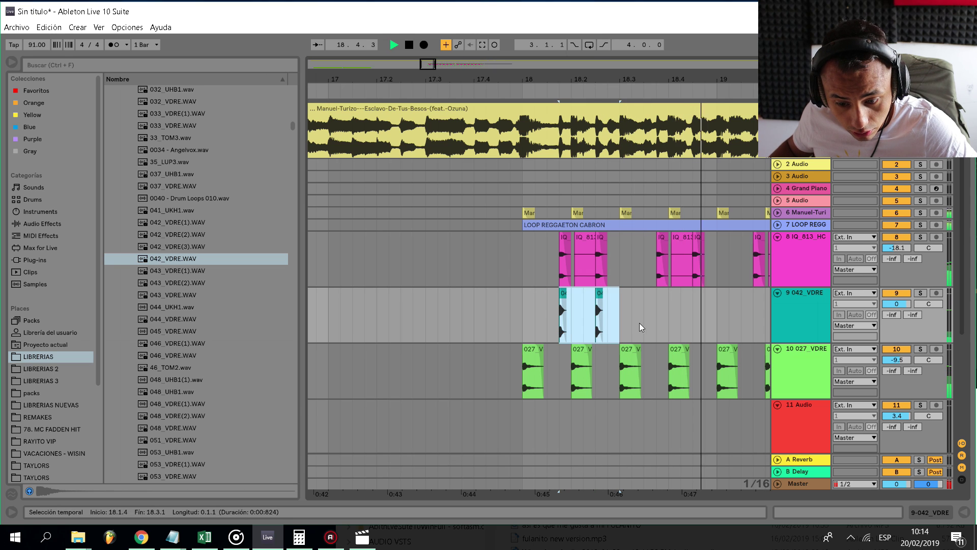
key(ctrl+c)
key(space)
click(658, 316)
key(ctrl+v)
scroll(645, 309, down, 3)
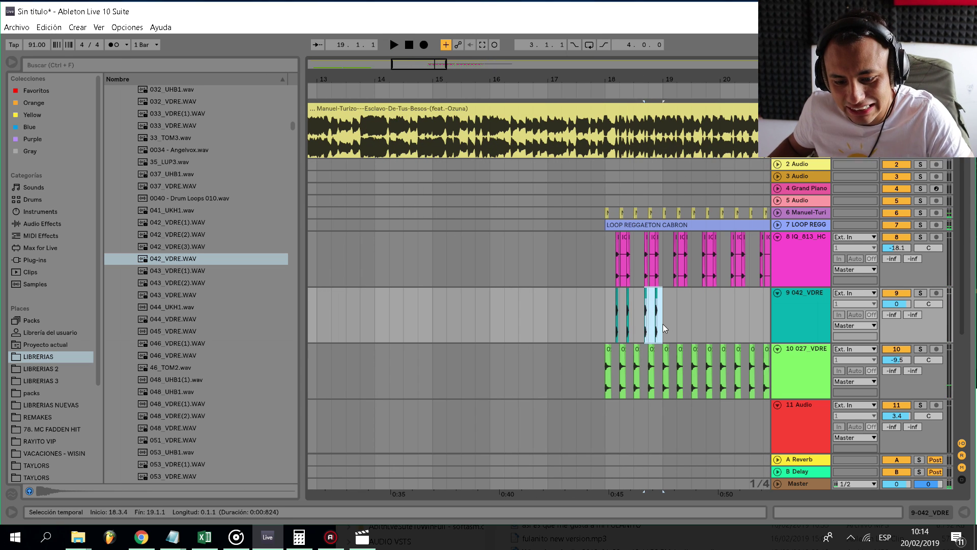
Duplicate the 042_VDRE pattern of bar 18 bar by bar up to 26.1.1.
drag(663, 324, 606, 321)
key(ctrl+d)
key(ctrl+d)
key(ctrl+d)
key(ctrl+d)
key(ctrl+d)
key(ctrl+d)
key(ctrl+d)
key(ctrl+d)
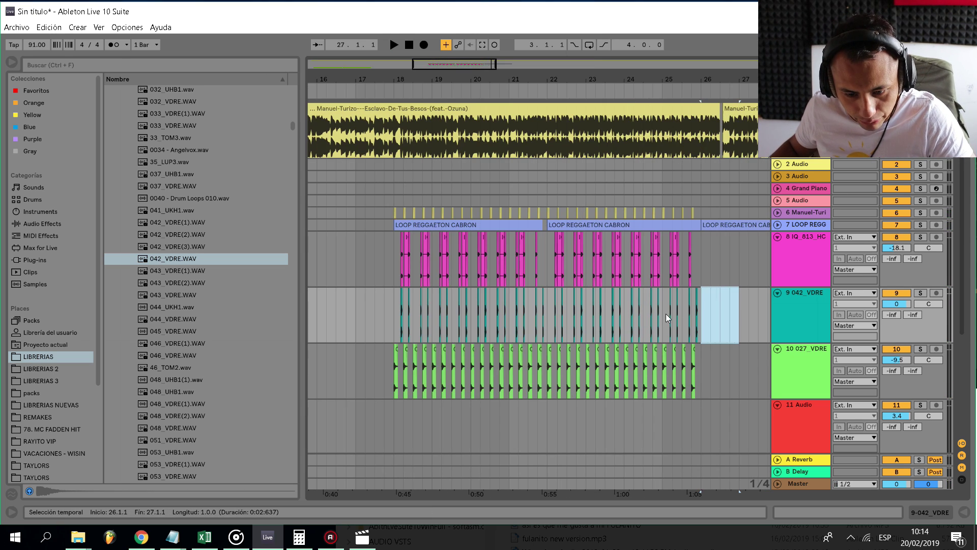
Play the arrangement from 18.1.1 to hear the repeated 042_VDRE hits against the song.
click(395, 262)
key(space)
scroll(395, 262, up, 4)
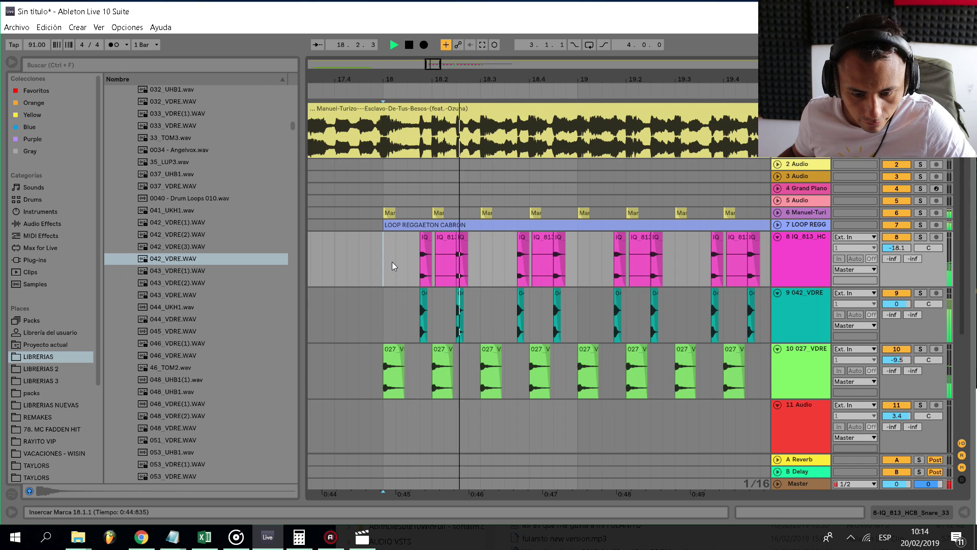
scroll(391, 263, up, 2)
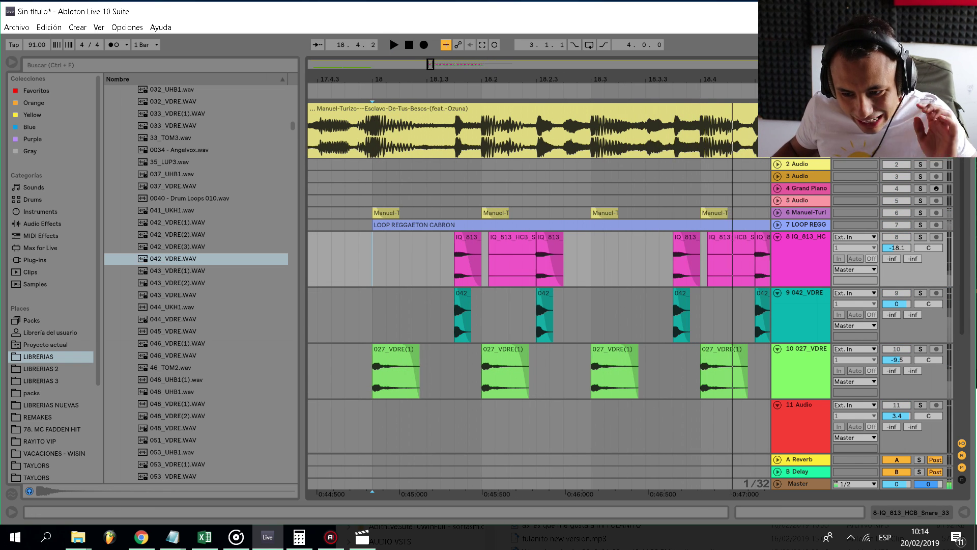
Select all the 042_VDRE clips, set their transpose to -2 st and gain to -5.82 dB, and play the result.
scroll(461, 292, up, 4)
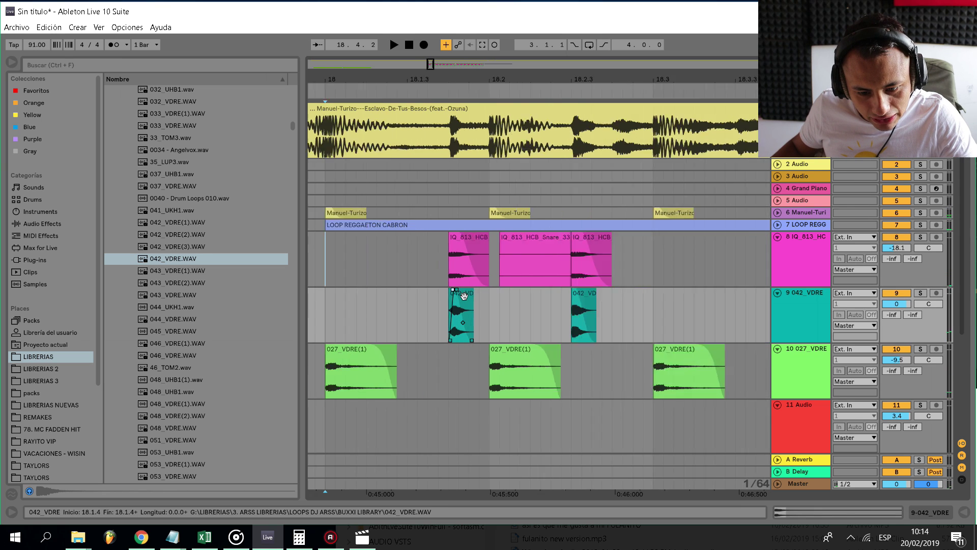
click(448, 299)
scroll(501, 306, down, 12)
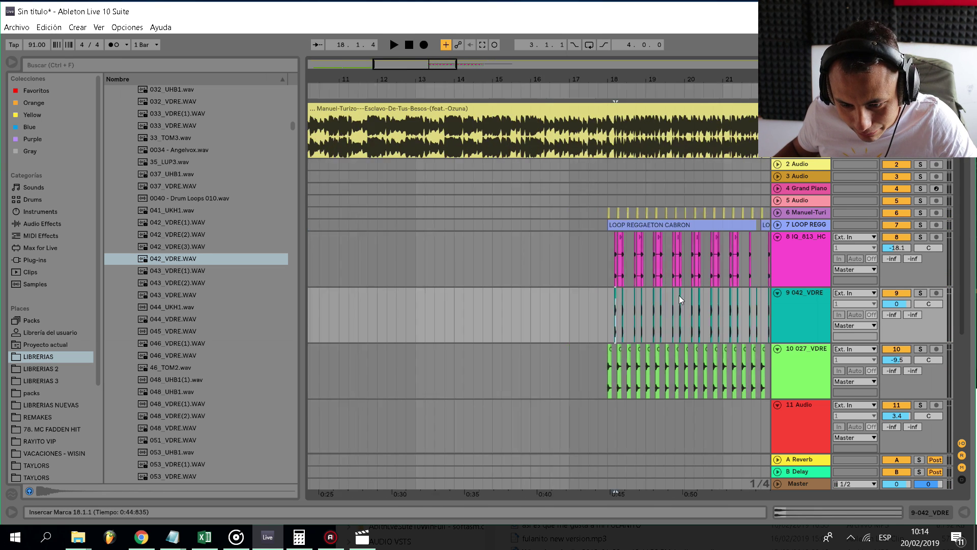
scroll(407, 301, up, 10)
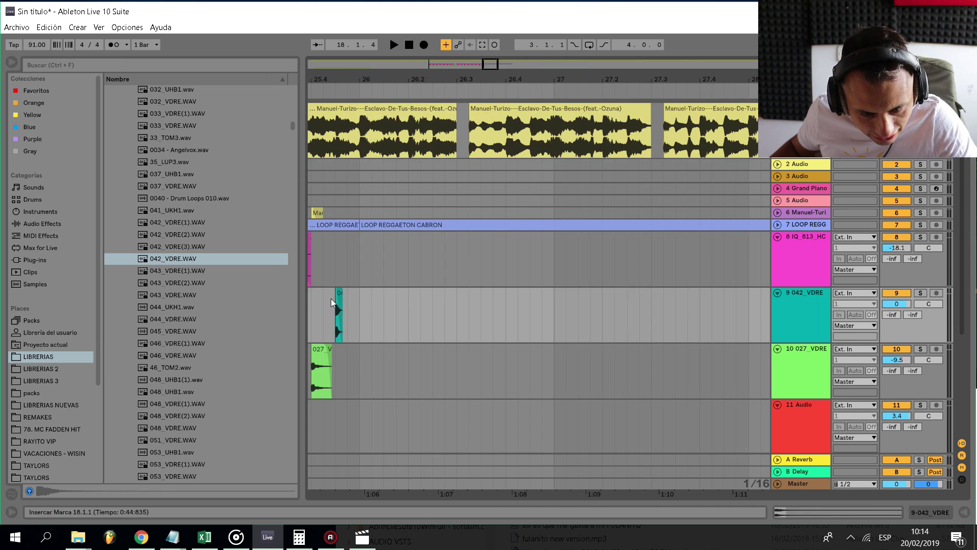
double_click(332, 300)
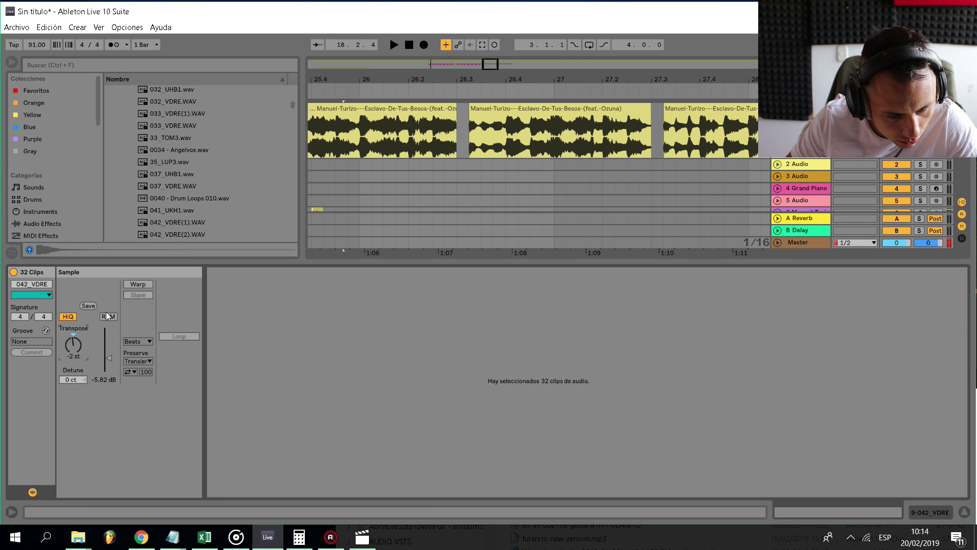
key(ctrl+alt+l)
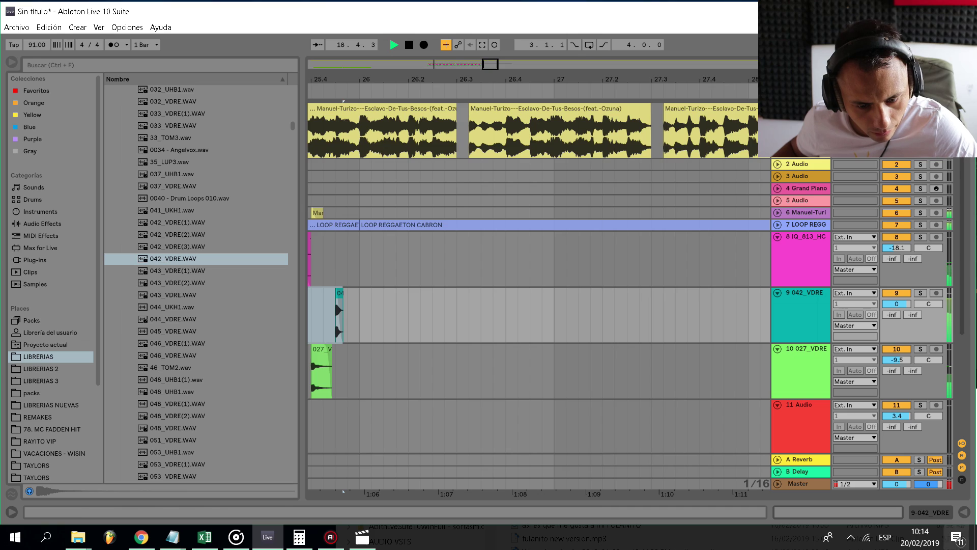
Delete the last 042_VDRE hit at 25.4.3, selecting from 25.4.3 to 26.1.3, and stop playback.
scroll(438, 238, down, 5)
scroll(326, 288, up, 4)
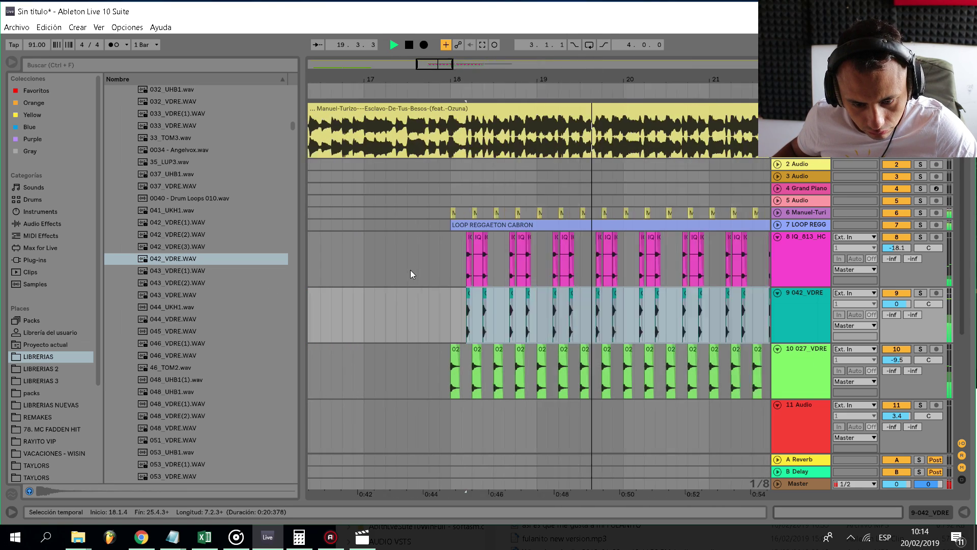
scroll(411, 272, down, 4)
scroll(622, 312, up, 4)
drag(632, 312, 656, 312)
key(space)
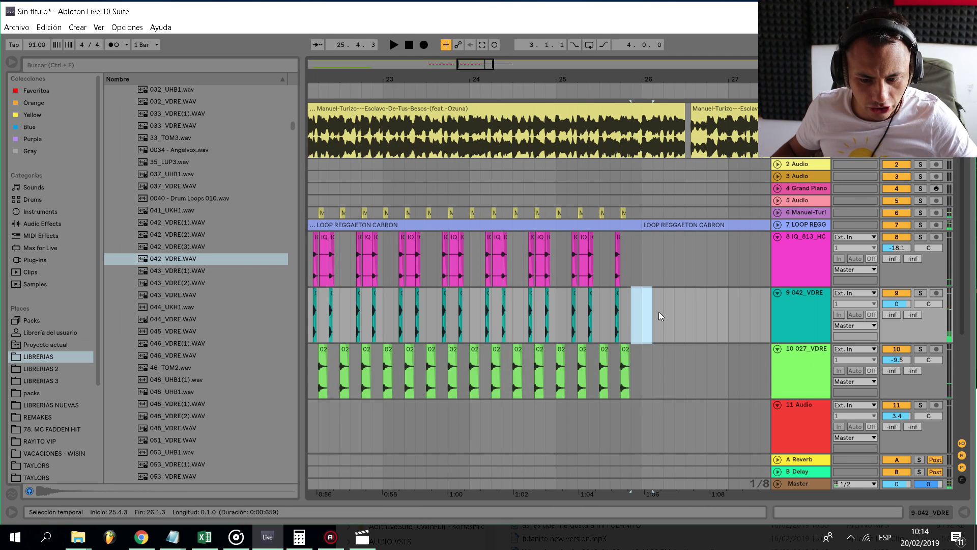
Play the layered beat again from its start at bar 18.
key(space)
scroll(418, 220, down, 4)
key(space)
click(322, 192)
scroll(350, 199, down, 5)
key(space)
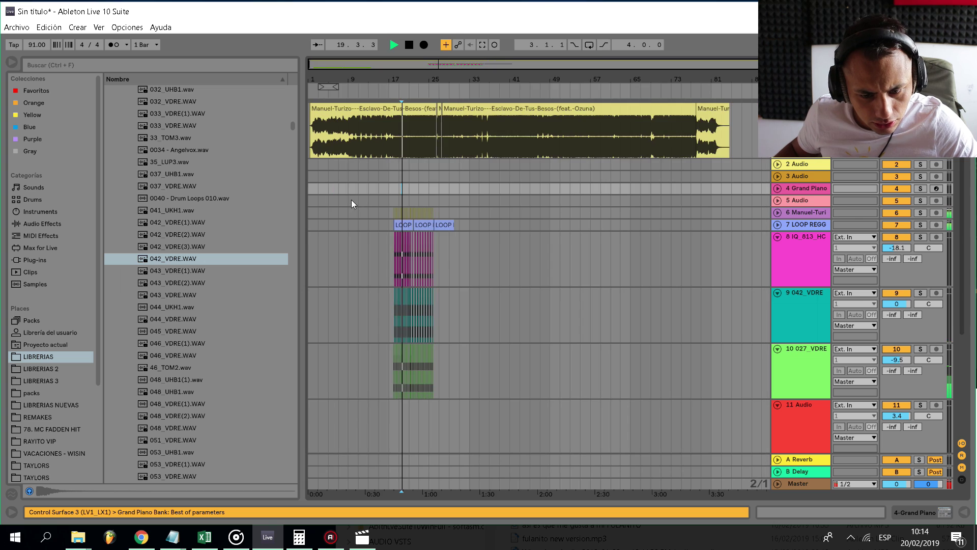
scroll(419, 193, up, 5)
click(438, 188)
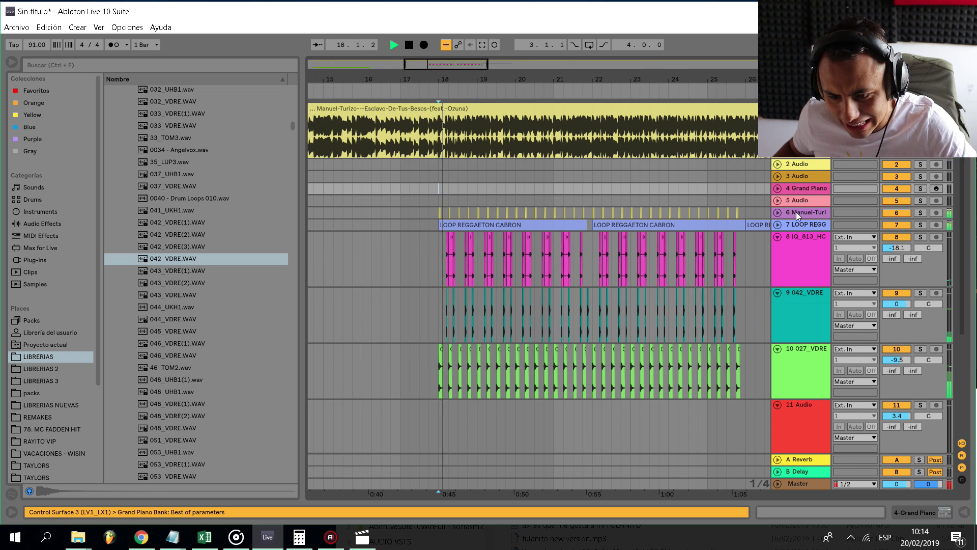
Unfold the Manuel-Turizo slice track and the LOOP REGGAETON track to show their waveforms and mixer controls.
click(777, 212)
click(896, 224)
key(Delete)
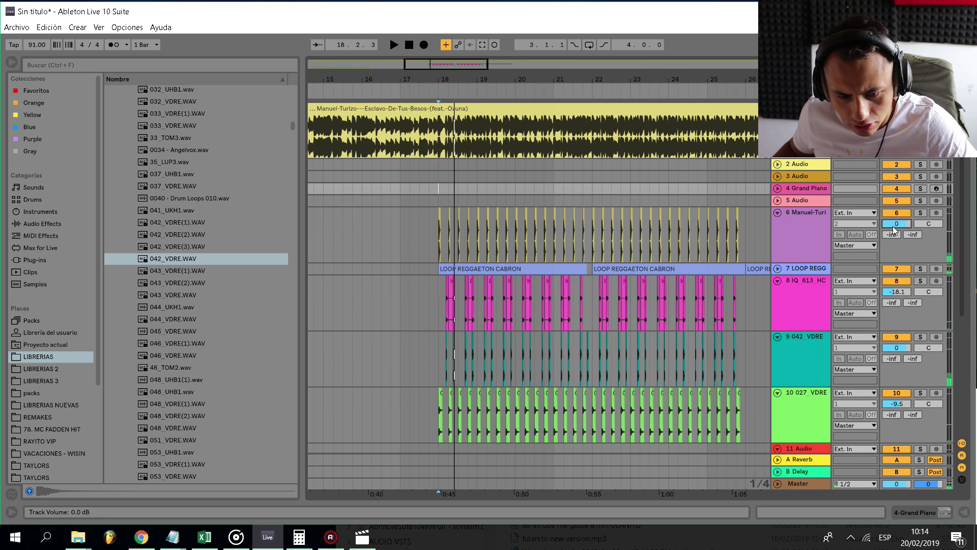
key(space)
scroll(575, 189, up, 2)
key(space)
click(778, 268)
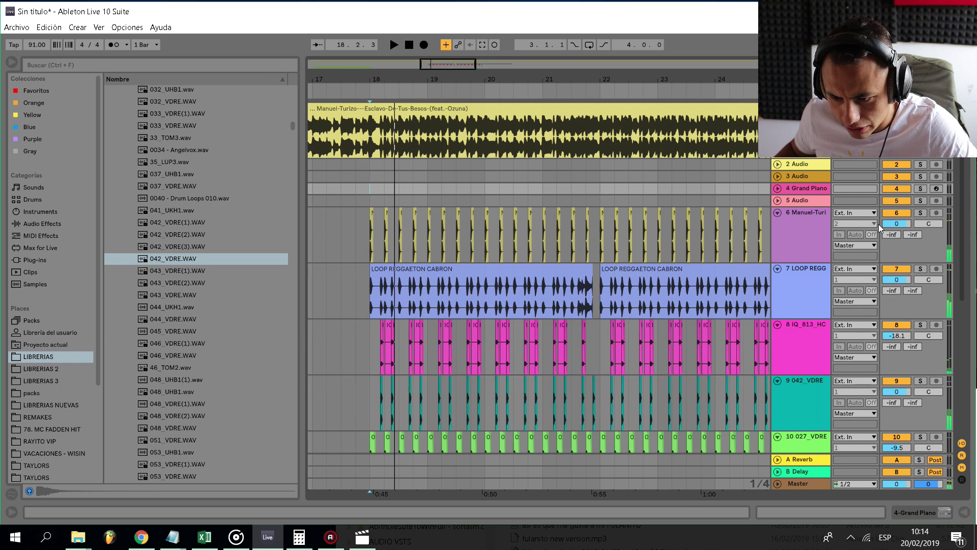
Solo the Manuel-Turizo slice track briefly to hear it, and check its device chain.
click(920, 213)
key(space)
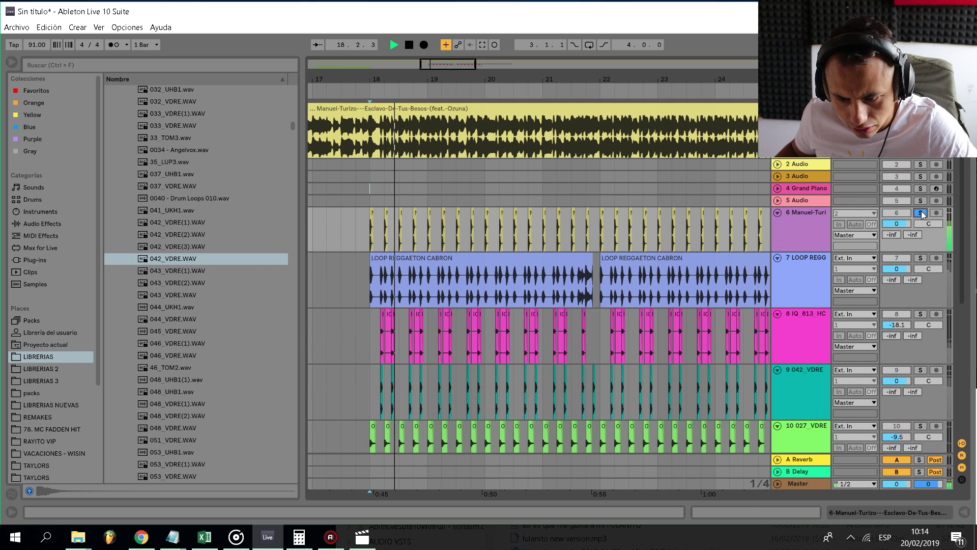
key(space)
double_click(800, 219)
key(space)
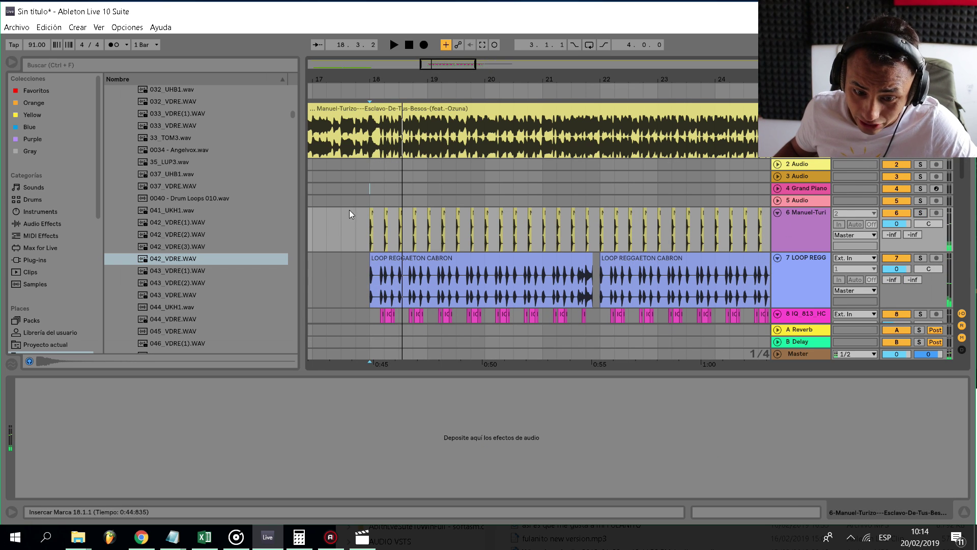
Examine the first Manuel-Turizo kick slice at 18.1.1 against the song and loop waveforms, and check track 2's effects.
click(371, 201)
scroll(370, 204, up, 10)
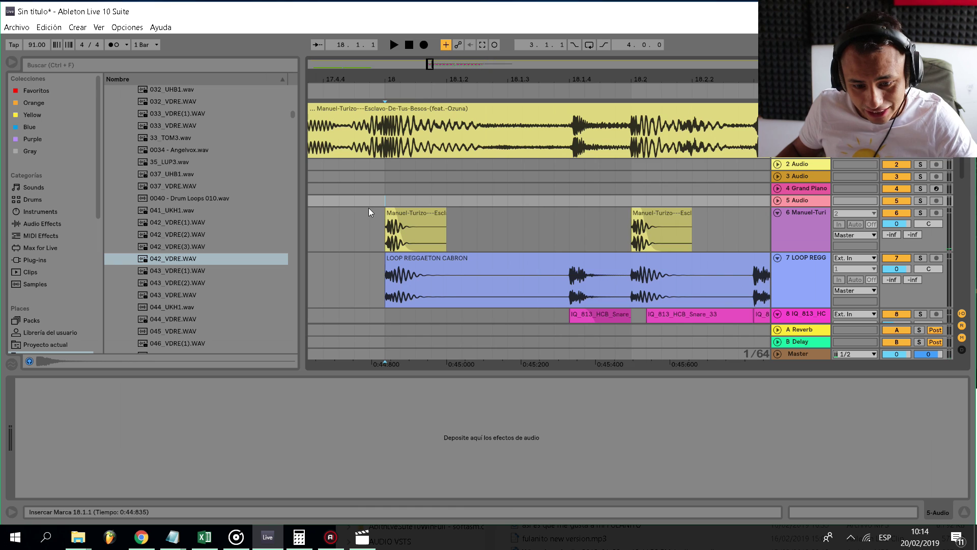
click(403, 228)
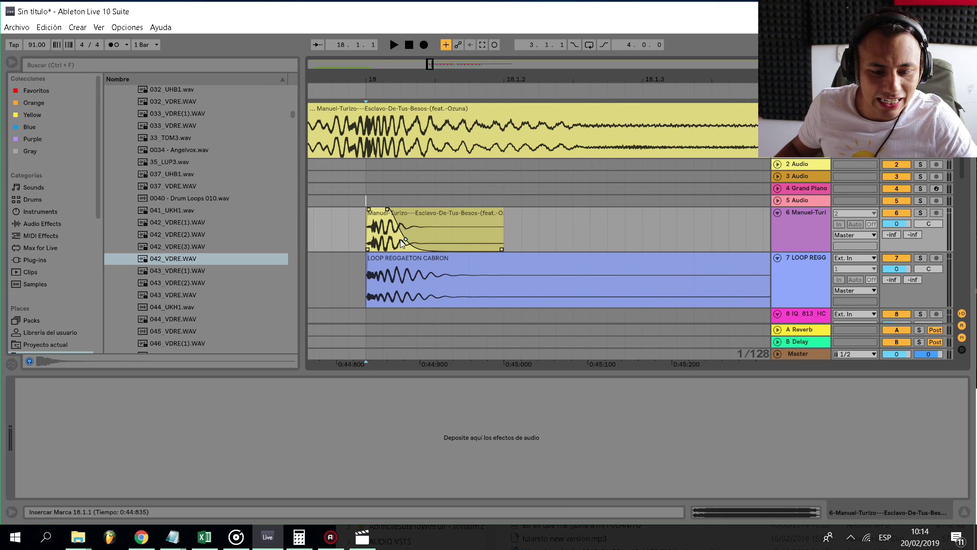
click(366, 165)
scroll(371, 176, down, 10)
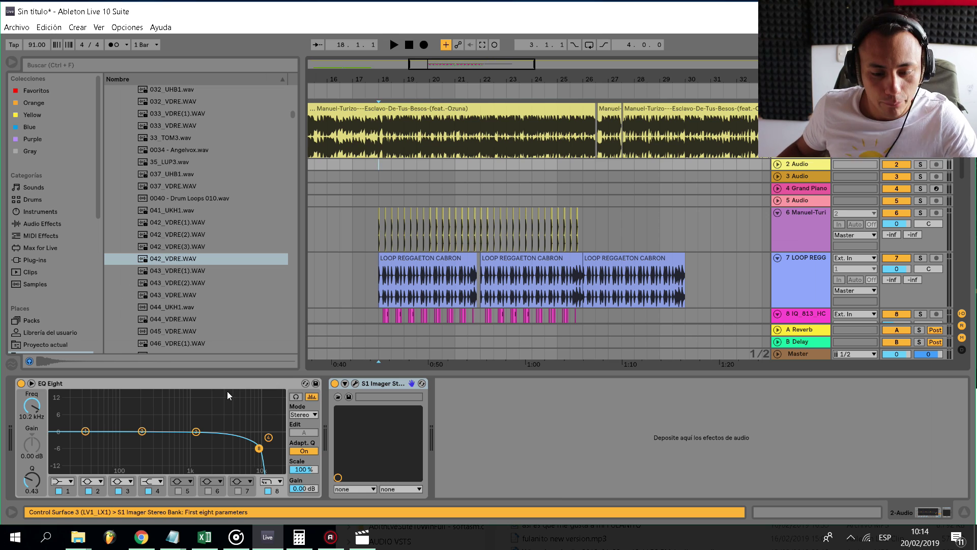
scroll(570, 157, up, 5)
scroll(496, 204, down, 8)
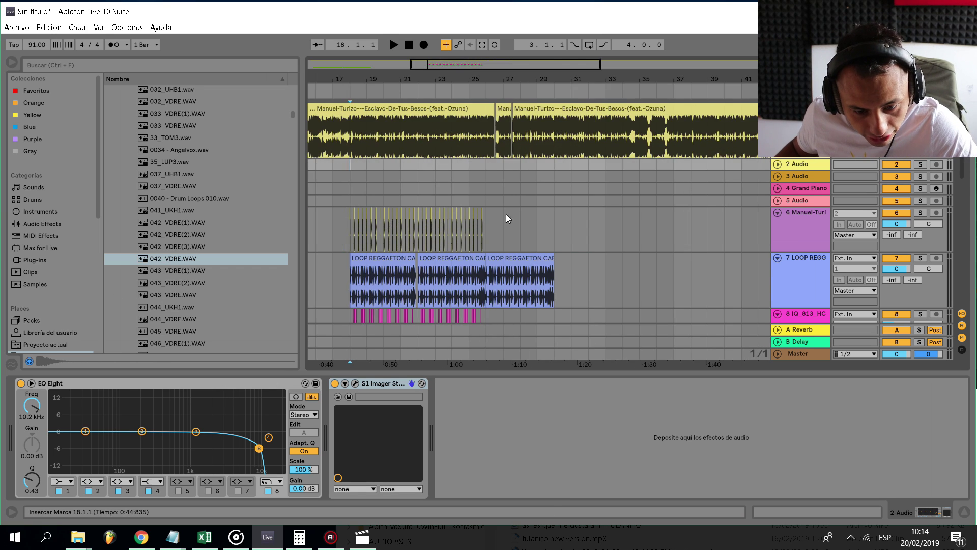
scroll(506, 214, up, 15)
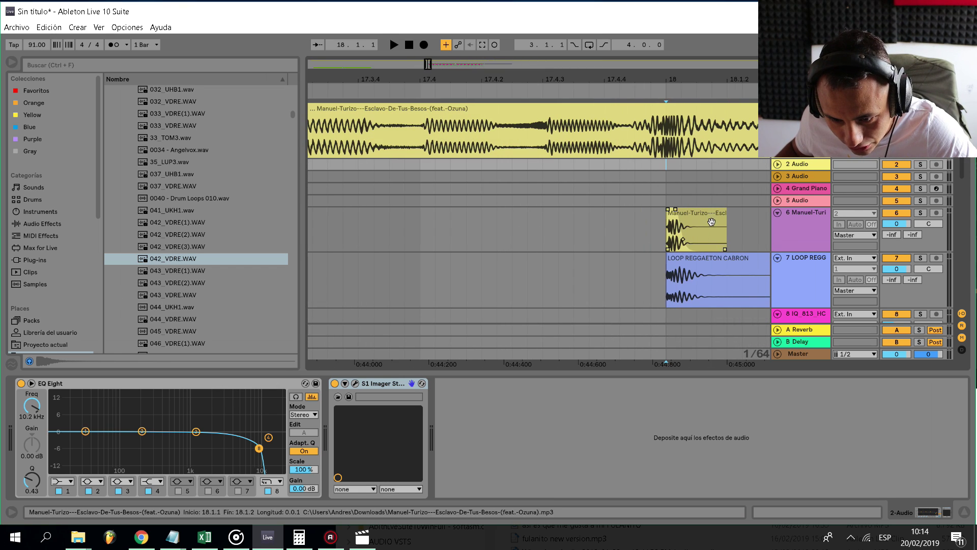
Shorten the fade-out on the first Manuel-Turizo kick slice to keep more of its body, and play from 18.1.1.
click(665, 234)
key(space)
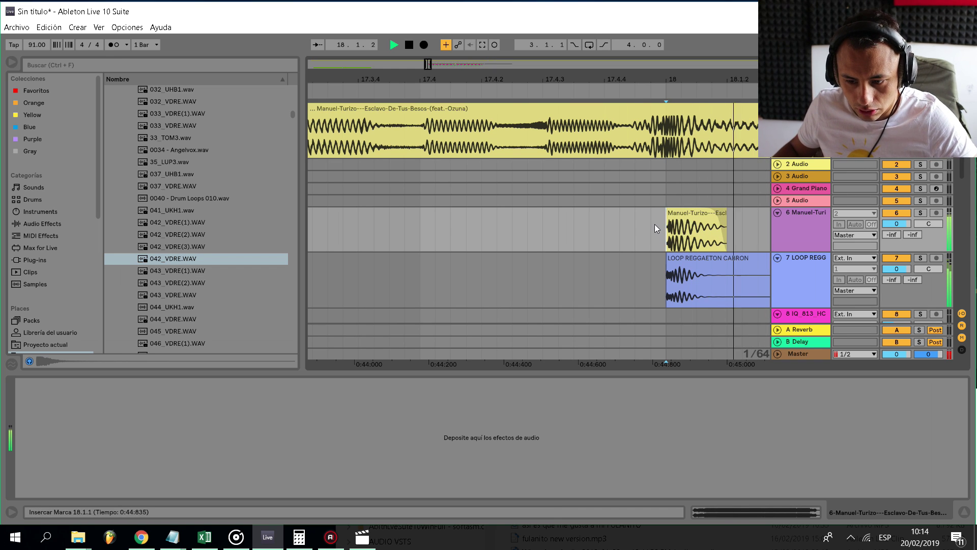
key(space)
click(658, 222)
scroll(655, 218, right, 3)
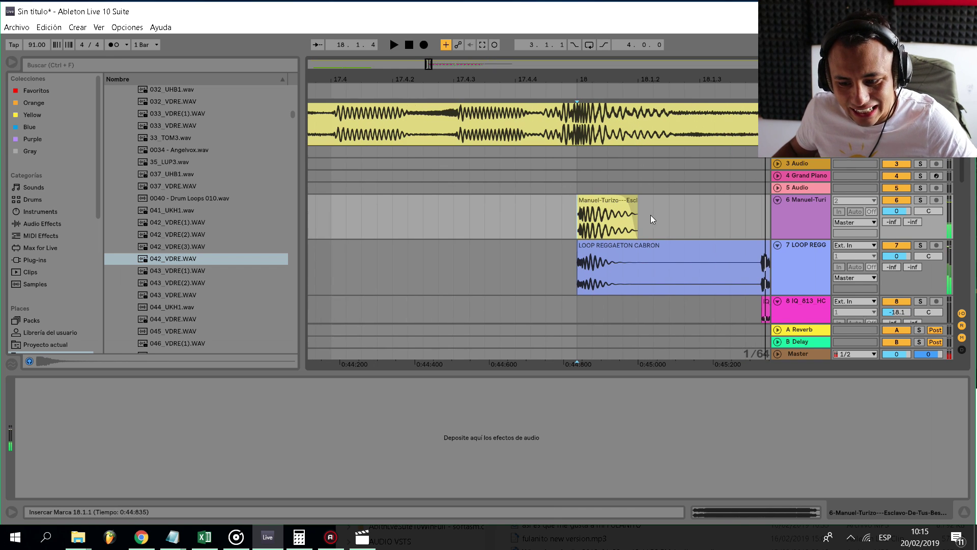
Solo the Manuel-Turizo slice track, trim the end of the first kick slice and adjust its fade-out while replaying it.
click(921, 200)
click(579, 222)
key(space)
key(space)
key(space)
key(space)
key(space)
key(space)
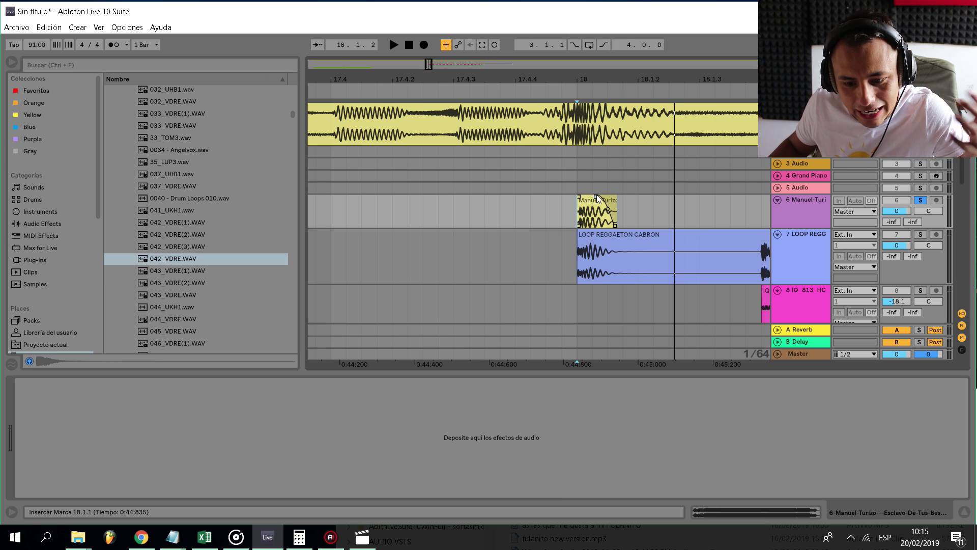
drag(609, 211, 609, 220)
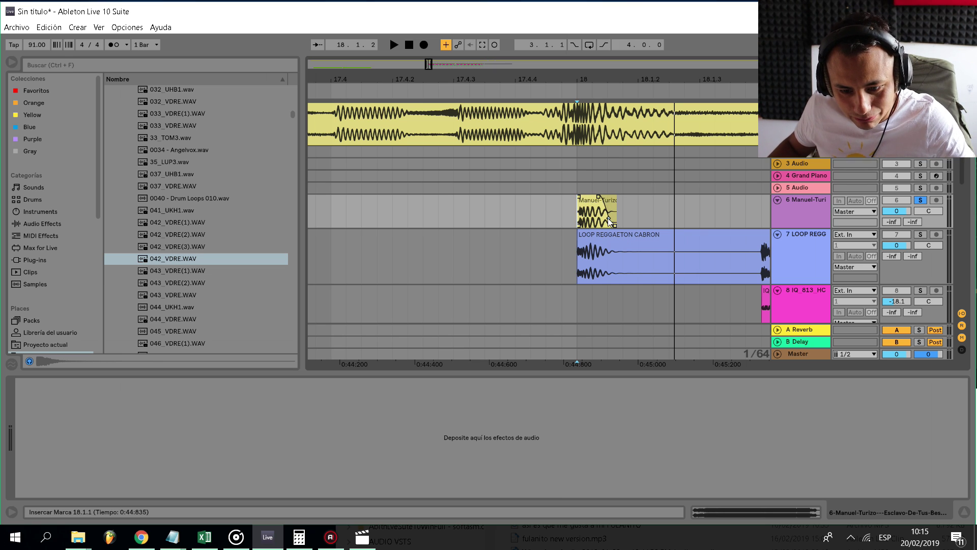
Play the trimmed kick slice from 18.1.1 and solo the LOOP REGGAETON track to compare its kick.
scroll(577, 226, down, 3)
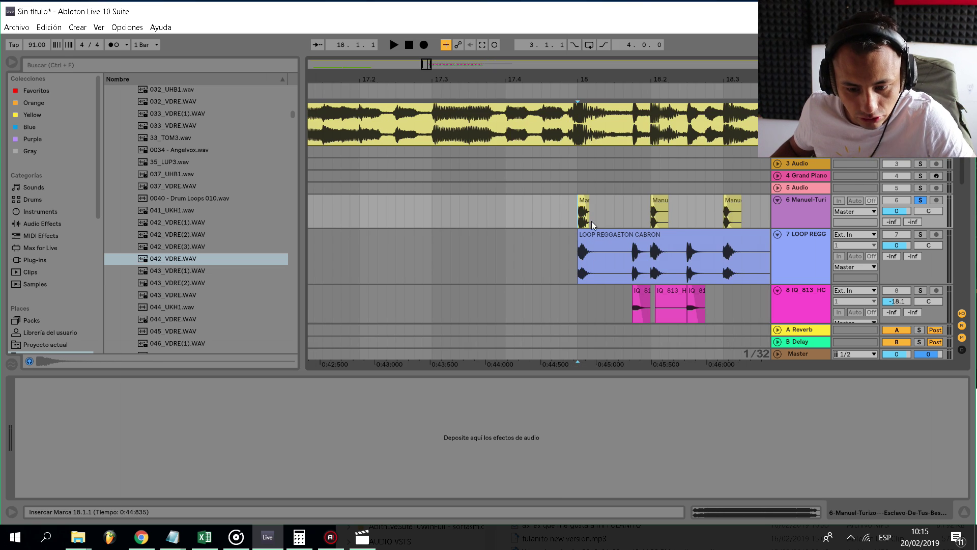
scroll(593, 223, up, 3)
scroll(543, 218, up, 1)
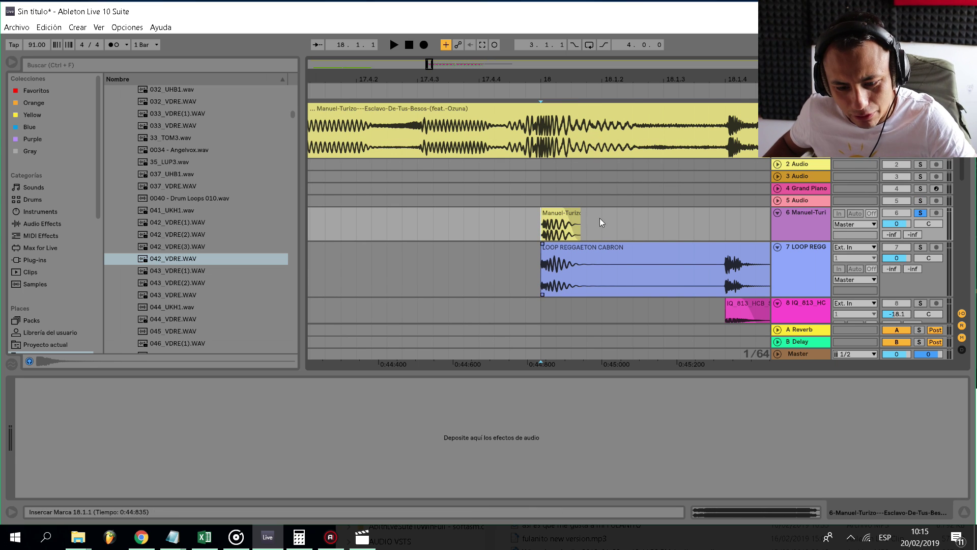
key(space)
scroll(557, 213, down, 4)
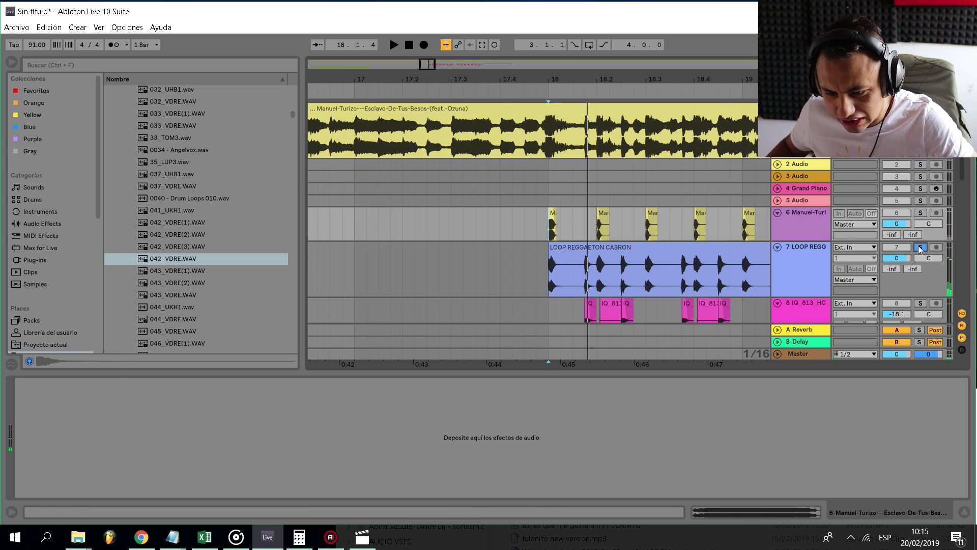
Solo the Manuel-Turizo slice track together with the LOOP REGGAETON track and play both from 18.1.1.
scroll(614, 265, down, 3)
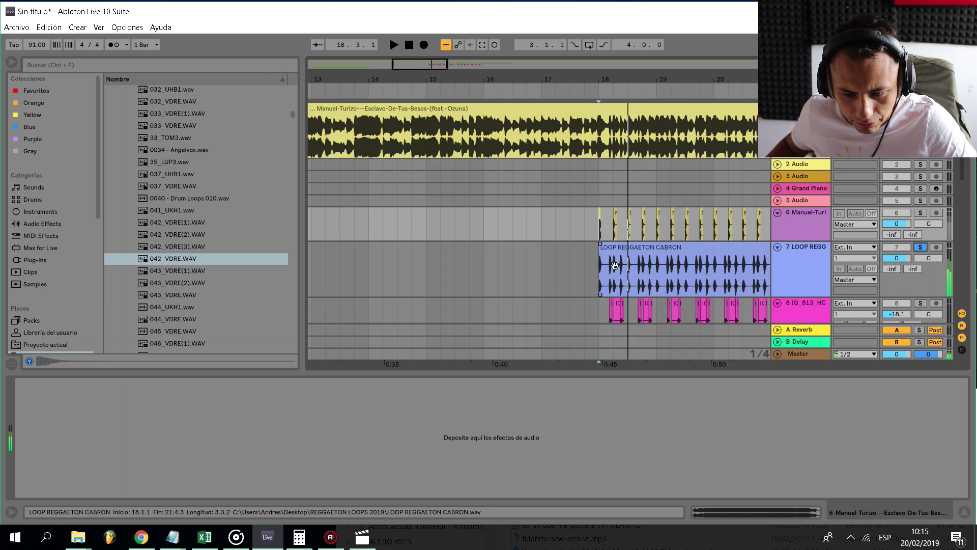
scroll(636, 255, up, 4)
click(921, 213)
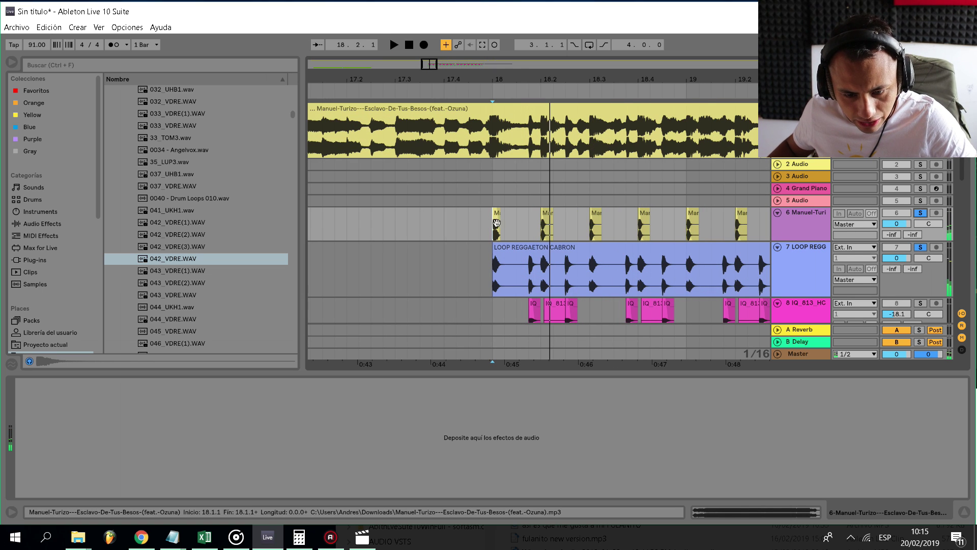
key(space)
key(space)
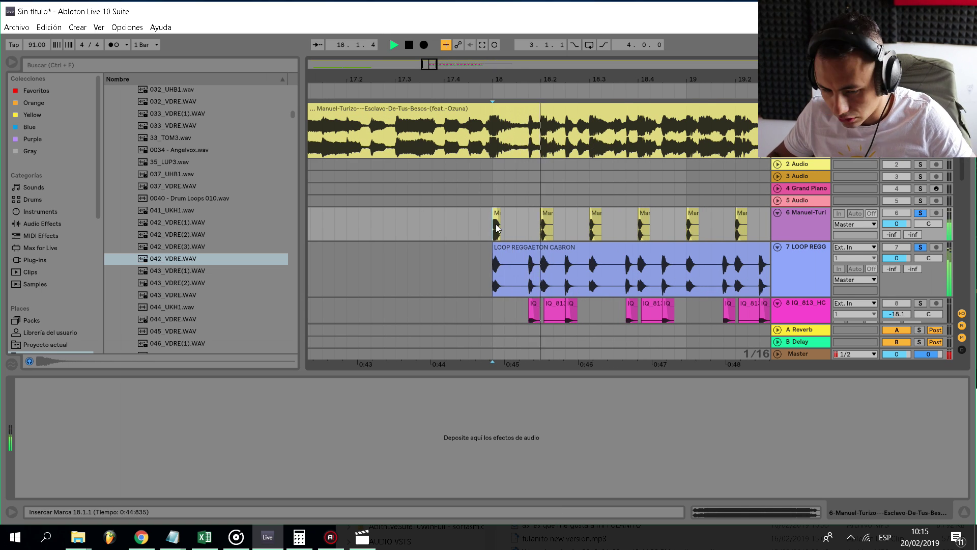
key(space)
Replace the trimmed first kick slice at 18.1.1 with a full-length copy of the neighbouring slice and play it.
key(Delete)
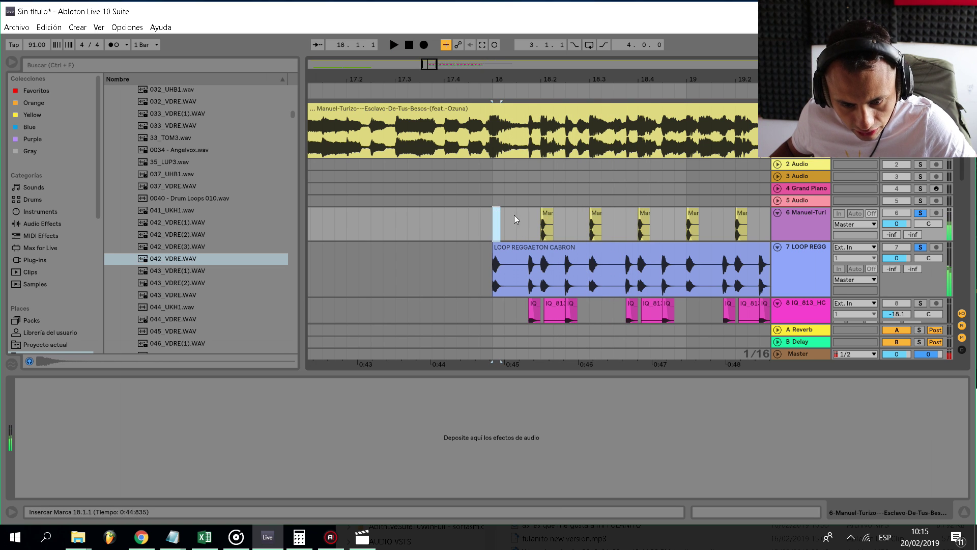
click(548, 213)
scroll(527, 220, up, 3)
key(ctrl+z)
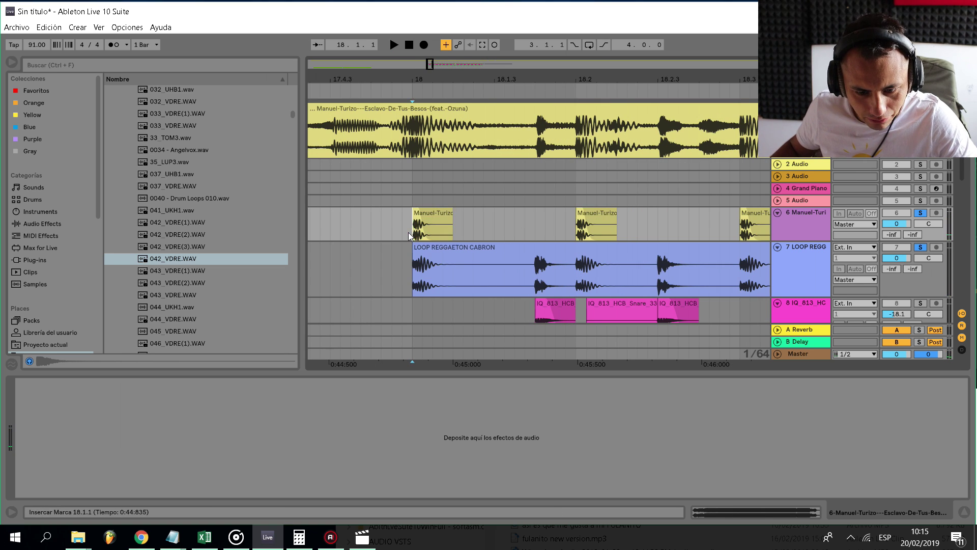
key(space)
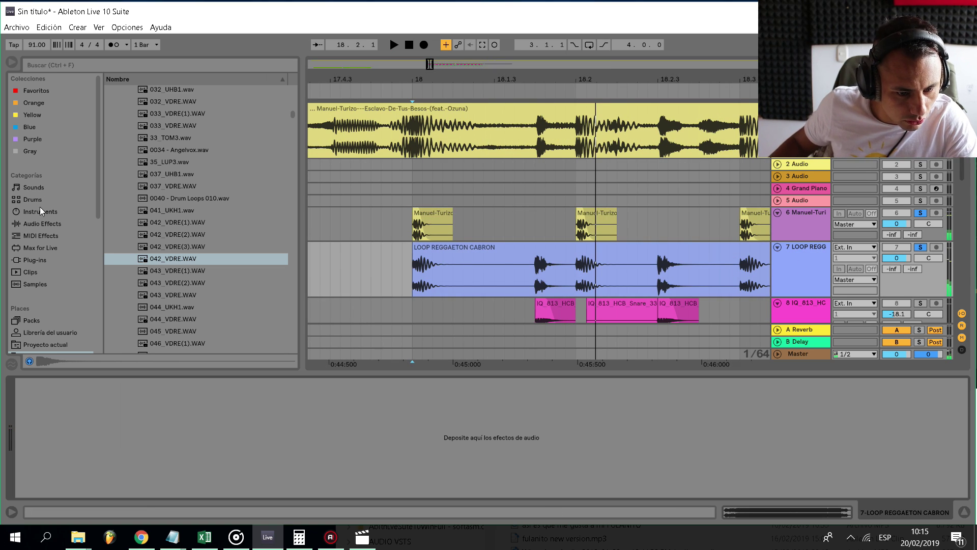
Find EQ Eight among the audio effects by searching for "eq" and add it to the LOOP REGGAETON track.
click(41, 223)
click(55, 65)
text(eq)
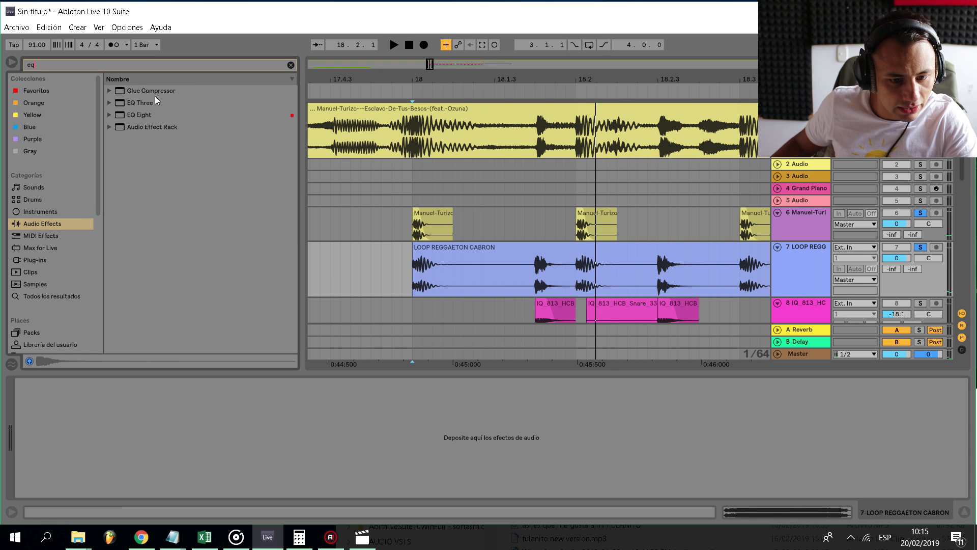
double_click(136, 117)
Change EQ Eight band 1 to the steep low-cut filter at about 35.9 Hz while playing the loop.
click(71, 481)
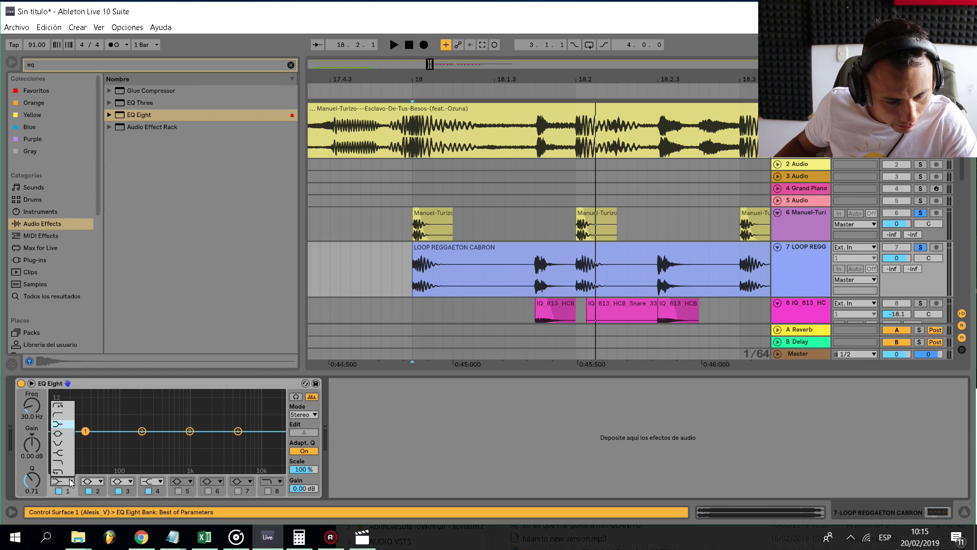
click(57, 406)
key(space)
mouse_move(86, 440)
mouse_down()
mouse_move(141, 435)
mouse_move(90, 445)
mouse_up()
scroll(761, 265, down, 5)
key(space)
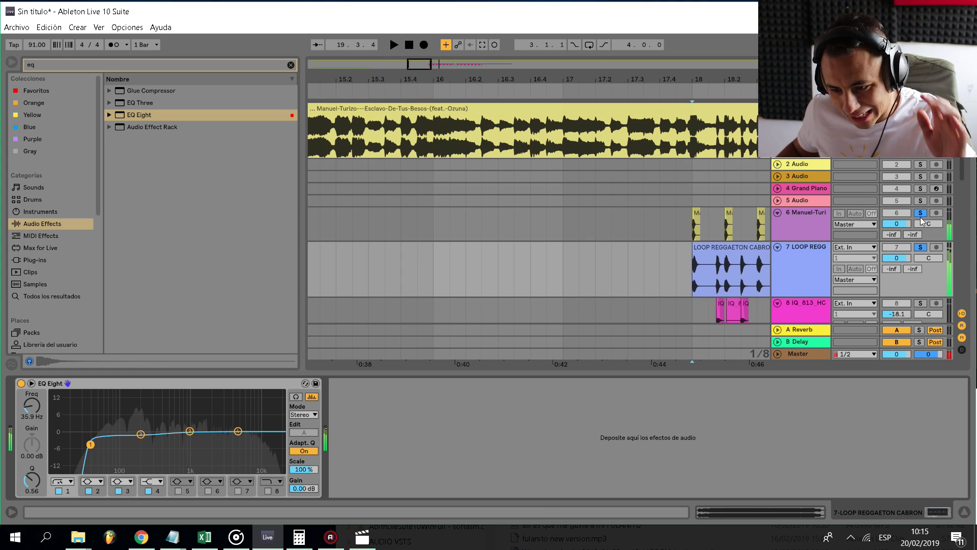
Clear the solo on tracks 6 and 7 and search the packs folder for "andrs".
click(922, 215)
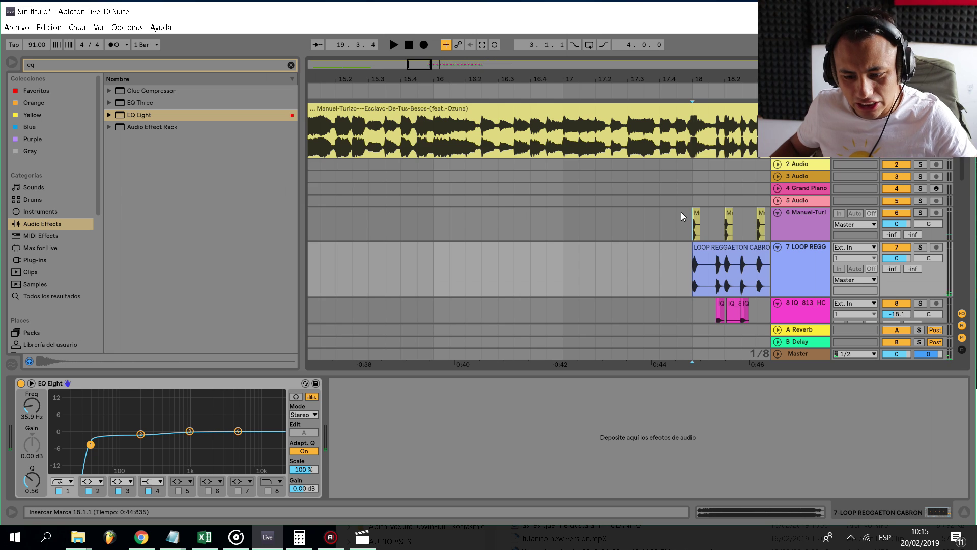
scroll(656, 222, down, 8)
scroll(51, 247, down, 6)
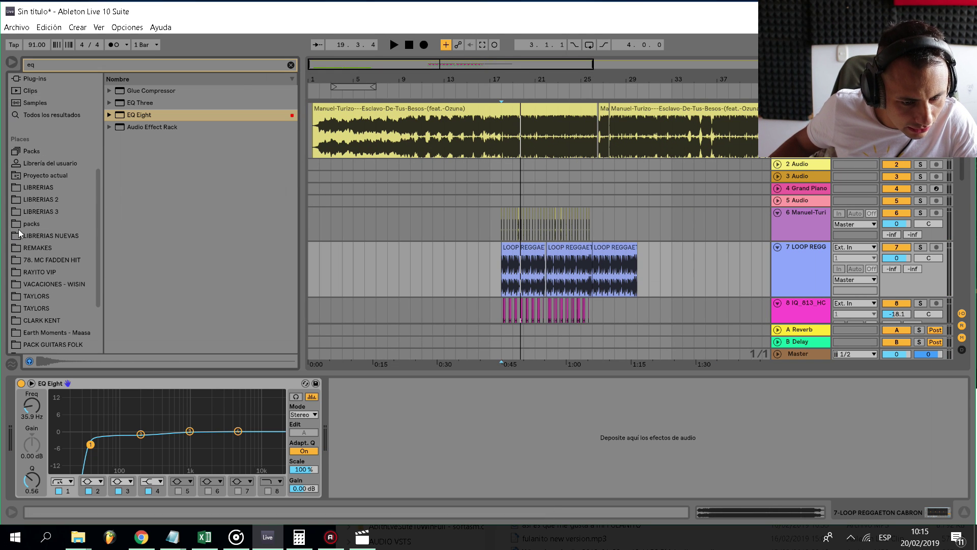
click(20, 225)
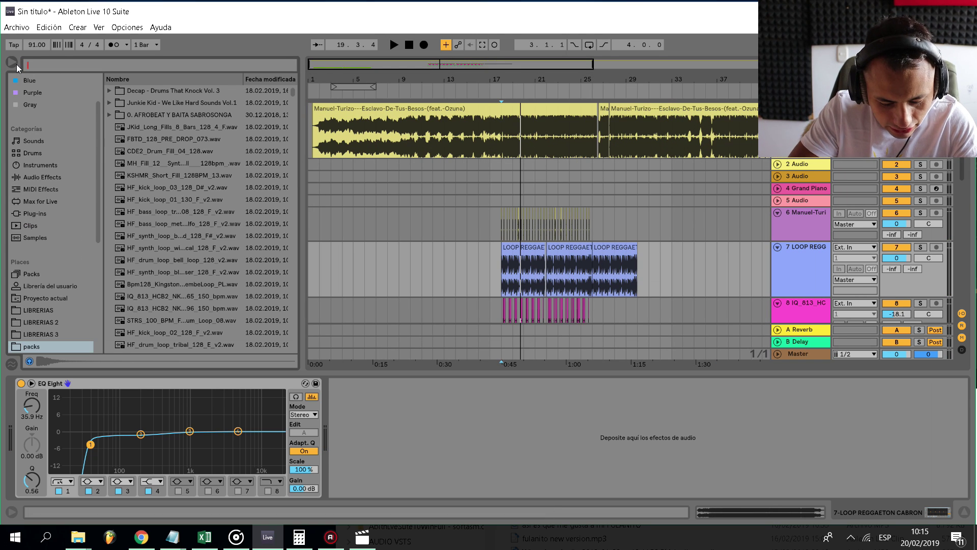
text(andrs)
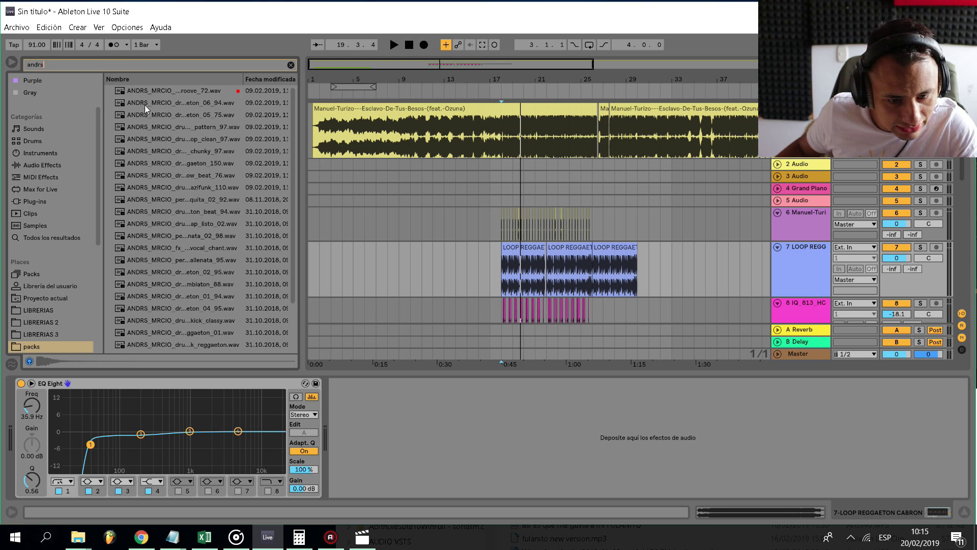
Audition the ANDRS_MRCIO drum, percussion and vocal samples one after another to find a suitable kick.
click(150, 88)
click(164, 99)
key(Down)
key(Down)
key(Down)
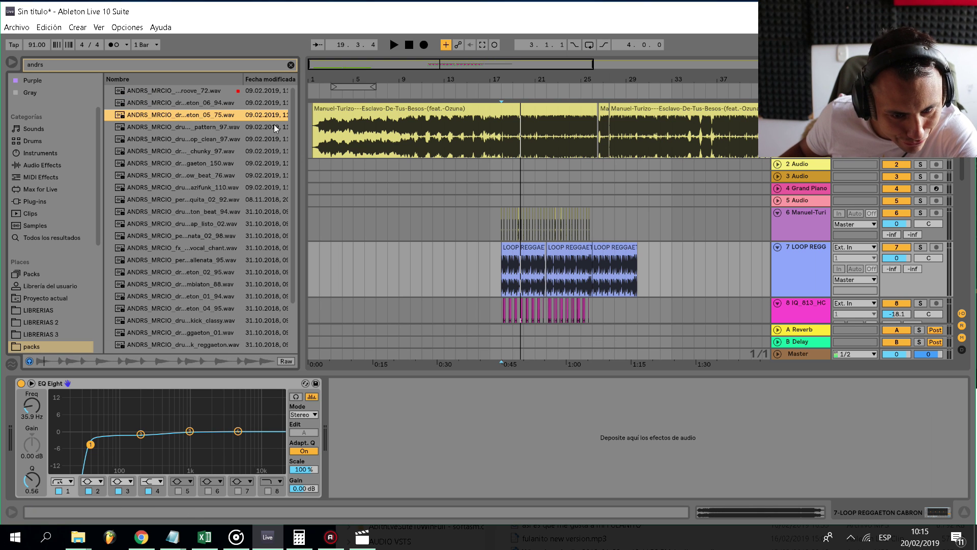
key(Down)
key(Down)
key(Down)
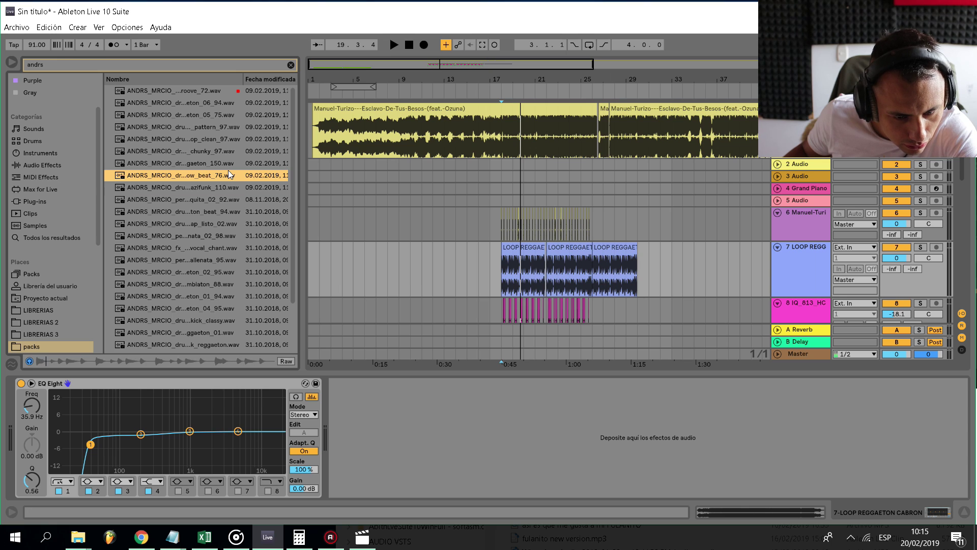
key(Down)
key(Down)
scroll(222, 222, down, 2)
key(Down)
key(Down)
key(Down)
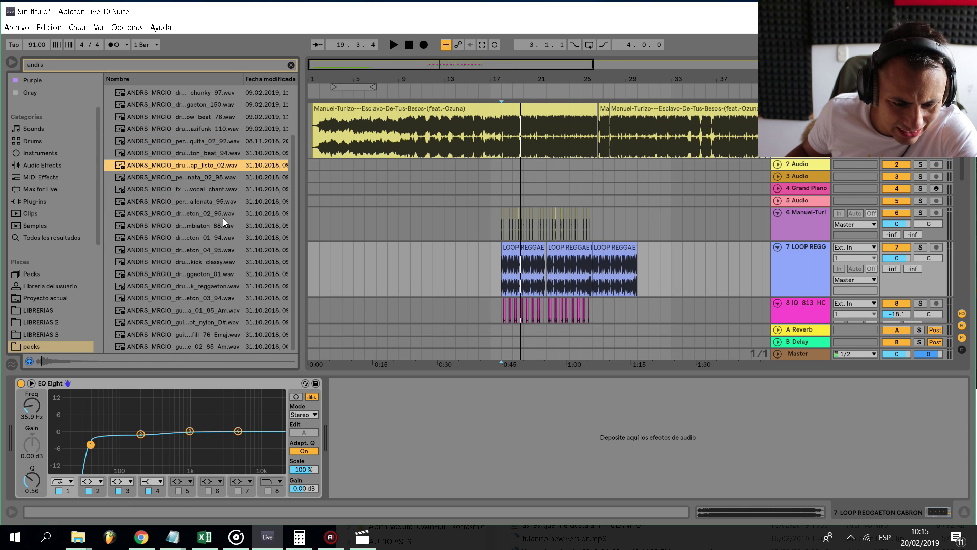
key(Down)
key(Down)
key(Down)
key(Down)
key(Down)
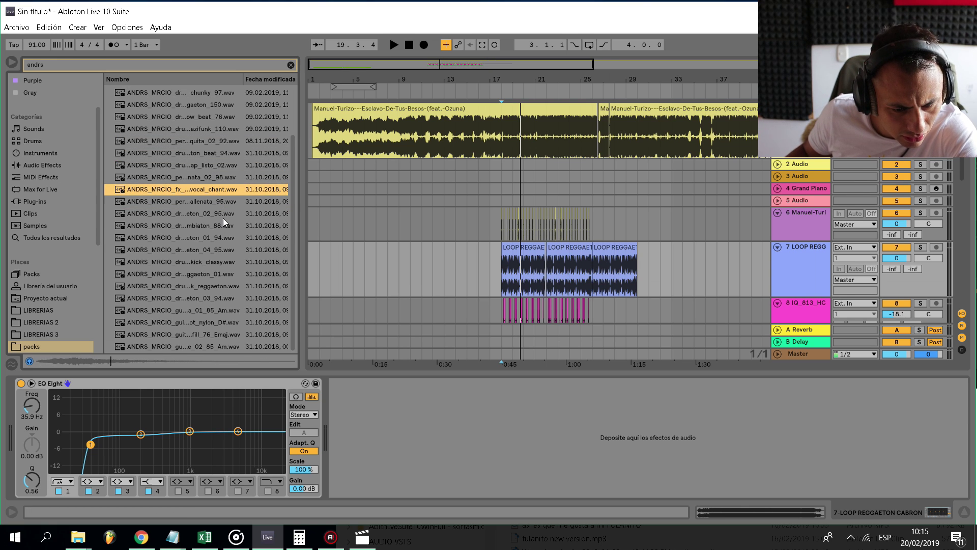
key(Down)
key(Down)
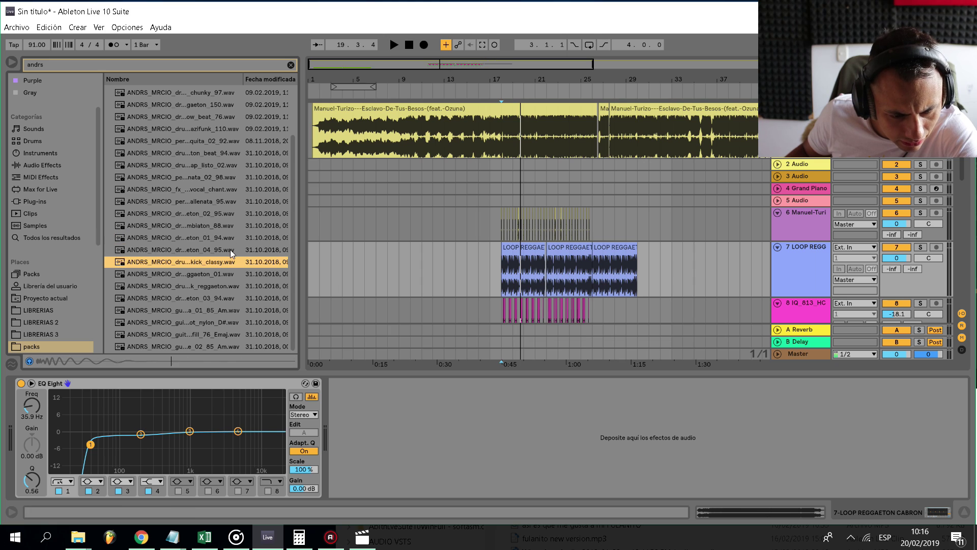
Compare the ANDRS_MRCIO kick_classy sample with its neighbouring drum loop and the kick_reggaeton_01 sample.
key(Up)
key(Down)
key(Up)
key(Down)
key(Up)
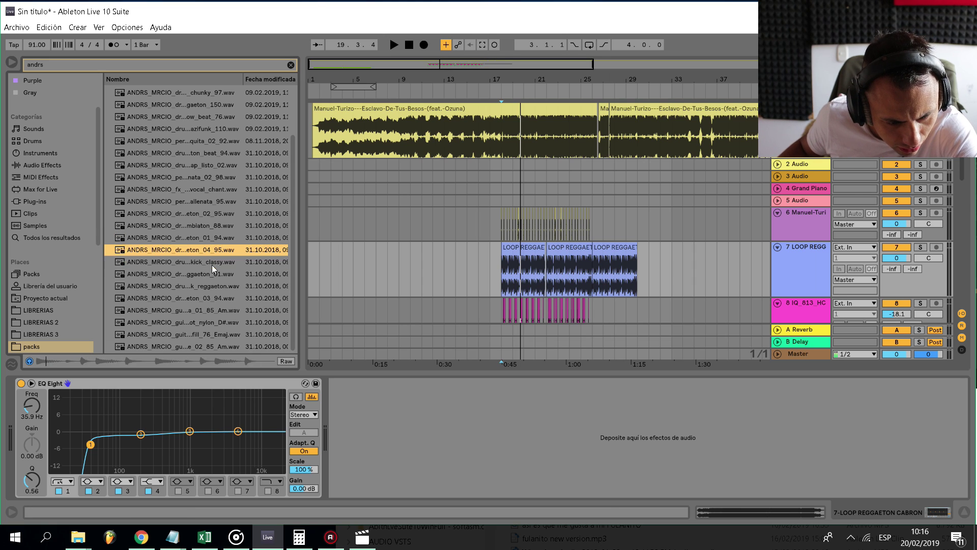
key(Down)
key(Down)
key(Up)
key(Down)
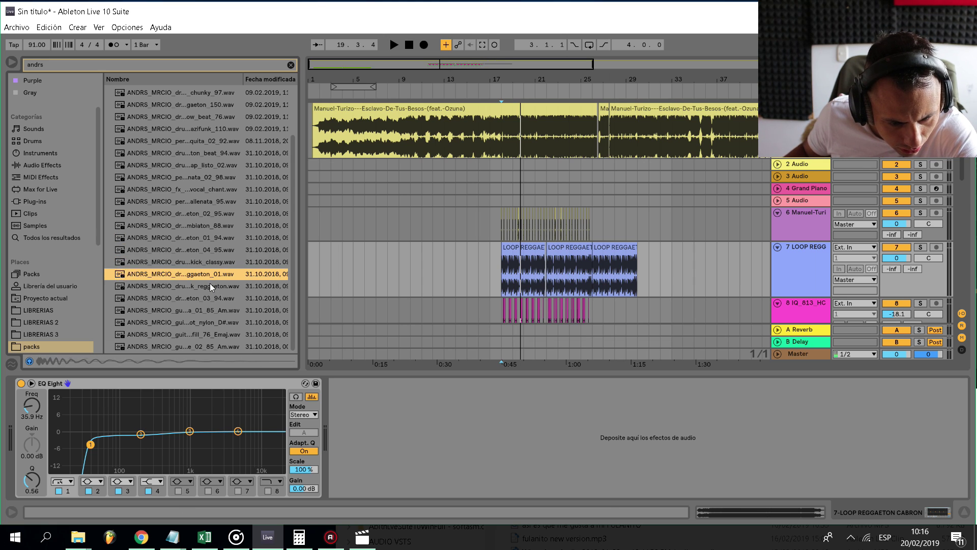
key(Up)
Delete the first Manuel-Turizo kick slices on track 6, place the kick_classy sample at 18.1.1 and play it.
scroll(613, 231, up, 2)
mouse_move(577, 229)
mouse_down()
mouse_move(353, 223)
mouse_move(653, 218)
mouse_up()
scroll(353, 223, up, 5)
click(377, 228)
key(Delete)
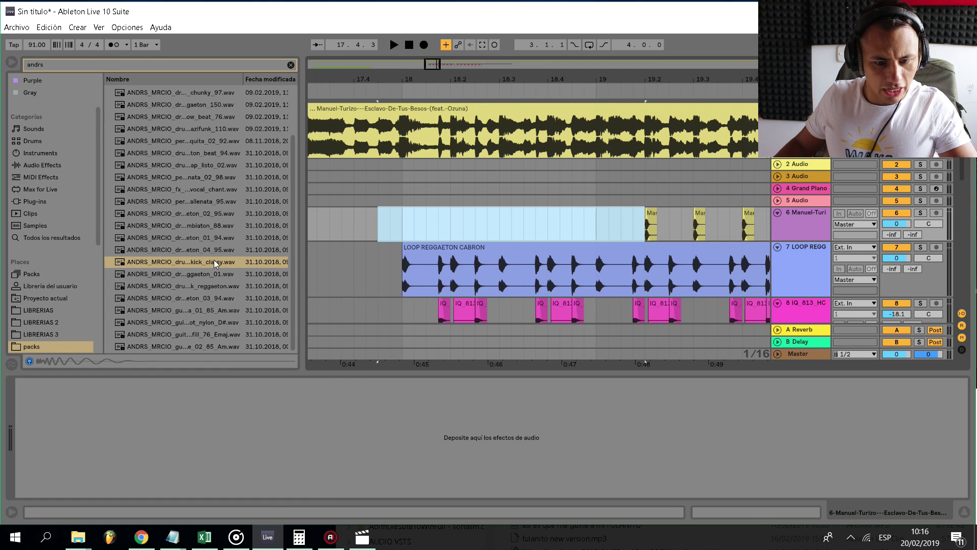
drag(216, 262, 405, 224)
key(space)
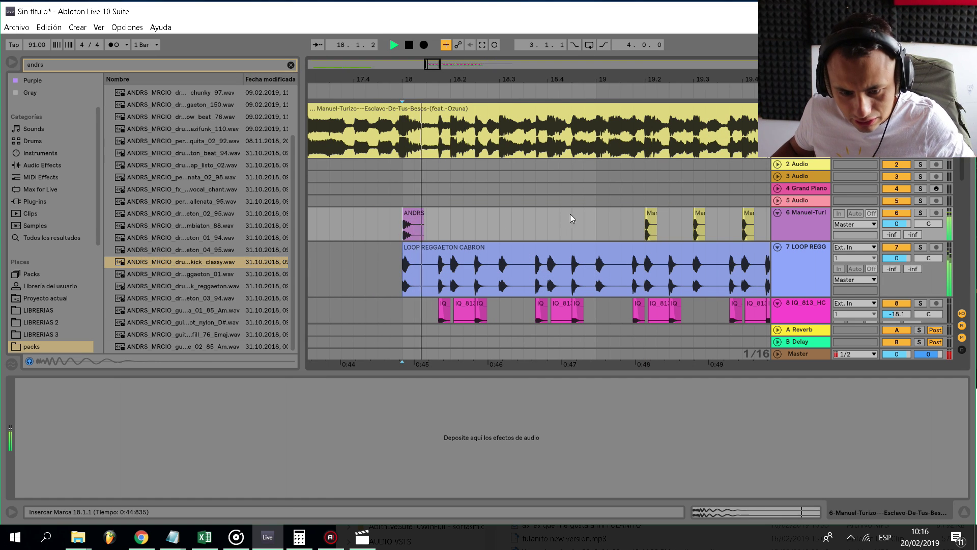
Copy the kick_classy clip to 18.2.1 on track 6 and play from 18.1.1.
scroll(410, 217, up, 4)
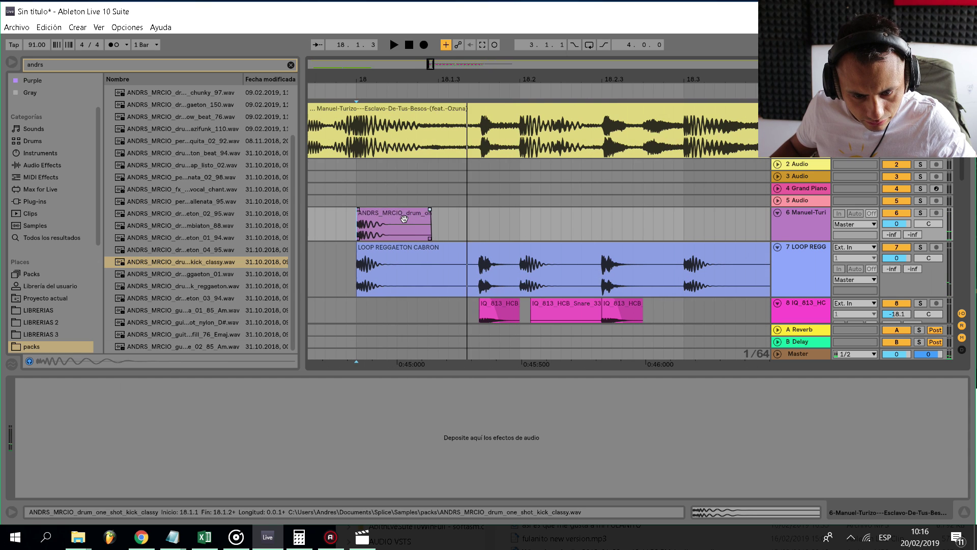
click(403, 215)
key(ctrl+c)
click(515, 222)
key(ctrl+v)
scroll(511, 219, down, 4)
click(471, 200)
key(space)
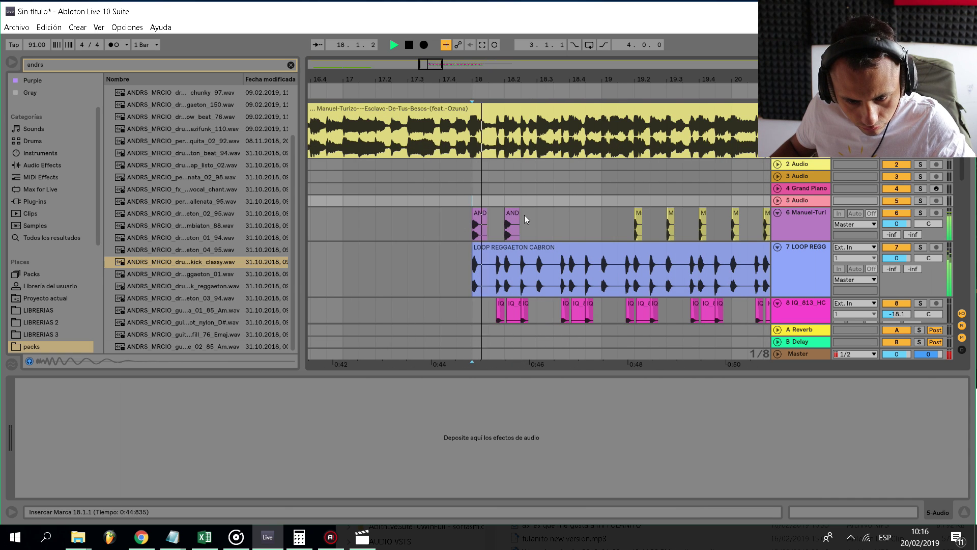
Duplicate the two kick_classy clips to fill the four beats of bar 18 and replay them.
drag(536, 223, 473, 224)
key(ctrl+d)
scroll(518, 223, down, 4)
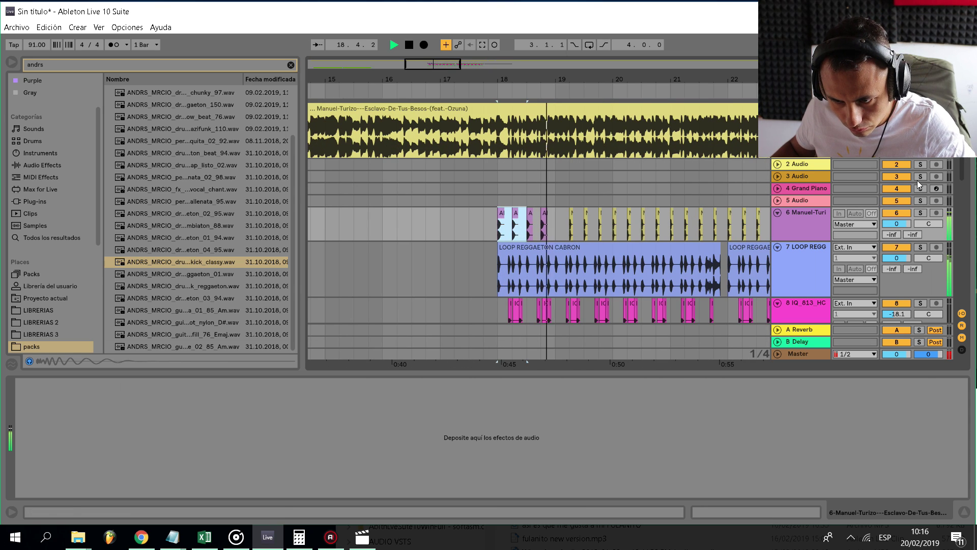
key(space)
key(space)
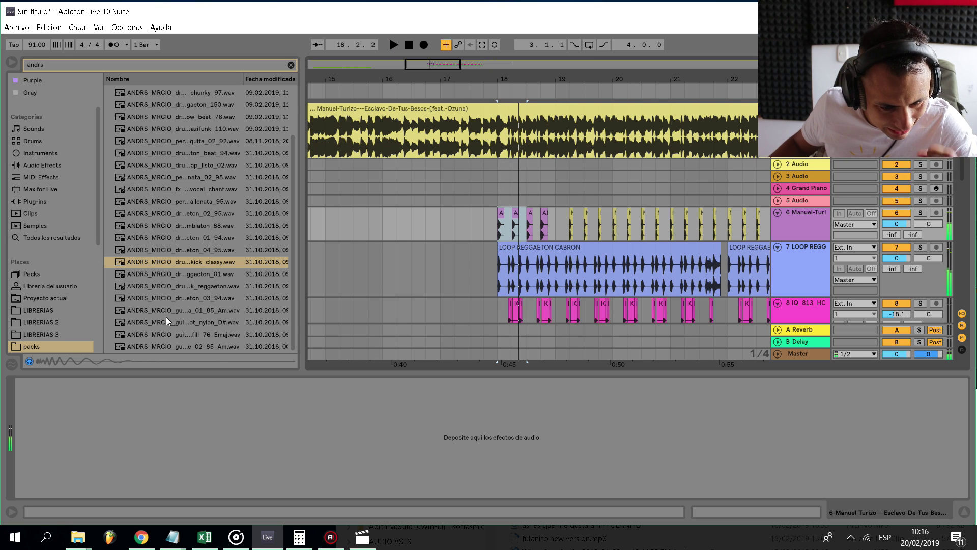
Place the ANDRS_MRCIO kick_reggaeton_01 sample over the first kick at 18.1.1 on track 6.
click(197, 274)
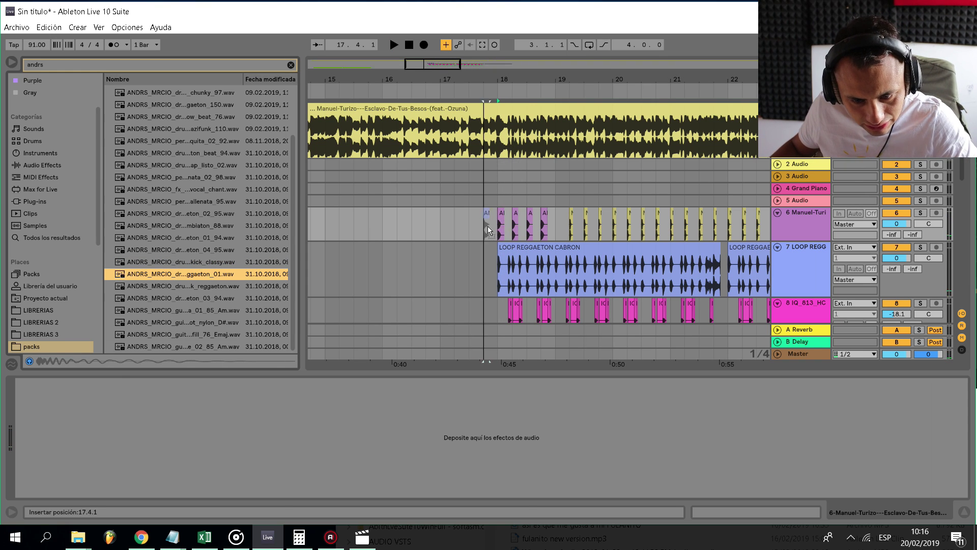
drag(488, 226, 505, 223)
scroll(498, 225, up, 5)
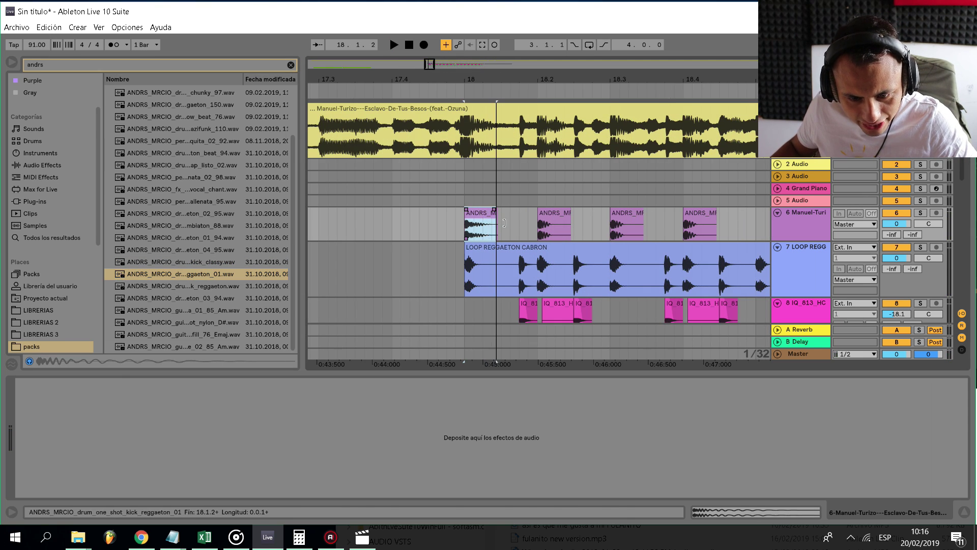
Copy the kick_reggaeton_01 clip over the kicks at 18.2.1, 18.3.1 and 18.4.1.
click(480, 214)
key(ctrl+c)
click(554, 214)
key(ctrl+v)
click(630, 214)
key(ctrl+v)
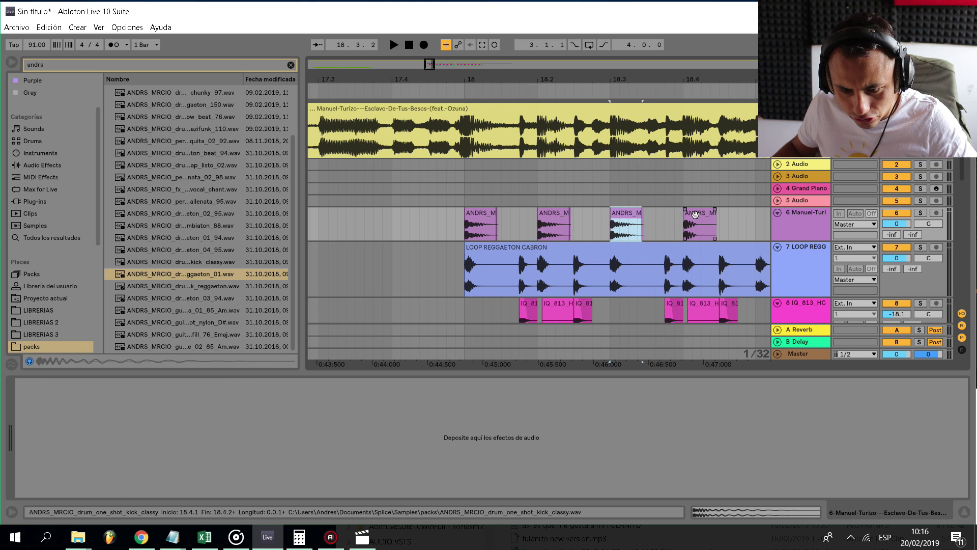
click(695, 214)
key(ctrl+v)
Duplicate bar 18's four kick_reggaeton_01 clips along track 6 through bar 25, replacing the remaining Manuel-Turizo slices.
scroll(672, 222, down, 5)
drag(675, 227, 617, 230)
key(ctrl+d)
scroll(617, 231, down, 5)
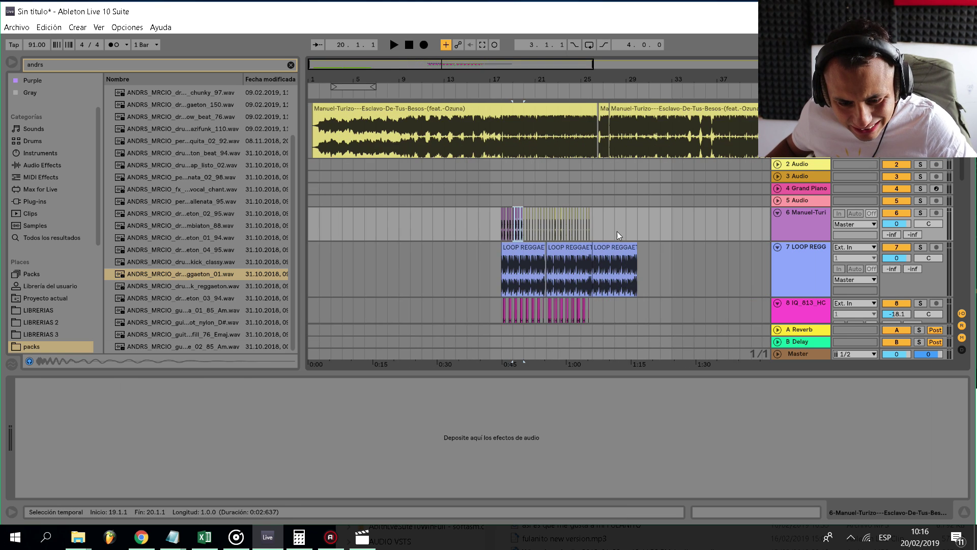
scroll(617, 231, up, 5)
key(ctrl+d)
scroll(631, 227, down, 5)
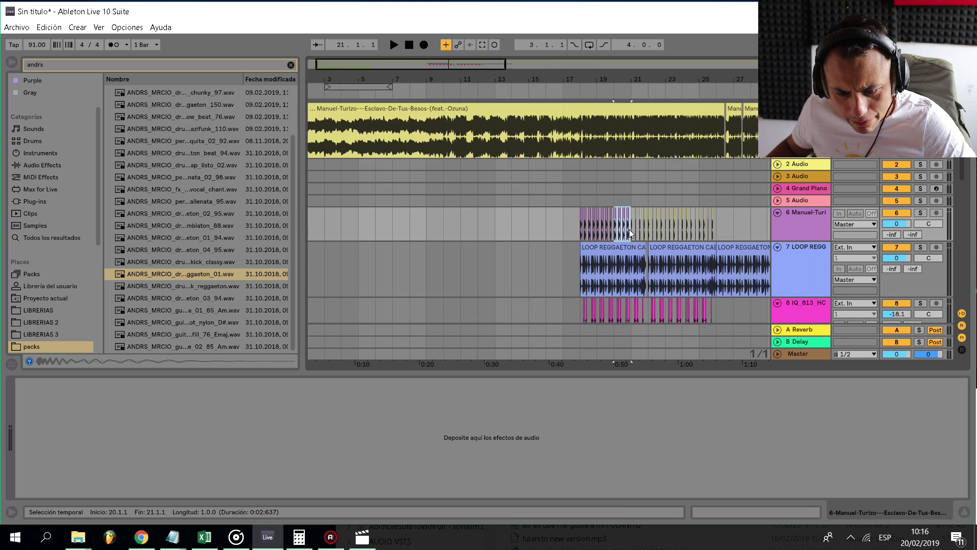
key(ctrl+d)
key(ctrl+d)
key(ctrl+d)
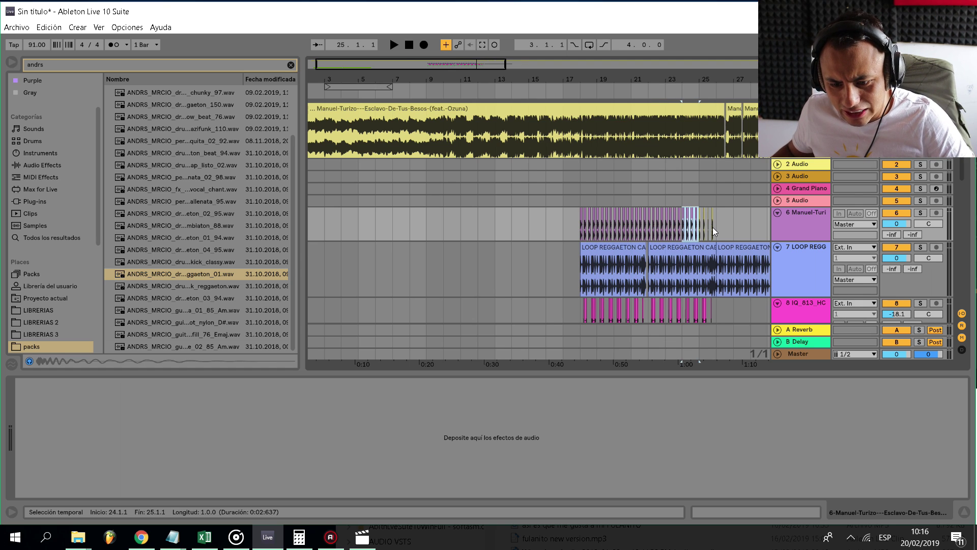
scroll(715, 228, up, 5)
Play the new kick pattern with the loop from 18.1.1, and solo track 6 to hear the kick alone.
click(413, 230)
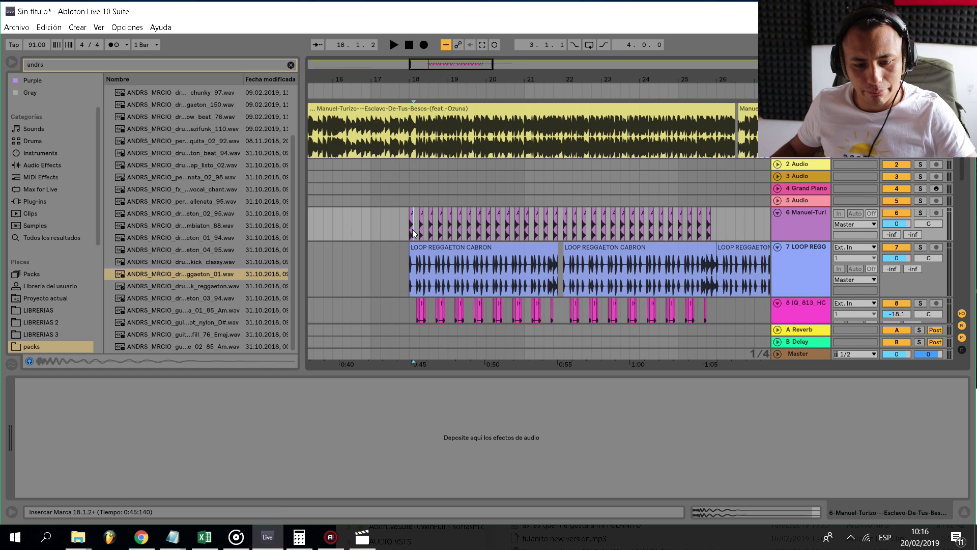
key(space)
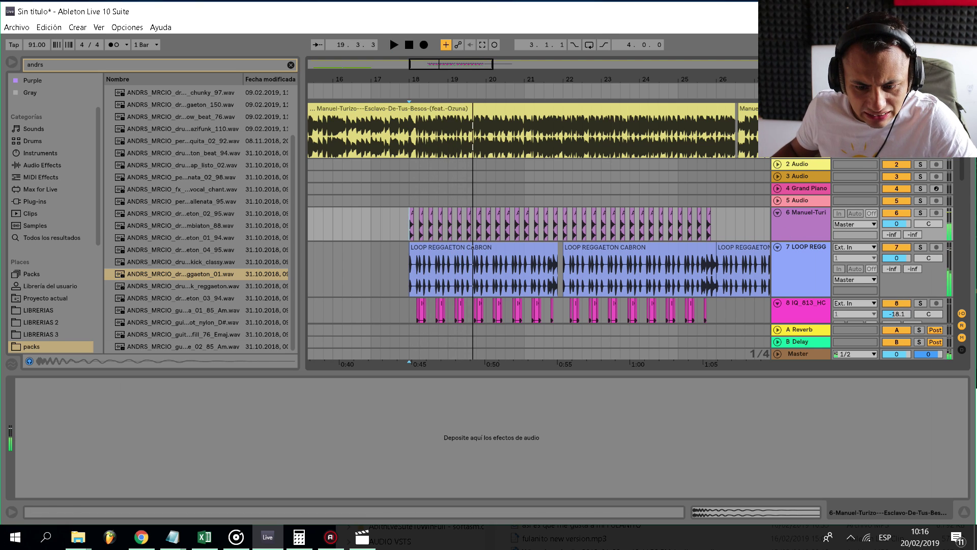
click(921, 213)
key(space)
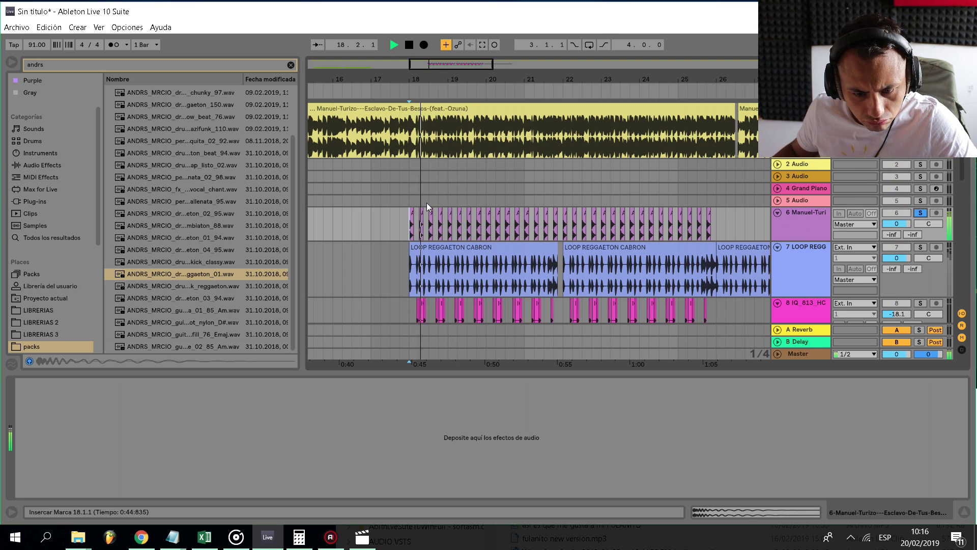
Set the warp mode of all kick clips on track 6 from 18.1.1 through bar 25 to Complex.
click(413, 215)
key(space)
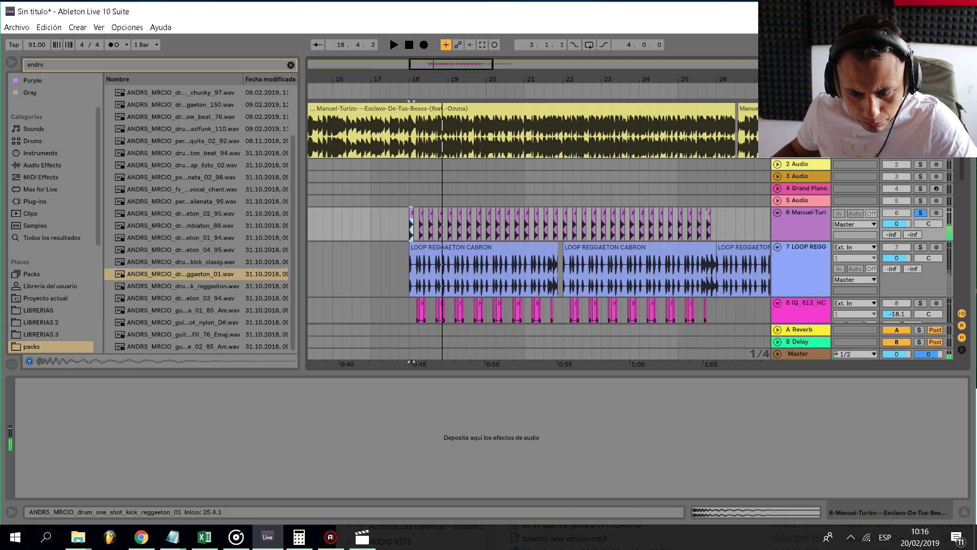
shift+double_click(708, 214)
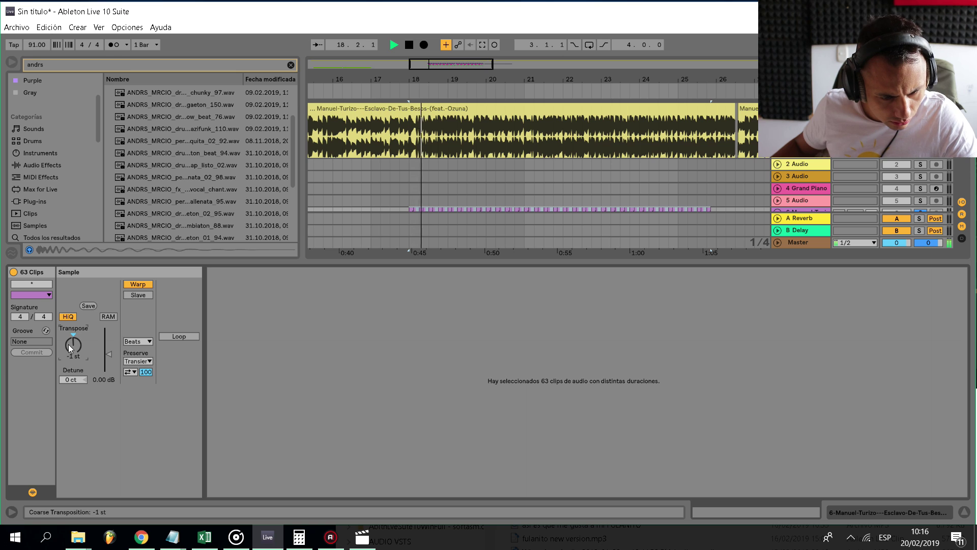
click(138, 342)
click(142, 386)
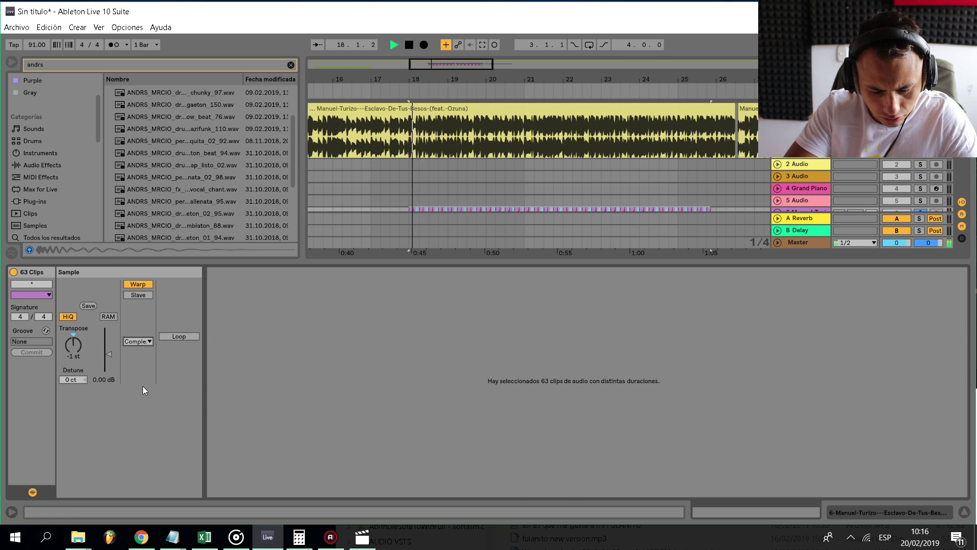
key(ctrl+alt+l)
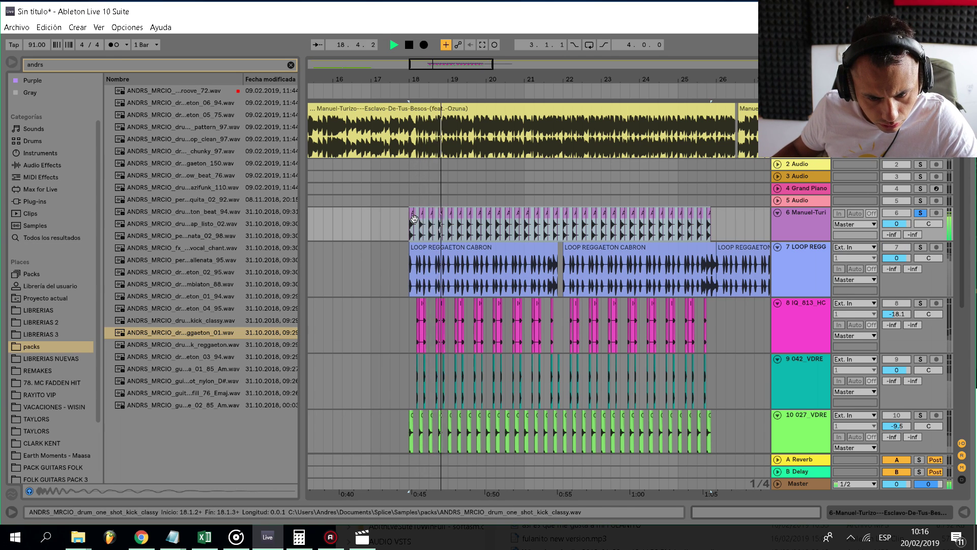
Delete the leftover kick_classy clip after the first kick on track 6 and fade out the kick_reggaeton_01 clip at 18.1.1.
scroll(411, 224, up, 7)
click(386, 232)
scroll(443, 233, up, 2)
key(space)
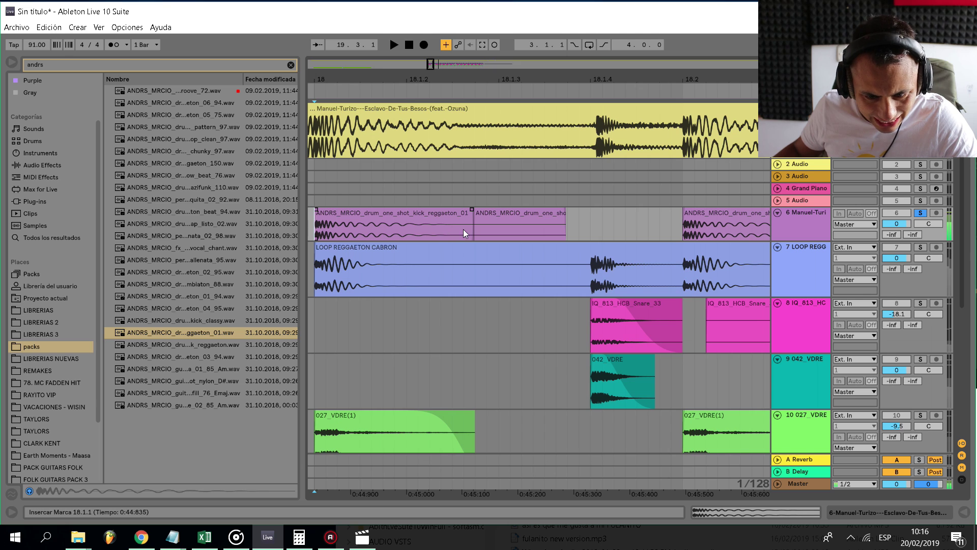
click(515, 223)
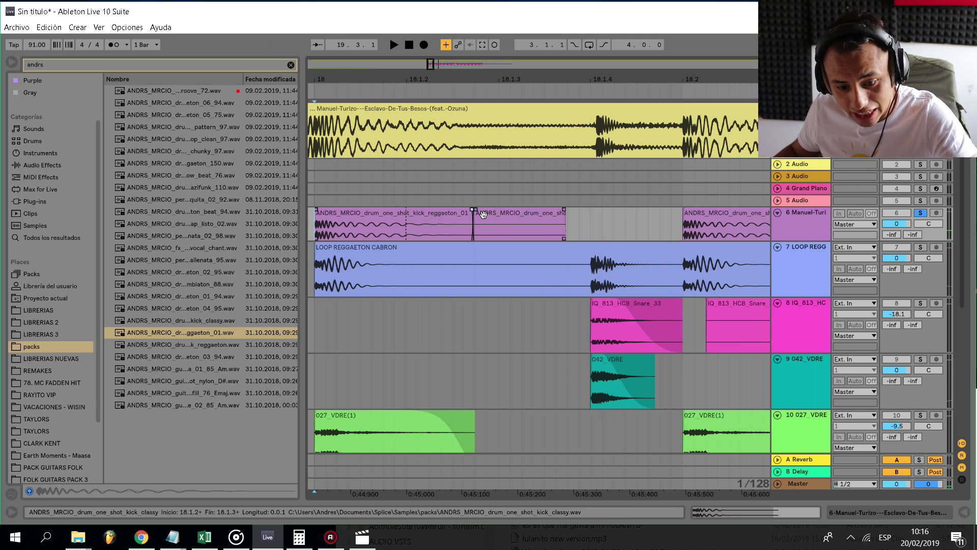
key(Delete)
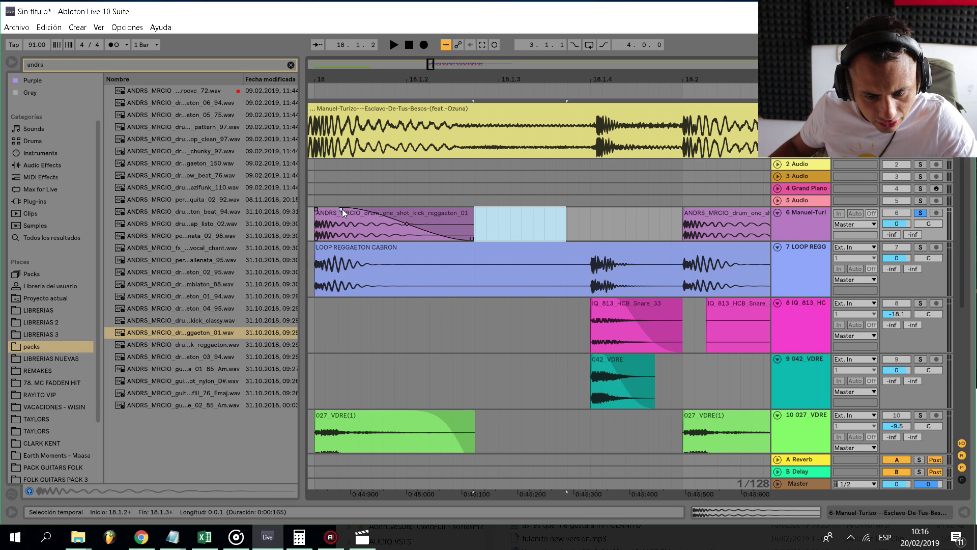
click(316, 225)
key(space)
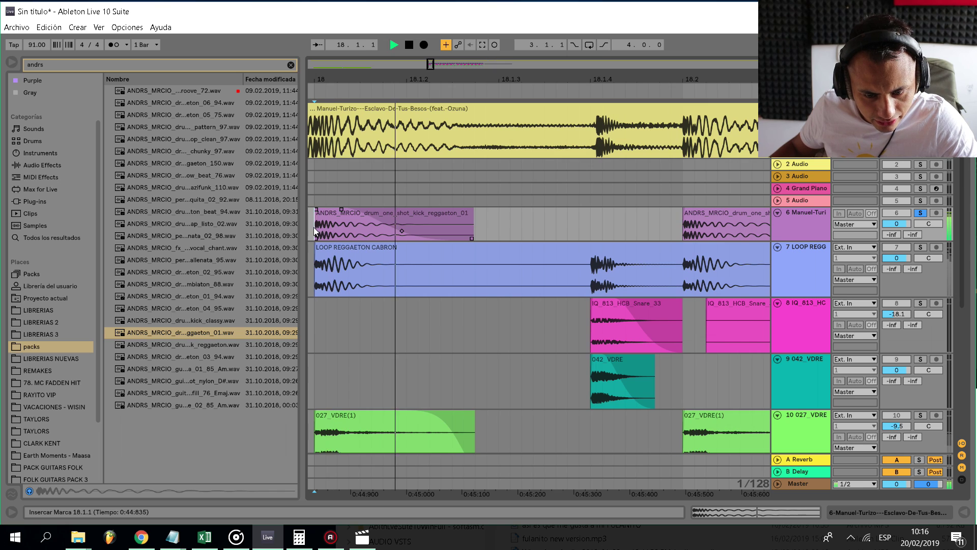
Remove the kick clips at 18.2.1 and 18.3.1 on track 6, and paste the faded kick at 18.2.1.
scroll(316, 227, down, 5)
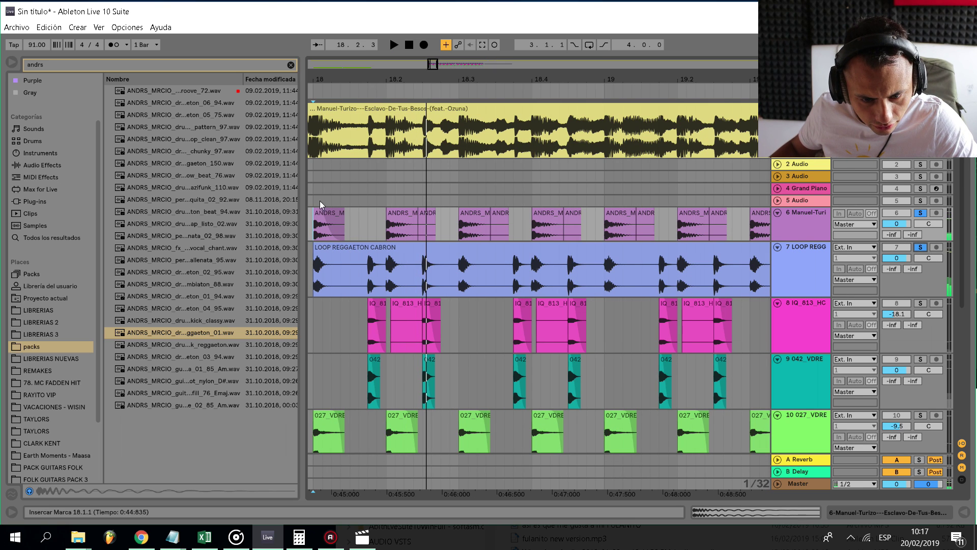
click(400, 218)
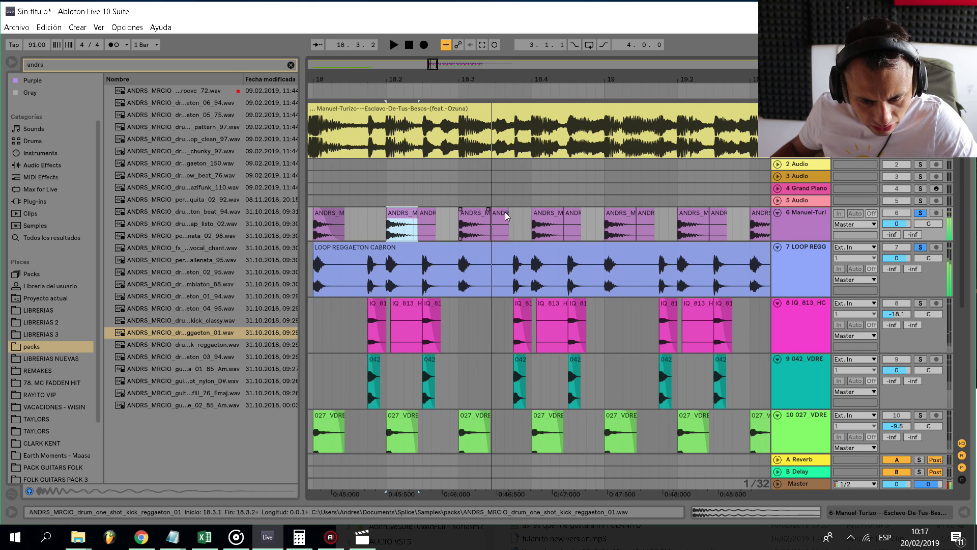
shift+click(476, 219)
key(Delete)
click(390, 226)
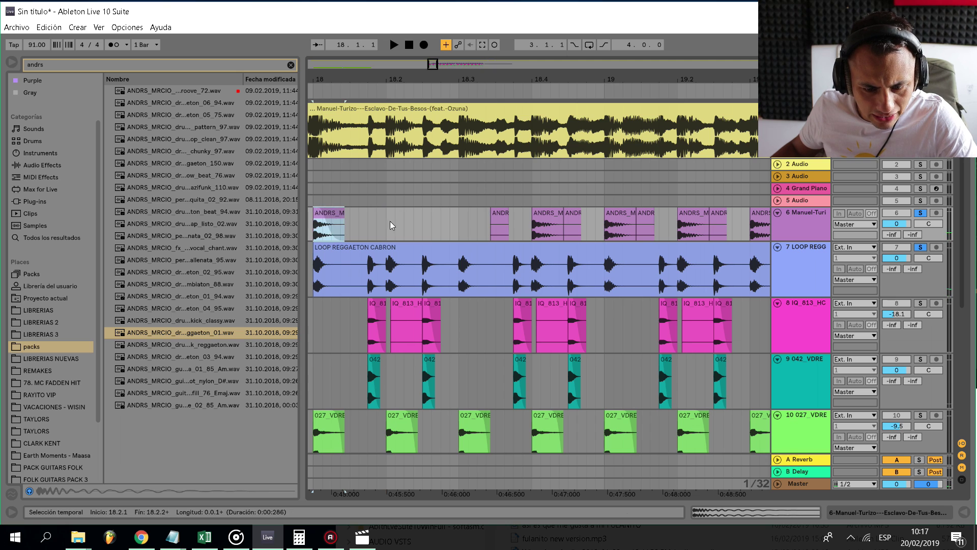
key(ctrl+v)
Clear the remaining clips of bar 18 from 18.3.2 on and paste the faded kick at 18.3.1 and 18.4.1.
drag(479, 225, 586, 229)
key(Delete)
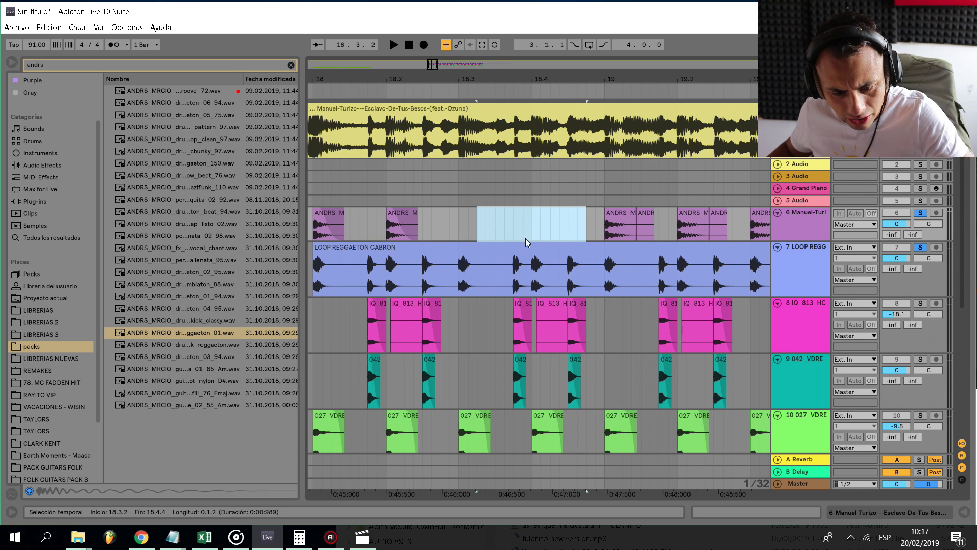
click(458, 230)
key(ctrl+v)
click(531, 221)
key(ctrl+v)
Clear the old kicks from bar 19 into bar 21 on track 6 and duplicate bar 18's four faded kicks through bar 21.
scroll(533, 223, down, 4)
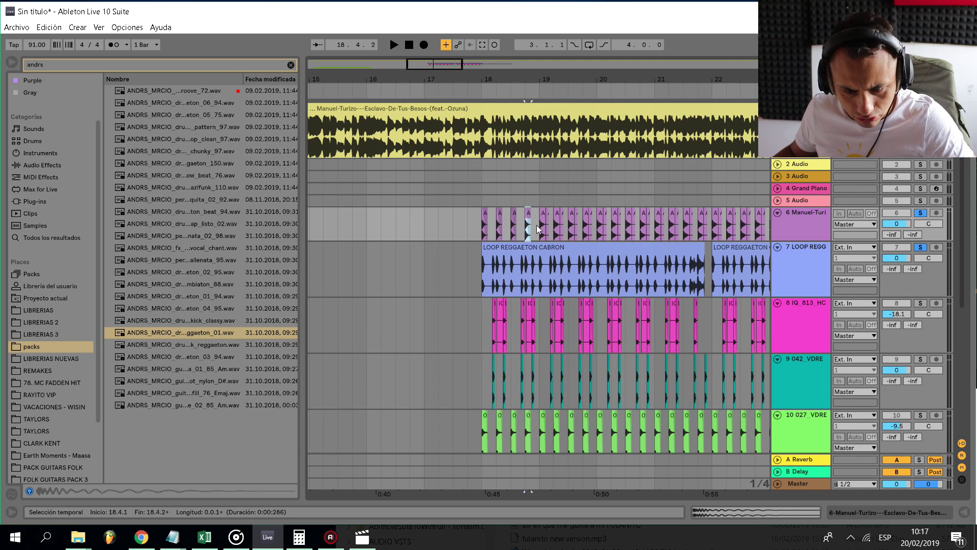
drag(539, 225, 666, 226)
key(Delete)
drag(542, 228, 477, 225)
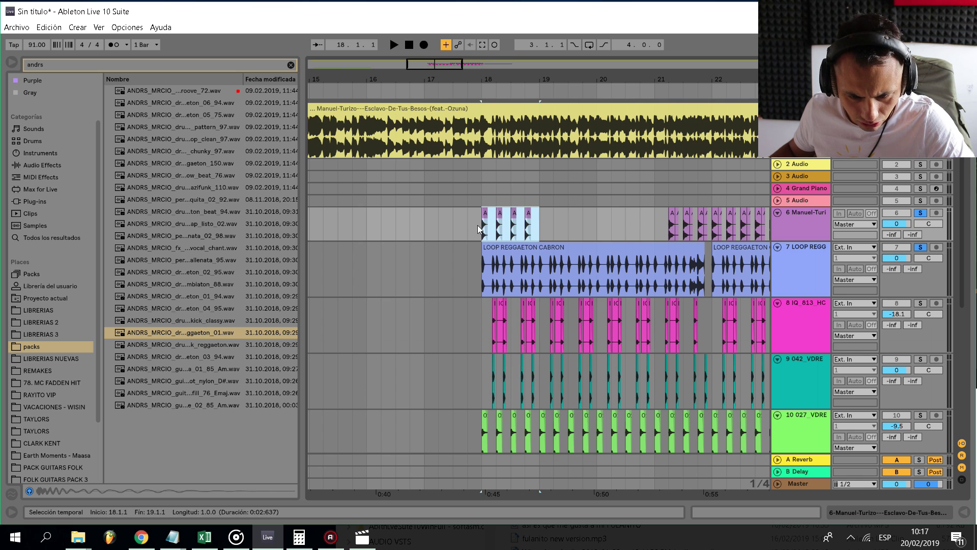
key(ctrl+d)
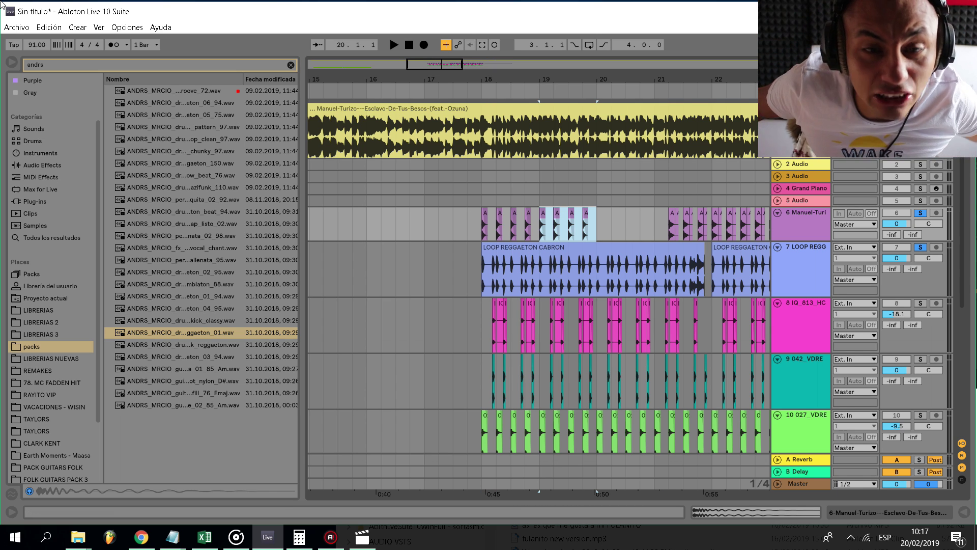
key(ctrl+d)
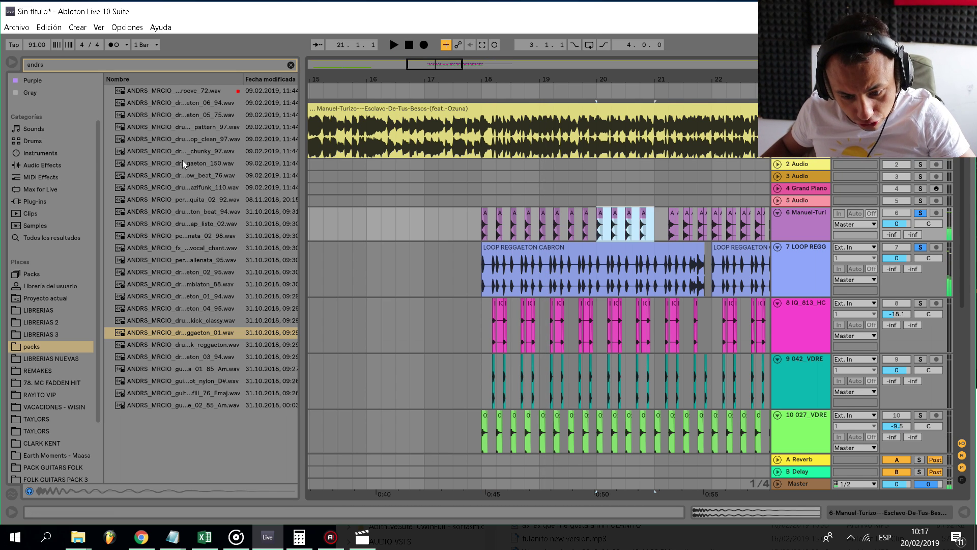
key(ctrl+d)
Delete track 6's old kicks from bar 22 on and refill through bar 25 by duplicating the kicks from 21.3.1 to 22.1.1.
scroll(423, 194, right, 3)
scroll(567, 218, down, 6)
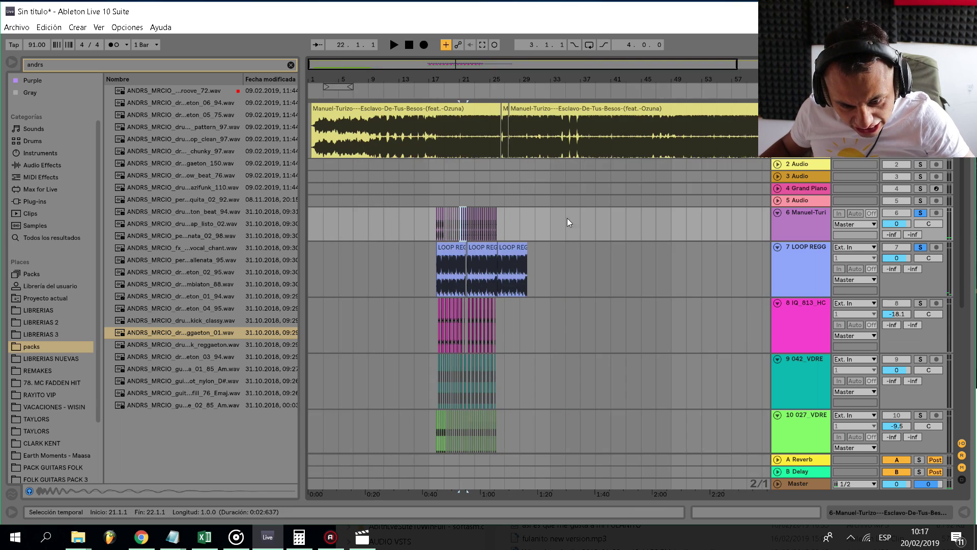
scroll(477, 228, up, 3)
scroll(478, 229, up, 1)
drag(451, 223, 480, 223)
key(Delete)
scroll(434, 218, up, 6)
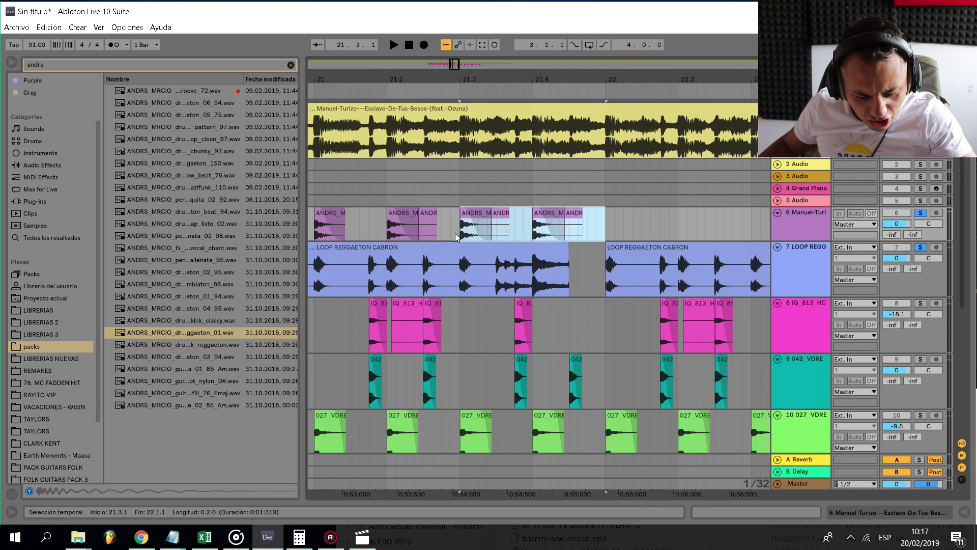
key(ctrl+d)
scroll(469, 227, down, 5)
Play the faded kicks on track 6 together with the track 7 loop from 18.1.1.
click(401, 202)
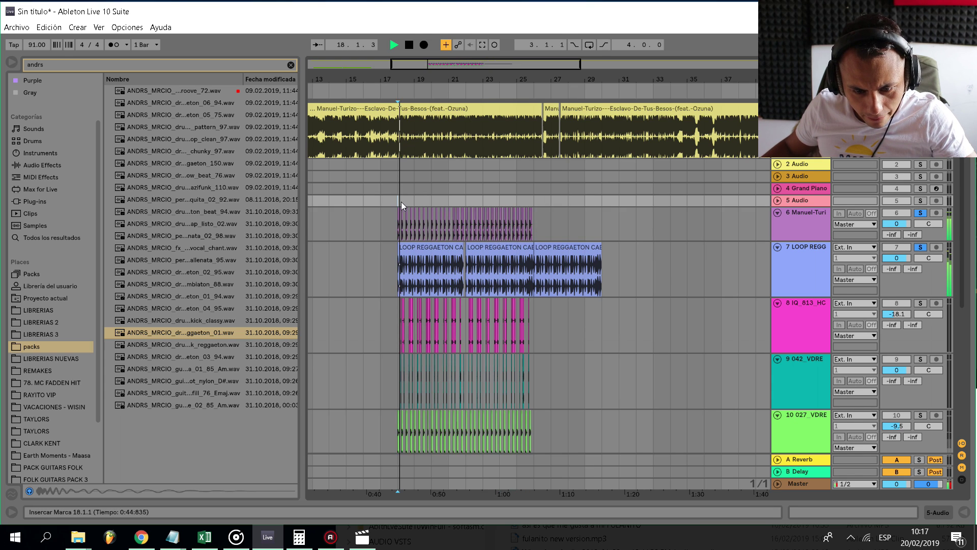
key(space)
scroll(401, 201, up, 6)
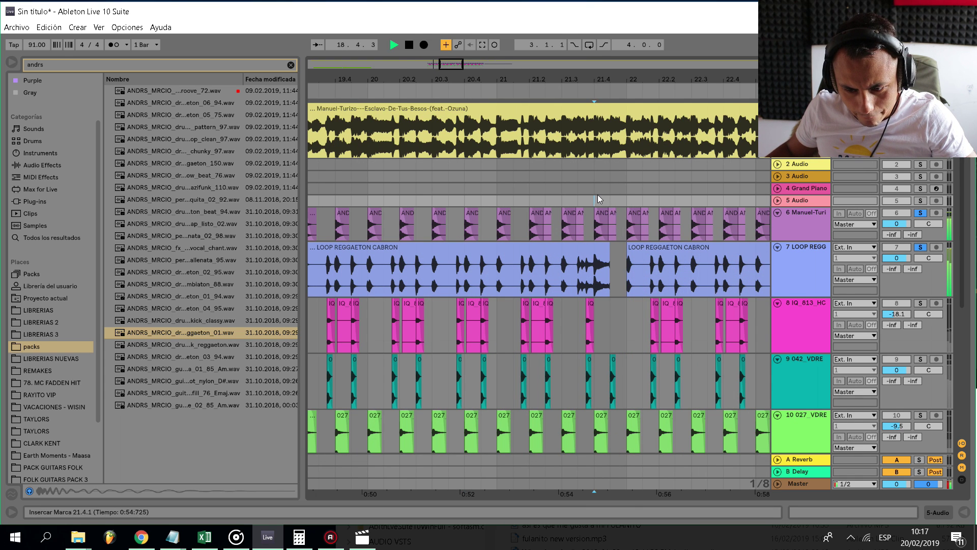
scroll(597, 195, down, 4)
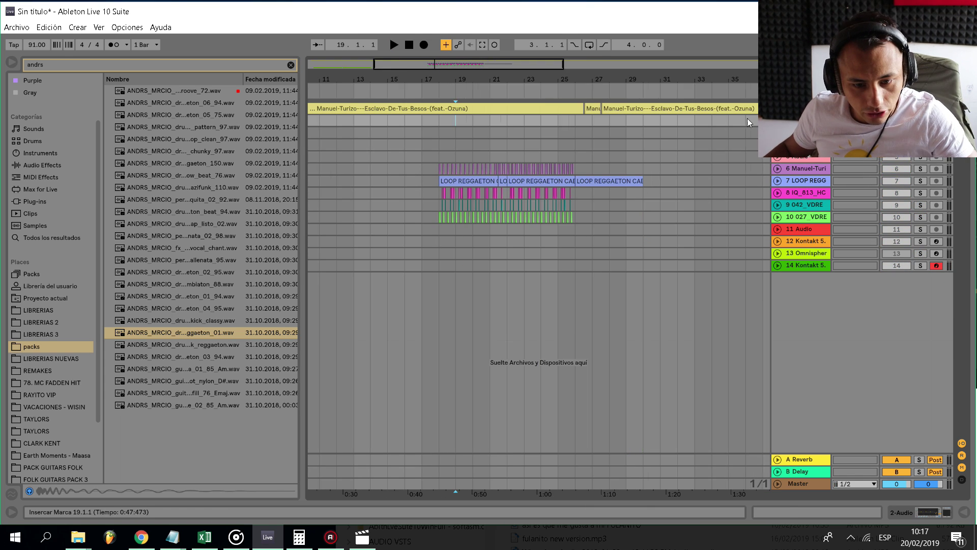
Return to the start of the arrangement, expand the reference song's track and play its intro from 1.4.1.
key(minus)
click(320, 122)
key(plus)
key(plus)
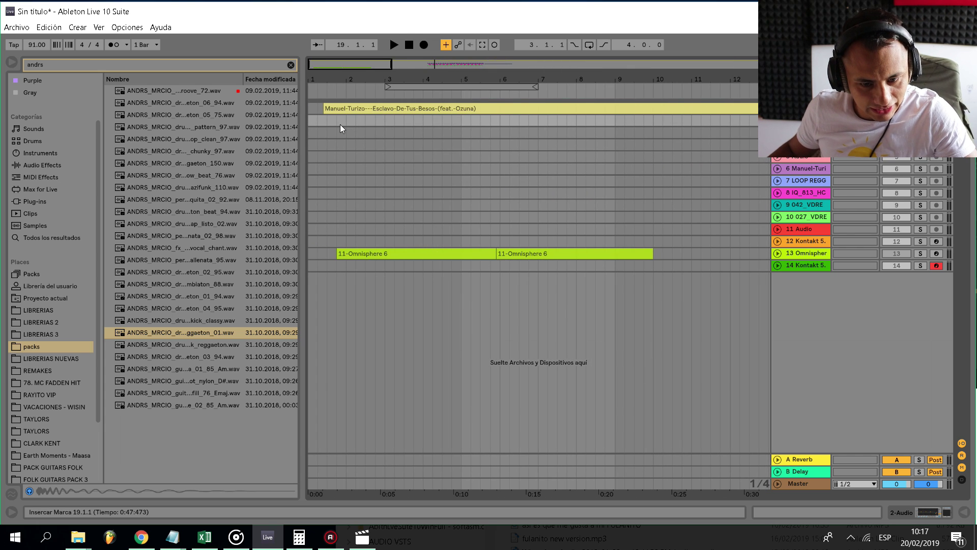
click(339, 124)
key(plus)
click(777, 109)
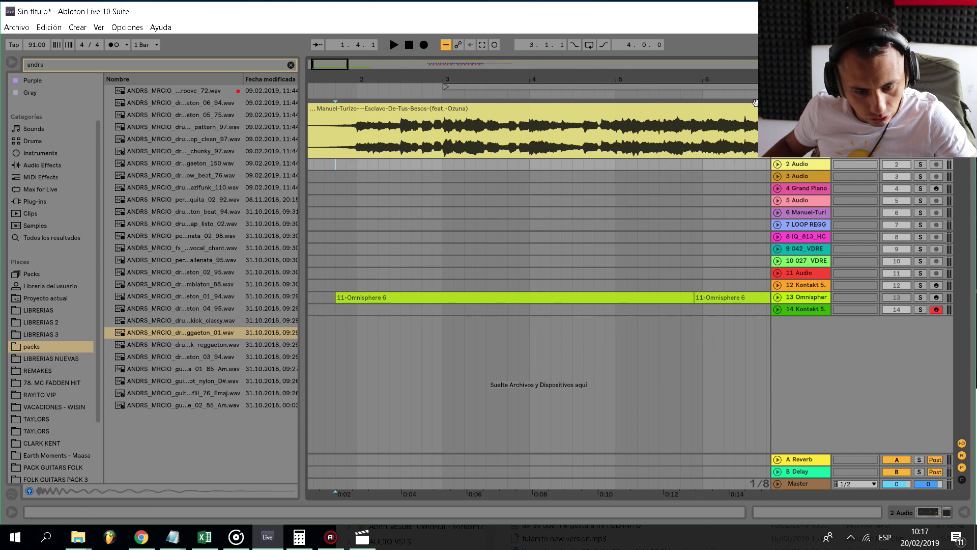
key(space)
key(space)
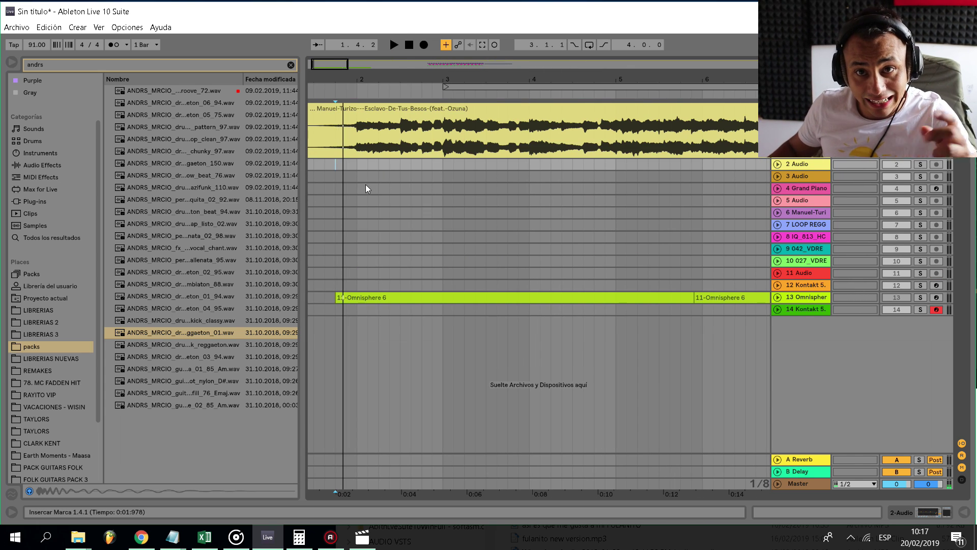
key(space)
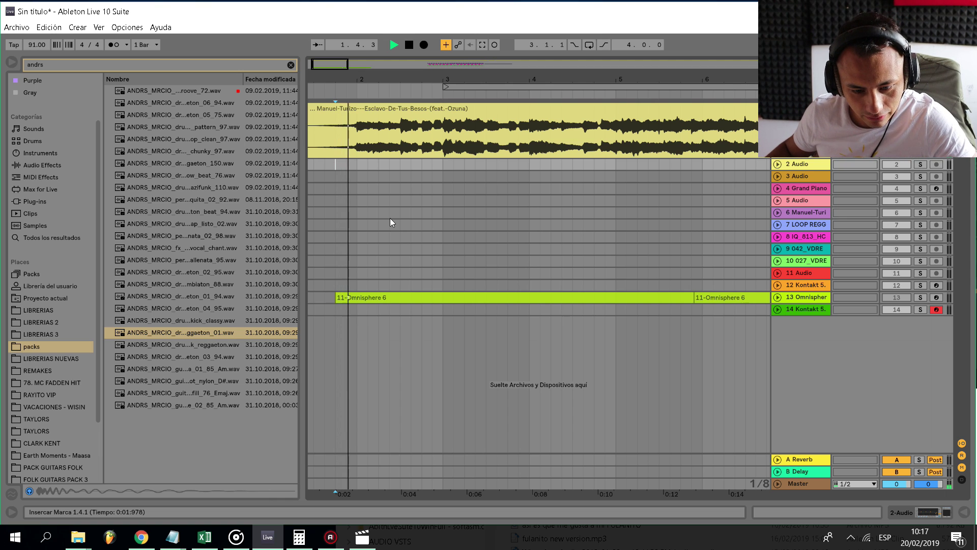
Expand the 13 Omnisphere track to see its melody notes and solo it.
click(777, 297)
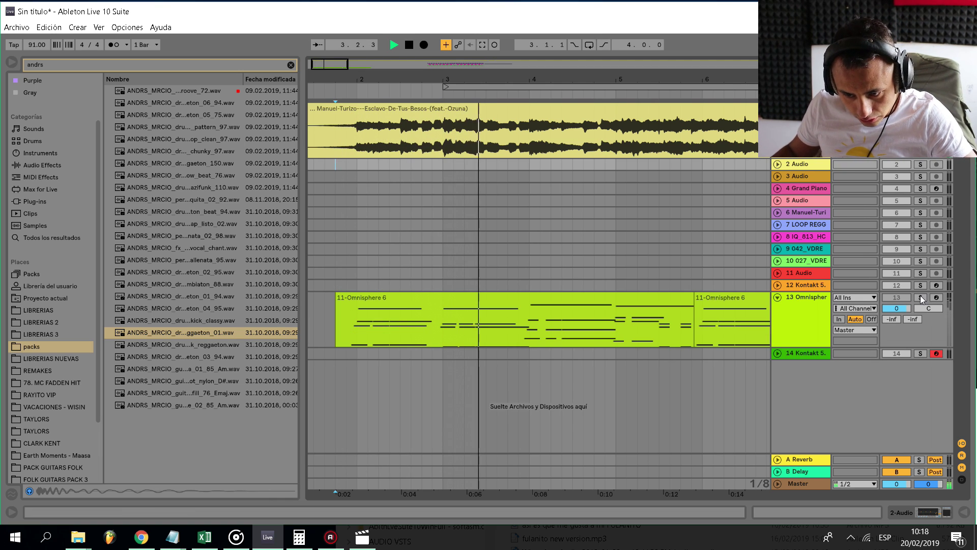
key(space)
click(921, 298)
scroll(355, 167, up, 3)
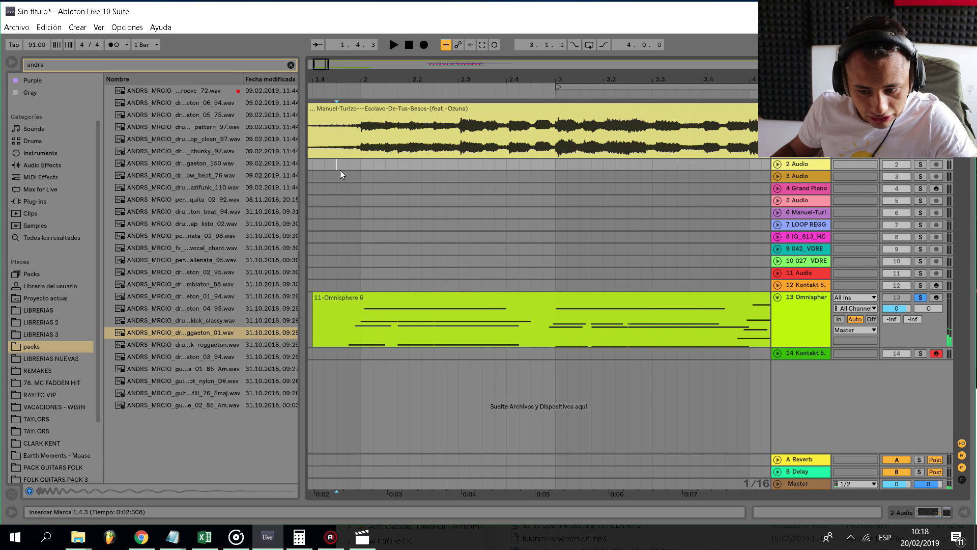
Show the Omnisphere track's devices and raise the EQ Eight low-cut frequency to about 100 Hz while the melody plays.
double_click(812, 336)
key(space)
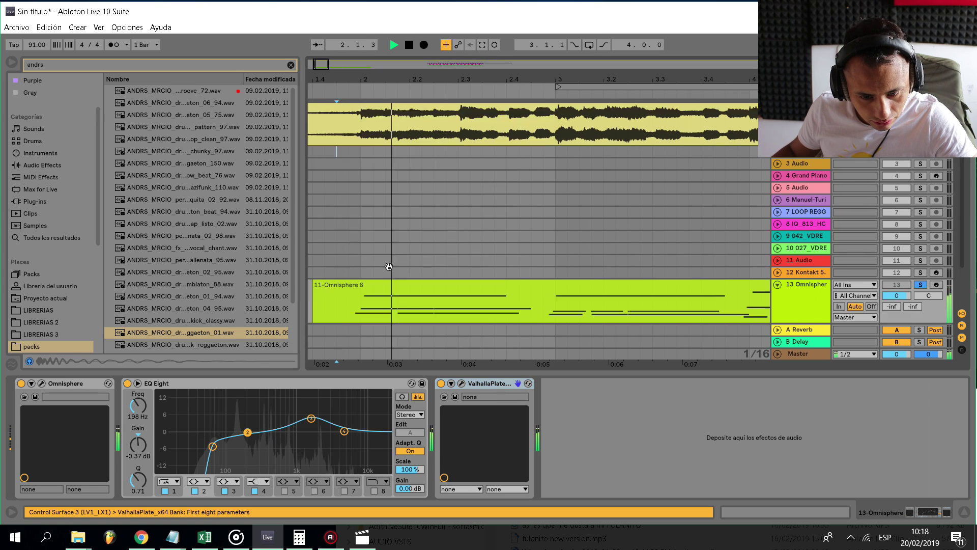
drag(213, 447, 248, 439)
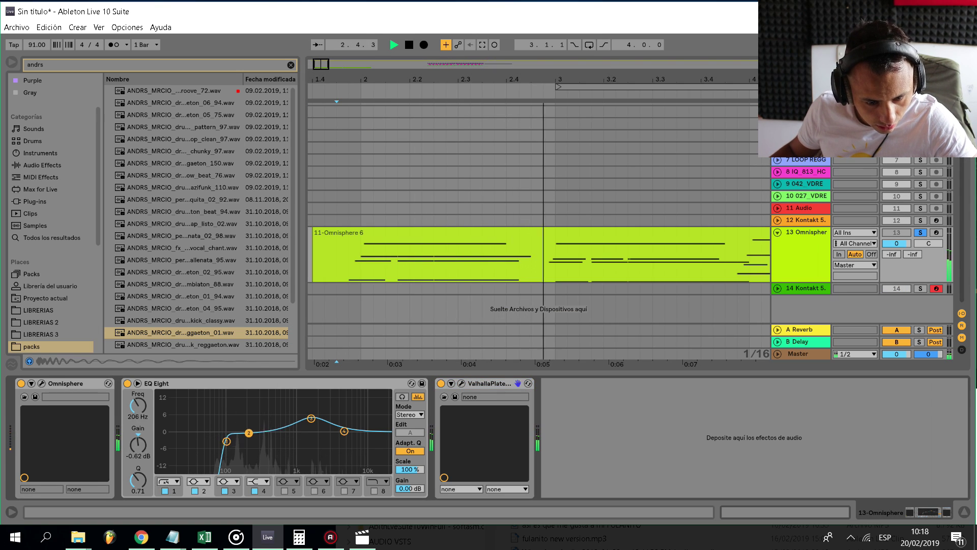
click(372, 219)
key(space)
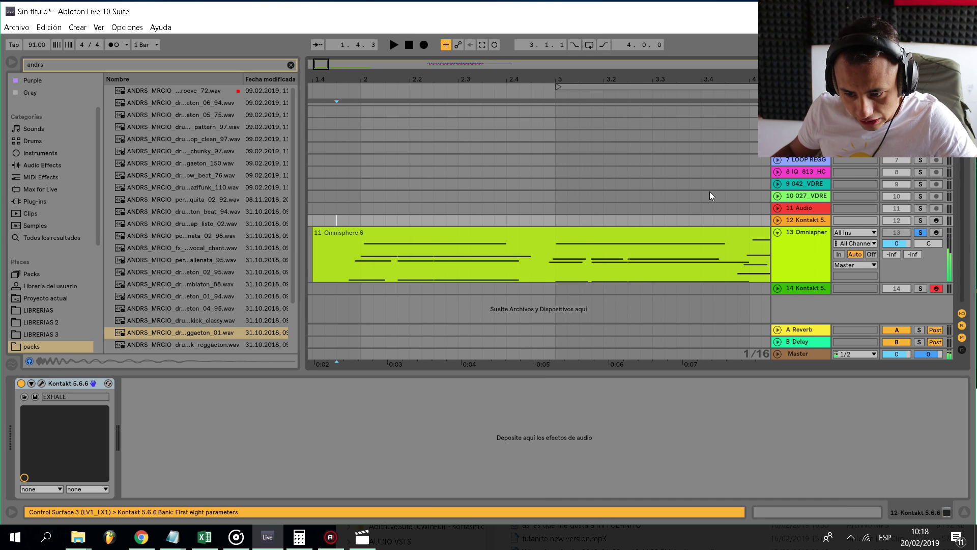
Compare the reference intro with the Omnisphere melody from 1.4.3 by switching track 13's solo off and on.
scroll(491, 159, up, 5)
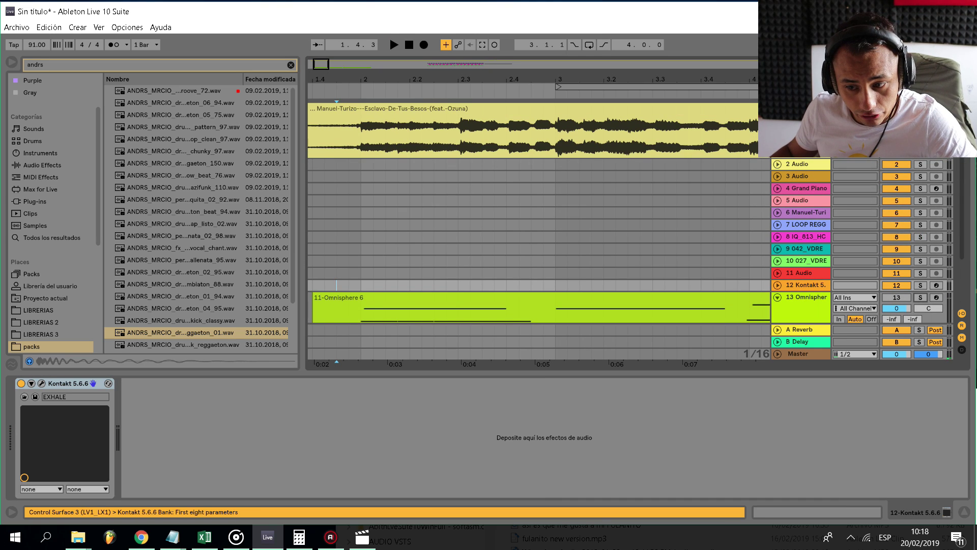
scroll(932, 254, down, 5)
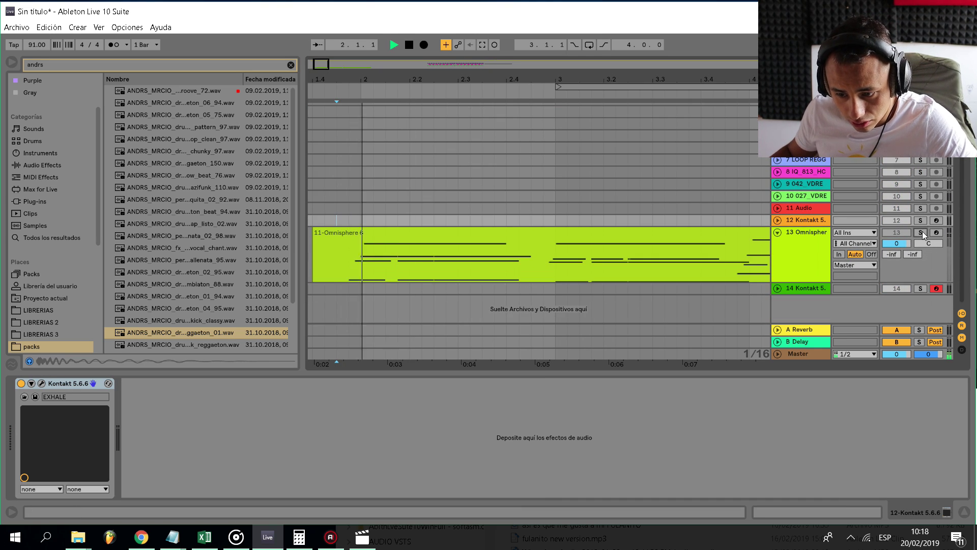
key(space)
key(space)
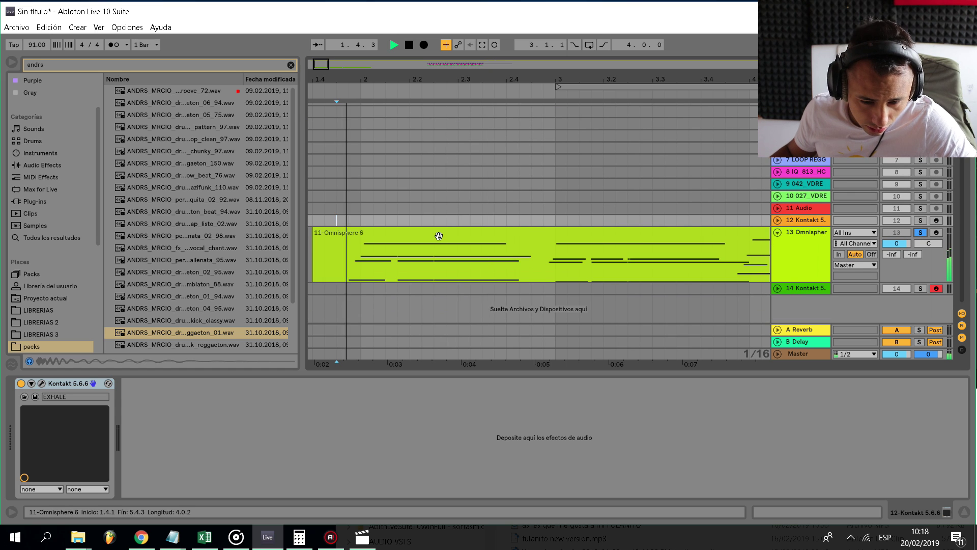
Open the first Omnisphere clip's notes, select the top note of its first bar, arm track 13 and play it.
double_click(429, 236)
key(space)
scroll(308, 336, up, 5)
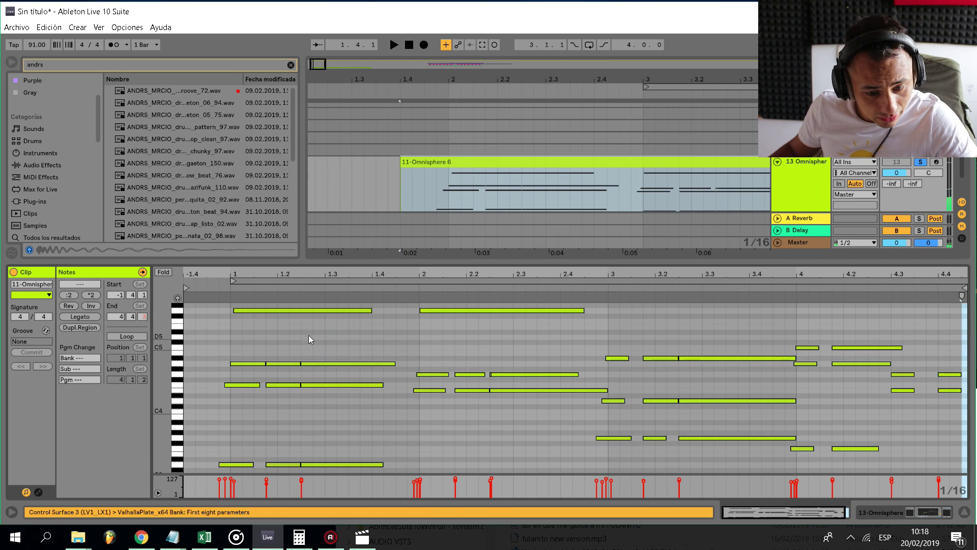
drag(312, 332, 287, 303)
scroll(264, 320, up, 2)
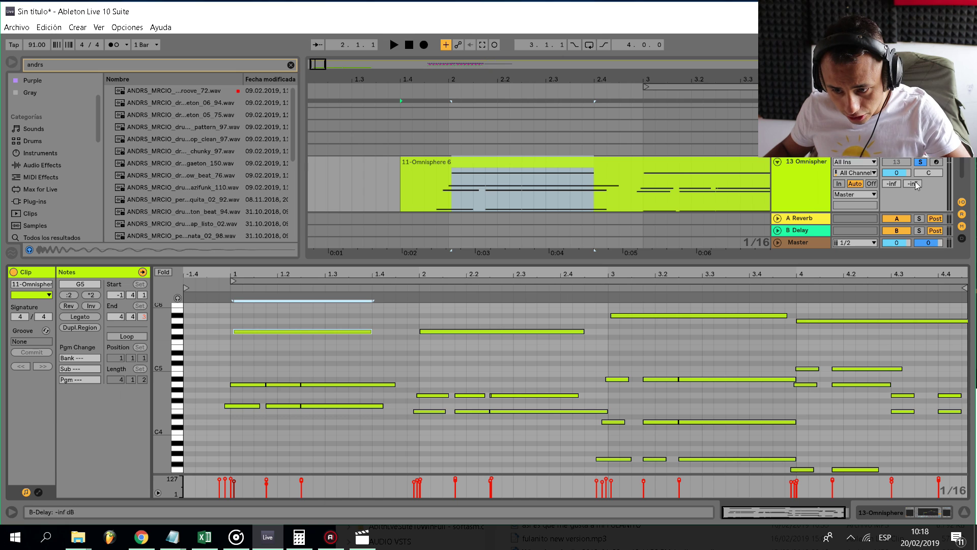
click(937, 162)
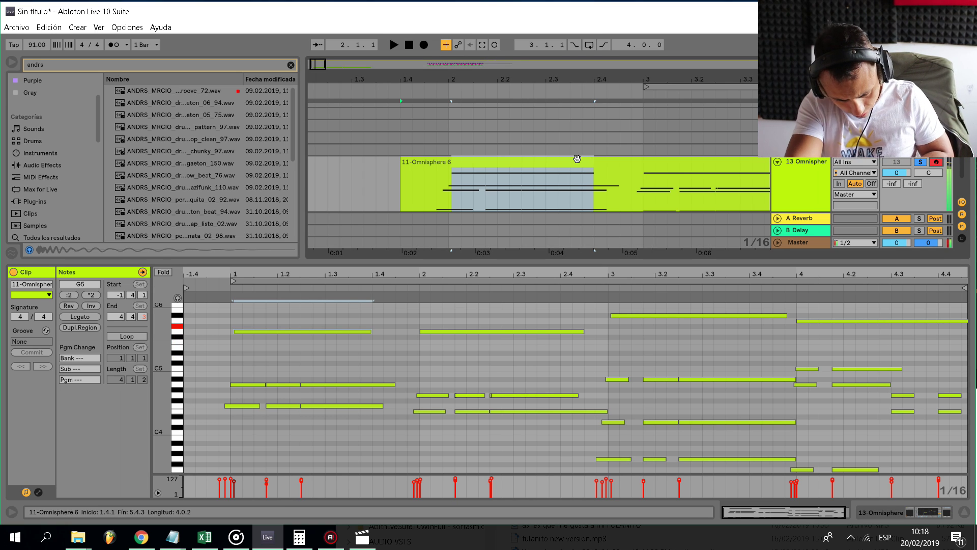
key(space)
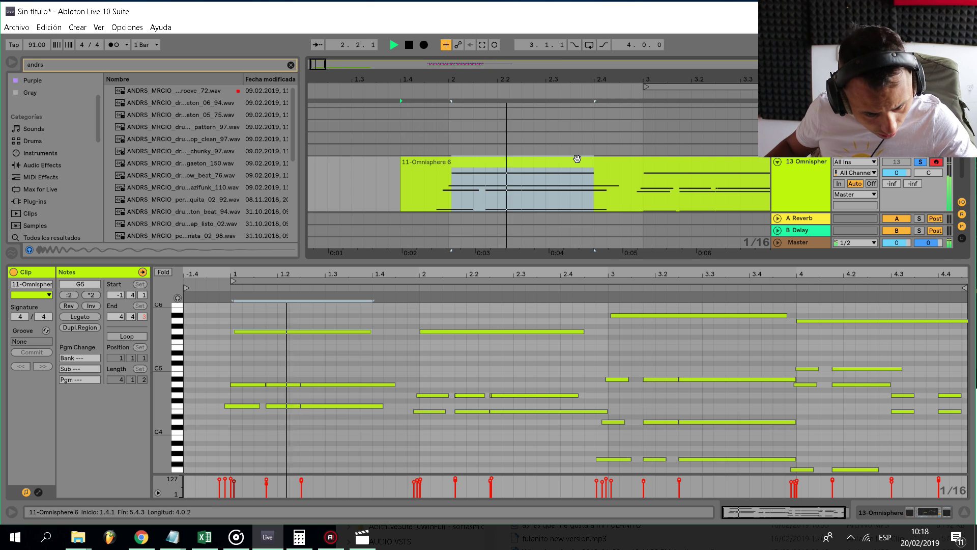
Raise the top G5 note in the clip's first bar to A5 and play it back.
click(295, 352)
key(space)
drag(222, 315, 378, 452)
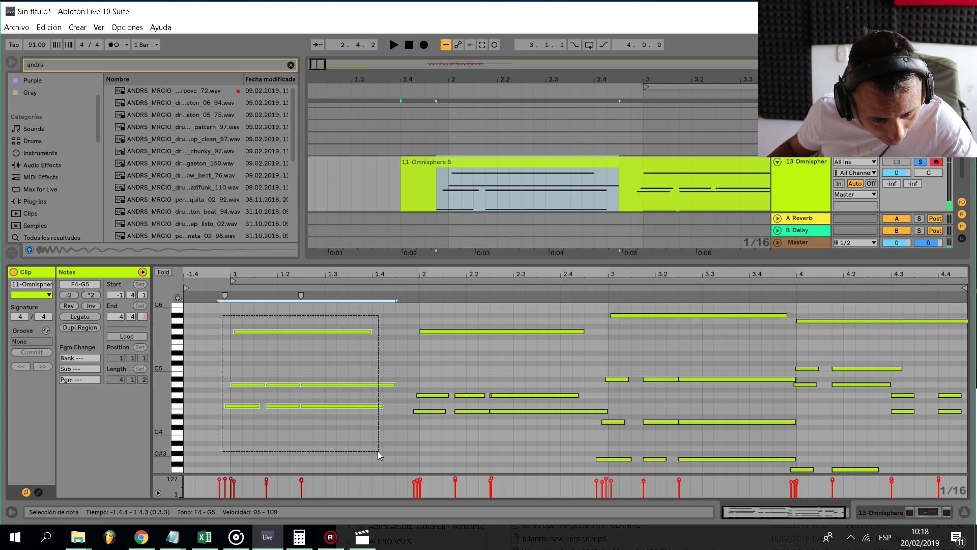
click(255, 355)
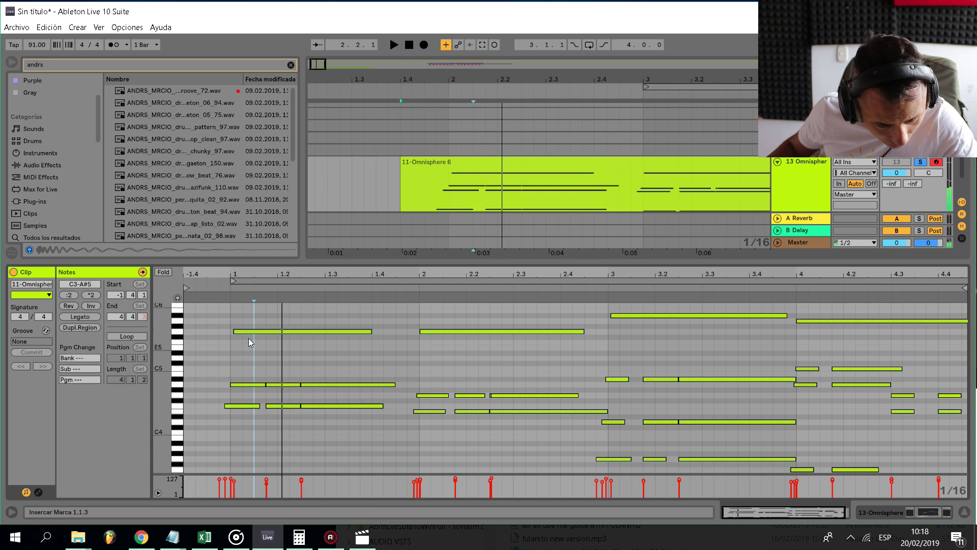
drag(249, 338, 248, 326)
key(space)
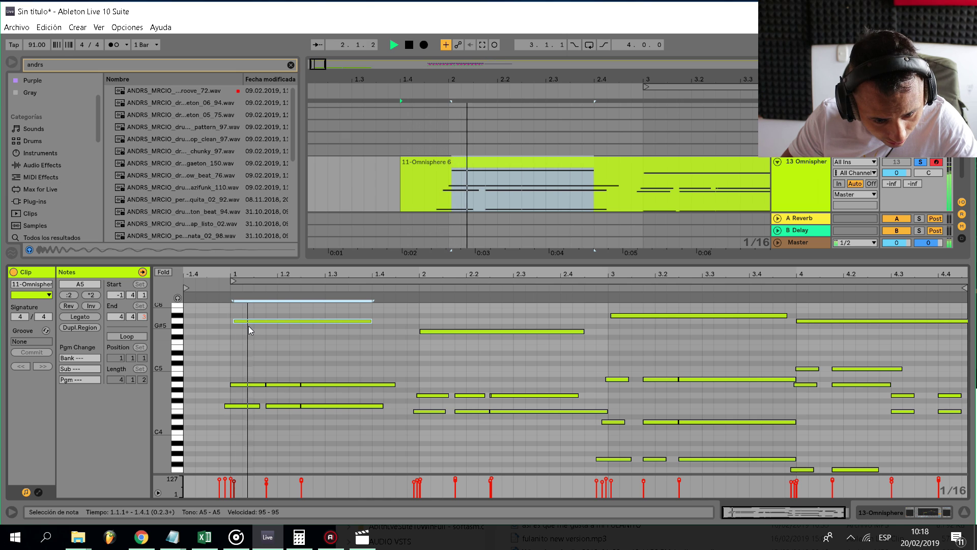
Try raising the second bar's top note to A5 and compare it with the reference by toggling track 13's solo.
click(464, 332)
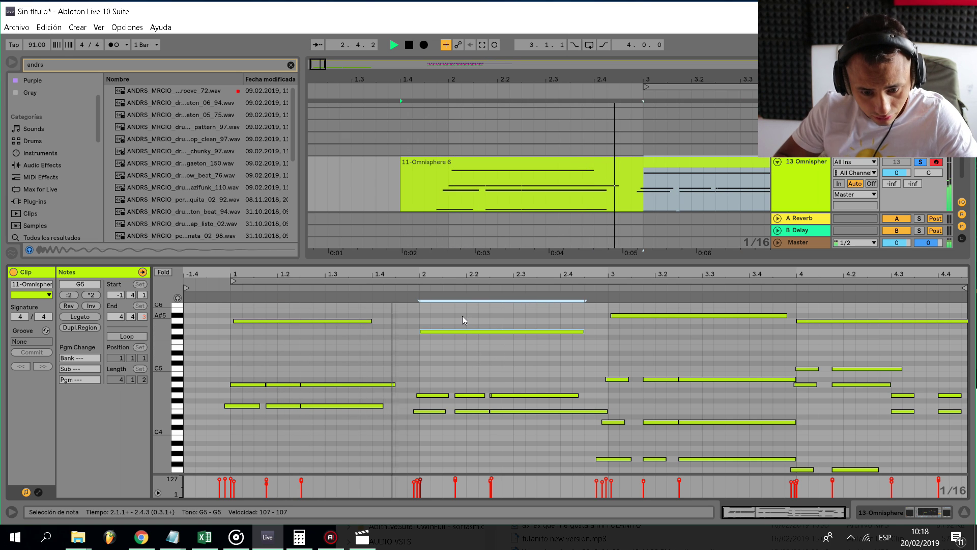
key(space)
key(Up)
key(Up)
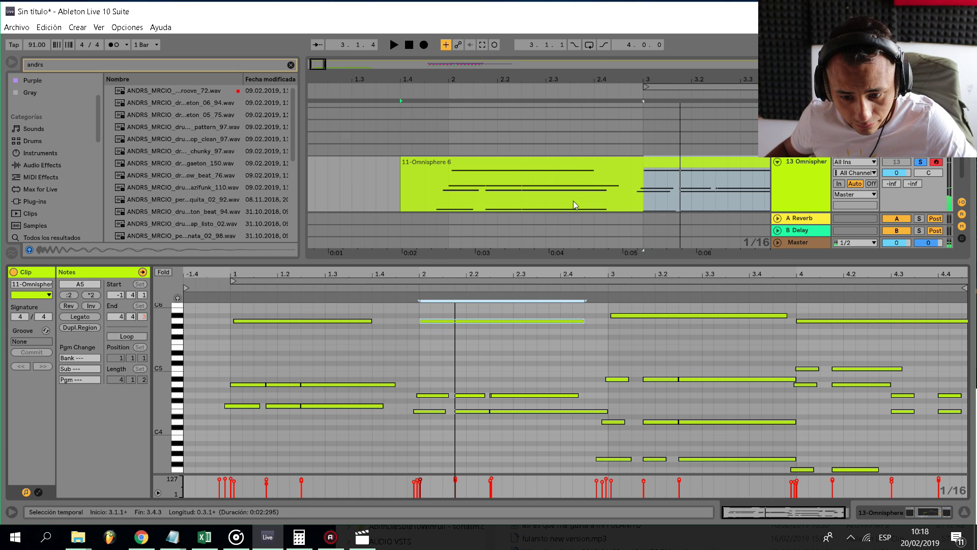
click(631, 196)
key(space)
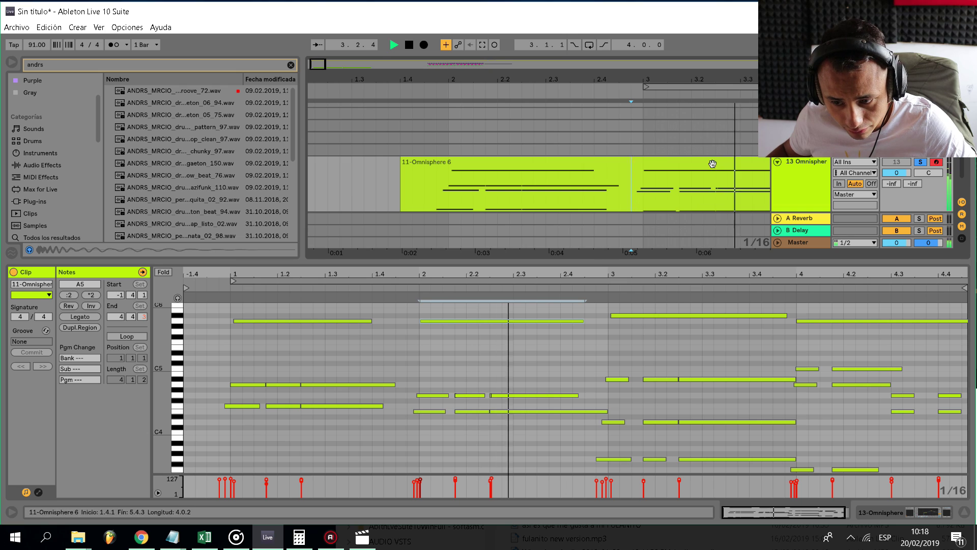
click(921, 163)
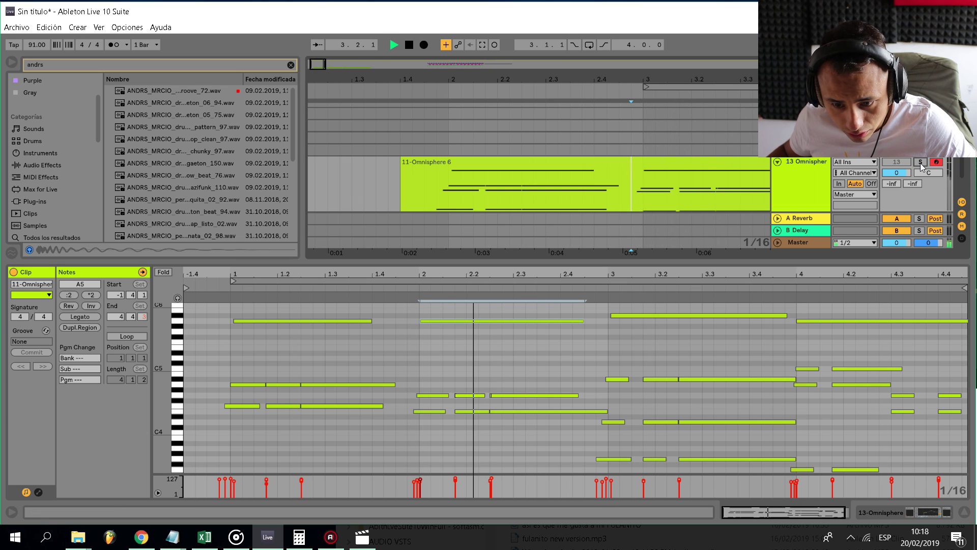
click(921, 163)
key(space)
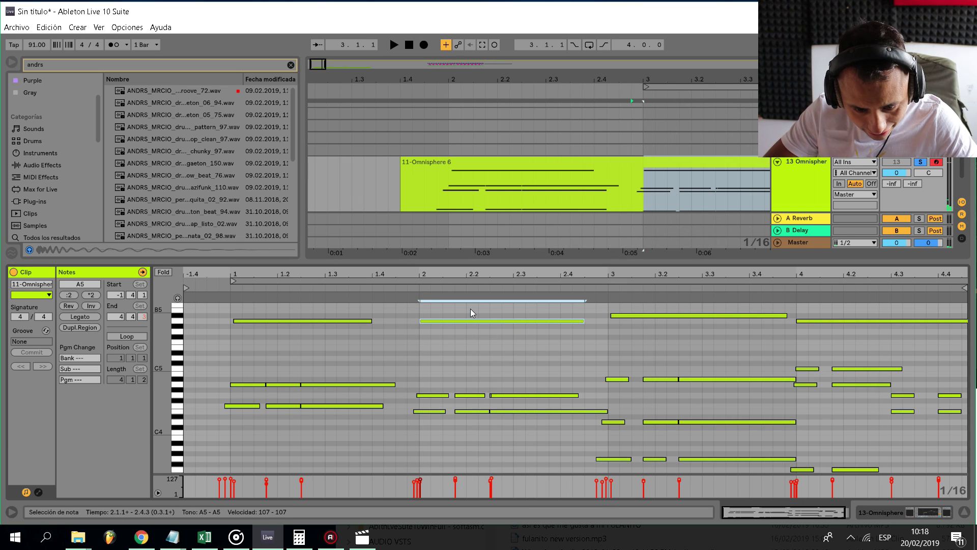
Move the second bar's top note back down, audition F#5 during playback, and leave it at G5.
key(Down)
key(Down)
key(space)
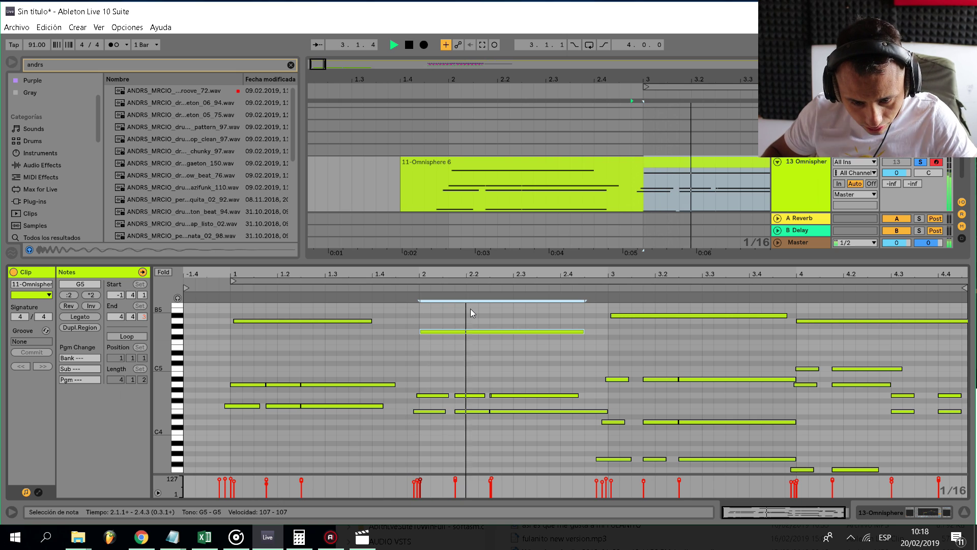
key(Down)
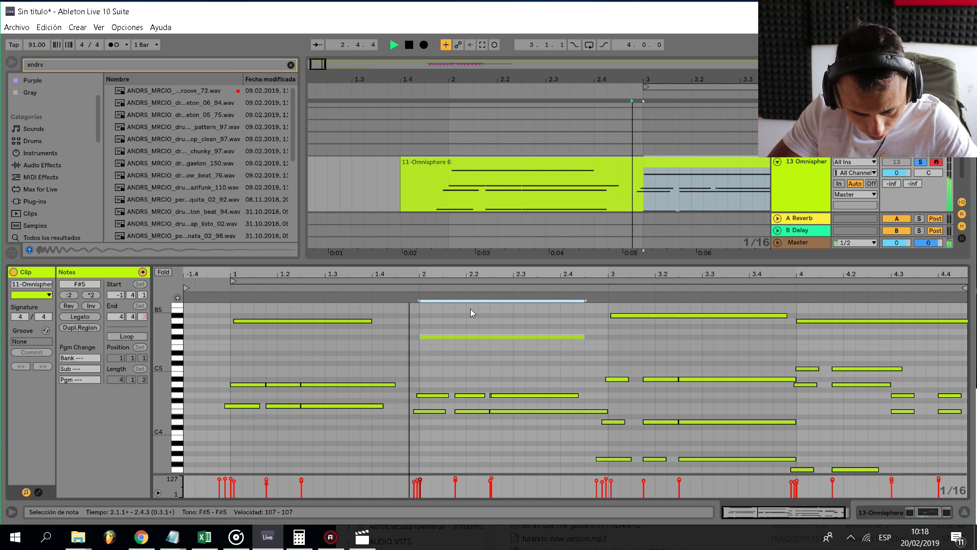
key(Up)
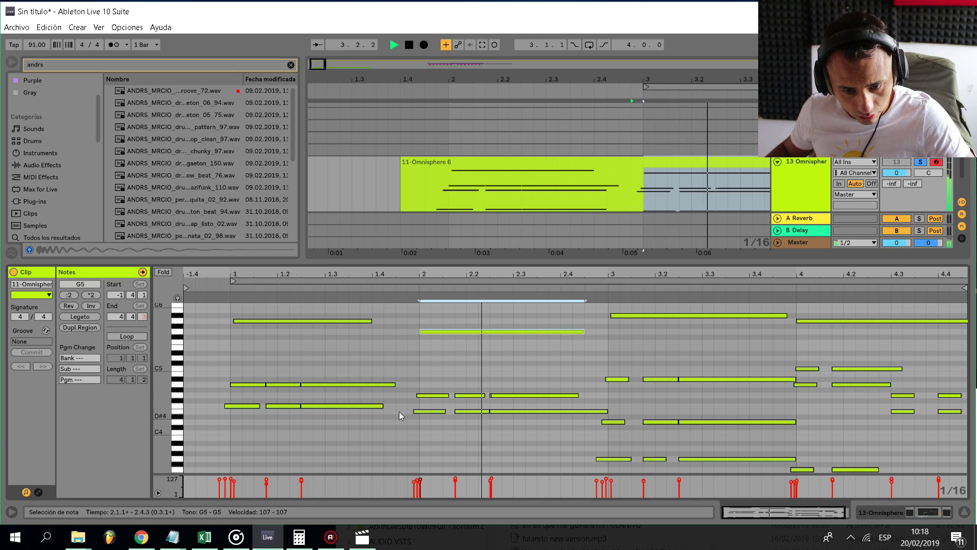
Play the Omnisphere melody from 4.2.1 into the repeated clip, then return the insertion marker to 1.4.1.
scroll(493, 170, down, 6)
click(497, 188)
scroll(481, 196, down, 2)
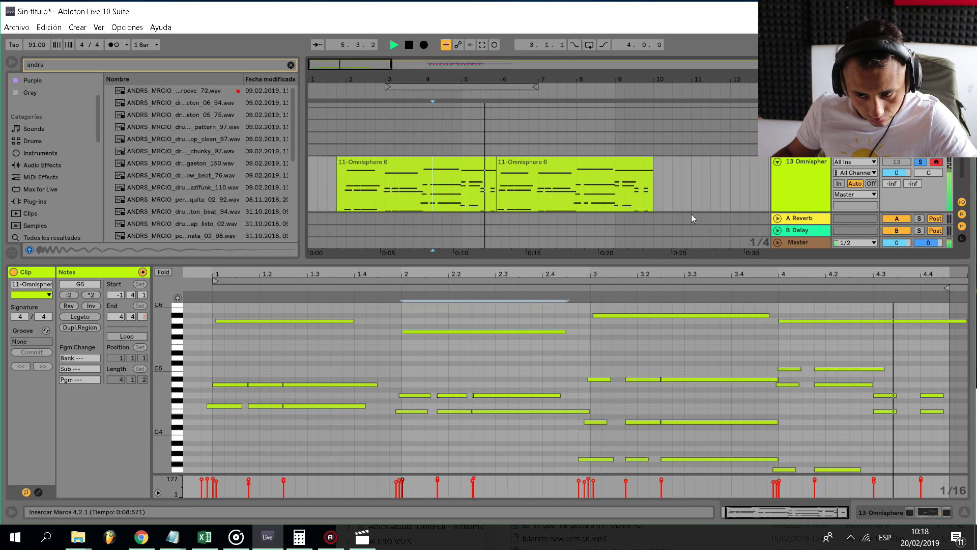
click(342, 148)
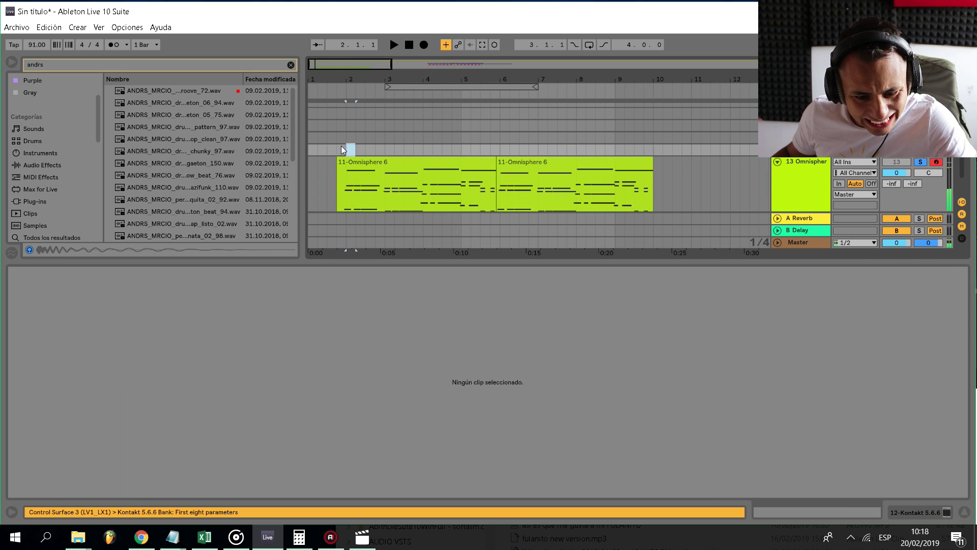
Expand the 14 Kontakt track, view its Western (Pick) guitar instrument, and place the insertion marker at 2.1.1 on that track.
scroll(915, 168, down, 2)
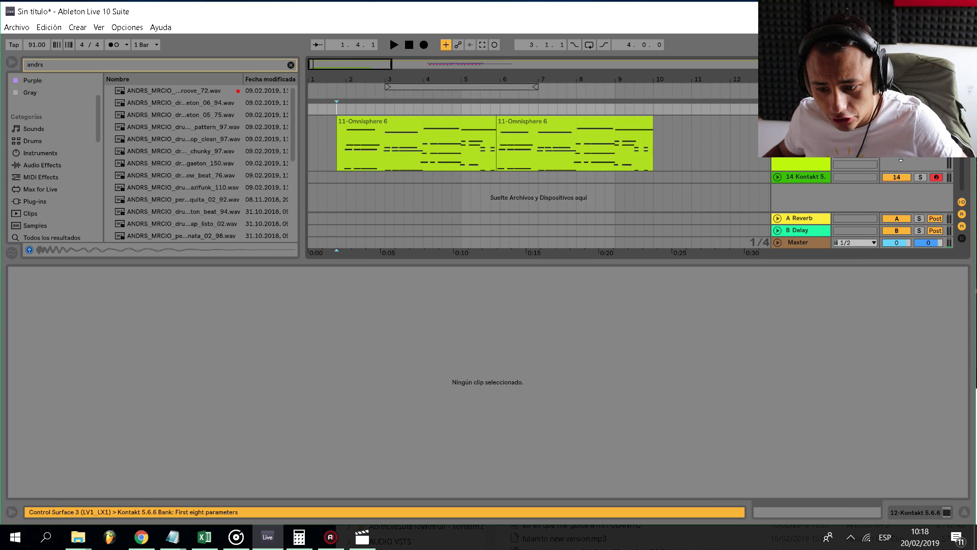
click(777, 175)
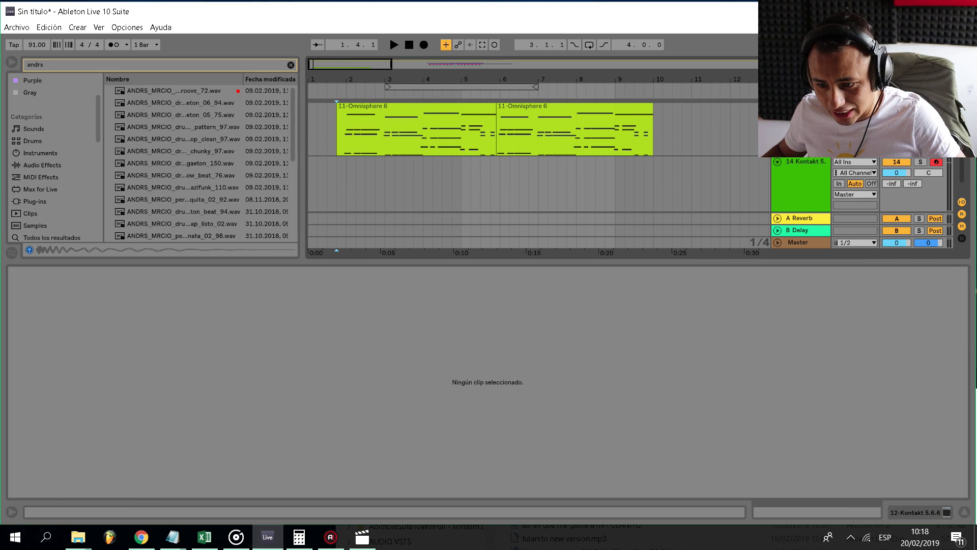
click(797, 181)
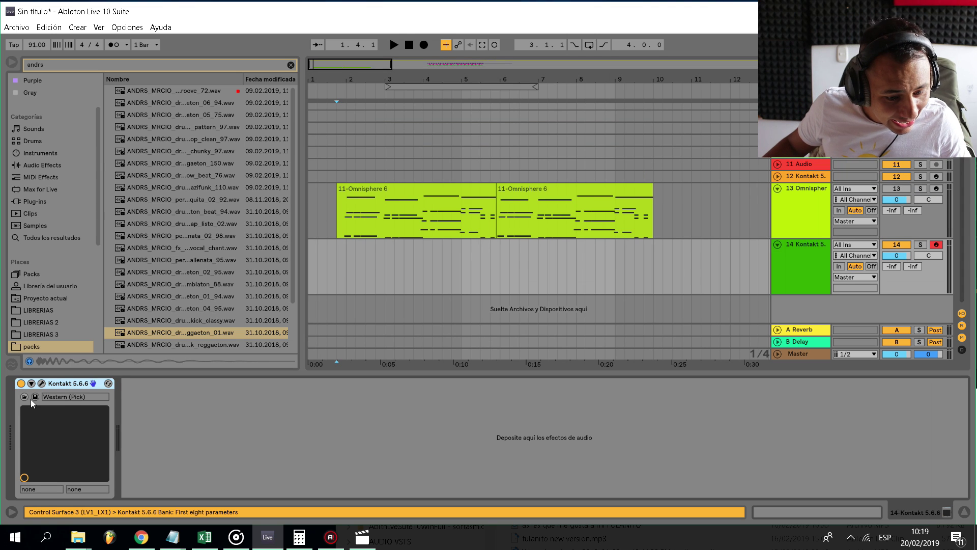
click(43, 384)
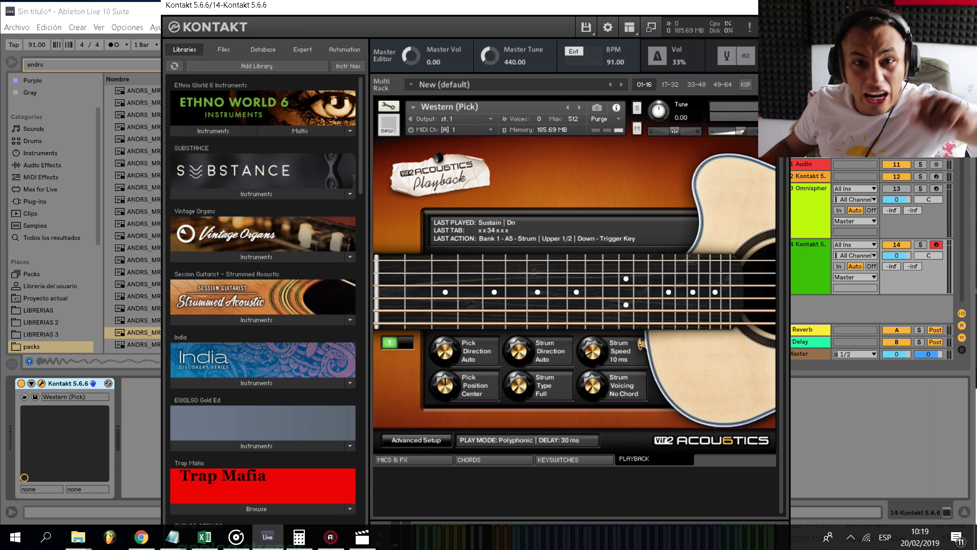
key(ctrl+alt+p)
scroll(329, 271, up, 3)
click(328, 271)
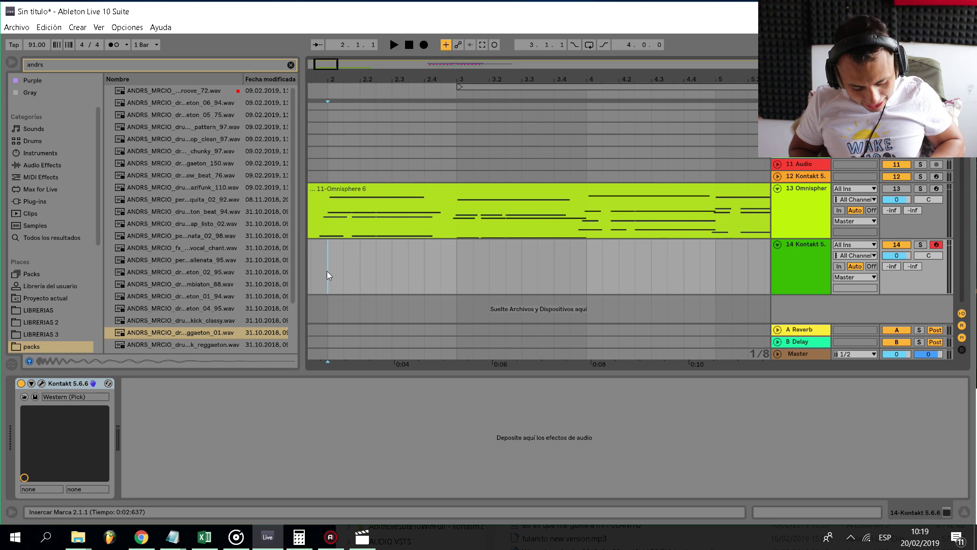
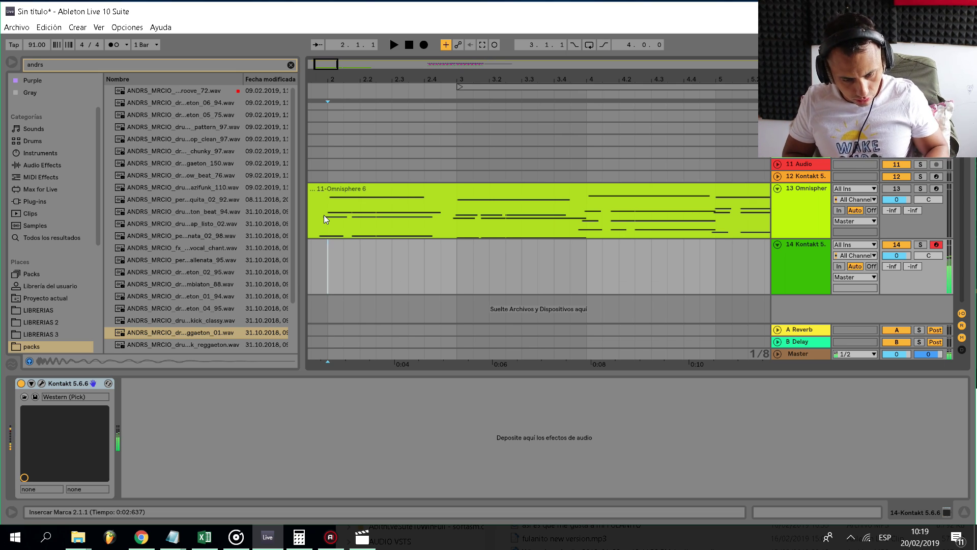
Play the intro from 1.4.1 with the metronome on and display the Omnisphere track's devices.
scroll(324, 189, left, 2)
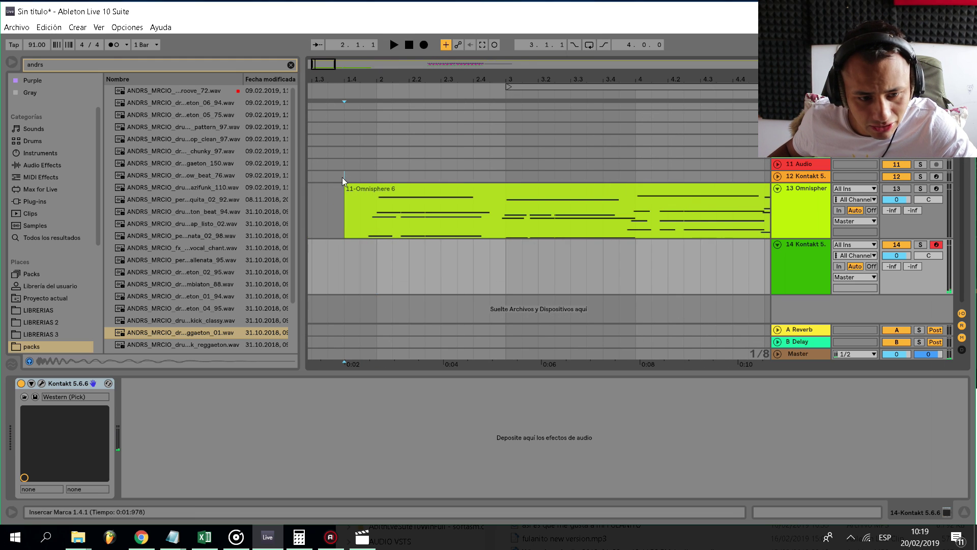
click(343, 177)
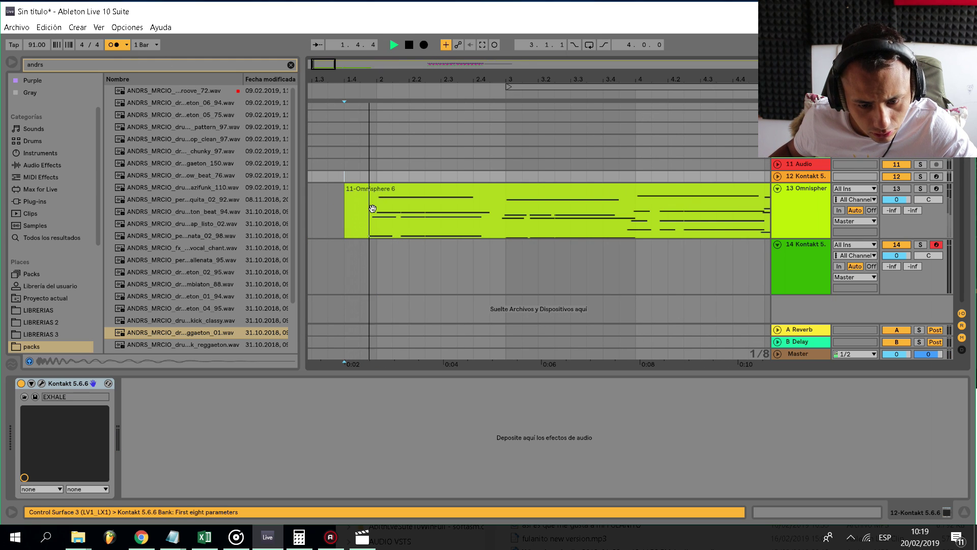
scroll(329, 253, left, 3)
click(343, 214)
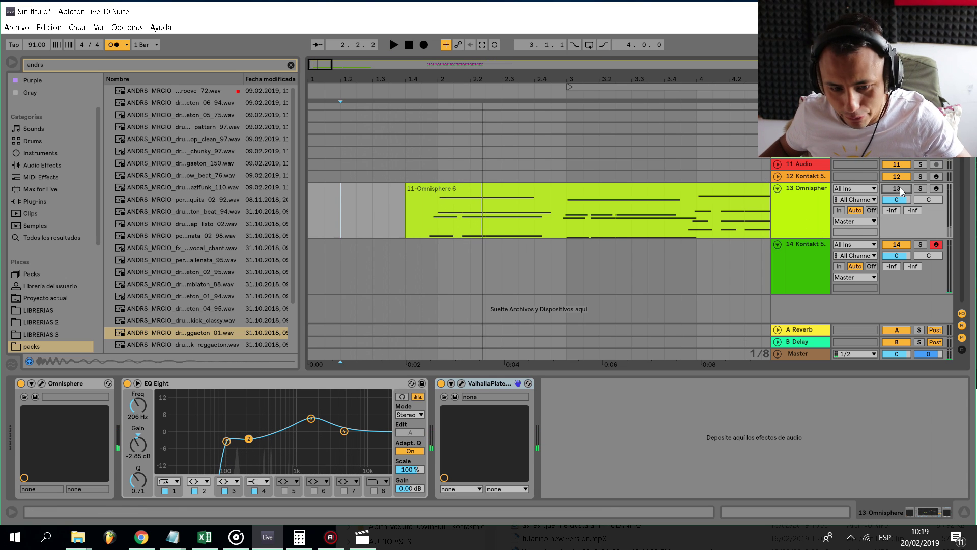
scroll(449, 202, up, 2)
Play the count-in from 1.1.1 and start recording the guitar melody on the armed Kontakt track.
click(311, 233)
key(space)
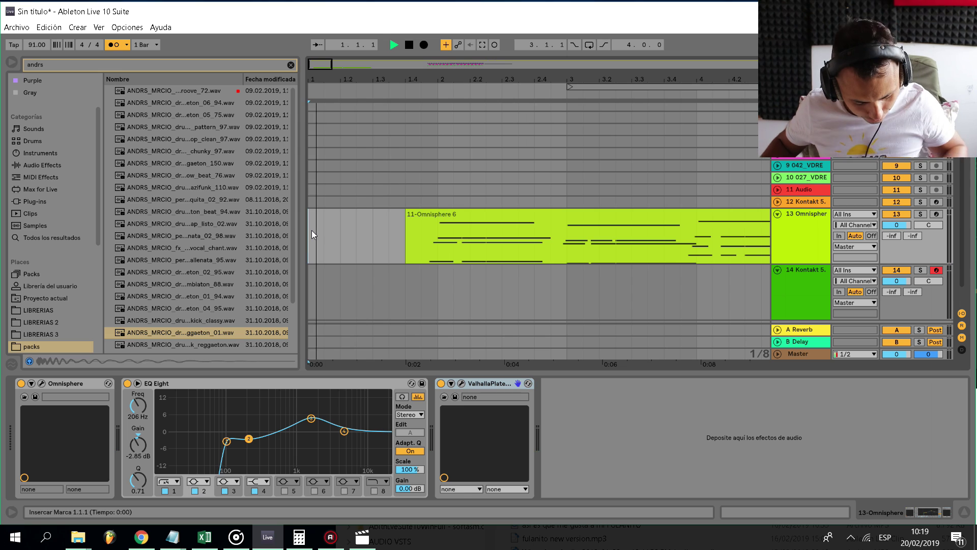
key(space)
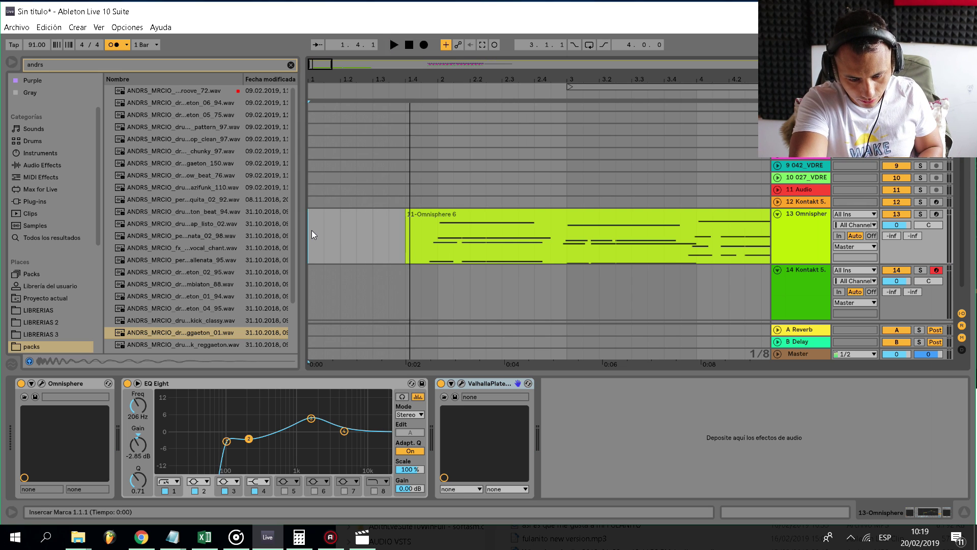
key(space)
key(F9)
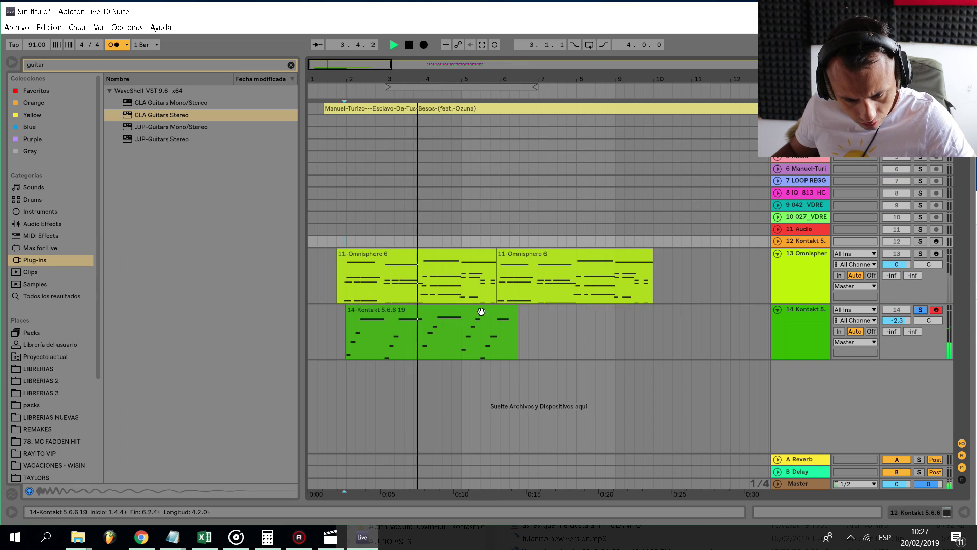
Trim the end of the recorded Kontakt clip so it lasts about four bars, and duplicate it directly after itself.
drag(536, 345, 656, 318)
key(Delete)
click(512, 309)
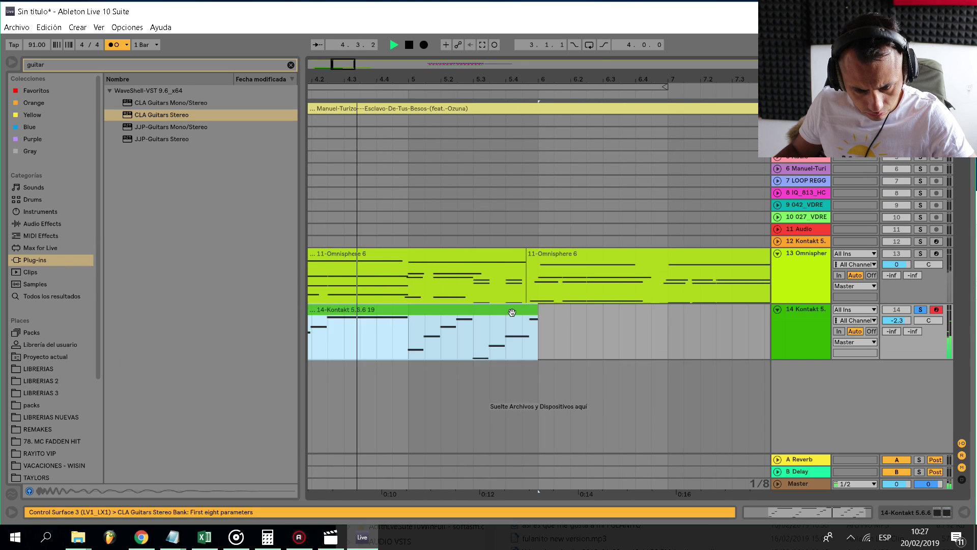
scroll(433, 335, down, 5)
scroll(329, 331, up, 4)
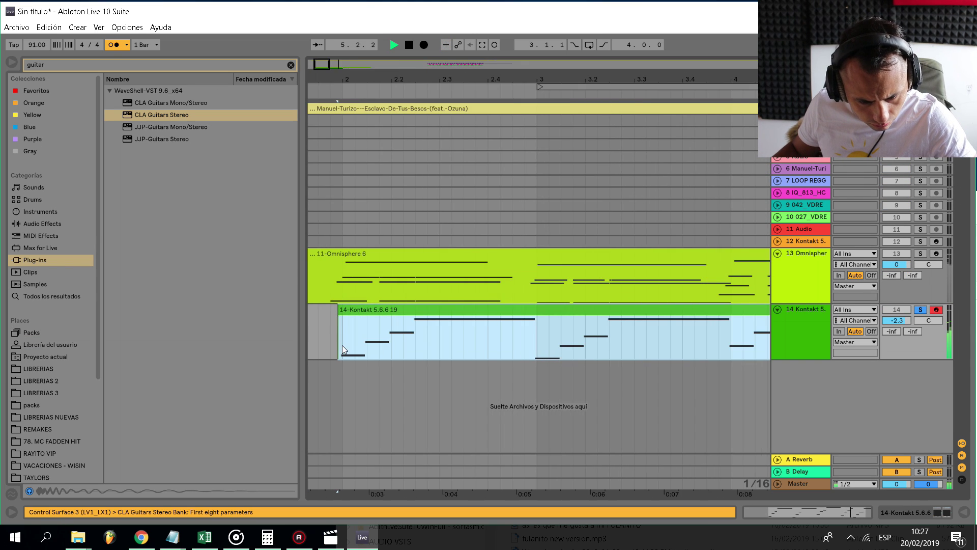
scroll(342, 345, down, 3)
scroll(472, 335, up, 5)
key(ctrl+d)
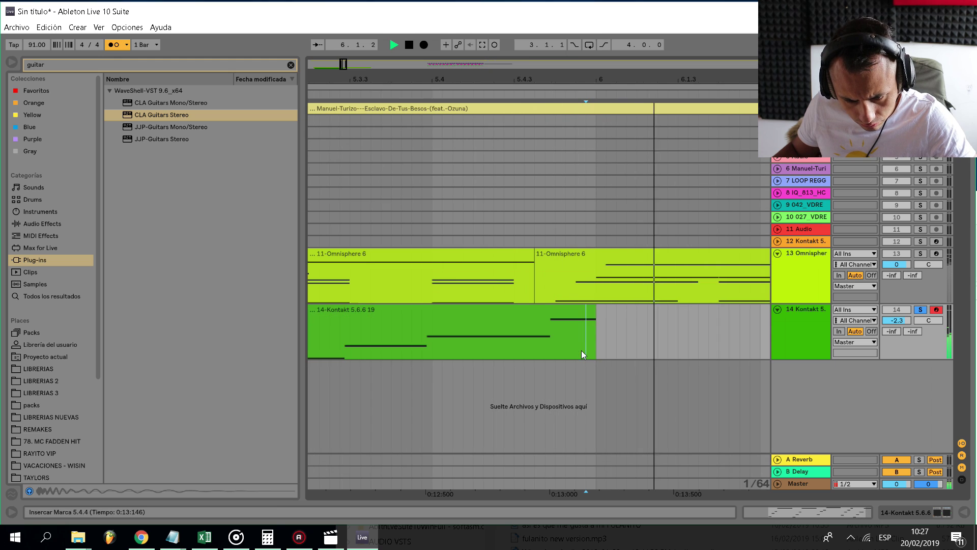
Play across the join between the two Kontakt clips, starting from 5.3.4 and other points just before it.
scroll(590, 325, up, 3)
scroll(429, 348, down, 5)
click(403, 349)
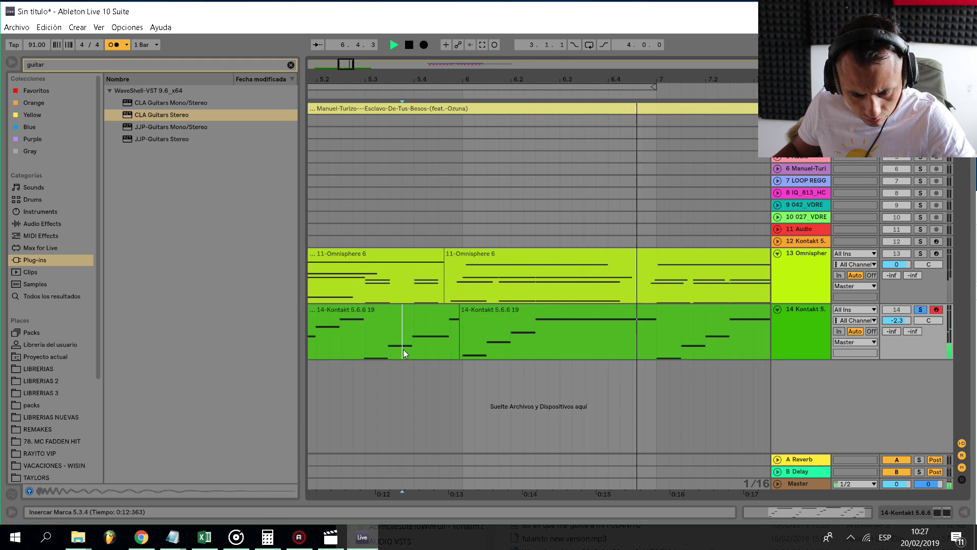
key(space)
key(space)
scroll(405, 349, up, 3)
scroll(478, 336, down, 5)
click(431, 344)
key(space)
key(space)
scroll(459, 328, up, 2)
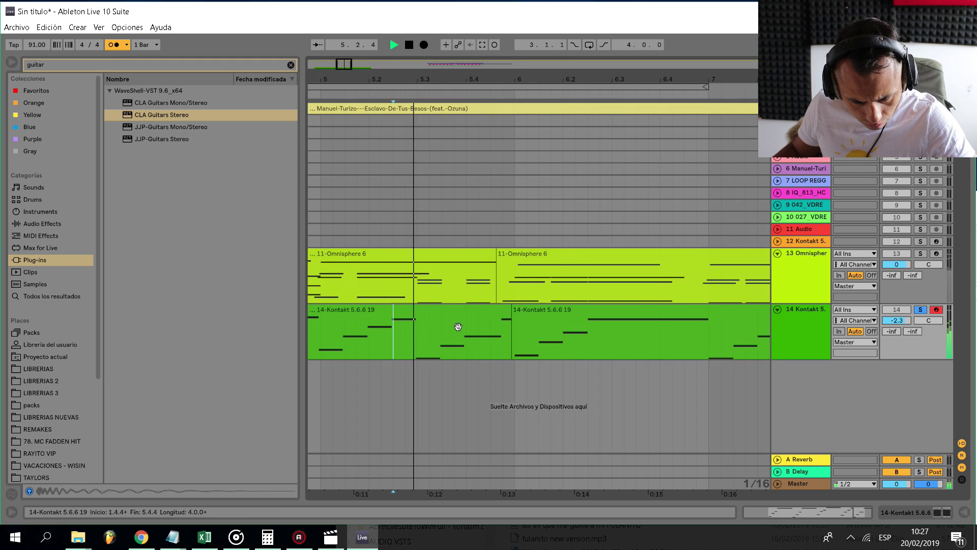
Open the notes of the first Kontakt clip and make its final A3 note start one sixteenth earlier.
double_click(459, 328)
key(space)
click(963, 345)
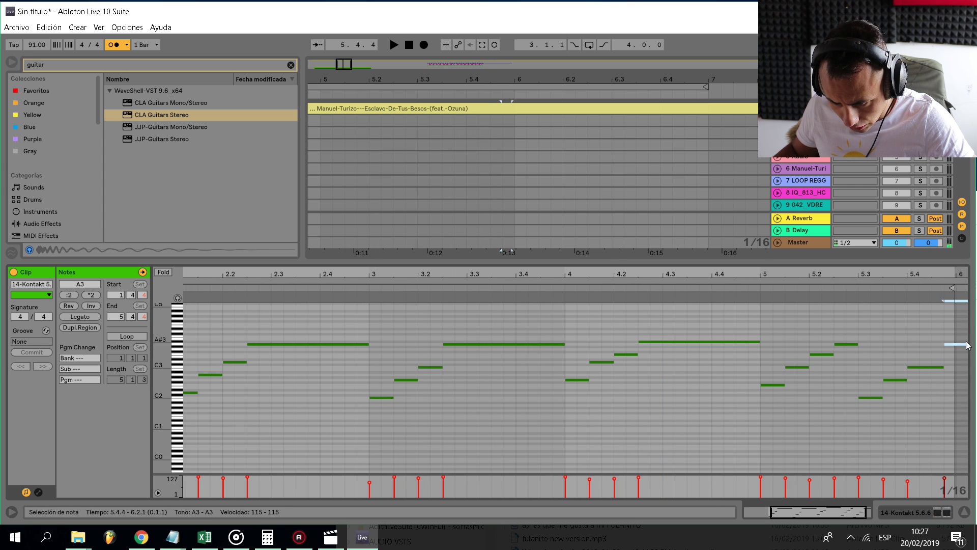
key(Right)
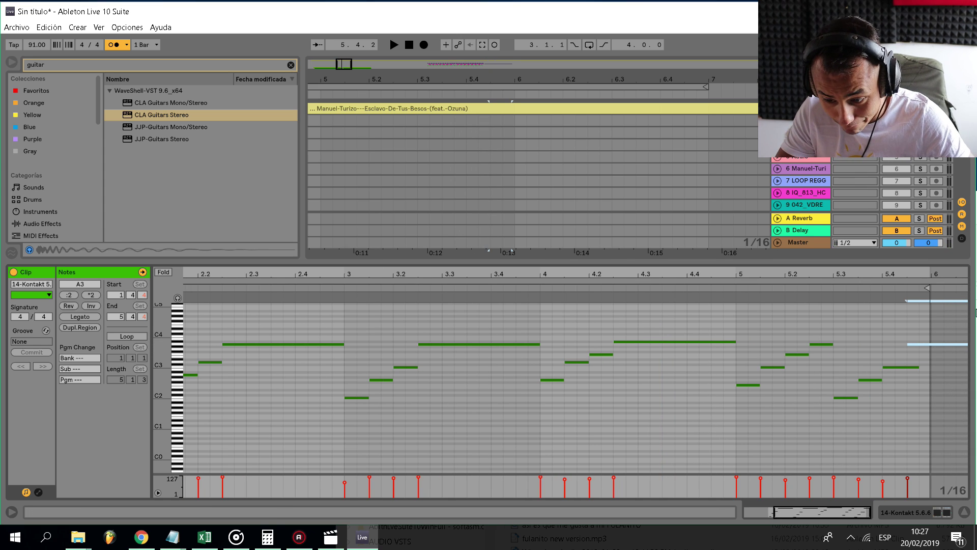
key(ctrl+alt+l)
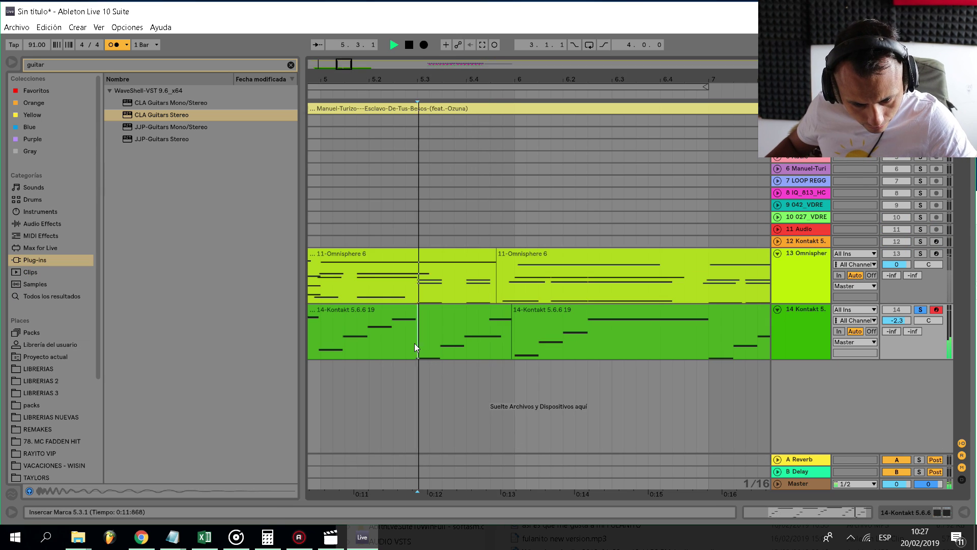
Play from 5.3.1 across the join between the two Kontakt clips, and stop in the second clip.
click(414, 343)
scroll(530, 351, up, 4)
scroll(514, 335, down, 9)
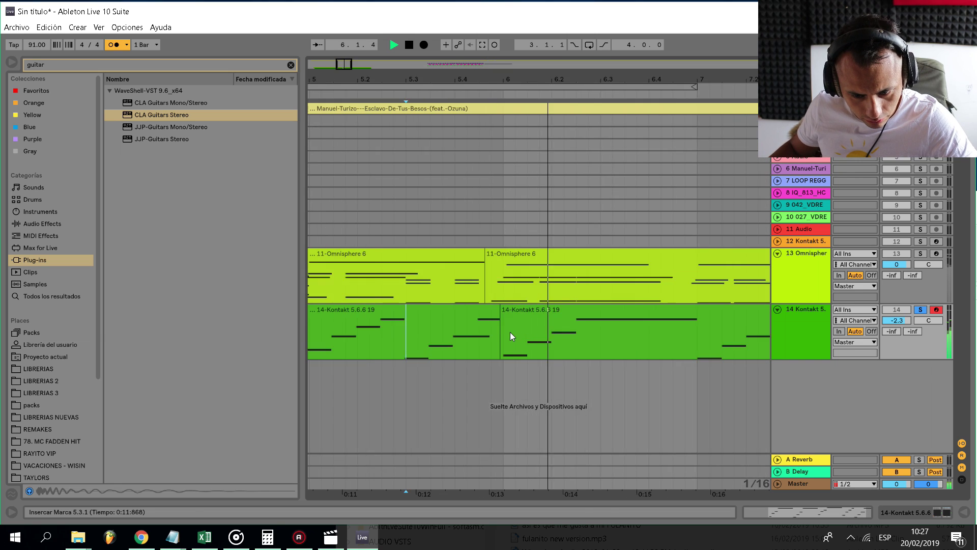
key(space)
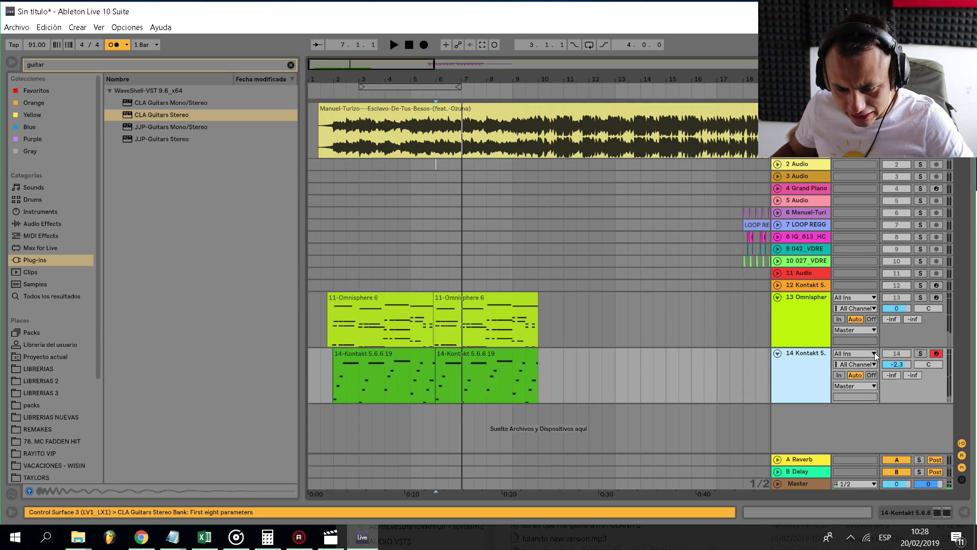
Display the Kontakt track's devices, and play the arrangement from 6.3.1.
double_click(803, 369)
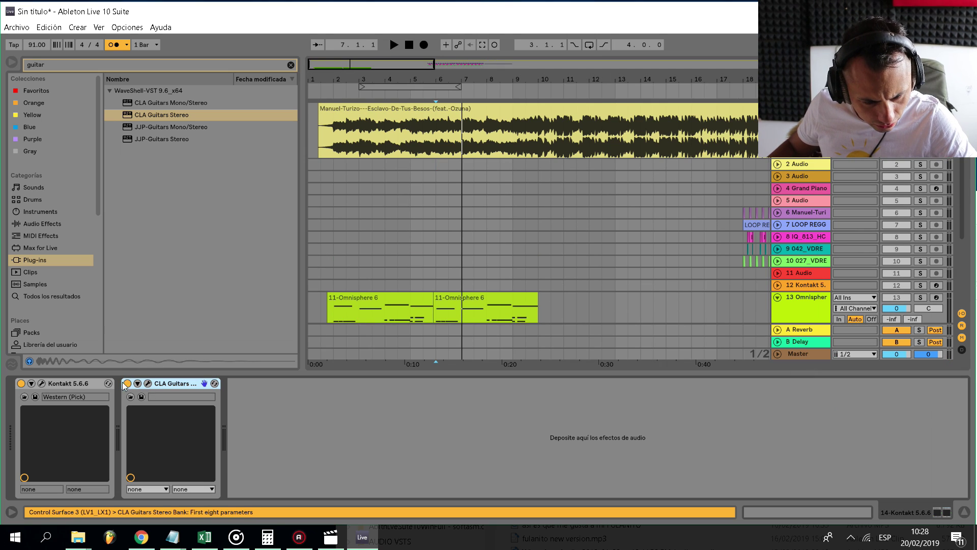
click(449, 261)
key(space)
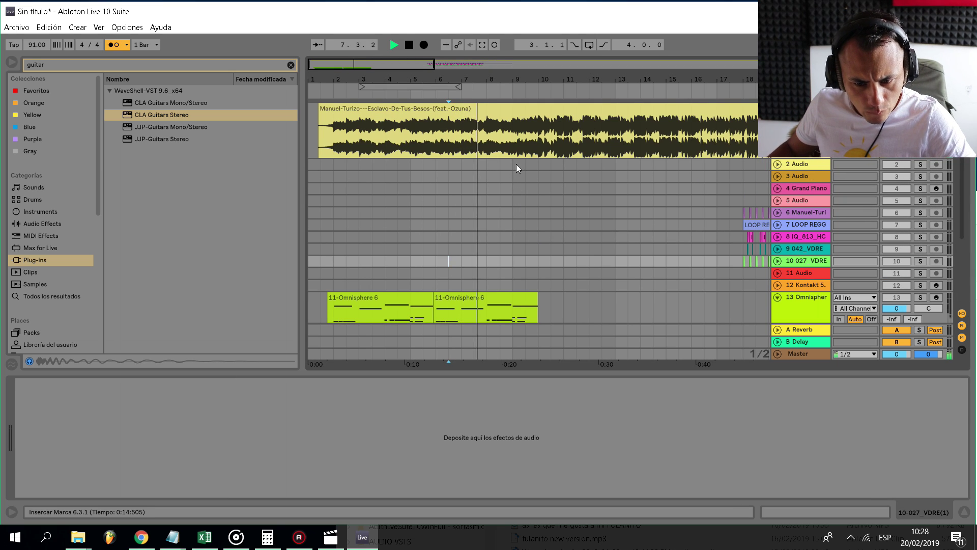
scroll(531, 163, down, 4)
scroll(455, 258, up, 2)
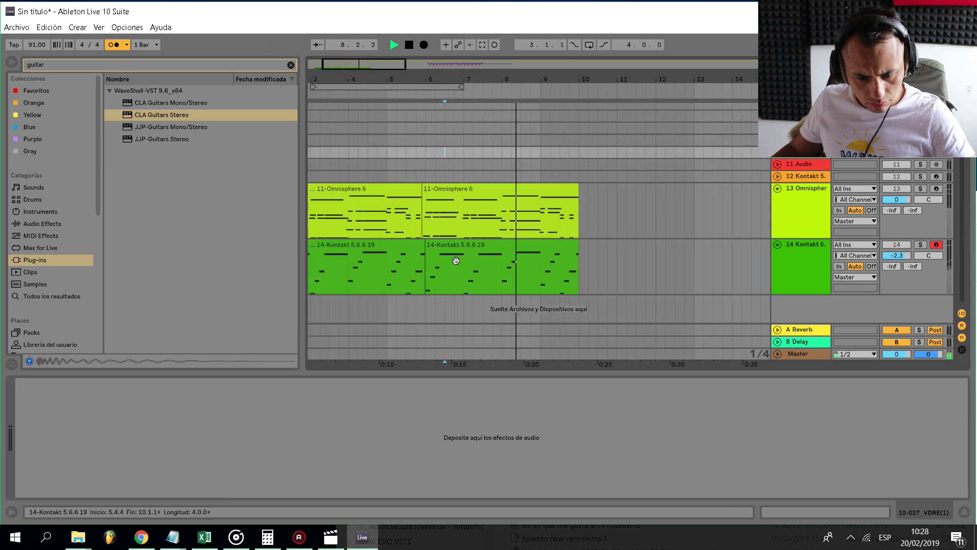
Open the second Kontakt clip's notes, stop playback, and lower the velocities of its C2 to D3 notes to 61–85.
double_click(497, 249)
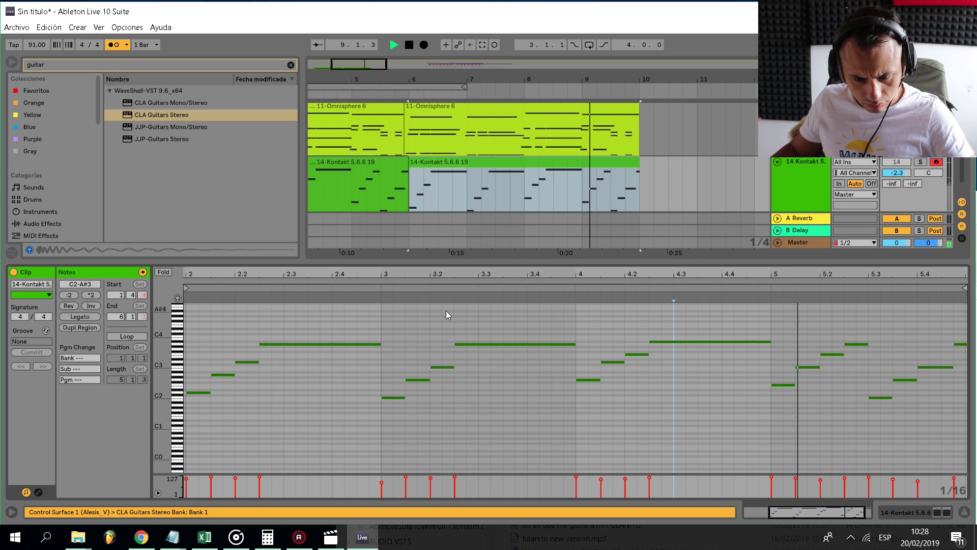
key(space)
drag(927, 423, 183, 352)
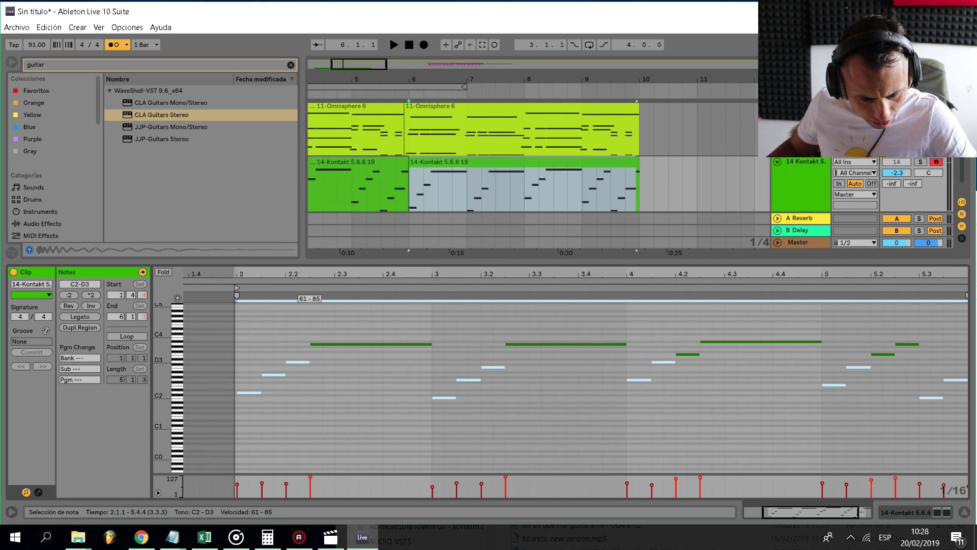
Lower the velocity of the second Kontakt clip's first D2 note, at 2.1.1, to 14.
click(273, 376)
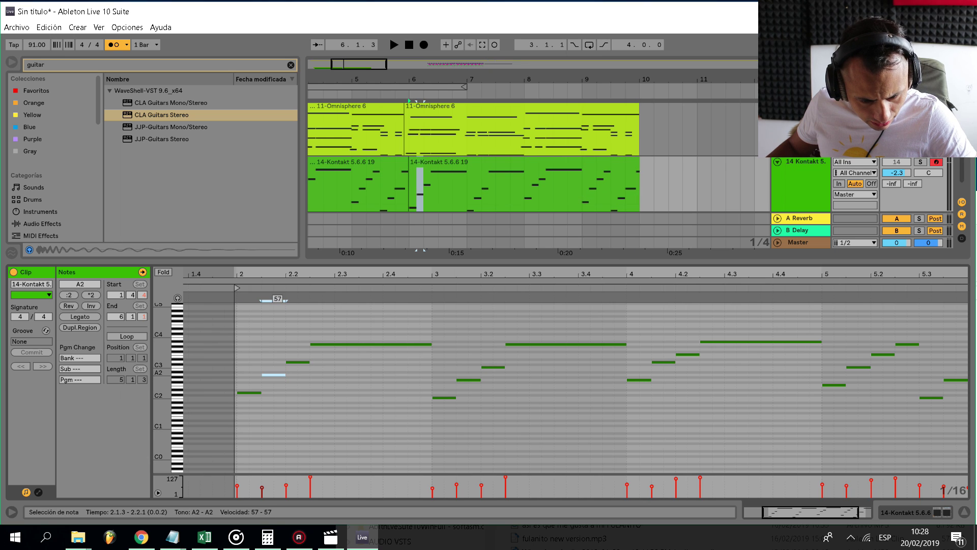
click(251, 395)
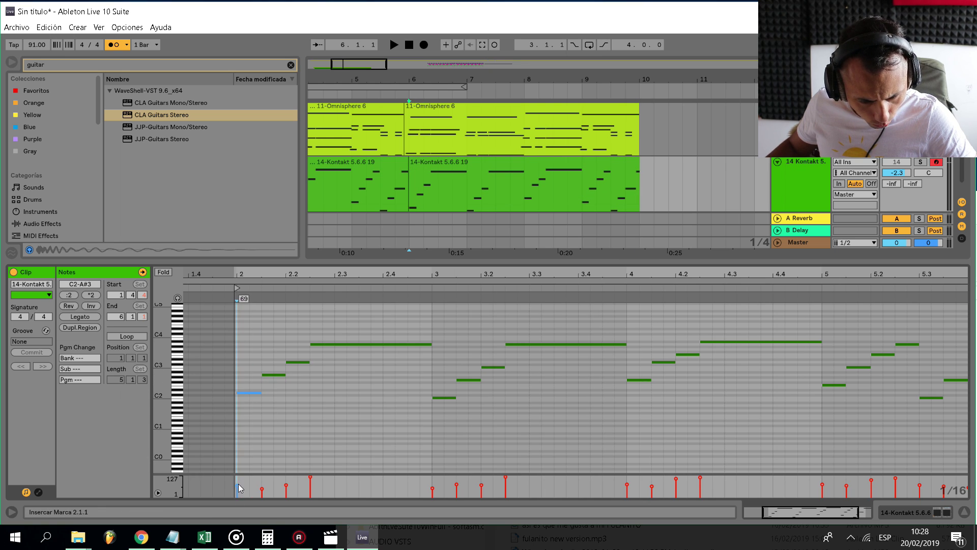
drag(239, 489, 240, 493)
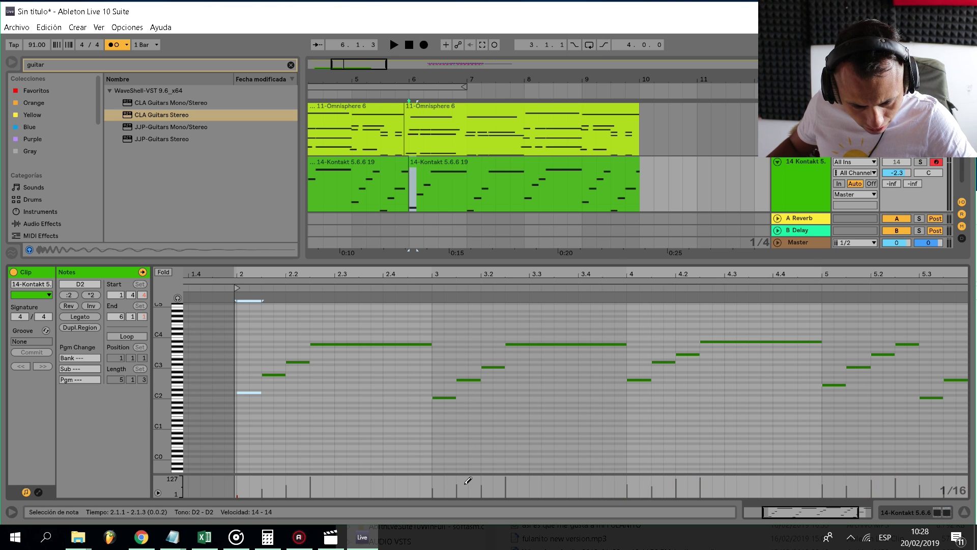
Set low velocities for the C2 and G2 notes at the start of bar 3 in the second Kontakt clip, and play it.
drag(463, 437, 449, 360)
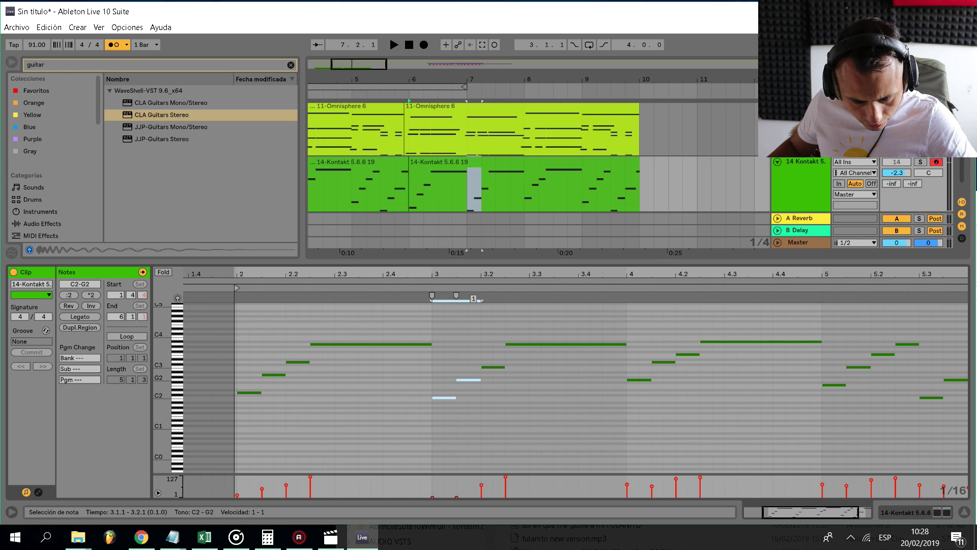
drag(469, 384, 469, 368)
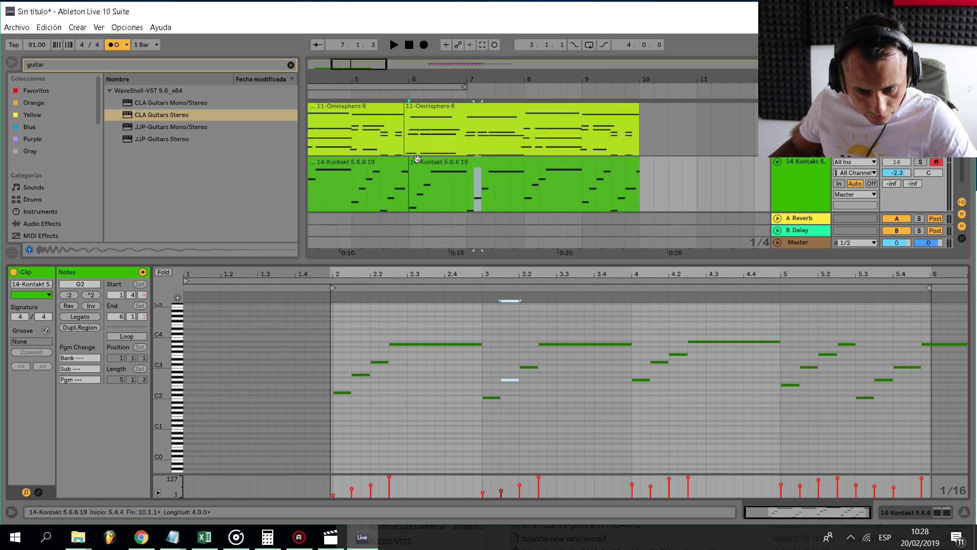
click(413, 195)
key(space)
Replace the first Kontakt clip with a copy of the edited second clip placed at bar 2.
click(477, 161)
scroll(418, 202, down, 4)
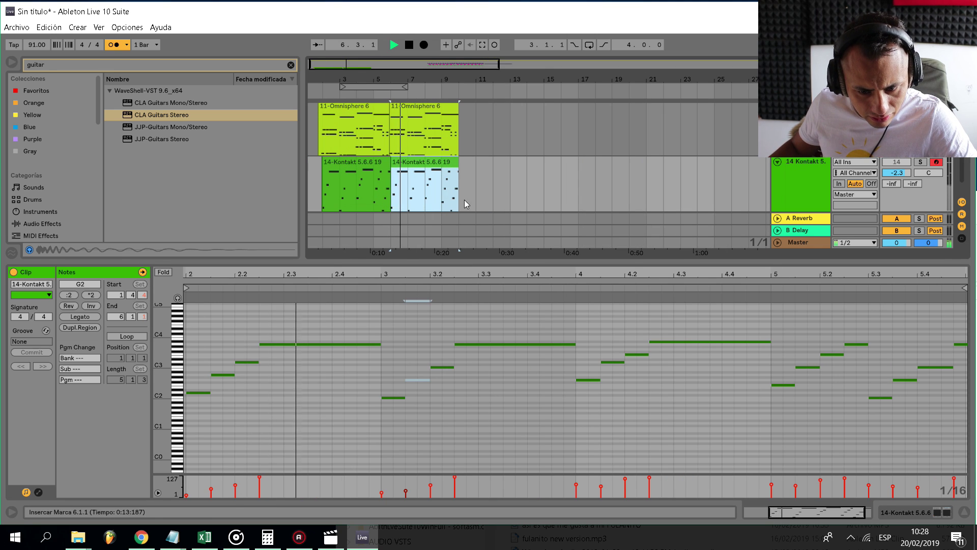
scroll(393, 202, down, 1)
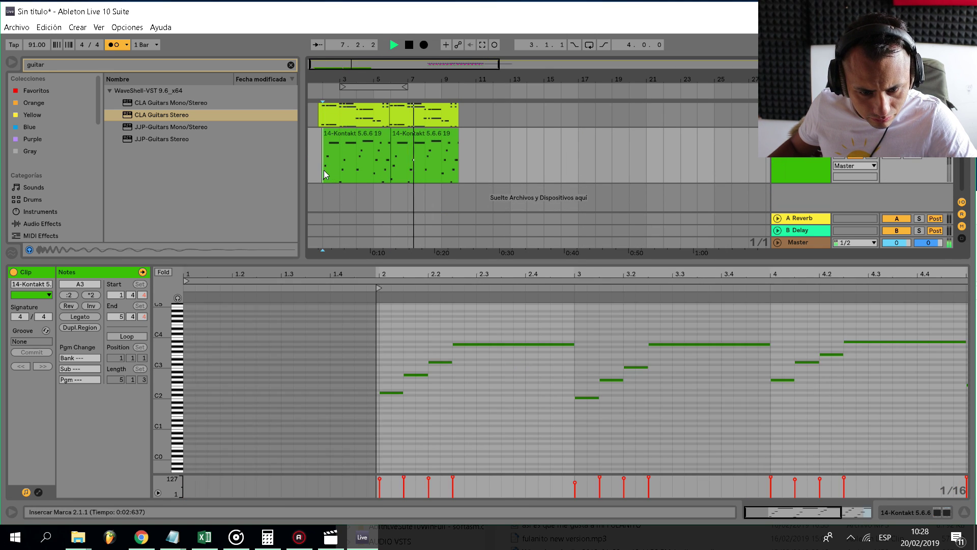
click(323, 170)
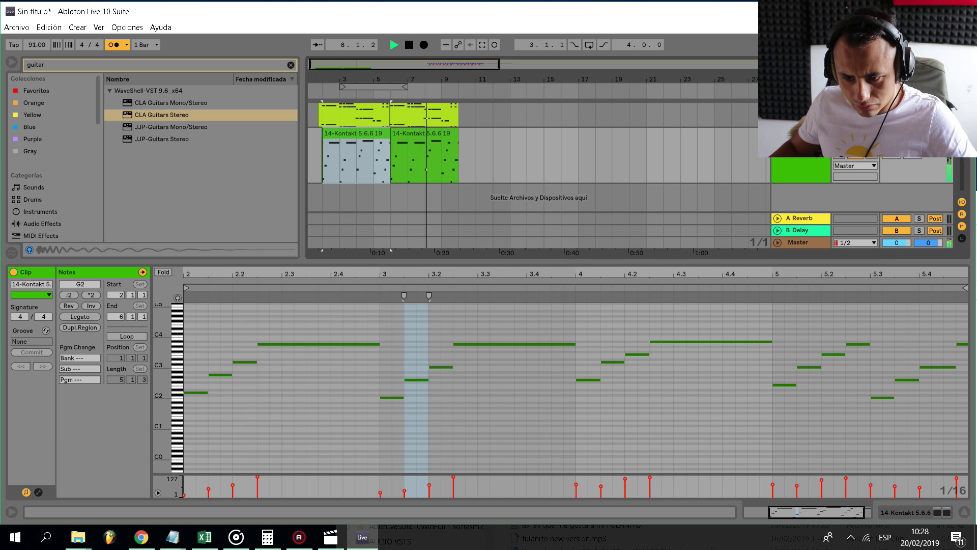
Play the arrangement from bar 10 to hear the reference song.
key(ctrl+alt+l)
scroll(450, 179, up, 3)
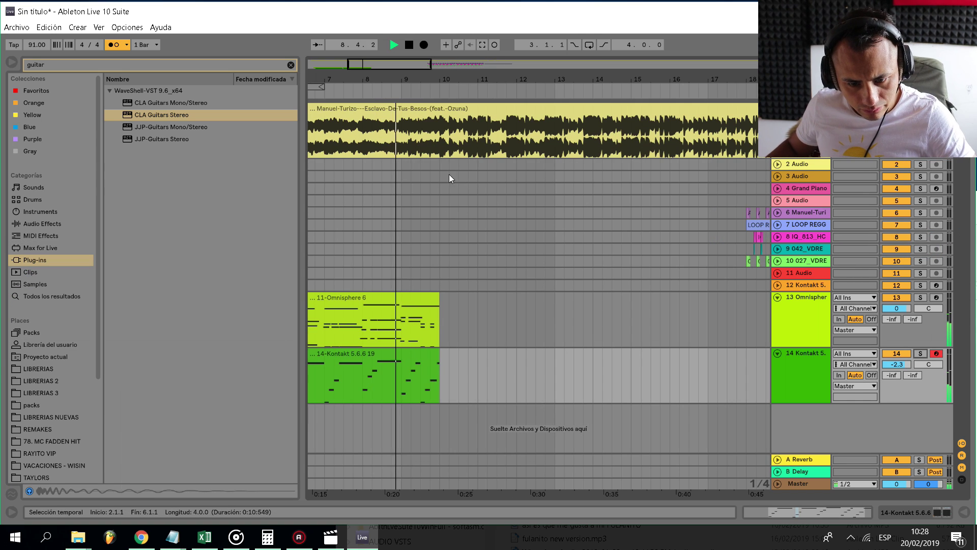
click(441, 164)
key(space)
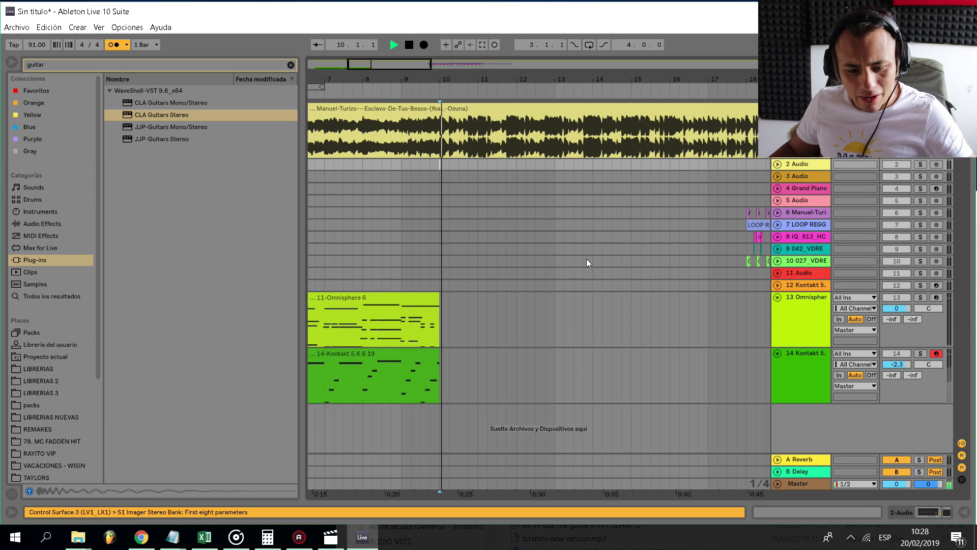
click(440, 286)
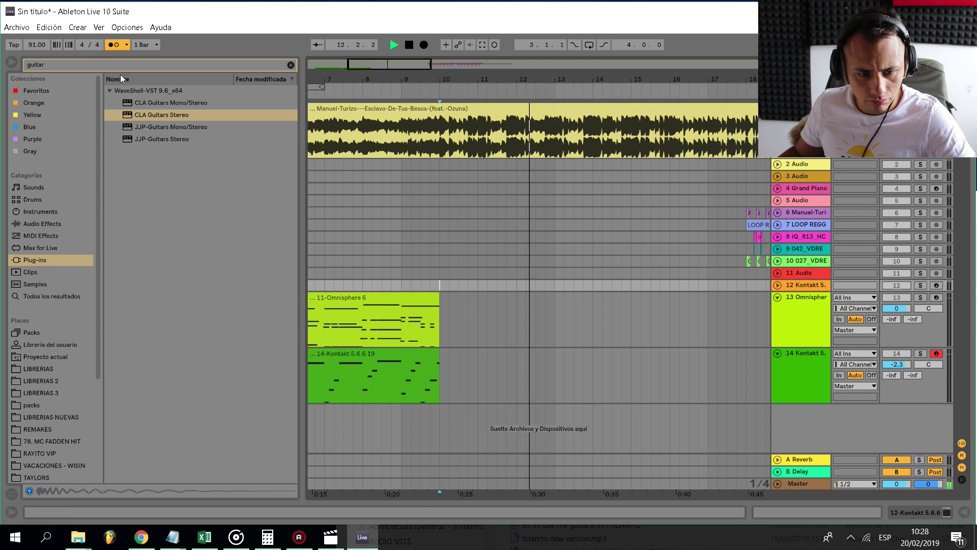
key(space)
Search the plug-ins for serum and load Serum_x64 on a new track below the Kontakt track.
click(58, 65)
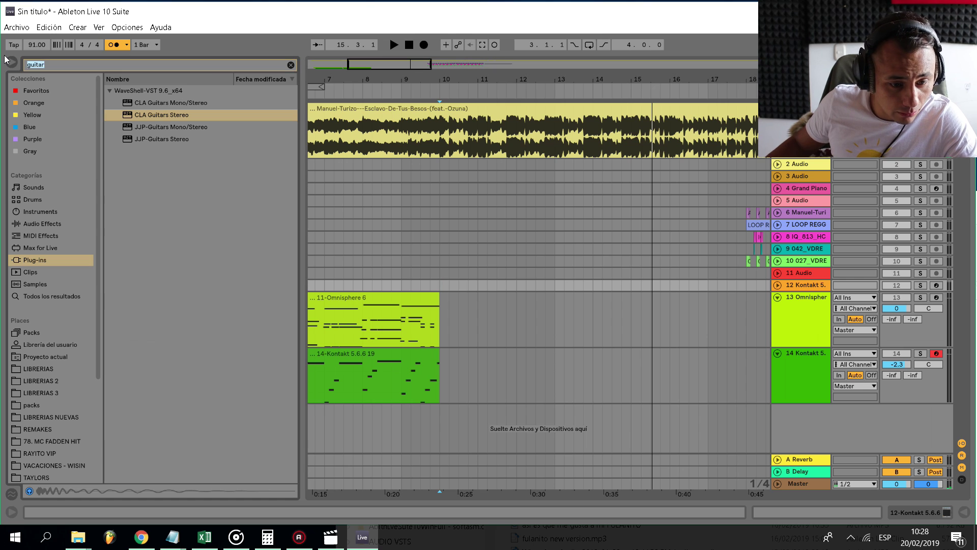
text(serum)
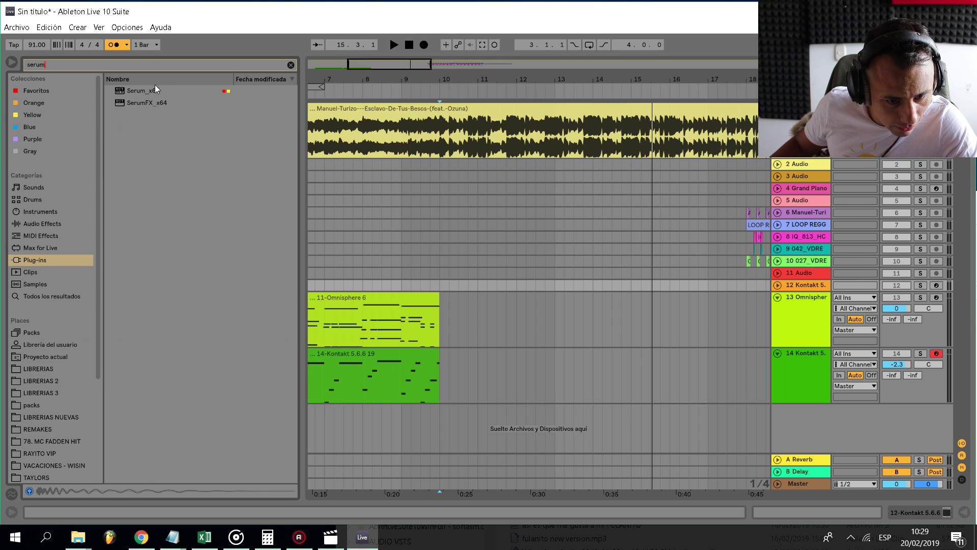
drag(155, 91, 469, 375)
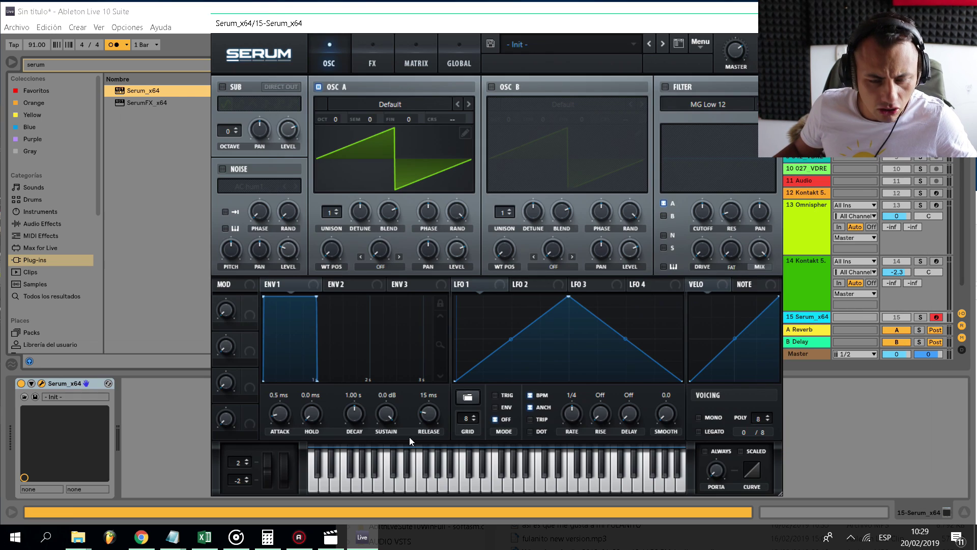
click(535, 53)
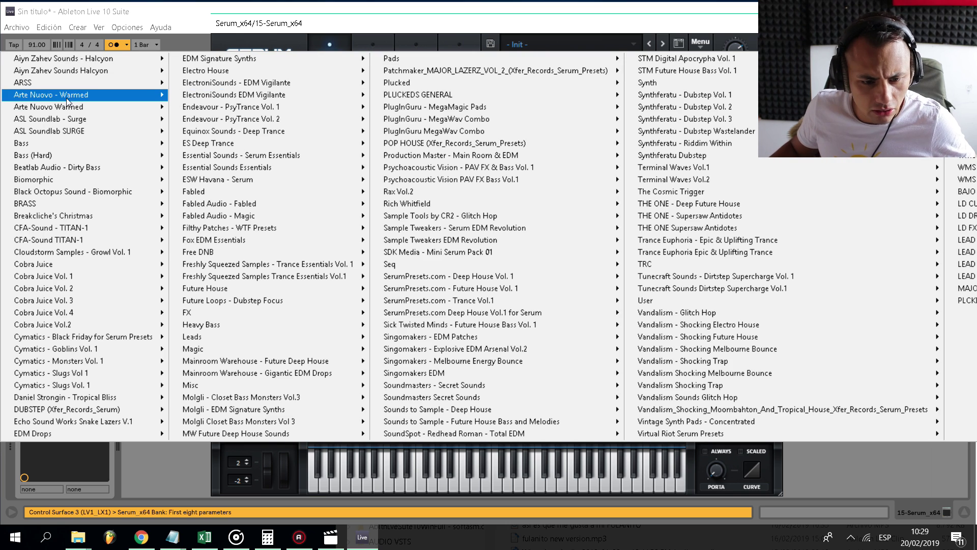
mouse_move(102, 82)
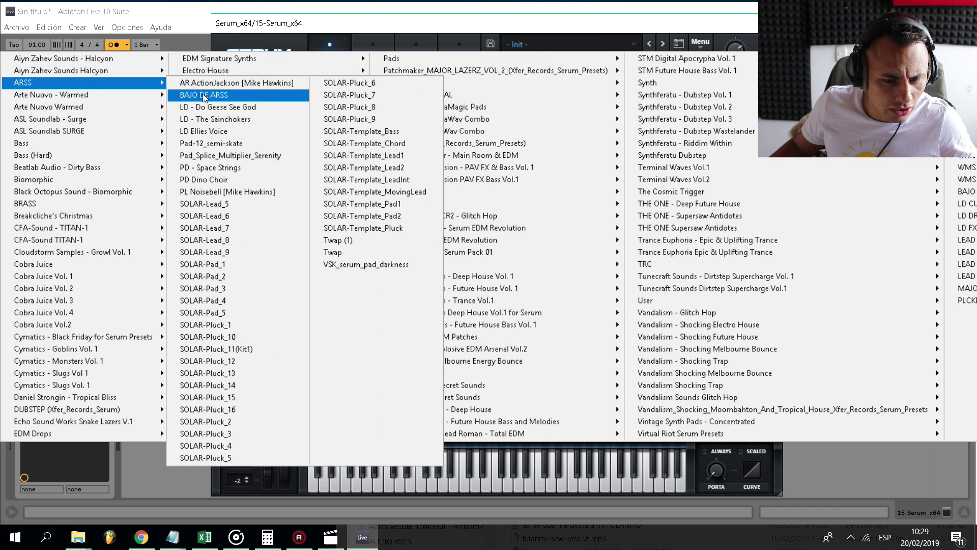
click(258, 40)
click(412, 100)
click(413, 101)
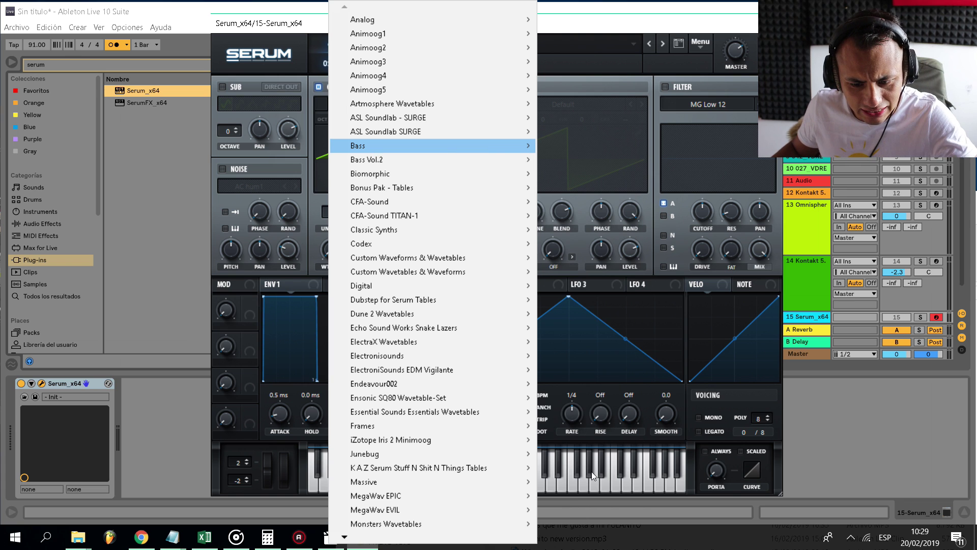
click(585, 49)
Load the BAJO DE ARSS preset from the ARSS folder in Serum.
click(580, 44)
mouse_move(23, 84)
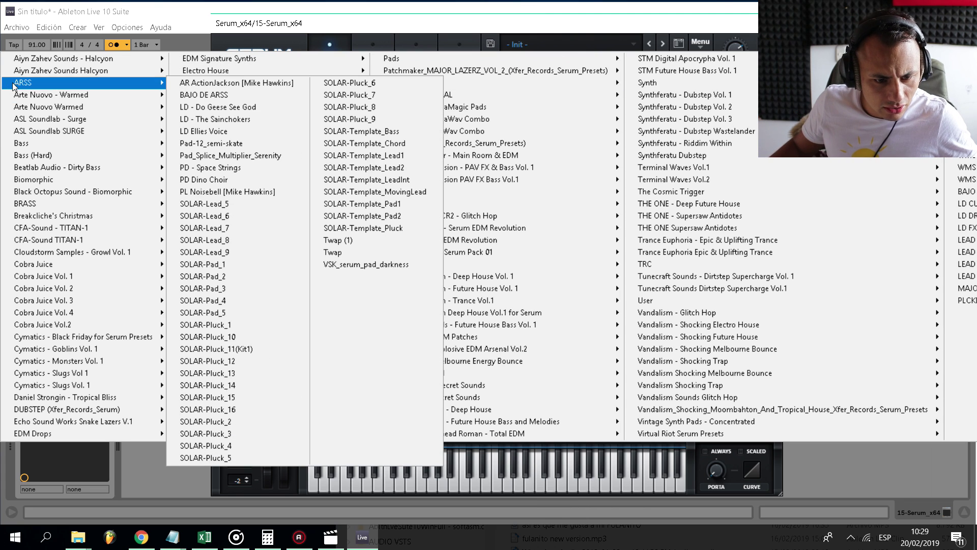
click(214, 97)
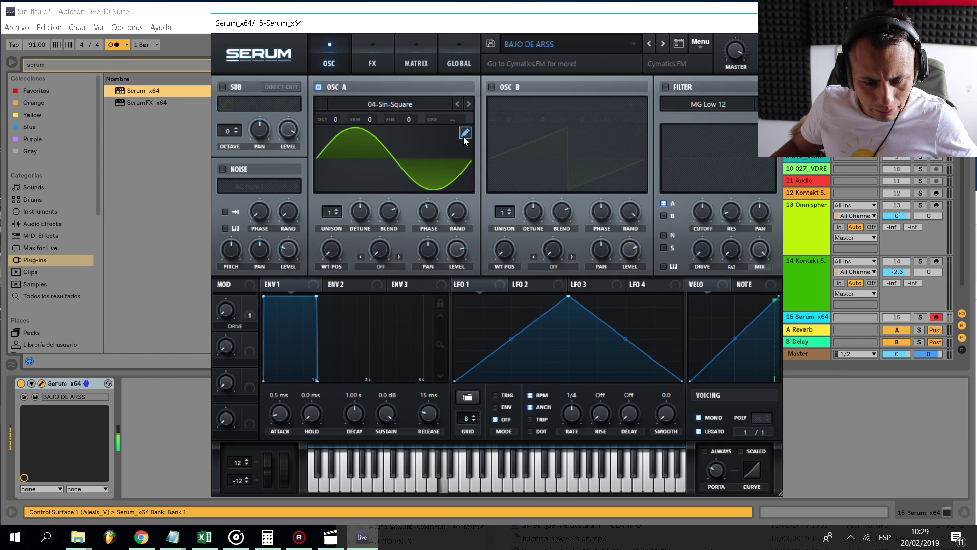
Solo the Serum track and record a bass line on it from bar 10 to bar 18.
scroll(869, 264, down, 2)
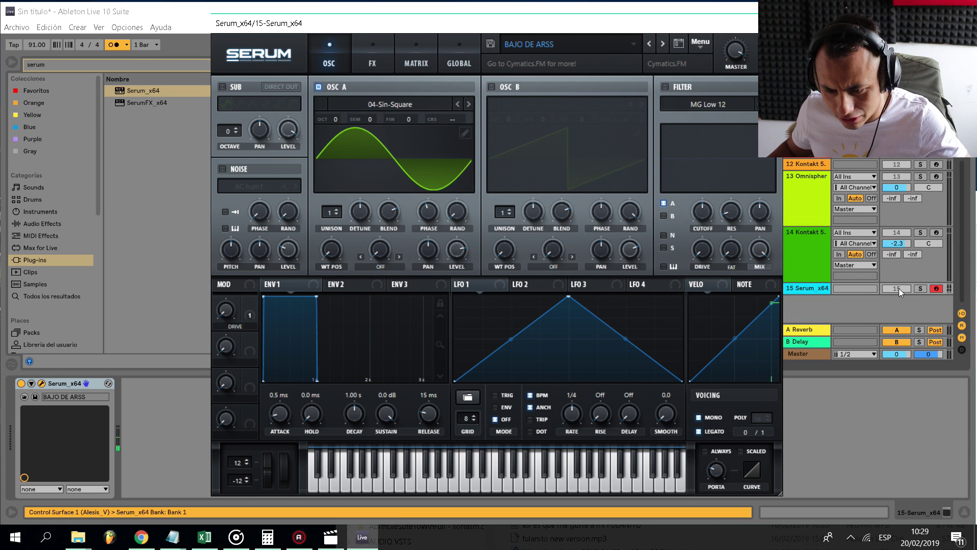
key(ctrl+alt+p)
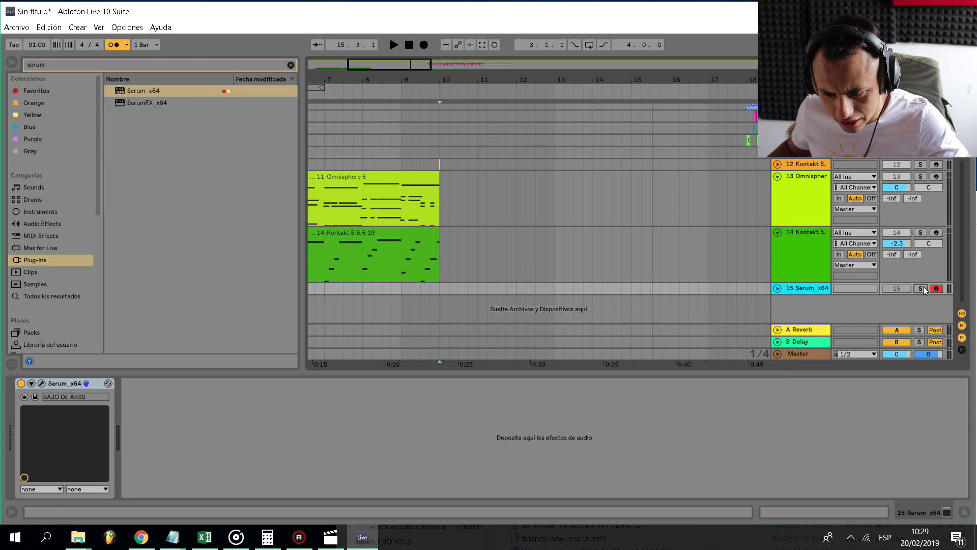
click(443, 213)
key(F9)
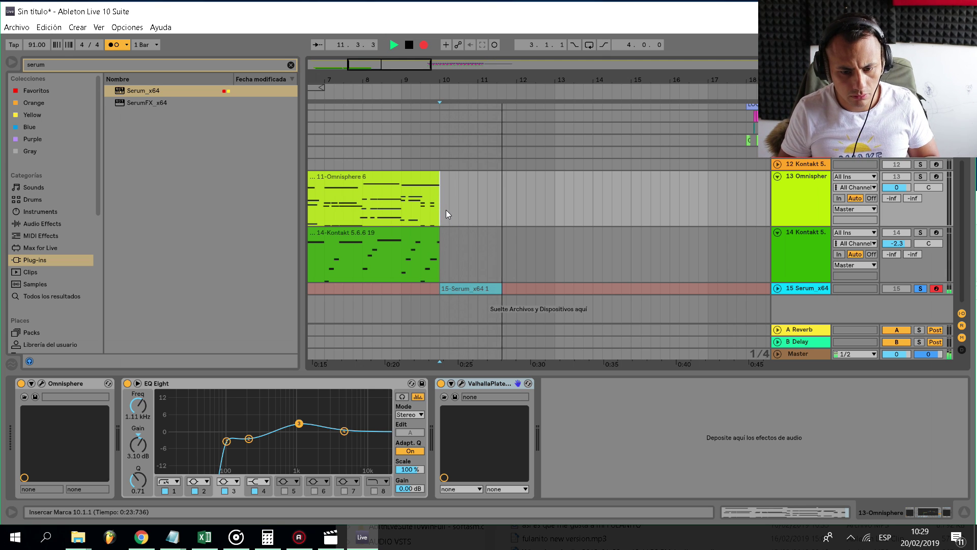
click(506, 262)
key(space)
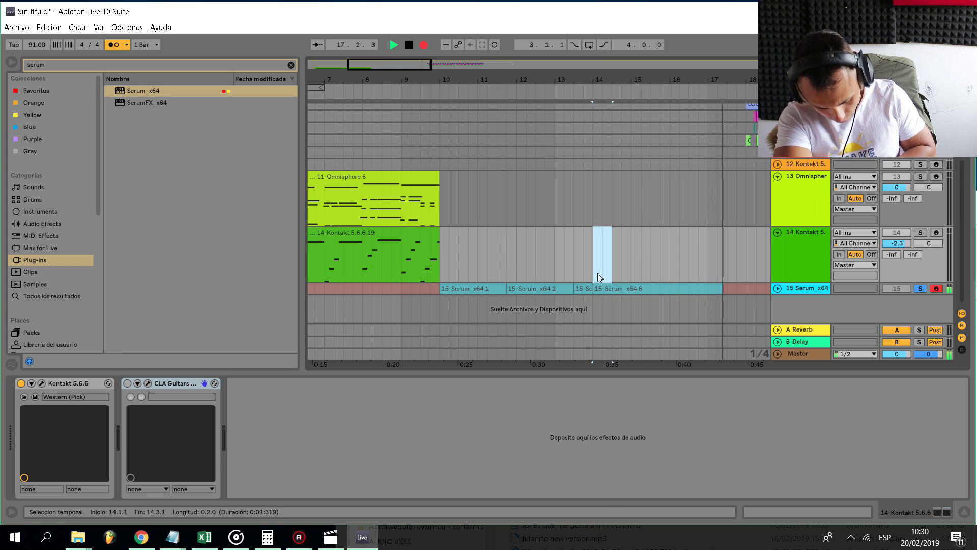
key(space)
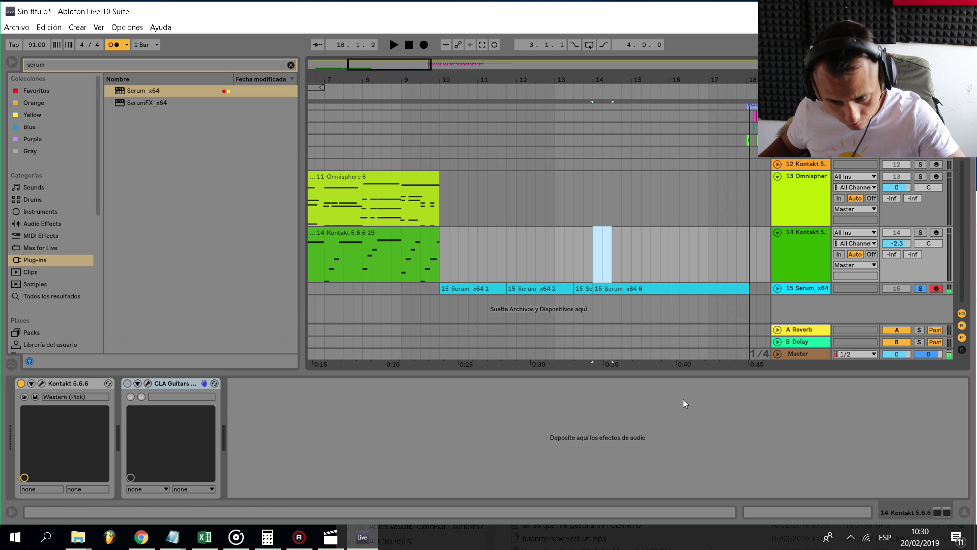
Play the end of the Serum recording from bar 17 and delete the part after 17.3.
click(707, 275)
key(space)
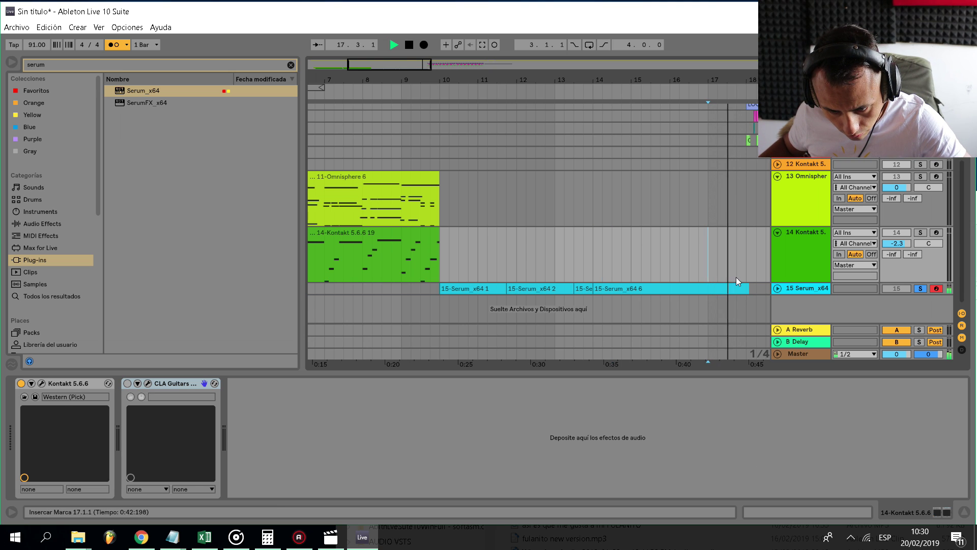
drag(728, 274, 766, 288)
key(Delete)
Play from 17.3 and record a new ending of about one bar on the Serum track from there.
click(718, 268)
key(space)
key(space)
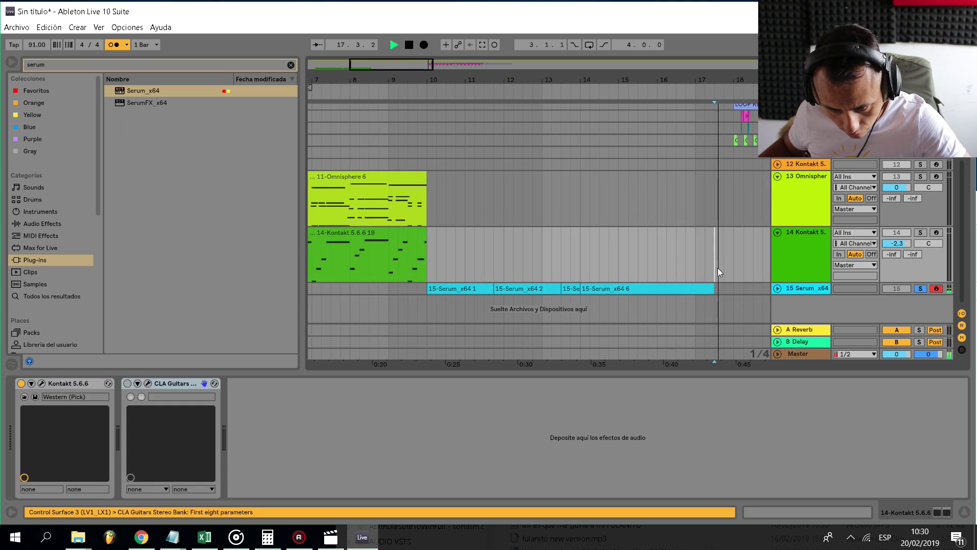
key(space)
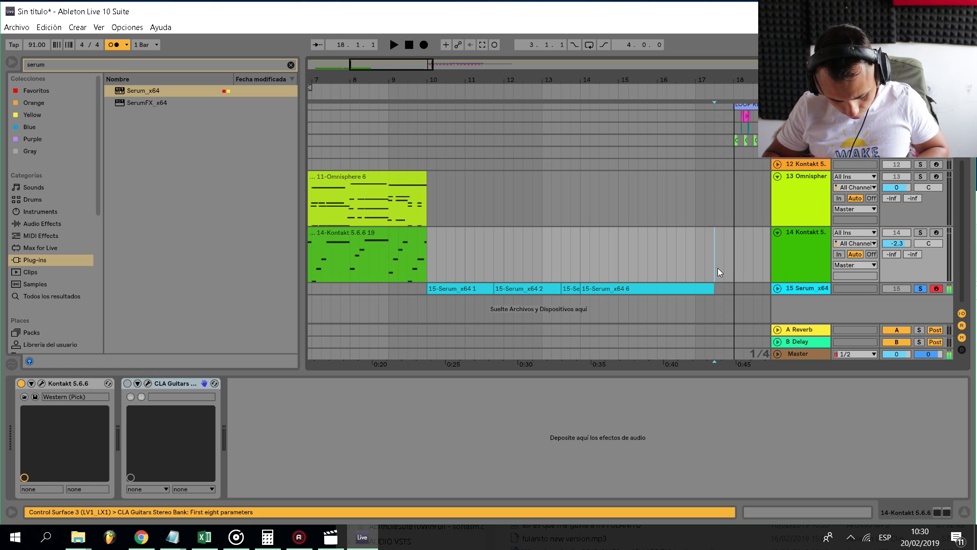
key(F9)
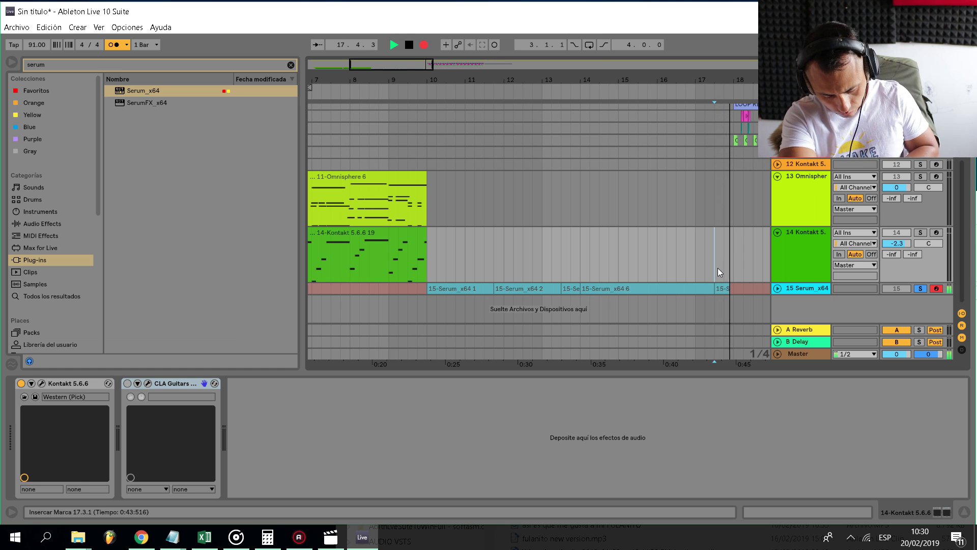
key(space)
Consolidate the Serum clips into one and quantize the start and end of all its notes to 1/16 at 100 %.
click(473, 293)
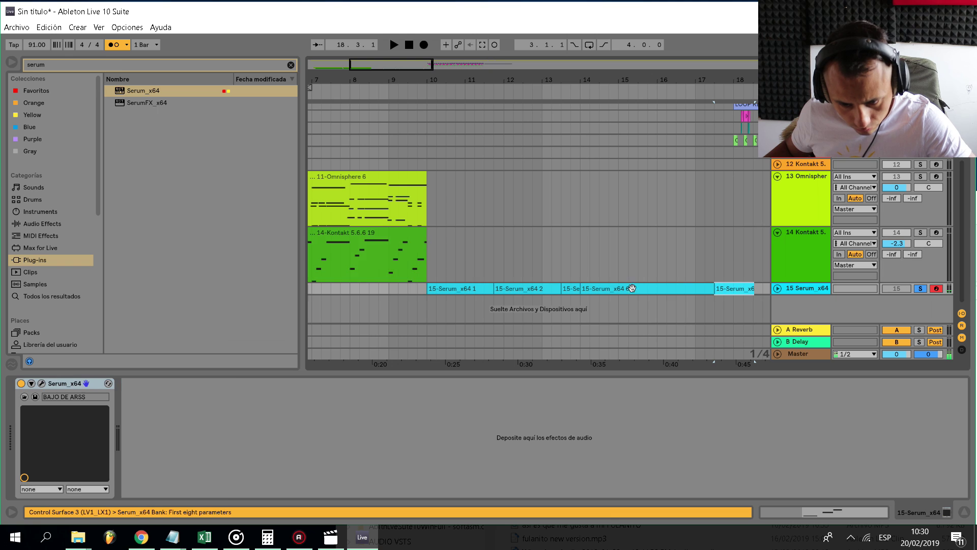
double_click(474, 290)
key(ctrl+a)
key(ctrl+u)
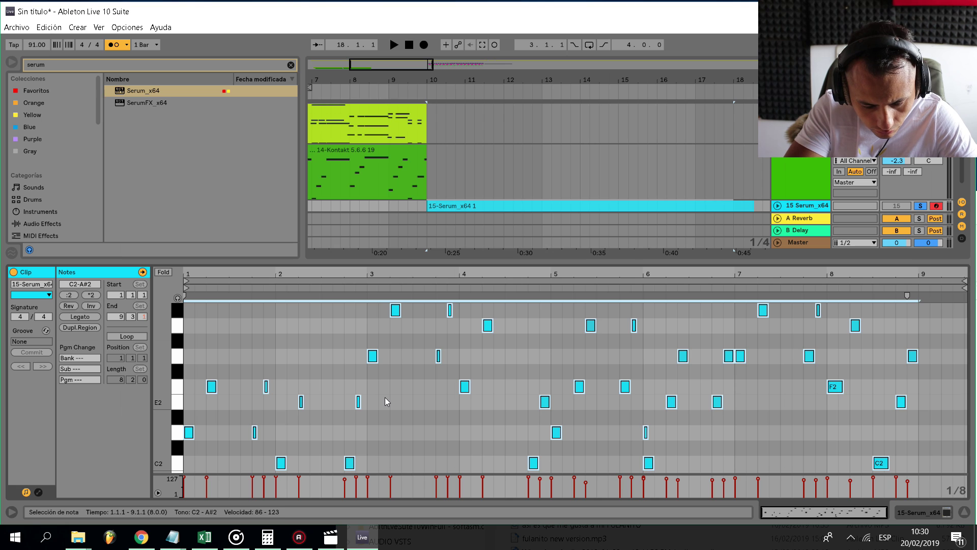
key(ctrl+z)
key(ctrl+shift+u)
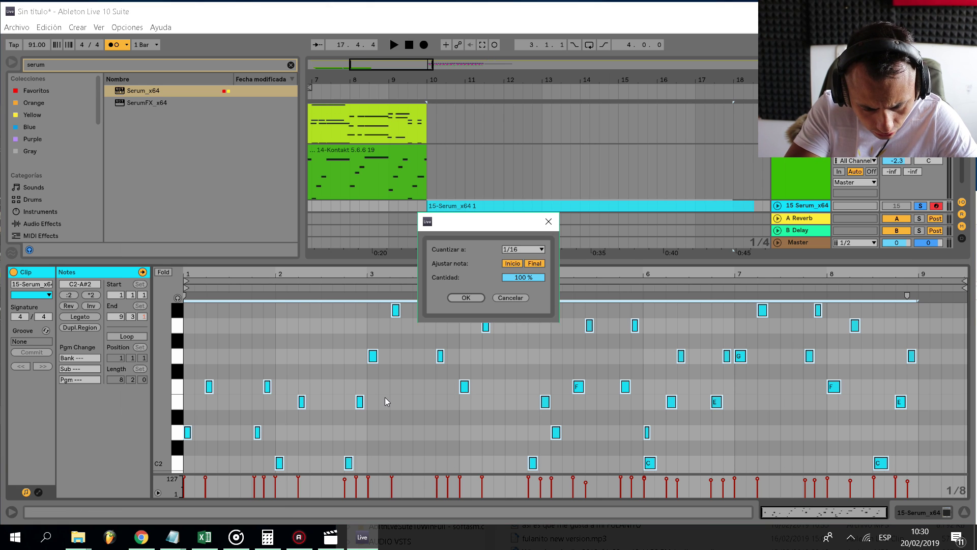
click(473, 300)
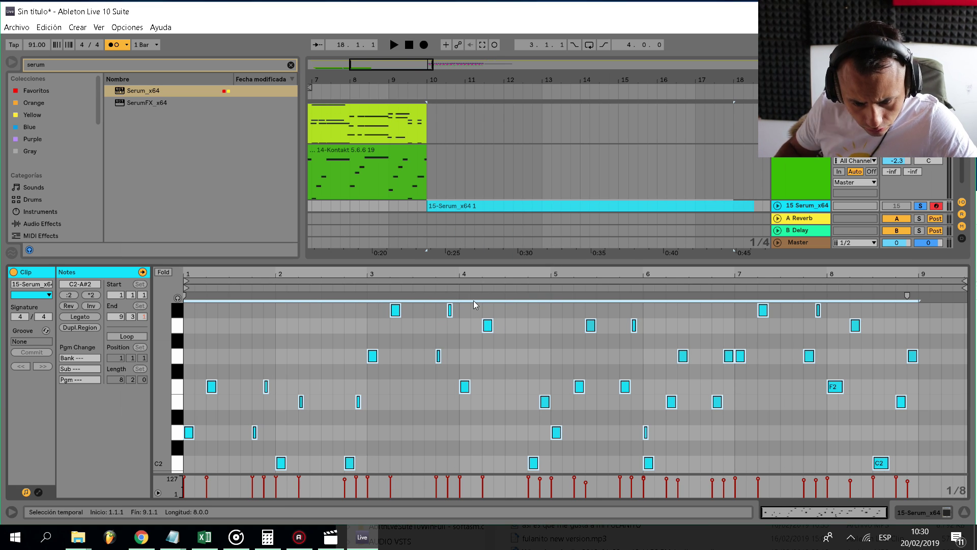
Resize all the bass notes in grid steps to an even 1/8 length and play the clip from bar 10.
key(shift+Left)
key(shift+Left)
key(shift+Left)
key(shift+Right)
key(shift+Right)
key(shift+Left)
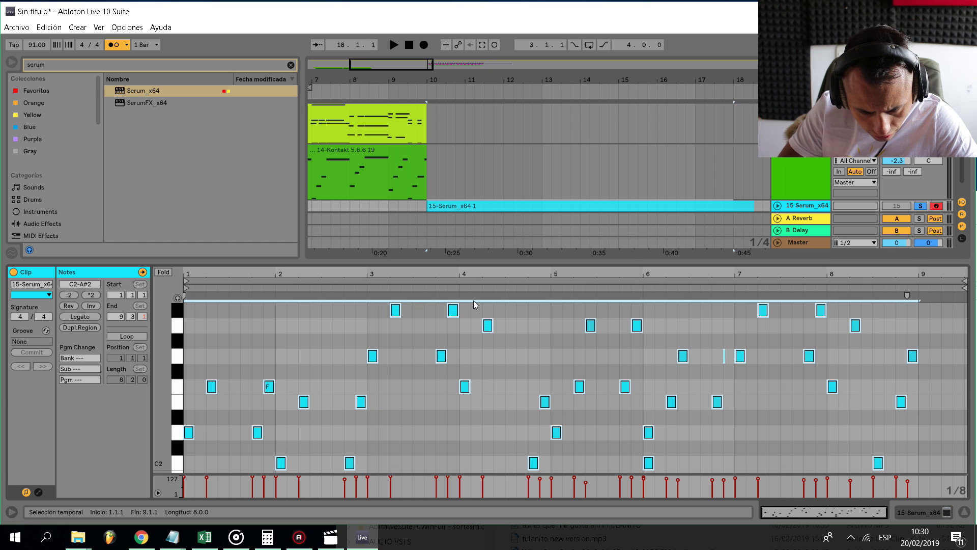
key(space)
key(ctrl+alt+l)
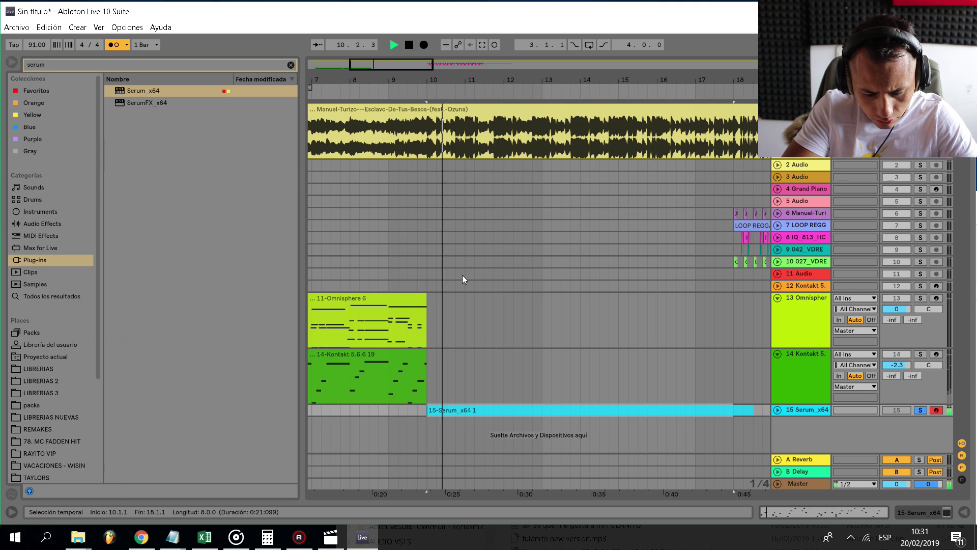
Transpose all notes of the Serum clip down one octave and play it from bar 10.
double_click(486, 412)
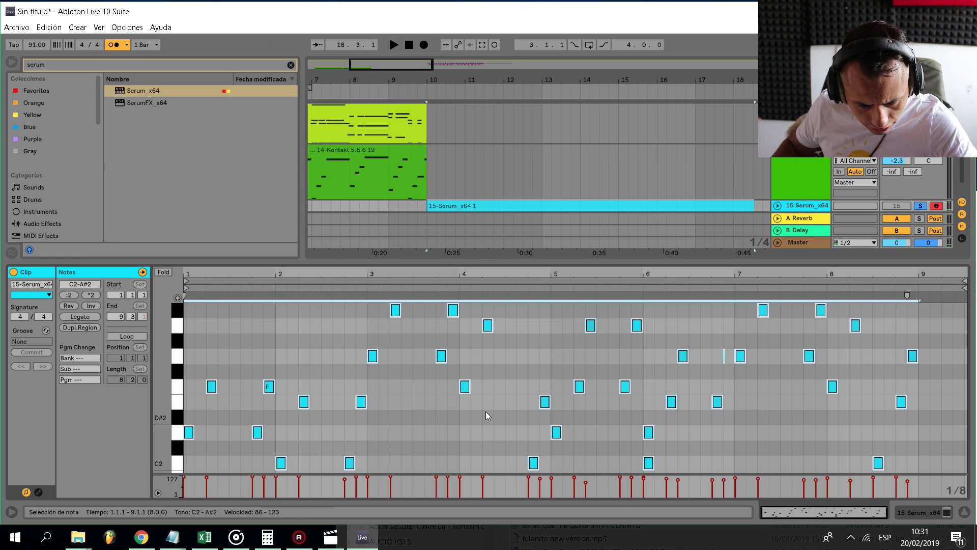
key(shift+Down)
key(space)
key(ctrl+alt+l)
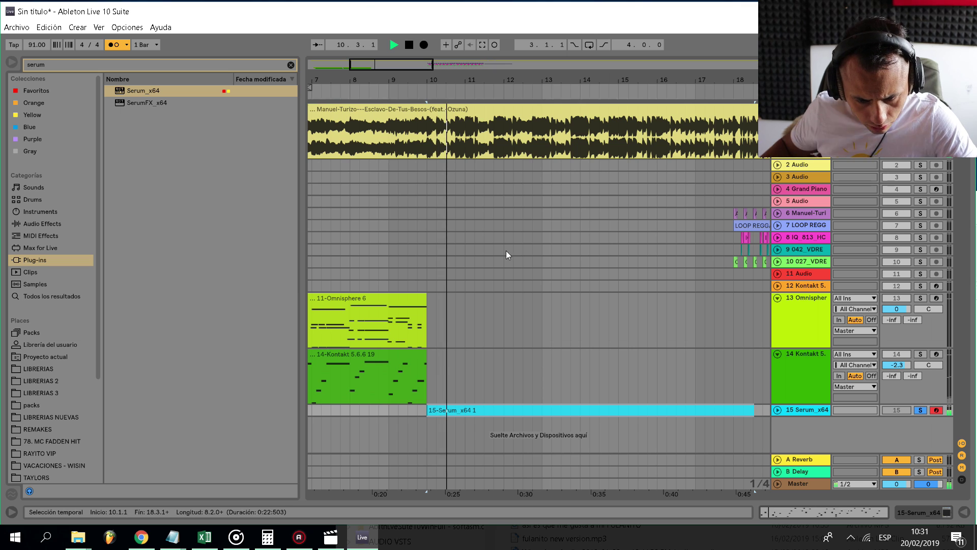
Insert a new MIDI track directly below the Omnisphere track.
click(419, 254)
key(minus)
key(minus)
key(minus)
key(minus)
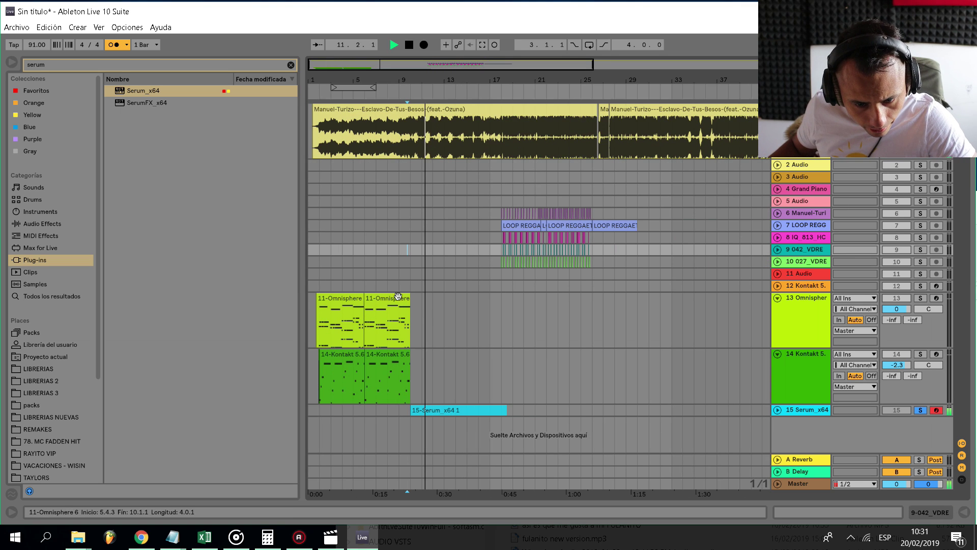
click(796, 302)
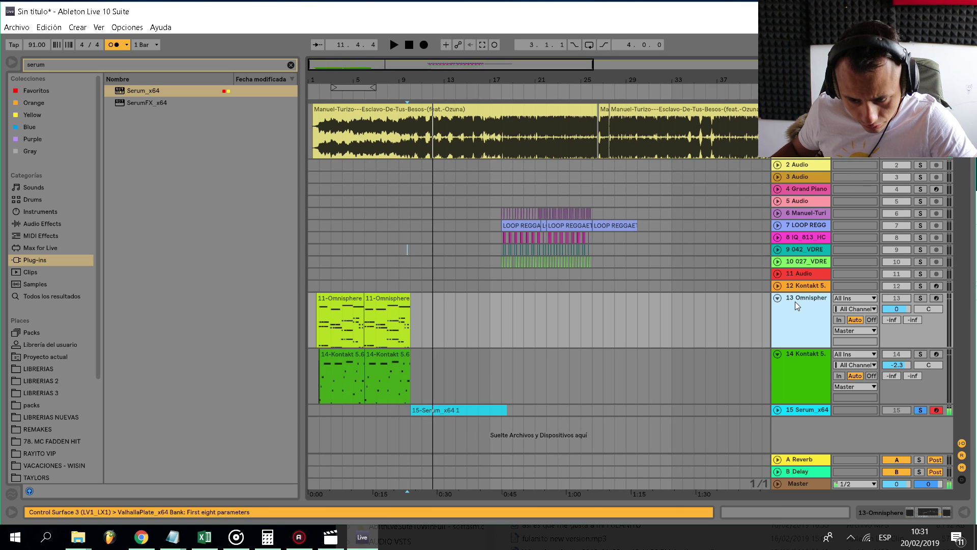
key(ctrl+shift+t)
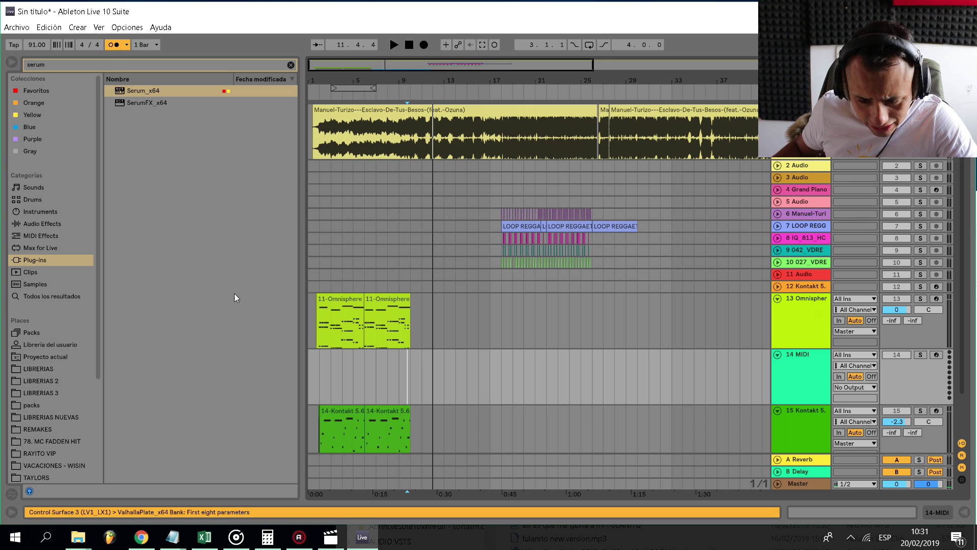
Search the plug-ins for "vps" and load VPS Avenger_x64 on the new MIDI track.
scroll(31, 243, down, 4)
click(33, 210)
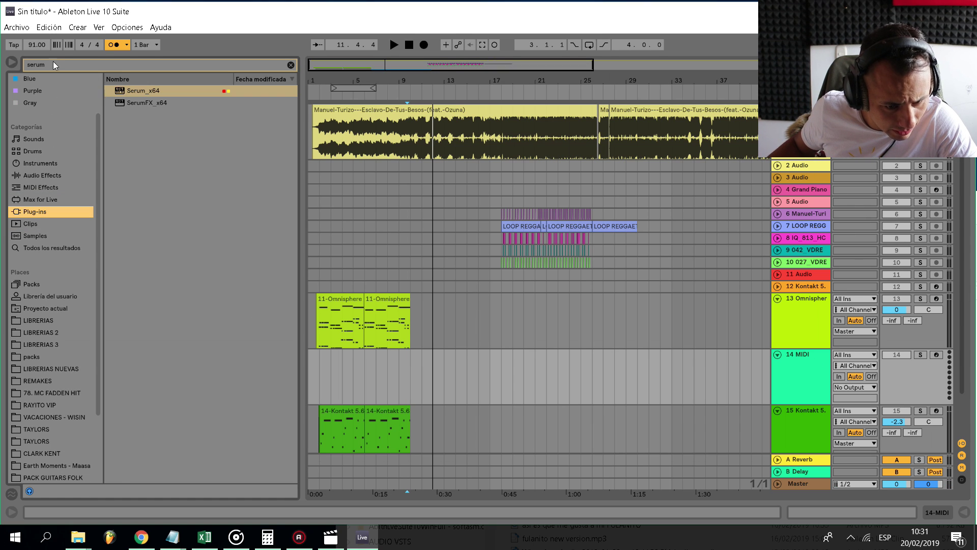
click(83, 63)
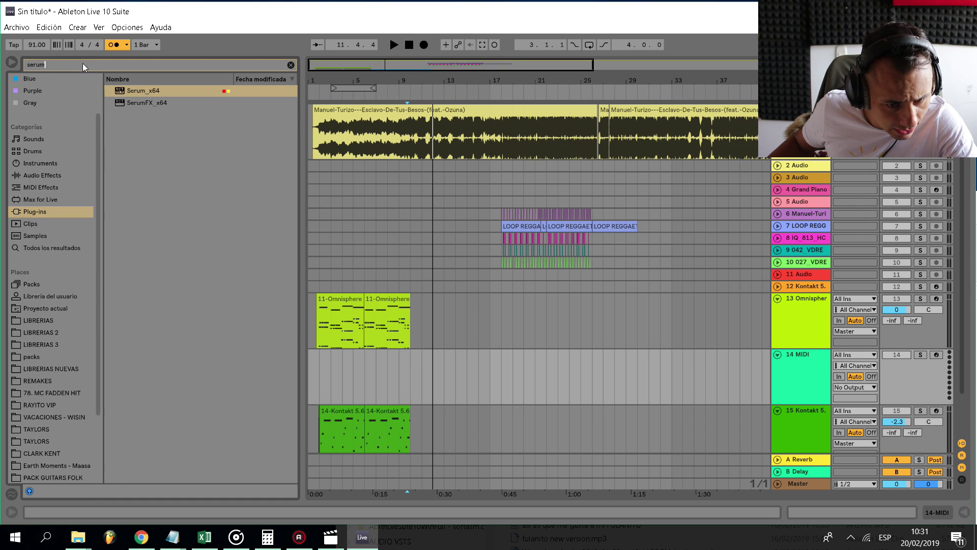
key(BackSpace)
key(BackSpace)
key(BackSpace)
key(BackSpace)
key(BackSpace)
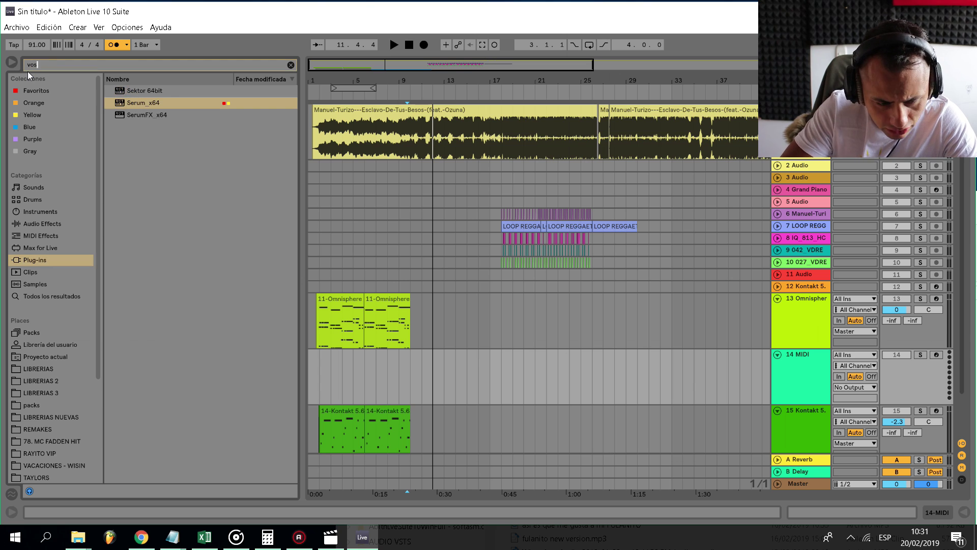
text(v)
text(vps)
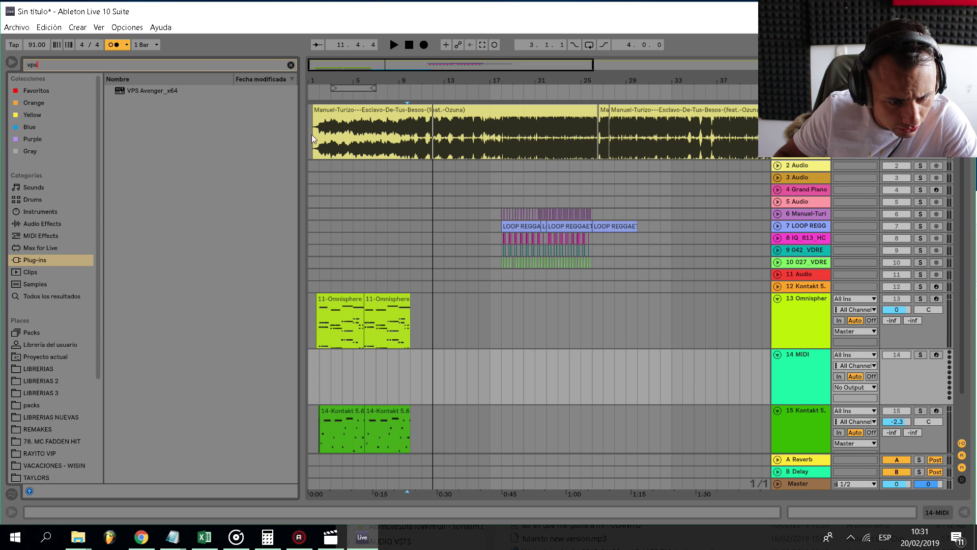
click(123, 91)
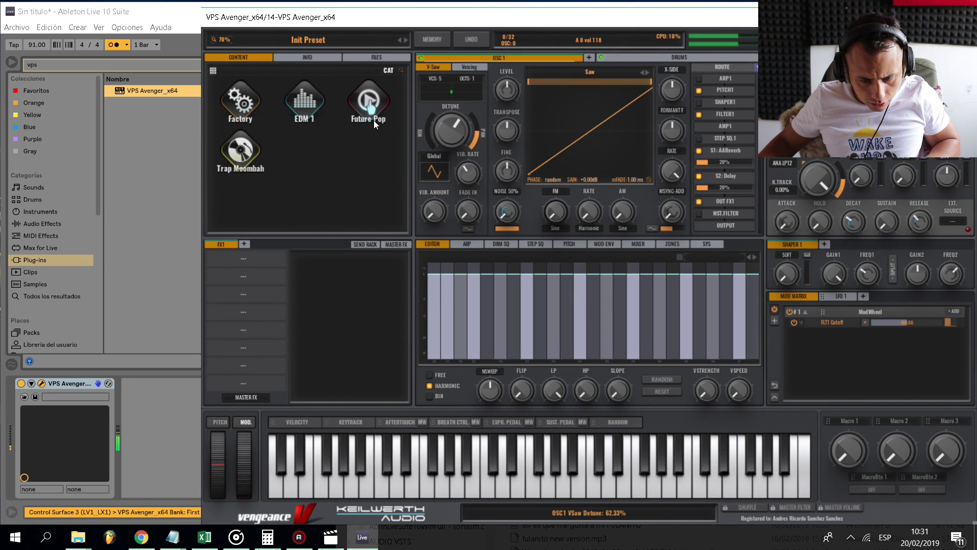
Load the PL Summertime preset from Avenger's Factory Plucked category and close the plug-in window.
click(246, 120)
click(245, 165)
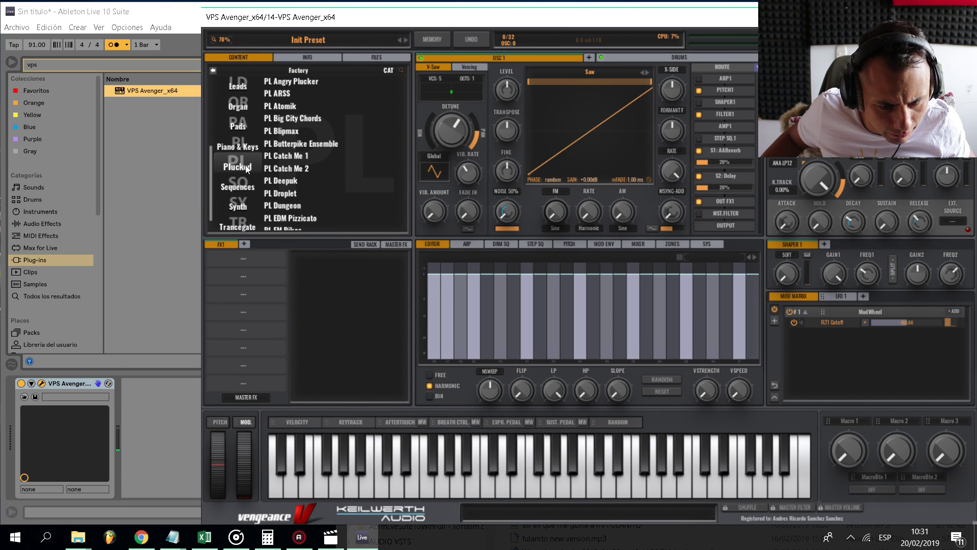
click(291, 101)
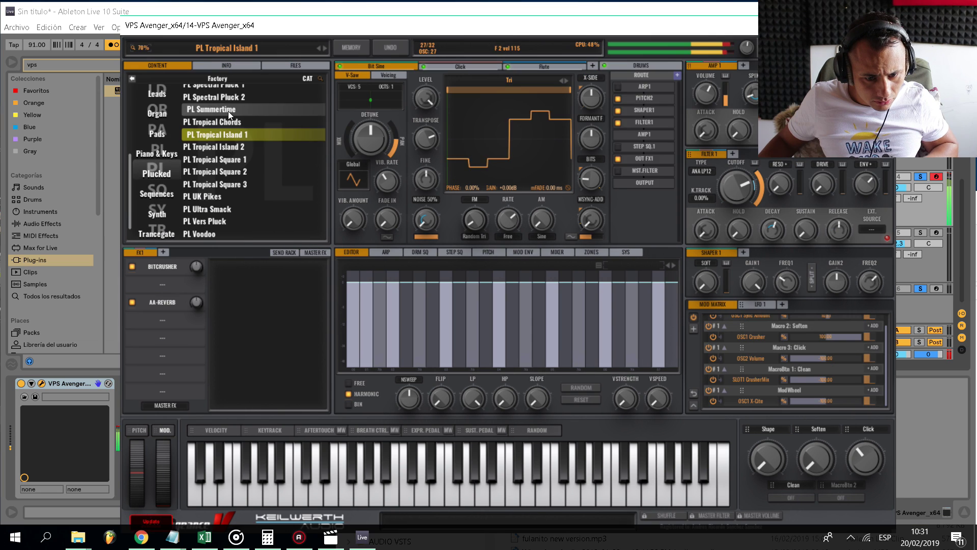
click(229, 111)
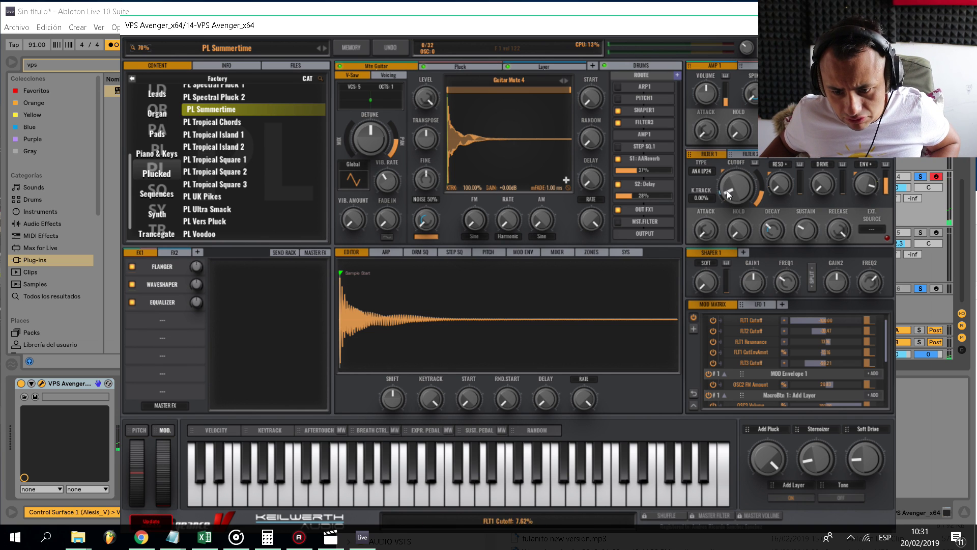
click(885, 25)
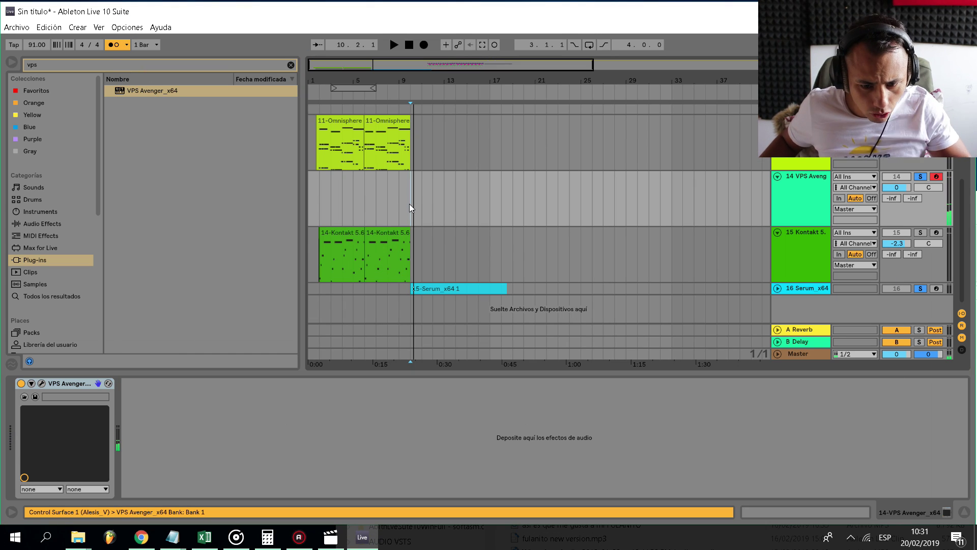
Play the arrangement from bar 10 with the Serum bass line.
key(space)
scroll(419, 194, up, 5)
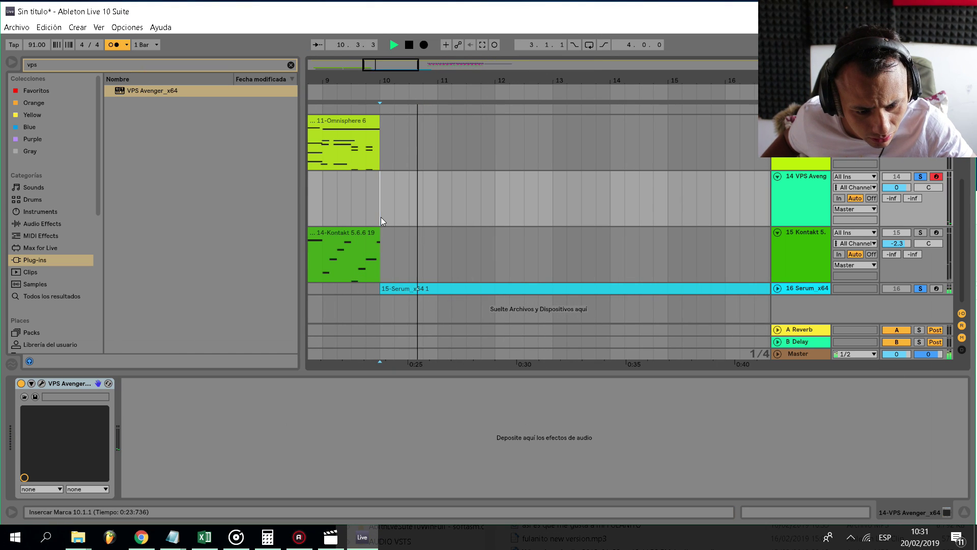
key(space)
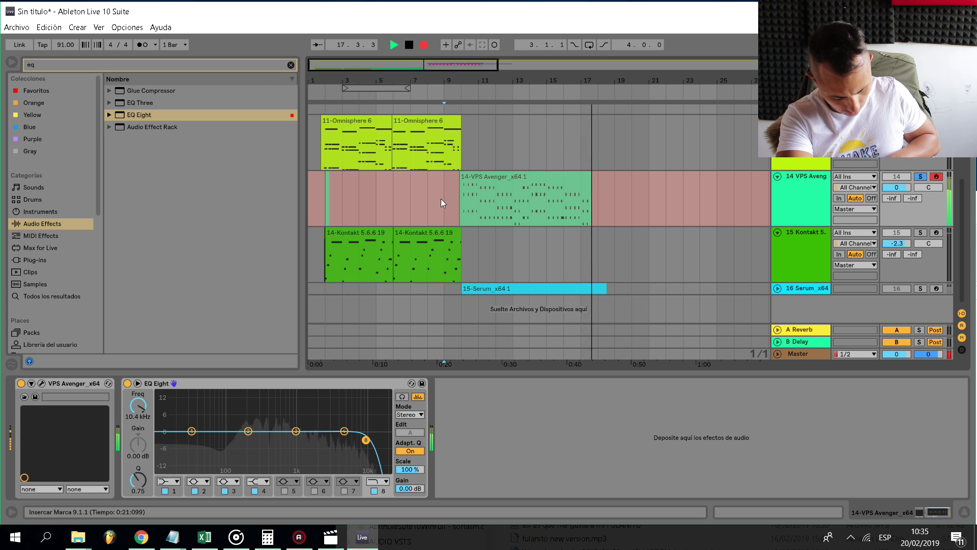
Finish recording the VPS Avenger part at about bar 18 and quantize all notes of the recorded clip.
key(space)
double_click(474, 184)
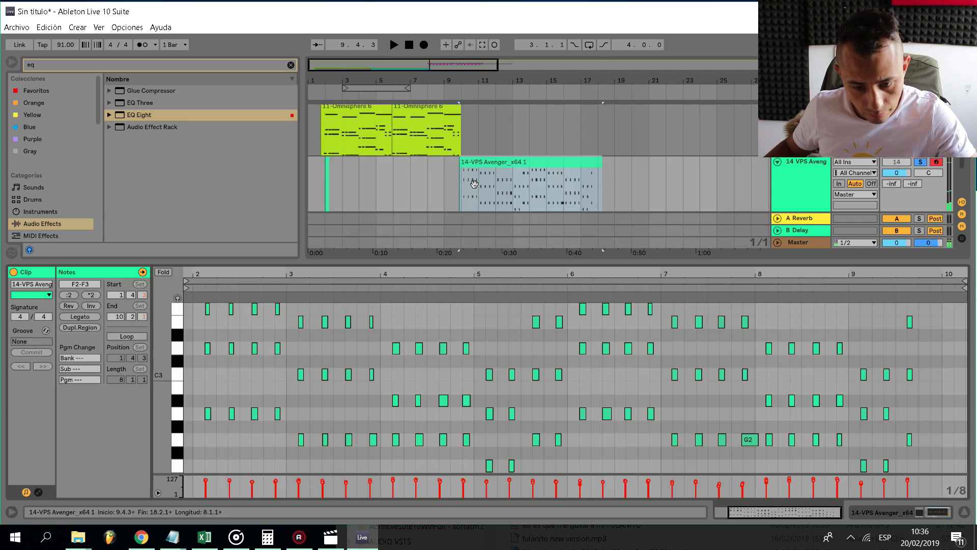
key(ctrl+a)
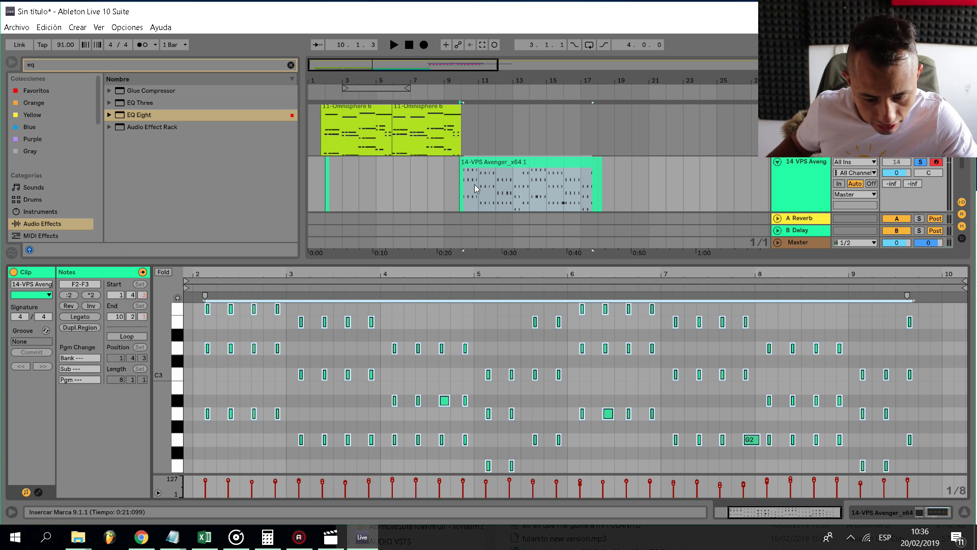
key(ctrl+alt+l)
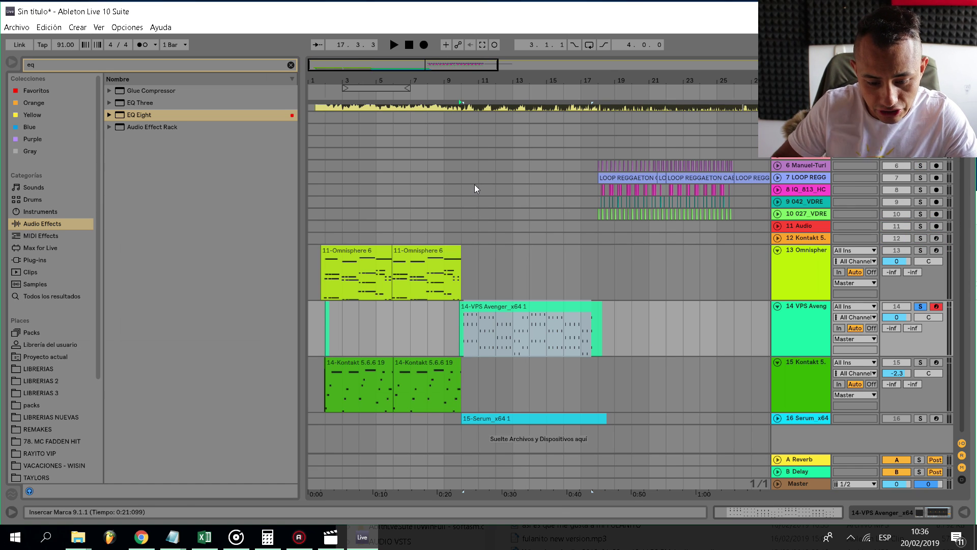
Freeze the Kontakt guitar track with its CLA Guitars effect and flatten it to audio.
click(431, 337)
click(811, 380)
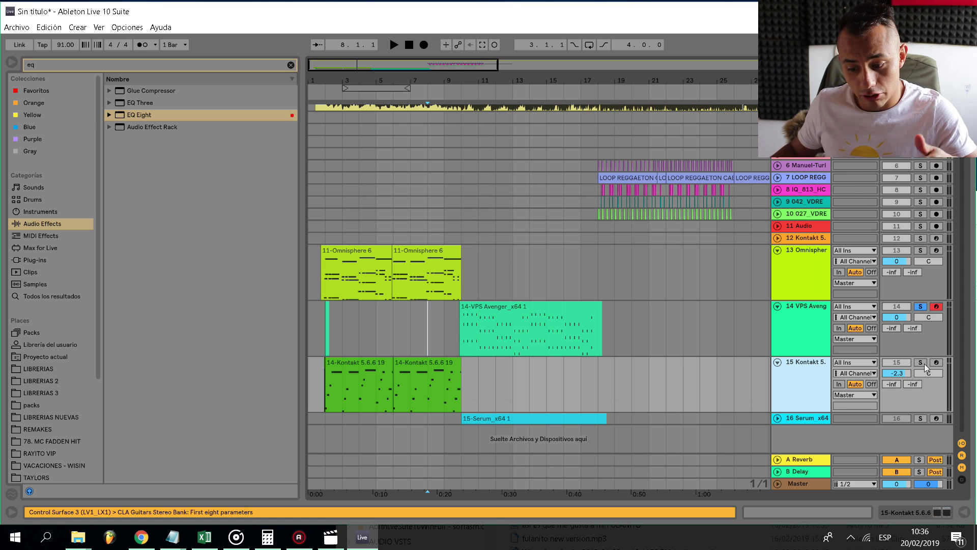
right_click(802, 378)
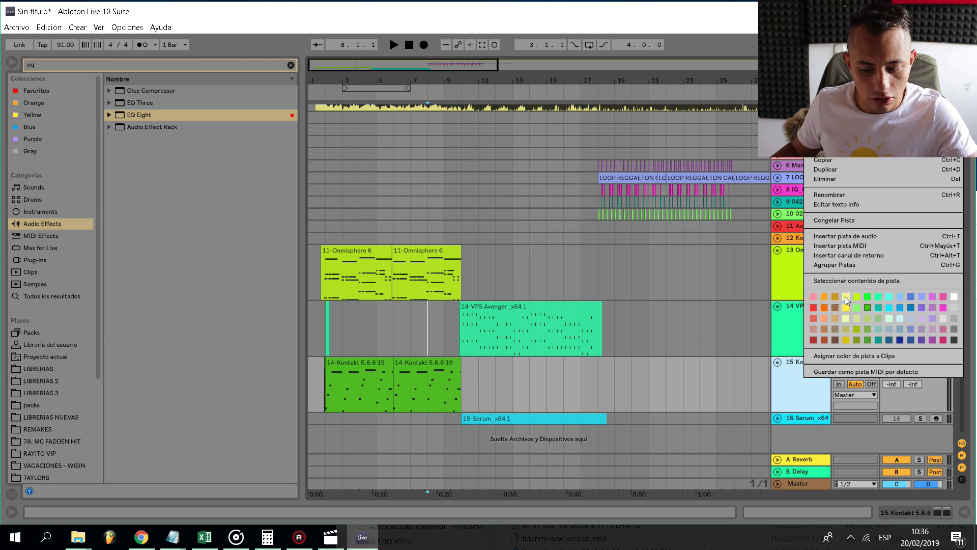
click(472, 392)
double_click(812, 385)
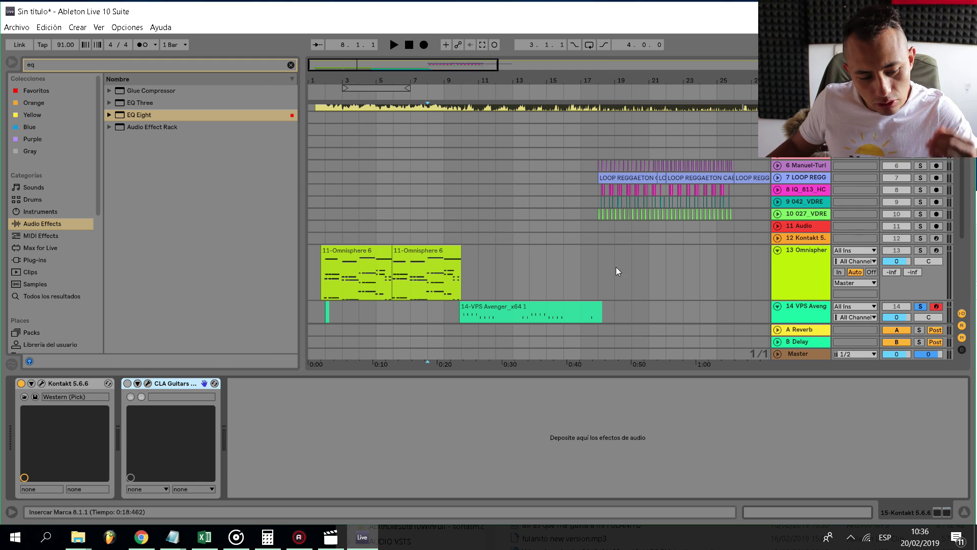
scroll(617, 270, down, 5)
click(816, 260)
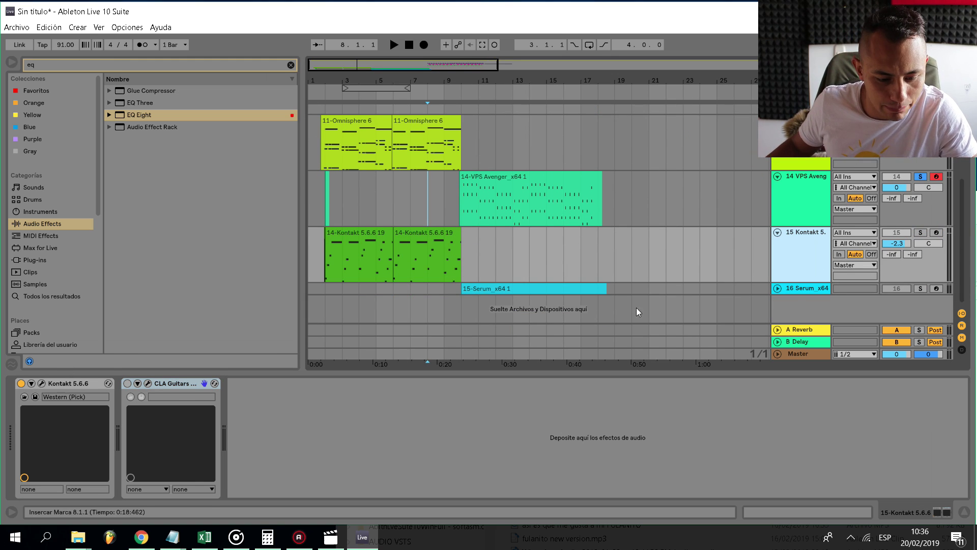
right_click(798, 250)
click(826, 326)
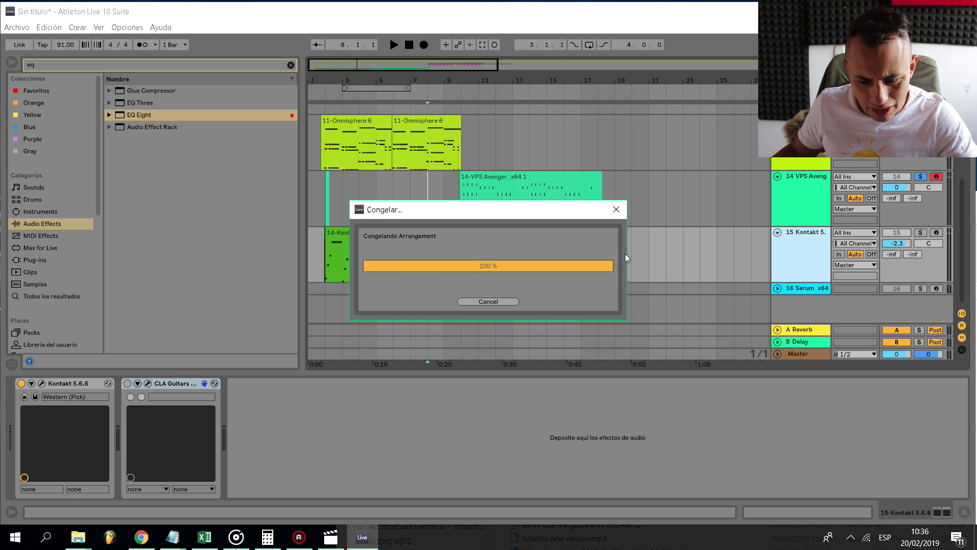
right_click(610, 250)
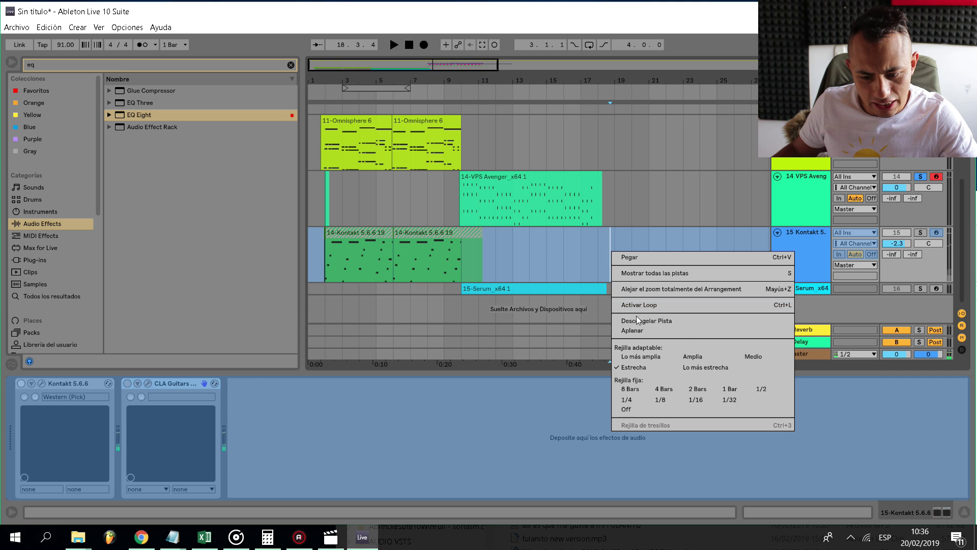
click(635, 331)
Solo the flattened Kontakt audio track and play it from bar 2.
scroll(324, 206, up, 6)
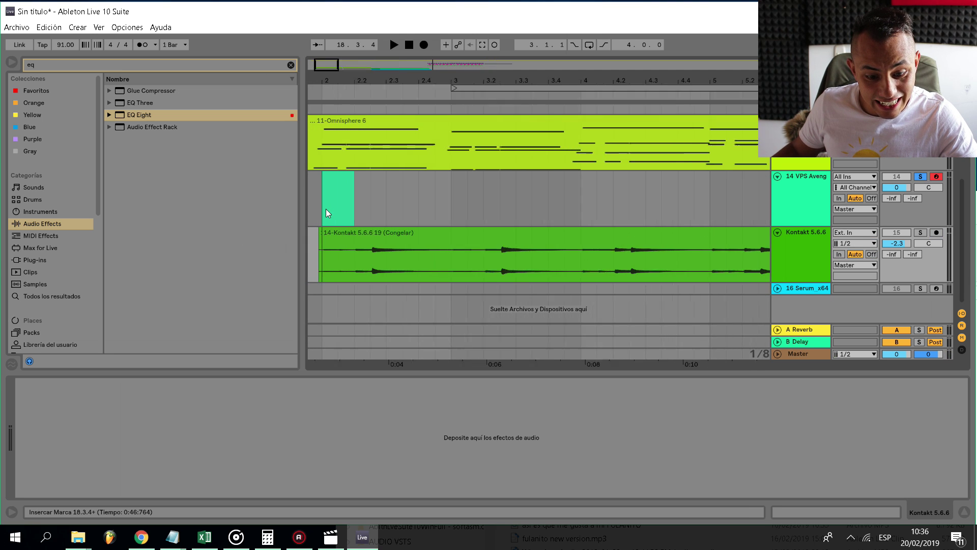
click(320, 207)
scroll(320, 206, up, 3)
key(space)
scroll(321, 203, down, 8)
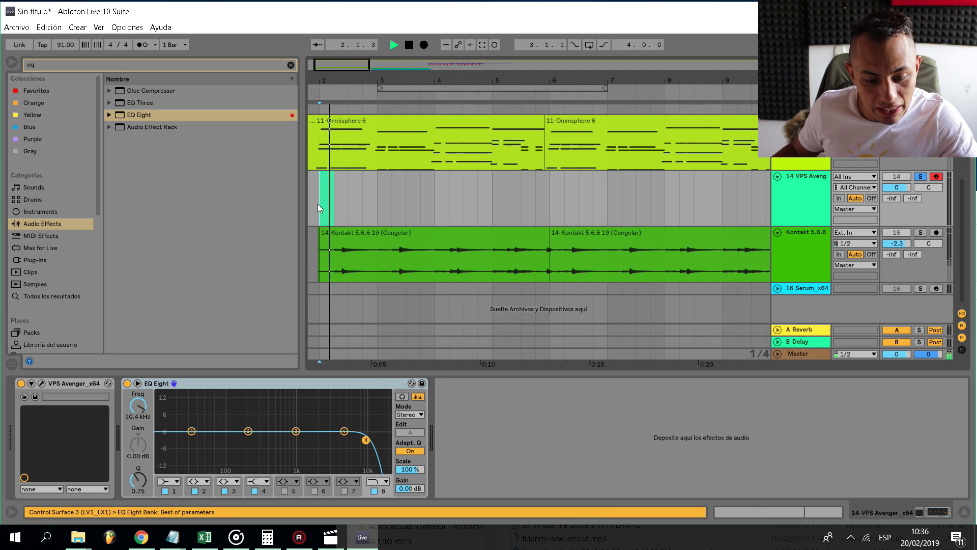
key(space)
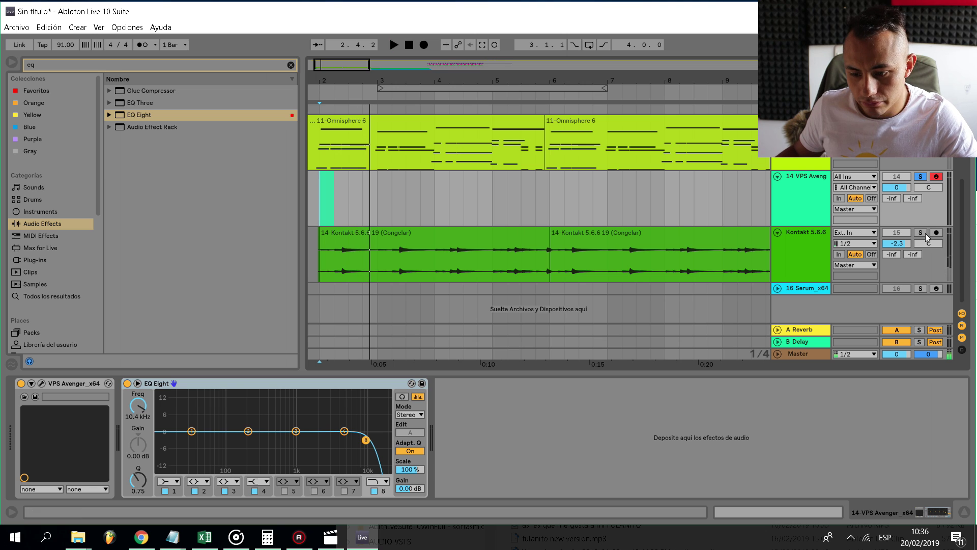
click(921, 233)
key(space)
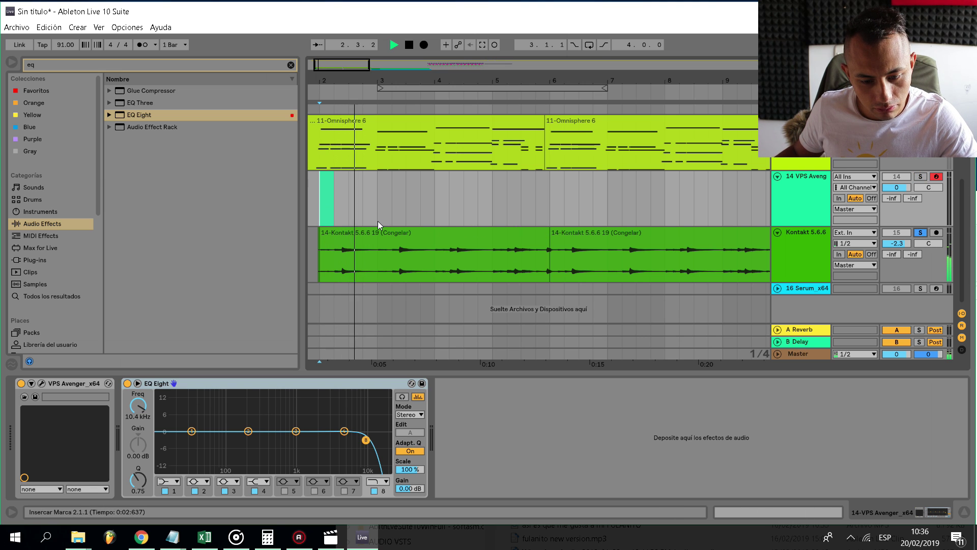
key(space)
Delete the section from 9.4.1 to 10.1.1 on the VPS Avenger track so its clip starts at bar 10.
scroll(494, 207, down, 6)
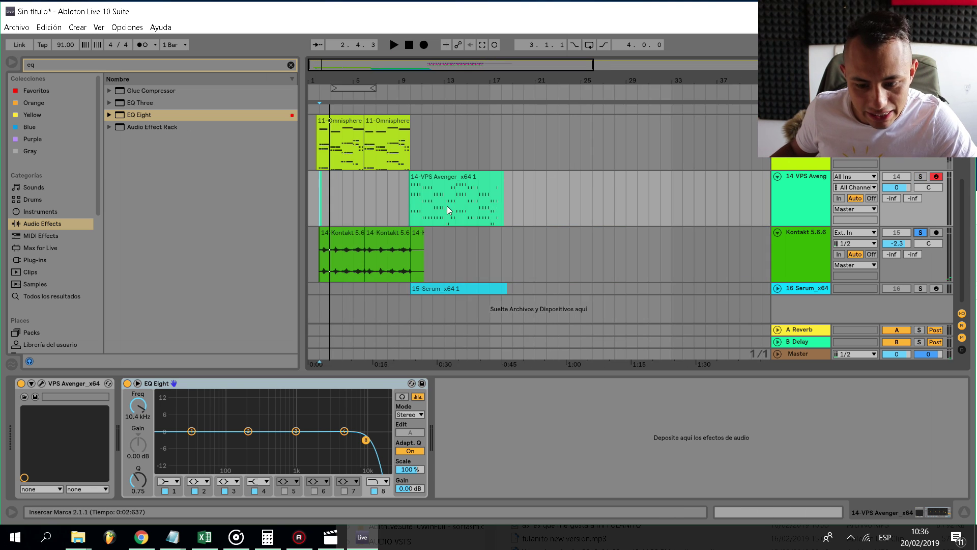
scroll(446, 207, up, 5)
click(358, 215)
scroll(353, 215, up, 3)
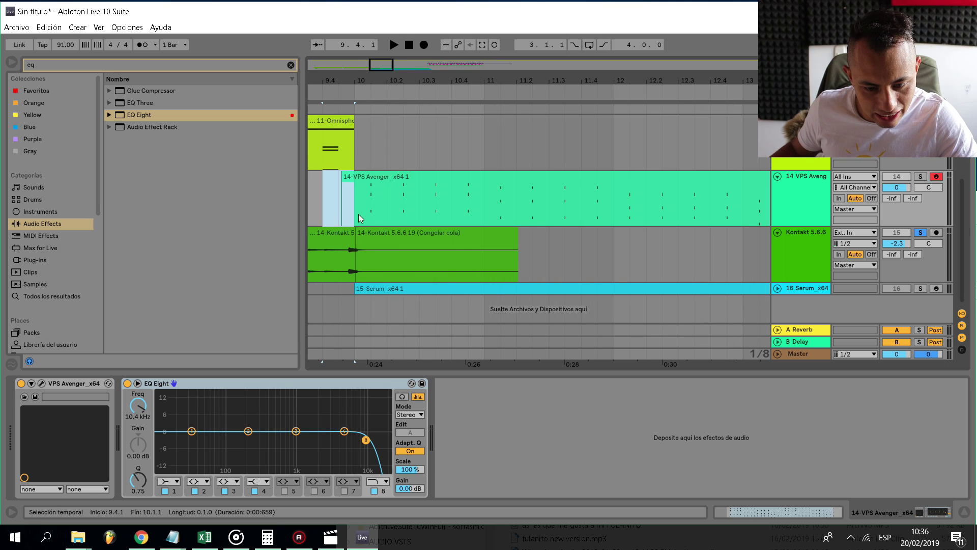
Turn off the Kontakt track's solo and play the full arrangement from bar 10.
key(space)
scroll(360, 207, down, 3)
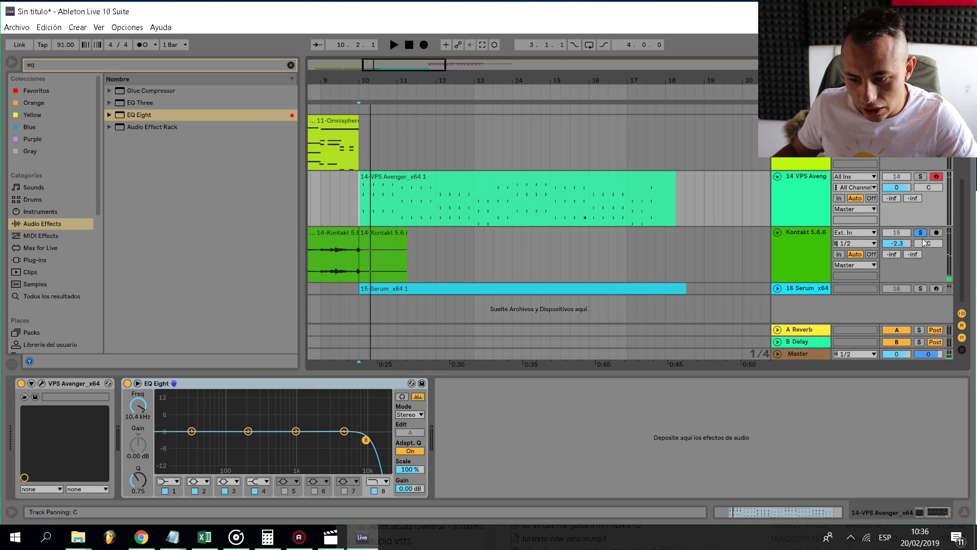
scroll(434, 184, up, 10)
key(space)
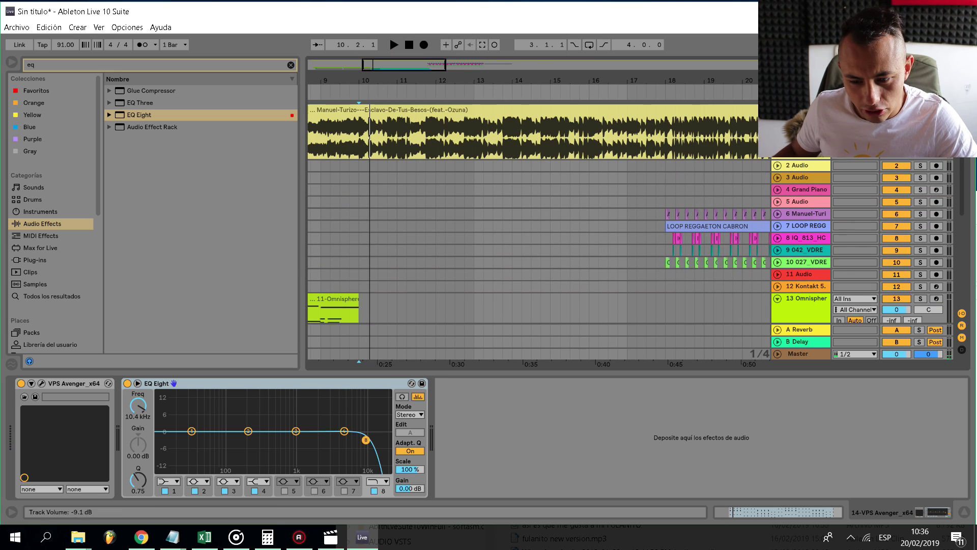
key(space)
click(363, 165)
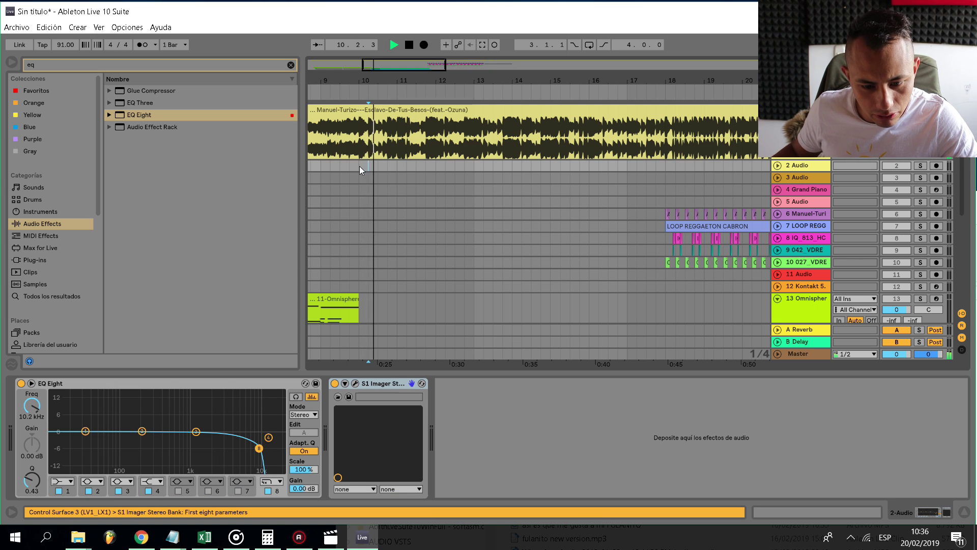
scroll(359, 191, down, 3)
scroll(359, 192, down, 3)
scroll(358, 191, up, 1)
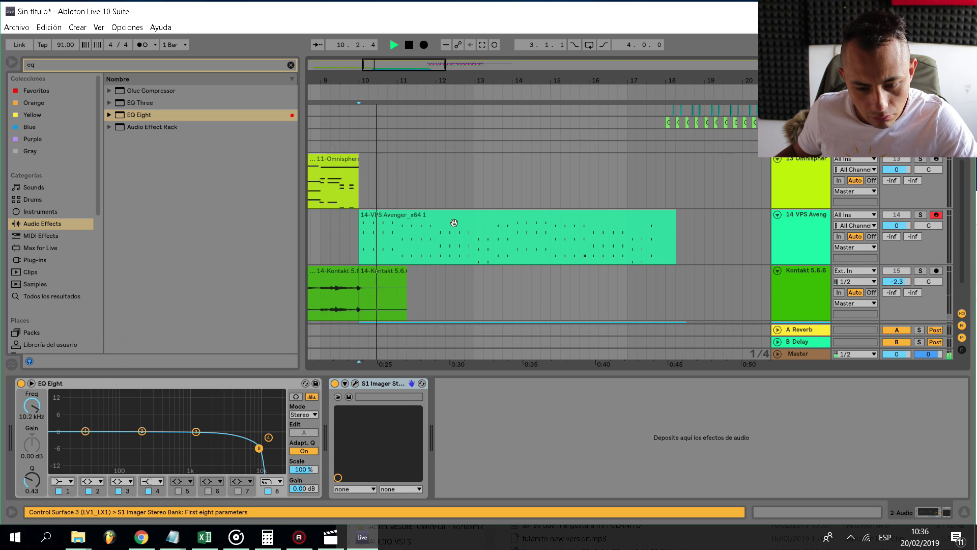
Insert a MIDI track below the VPS Avenger track and load the Massive plug-in onto it.
click(815, 228)
key(space)
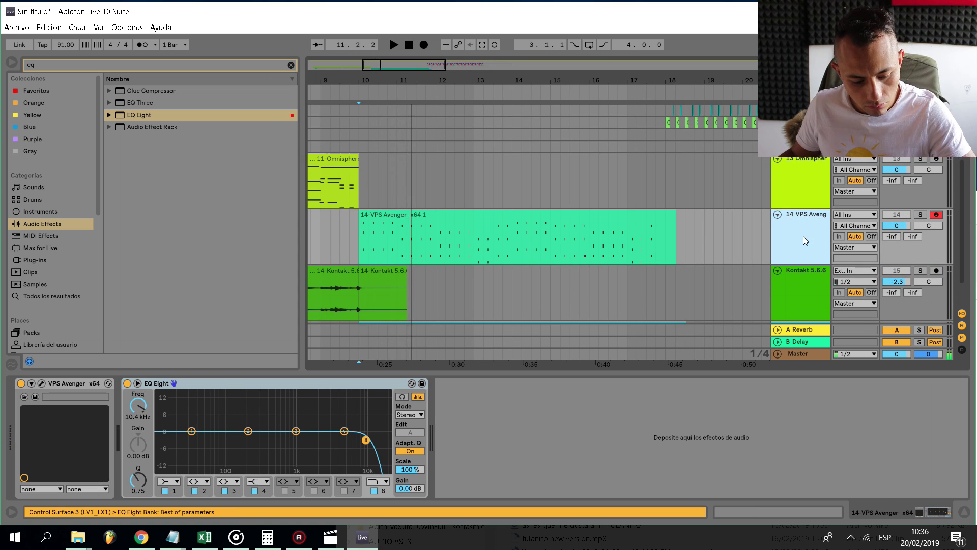
key(ctrl+shift+t)
drag(60, 65, 5, 68)
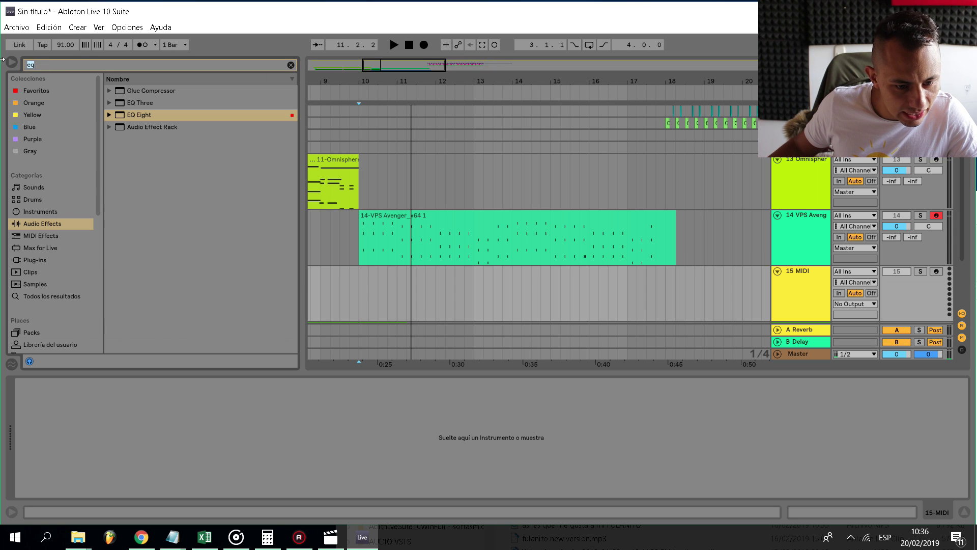
key(BackSpace)
text(mass)
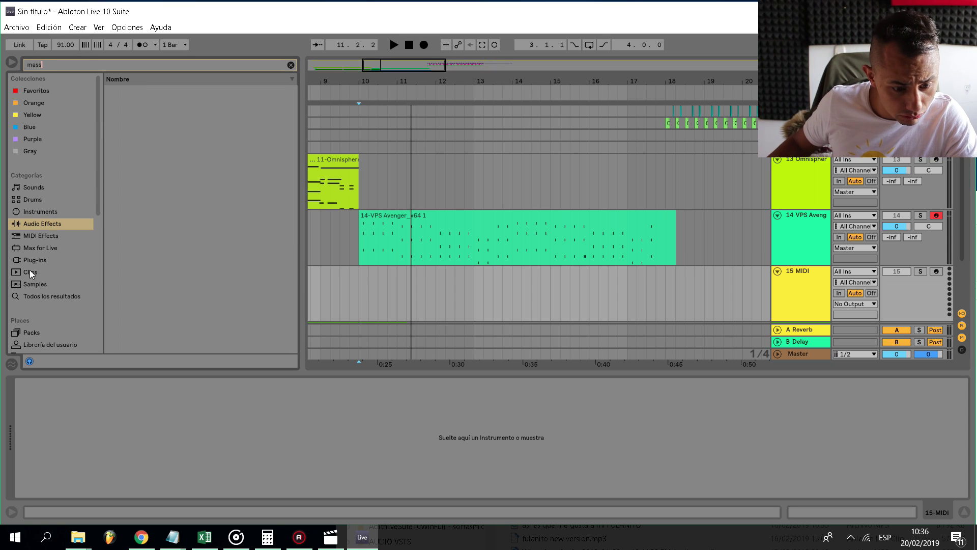
click(37, 260)
drag(123, 93, 342, 283)
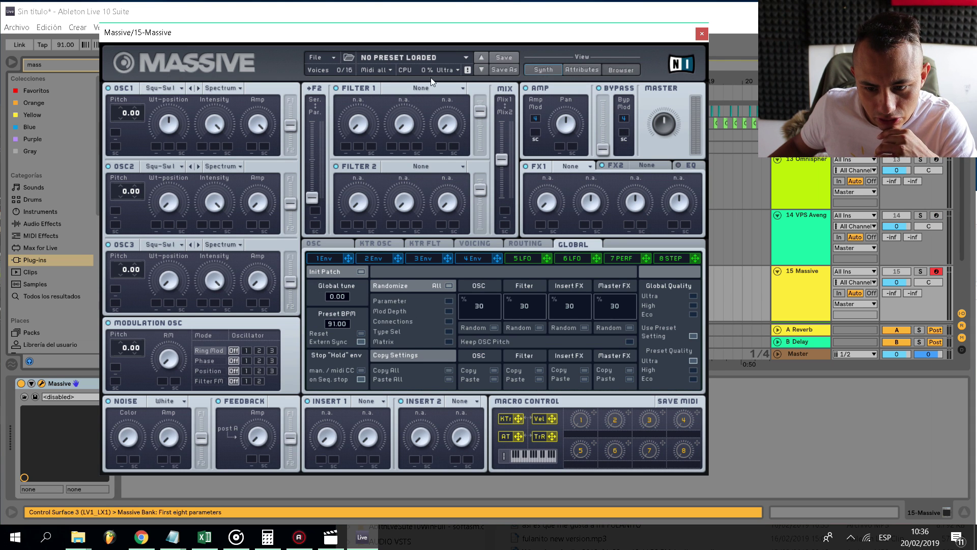
Load a LEAD – Virus Arp preset in Massive, audition it with its track soloed, and close the plug-in window.
scroll(184, 326, down, 5)
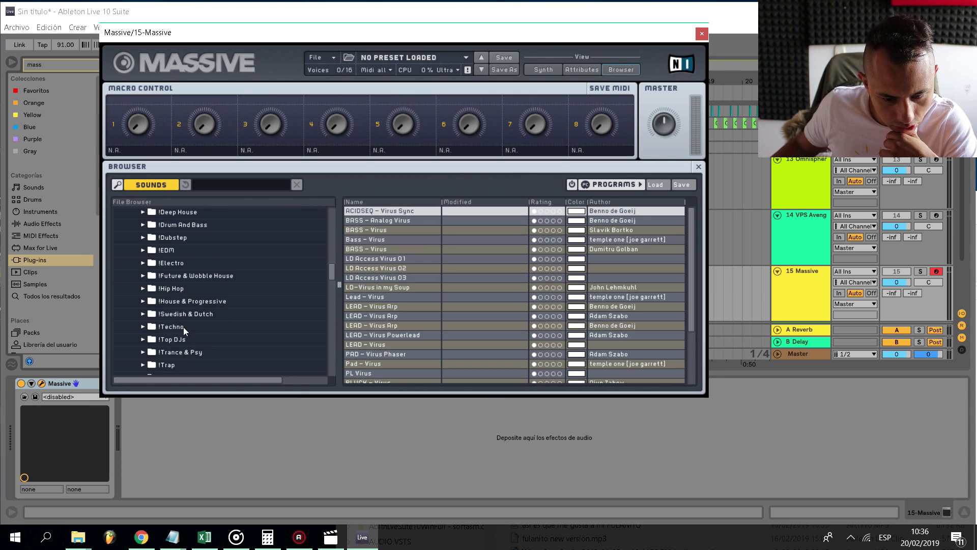
click(397, 306)
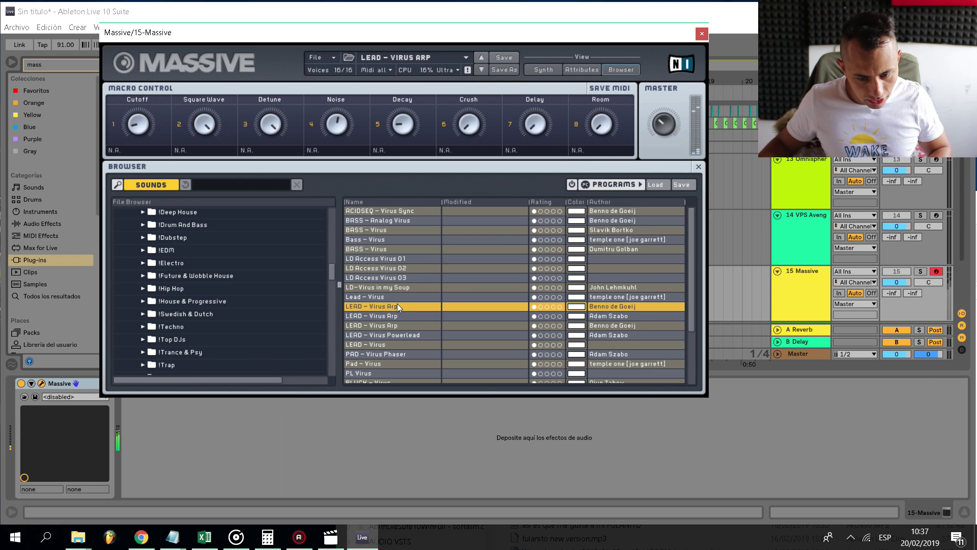
click(921, 273)
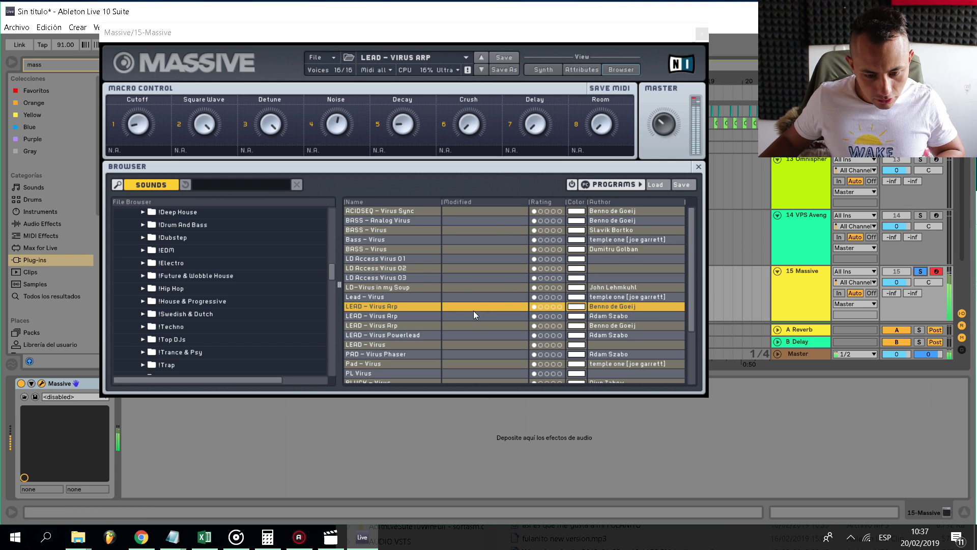
scroll(475, 314, down, 3)
click(381, 263)
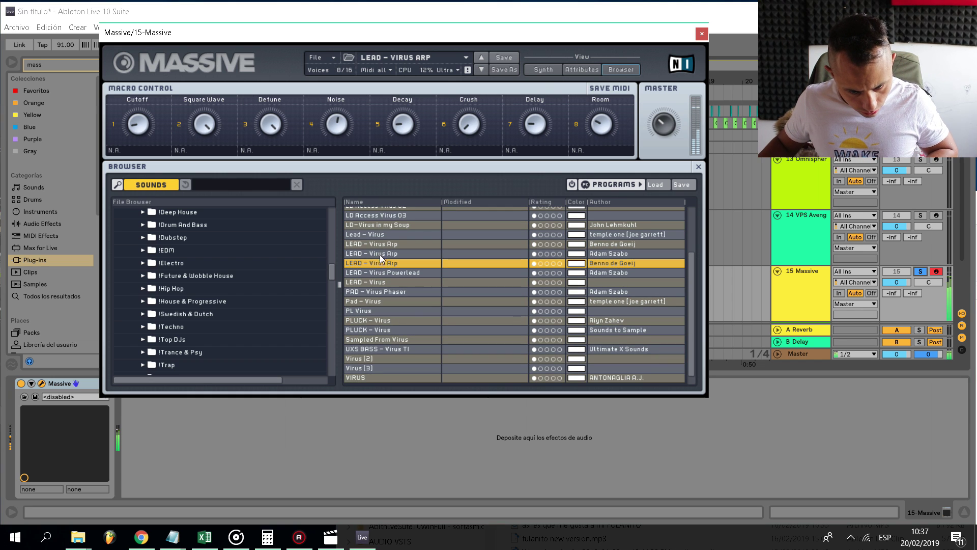
click(544, 70)
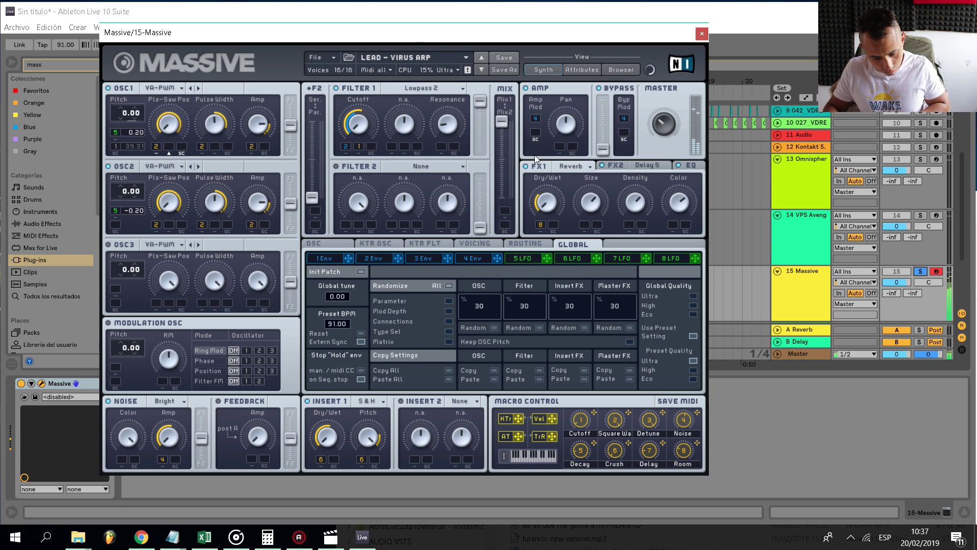
click(702, 34)
Add EQ Eight after Massive, set its band 8 high cut to about 2.15 kHz, and audition the sound.
click(36, 223)
drag(67, 65, 2, 69)
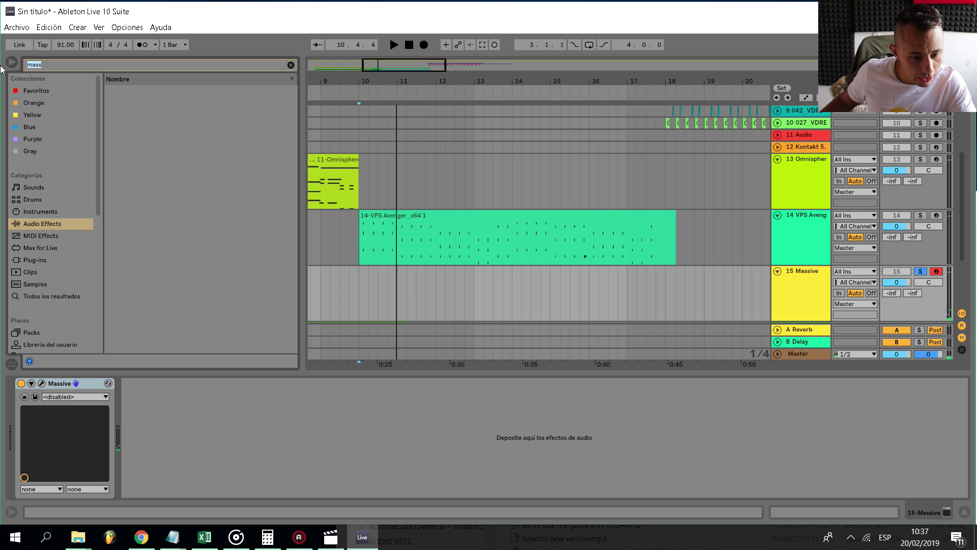
text(eq)
drag(127, 114, 194, 437)
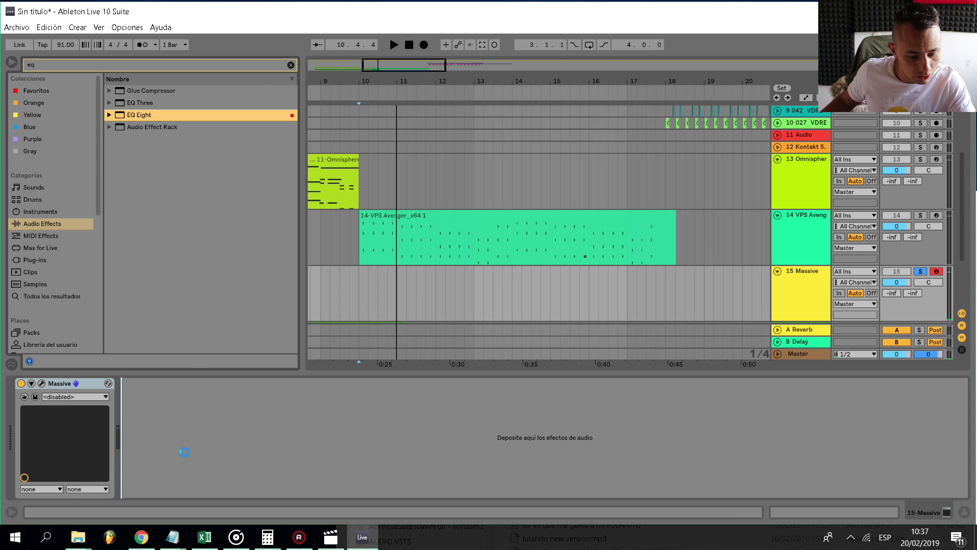
click(379, 491)
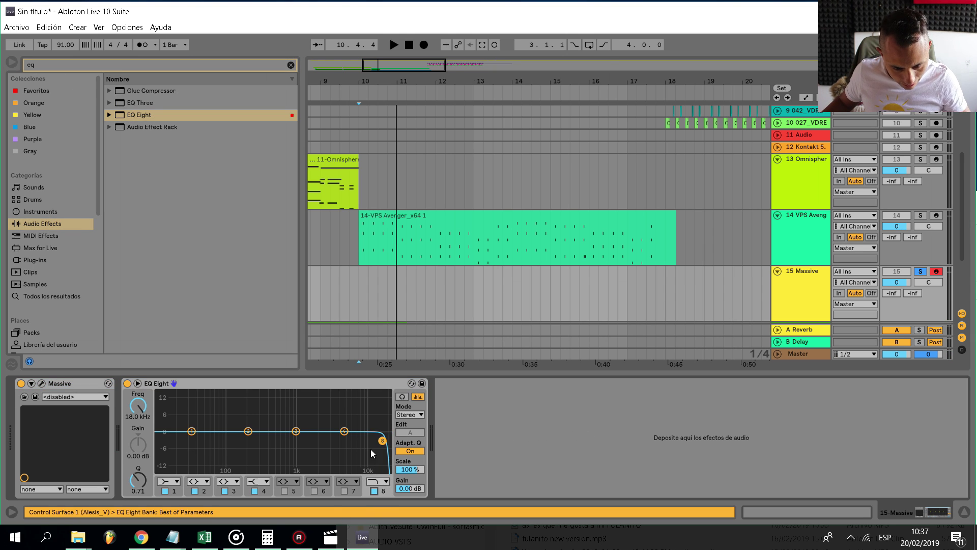
drag(371, 449, 319, 444)
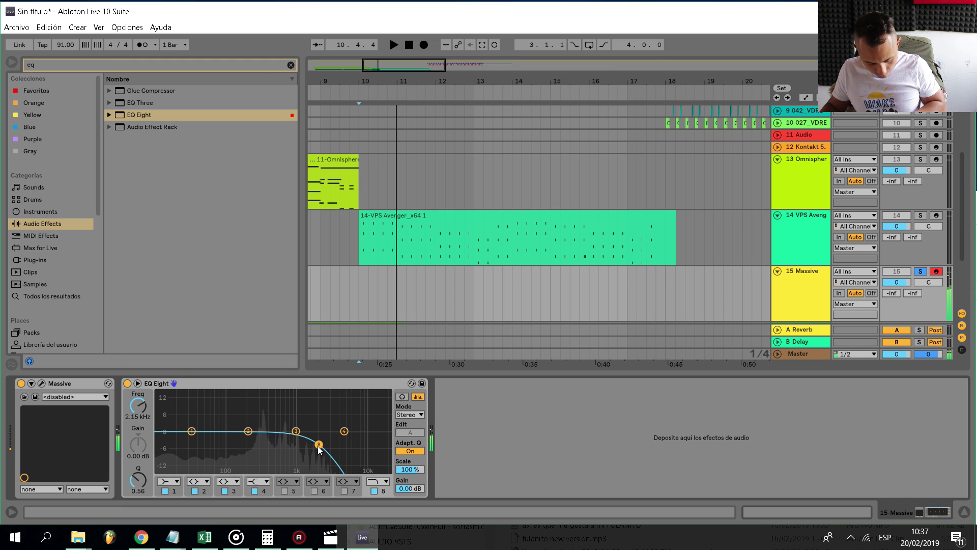
key(space)
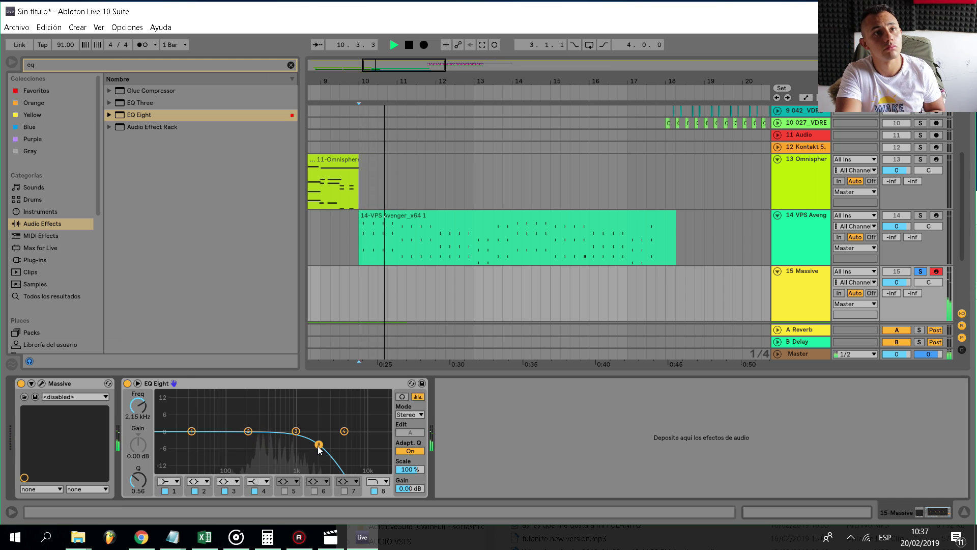
key(space)
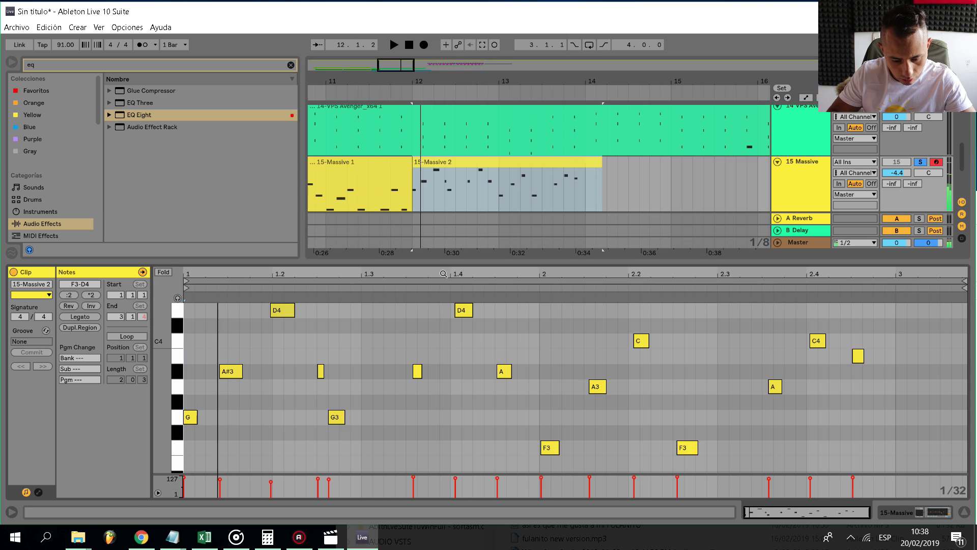
Quantize the notes of the 15-Massive 2 clip and move its second G3 note to 1.3.
key(space)
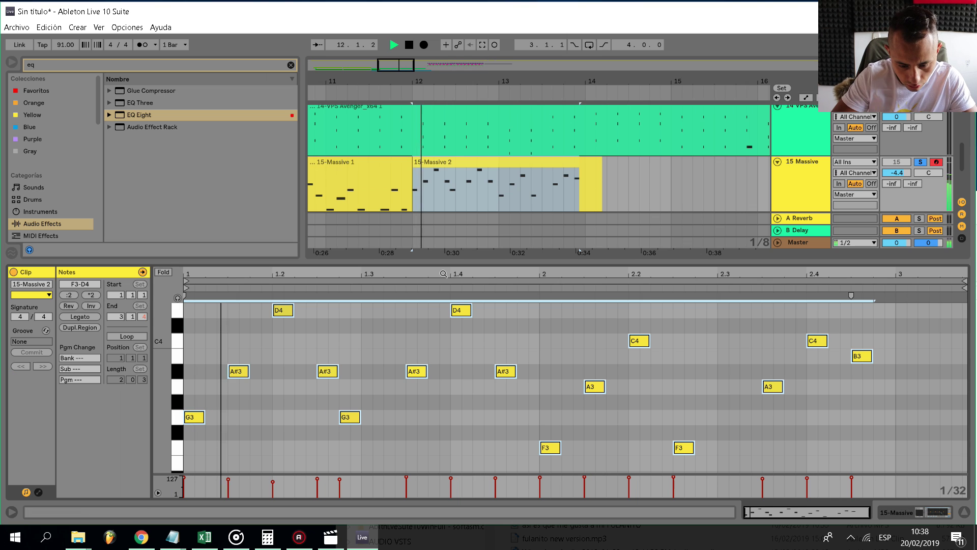
click(498, 200)
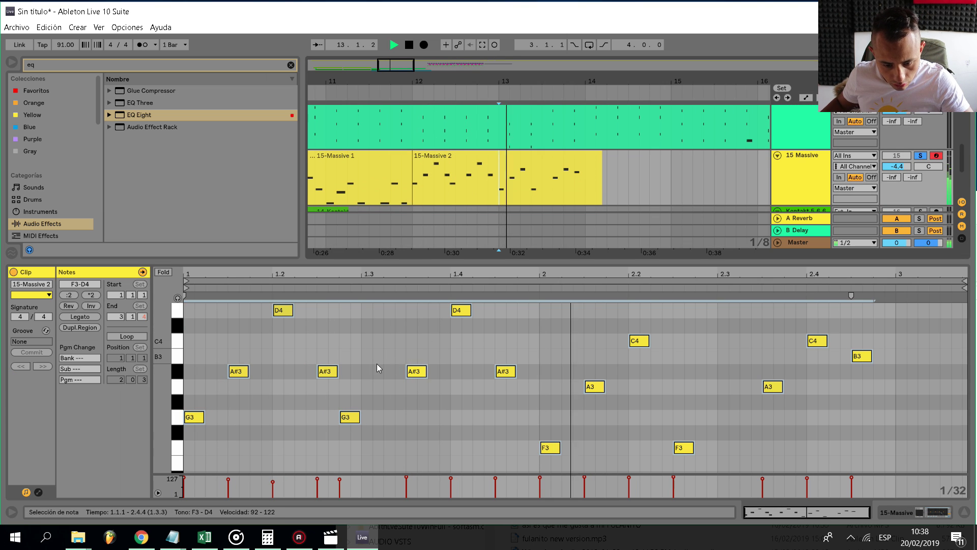
drag(350, 418, 373, 421)
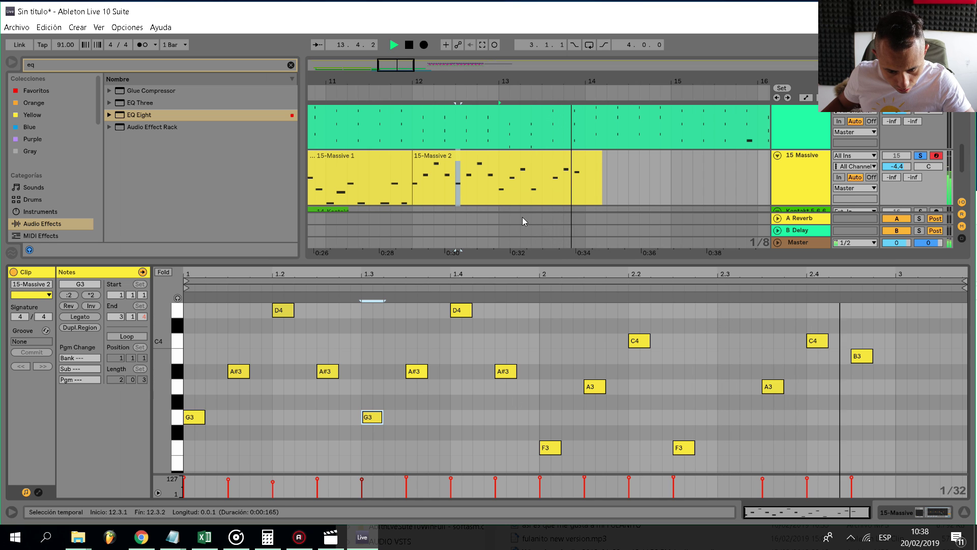
Delete the part of the 15-Massive 2 clip from 13.3 to its end.
key(space)
click(531, 195)
key(space)
drag(543, 192, 606, 190)
key(Delete)
Rehearse the missing Massive phrase from 13.3.1, then record it up to about bar 14.
key(space)
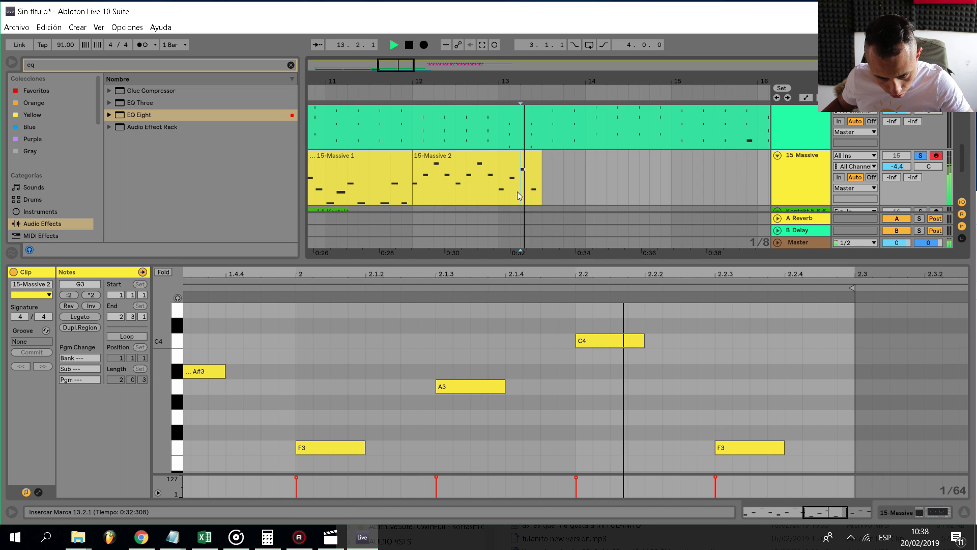
scroll(541, 199, up, 4)
click(545, 197)
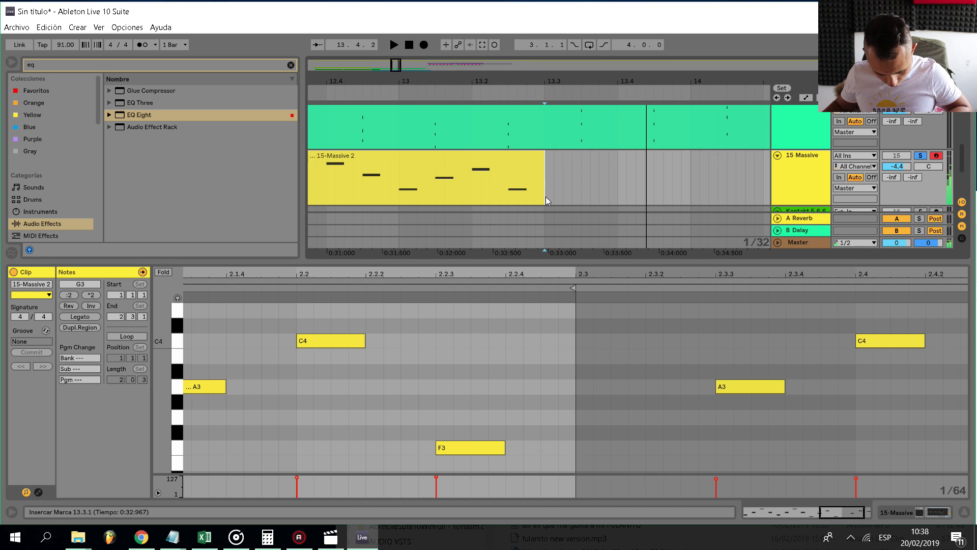
key(space)
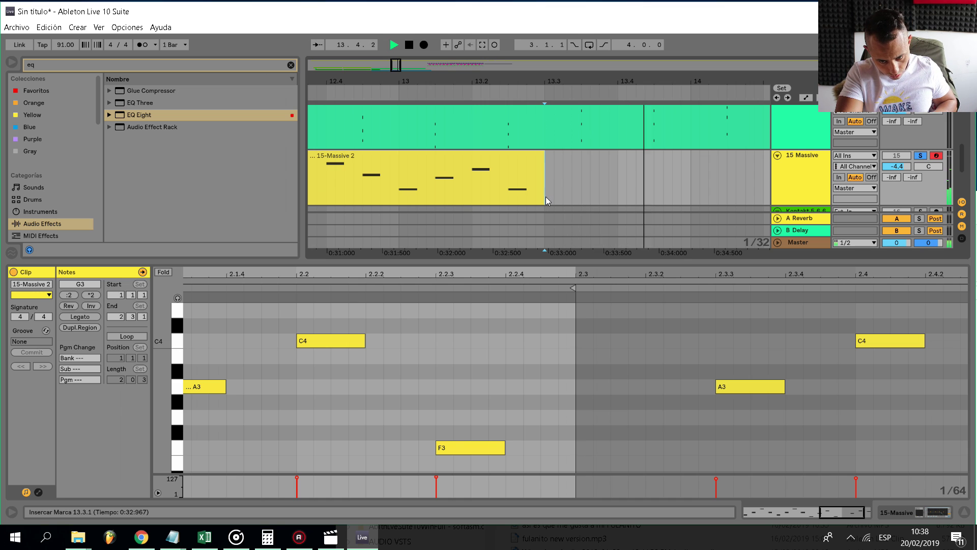
key(space)
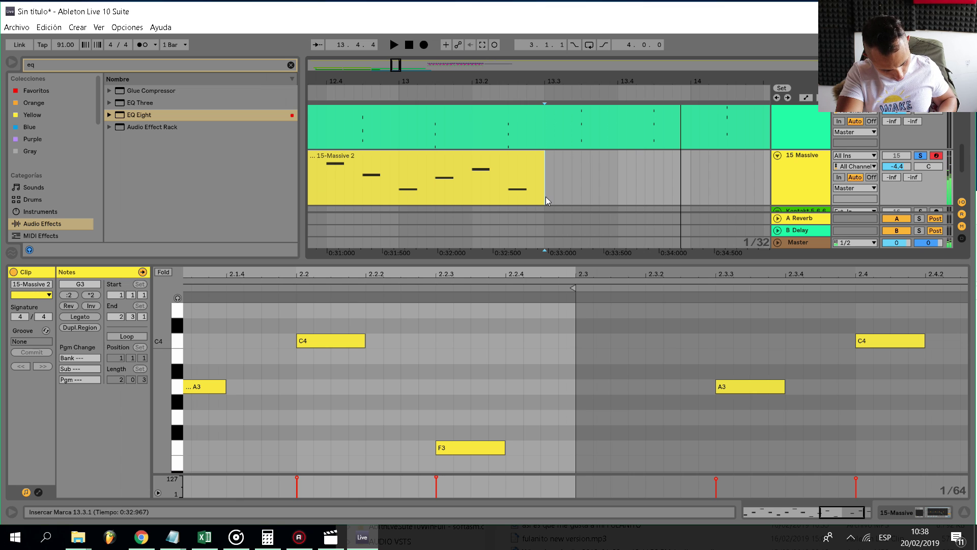
key(space)
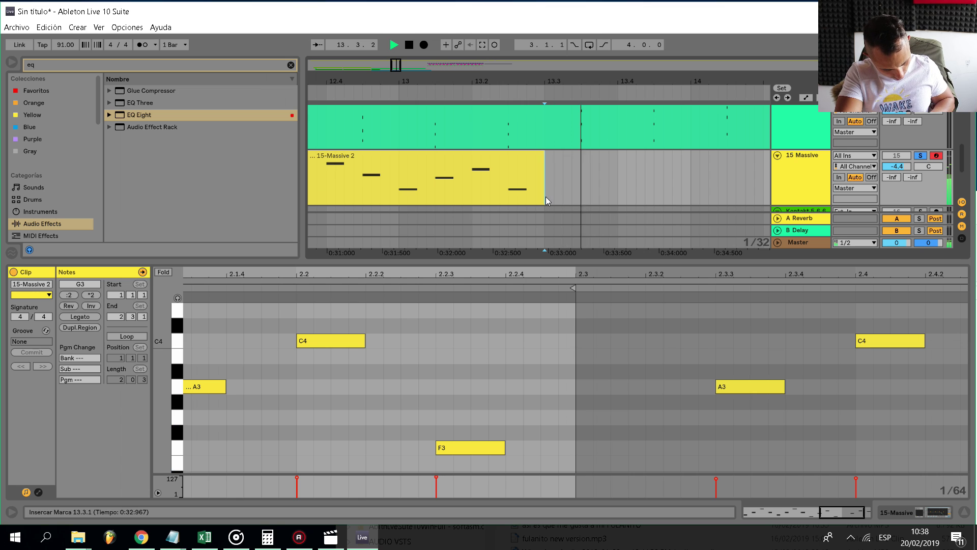
key(space)
key(F9)
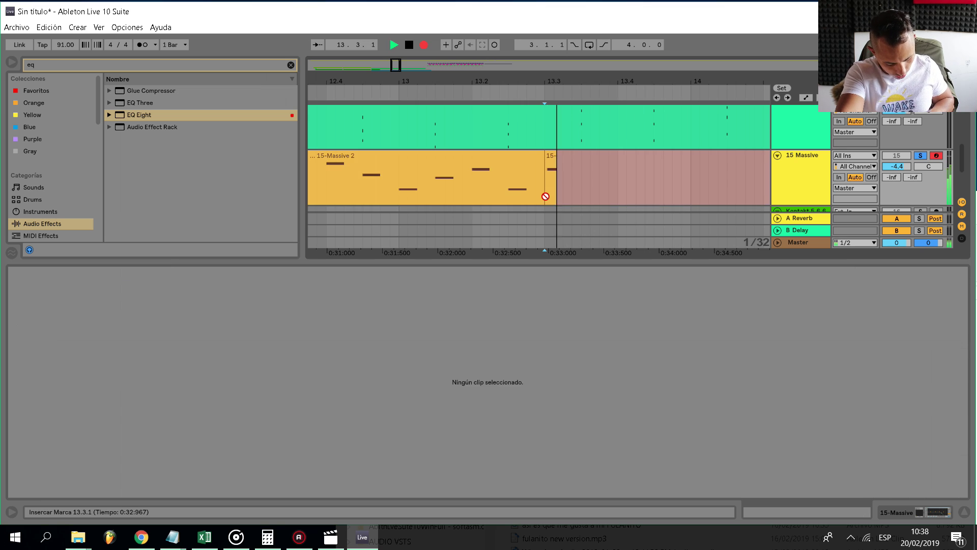
key(space)
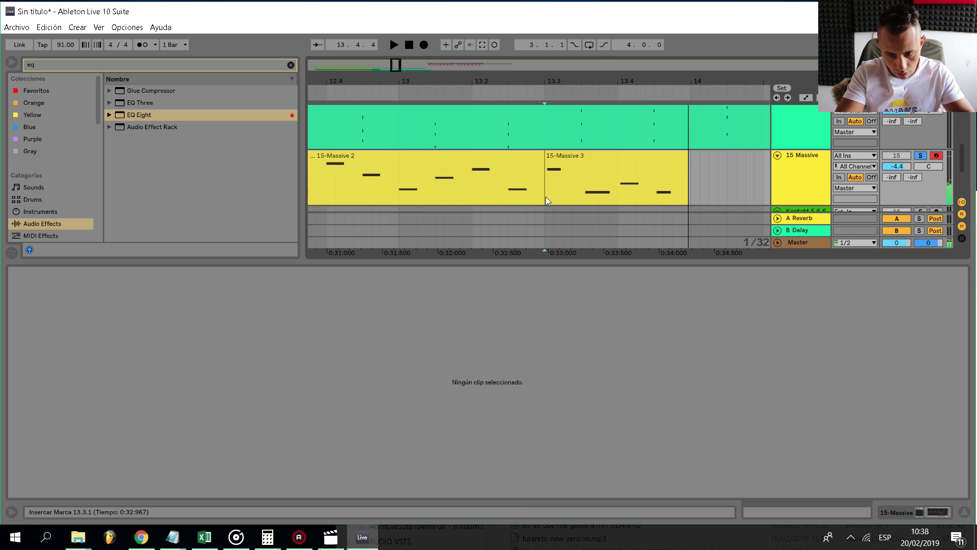
Quantize the notes of the 15-Massive 3 clip and play it back.
click(564, 176)
key(ctrl+u)
key(space)
Duplicate the Massive clips from bars 10 to 14 so the phrase repeats from bar 14.
key(ctrl+alt+l)
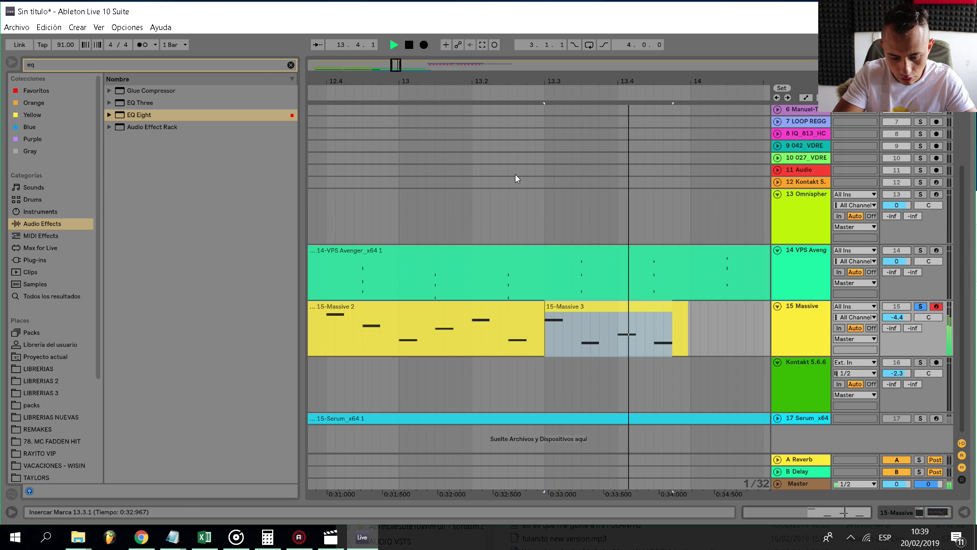
scroll(593, 290, down, 2)
scroll(637, 340, down, 2)
drag(636, 340, 407, 341)
key(ctrl+d)
scroll(531, 323, down, 2)
Turn off the Massive track's solo and play the full arrangement from 13.4, then again from bar 10.
click(469, 364)
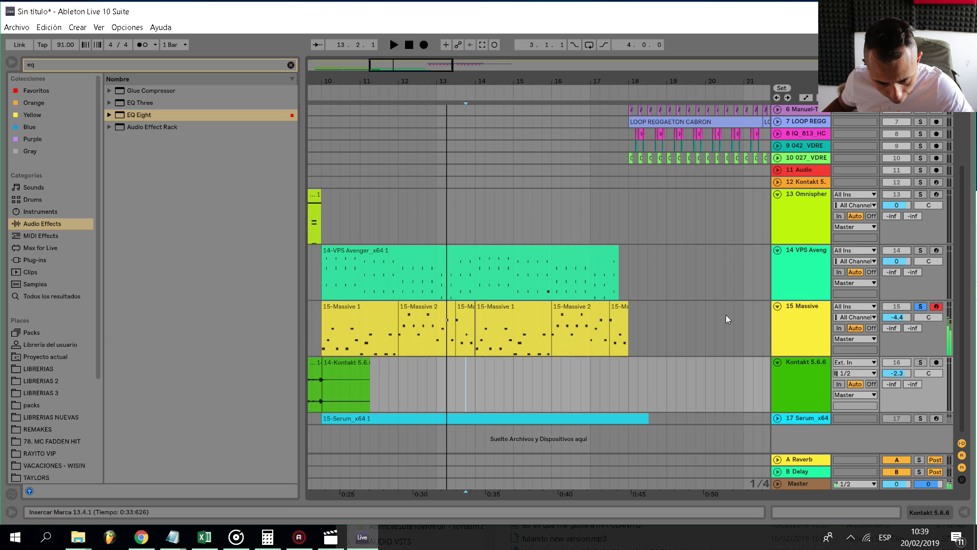
scroll(593, 243, up, 5)
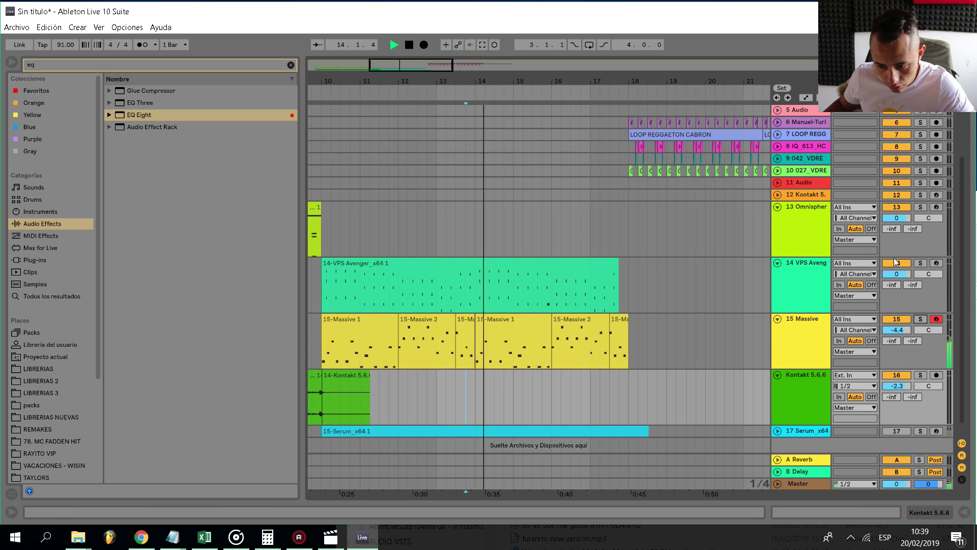
double_click(811, 329)
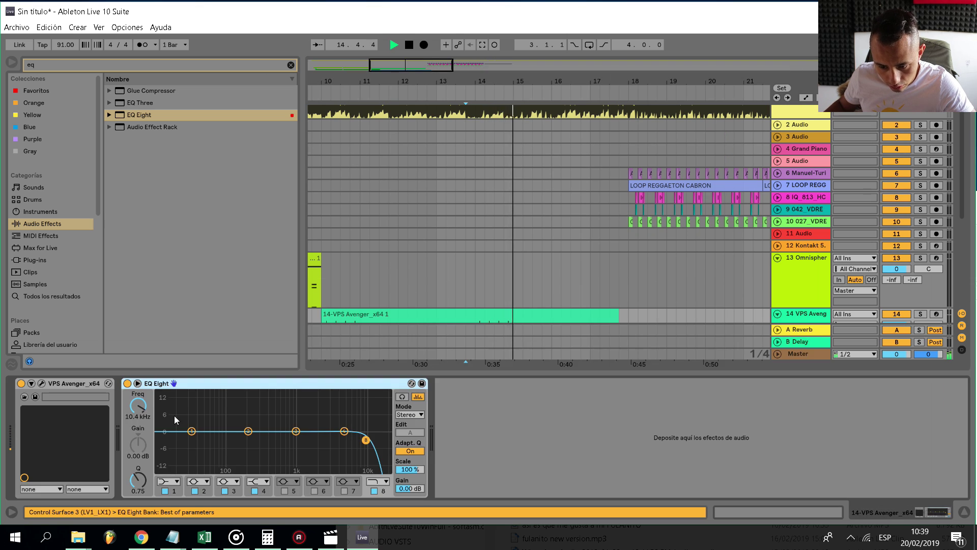
scroll(454, 262, down, 5)
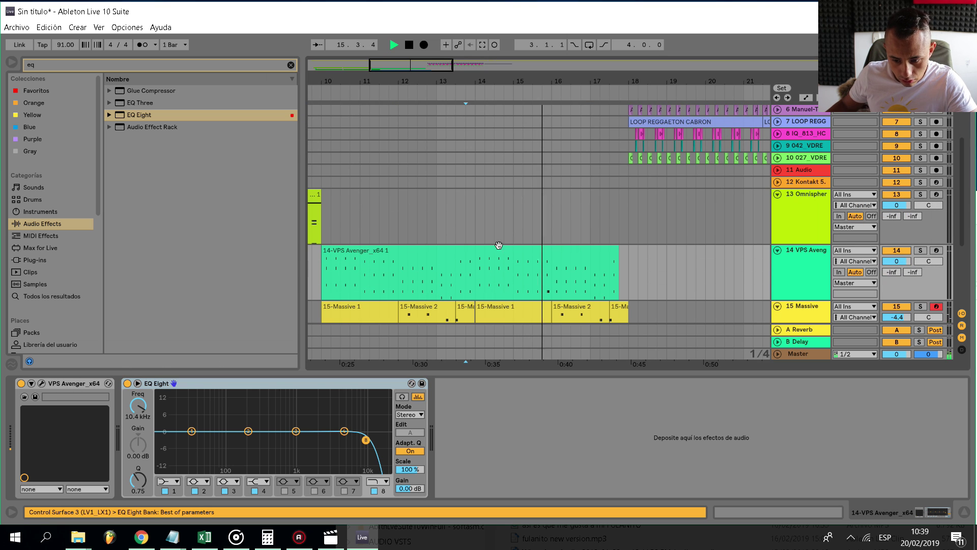
scroll(433, 275, down, 3)
scroll(394, 281, up, 2)
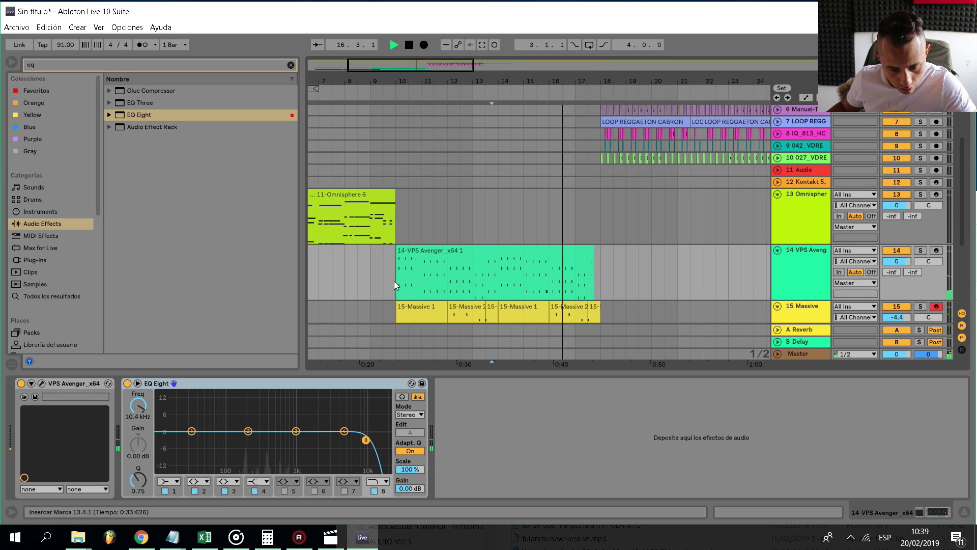
click(395, 282)
scroll(416, 246, down, 3)
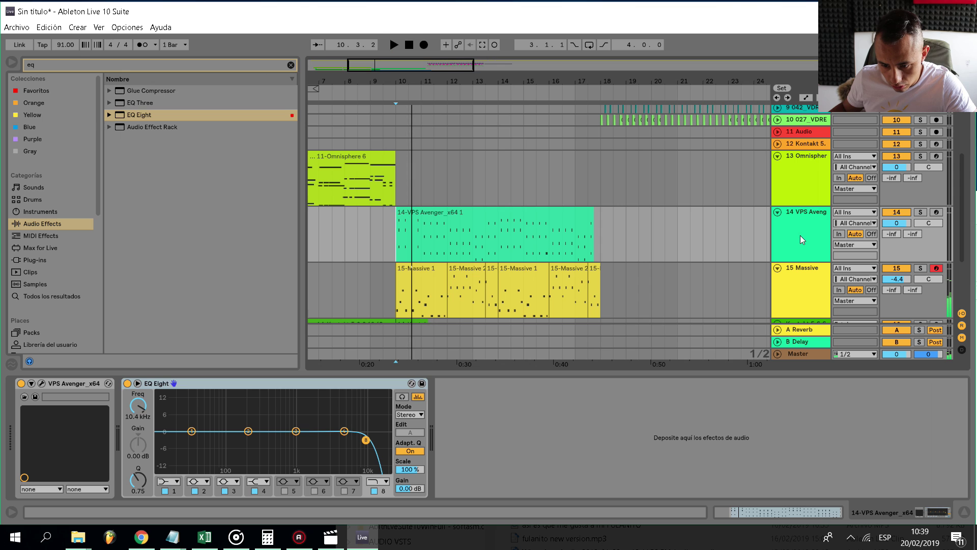
key(space)
Lengthen all the notes in the VPS Avenger clip that starts at bar 10.
key(space)
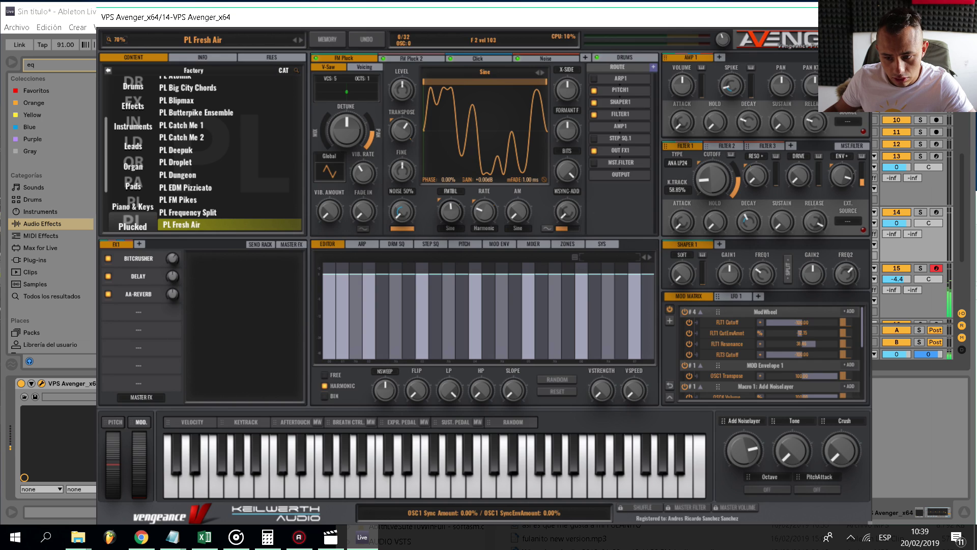
click(864, 18)
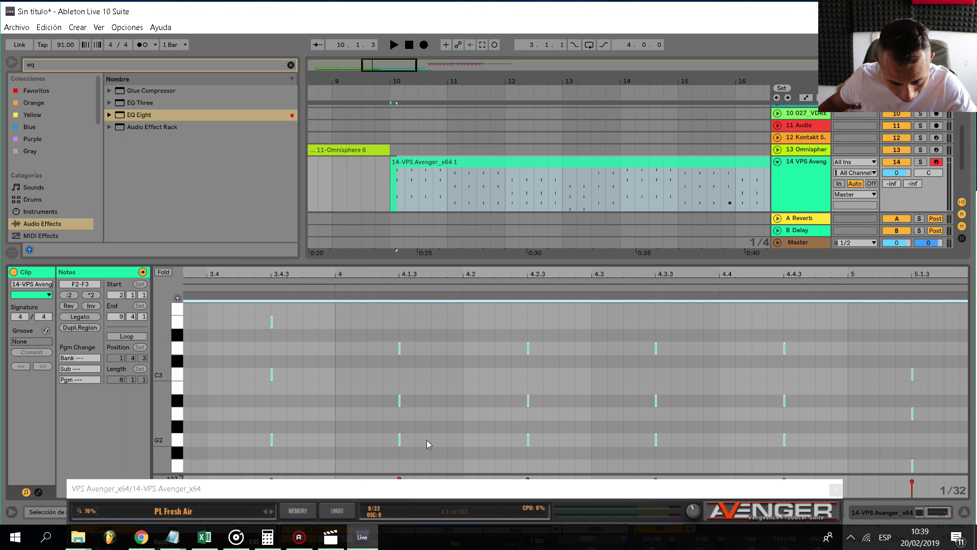
key(shift+Right)
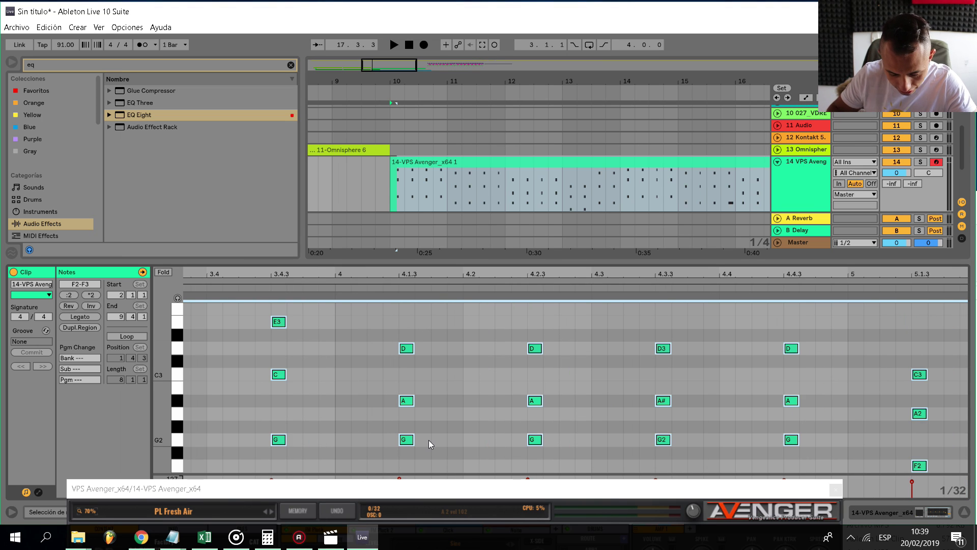
Lengthen the selected VPS Avenger notes to about a sixteenth each and play them back.
key(shift+Right)
key(space)
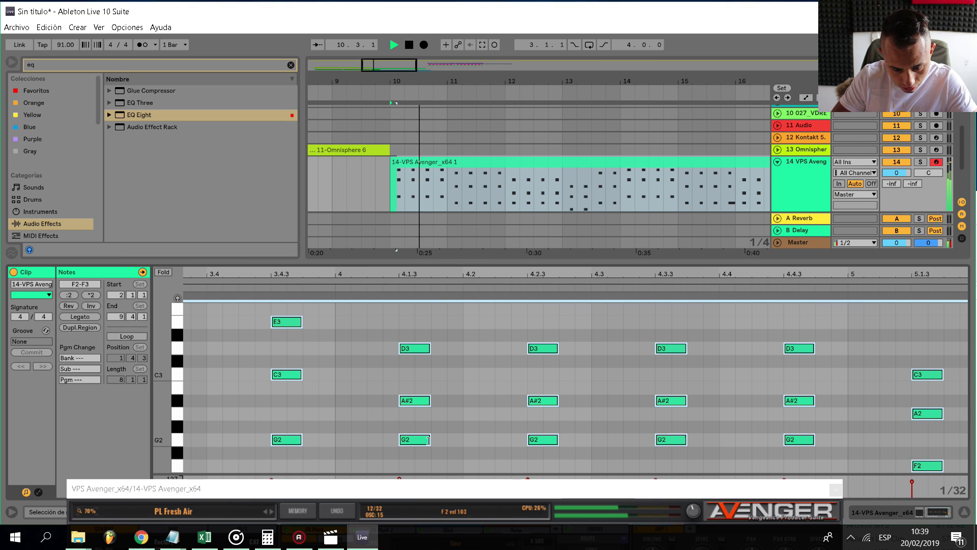
key(ctrl+alt+l)
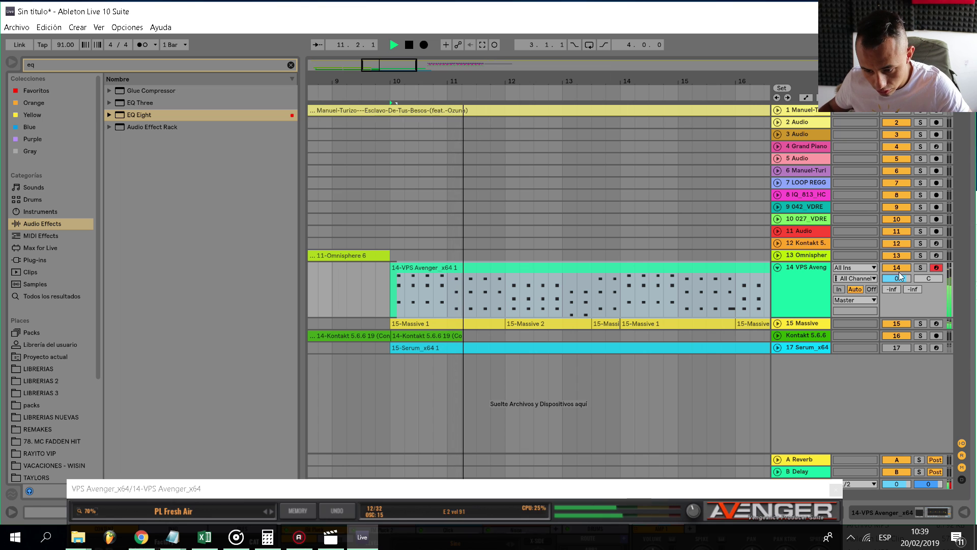
Lower the VPS Avenger track volume to -7.6 dB and play the arrangement from bar 10.
key(space)
drag(900, 276, 900, 285)
click(389, 305)
key(space)
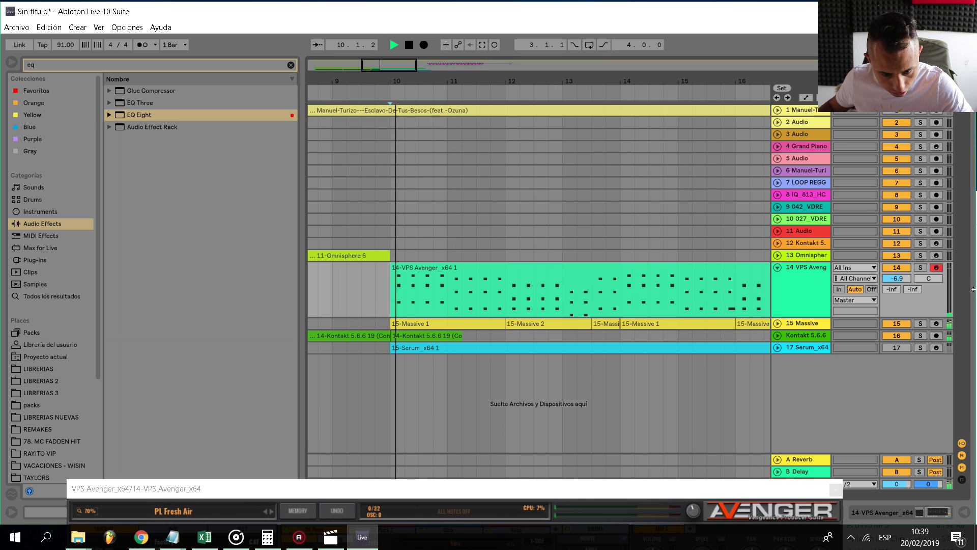
Shorten all the notes in the VPS Avenger clip to a little over half a sixteenth and play the result.
double_click(660, 287)
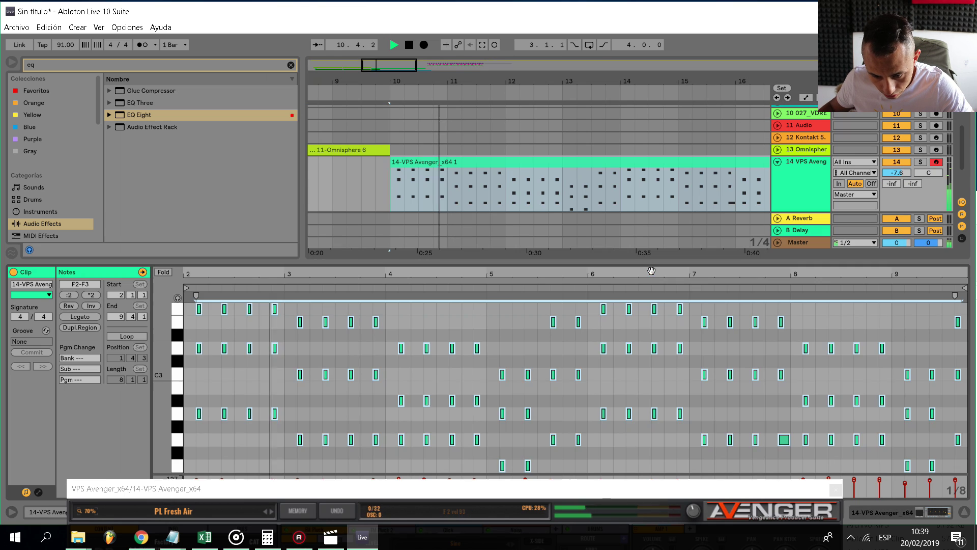
key(space)
scroll(553, 399, up, 5)
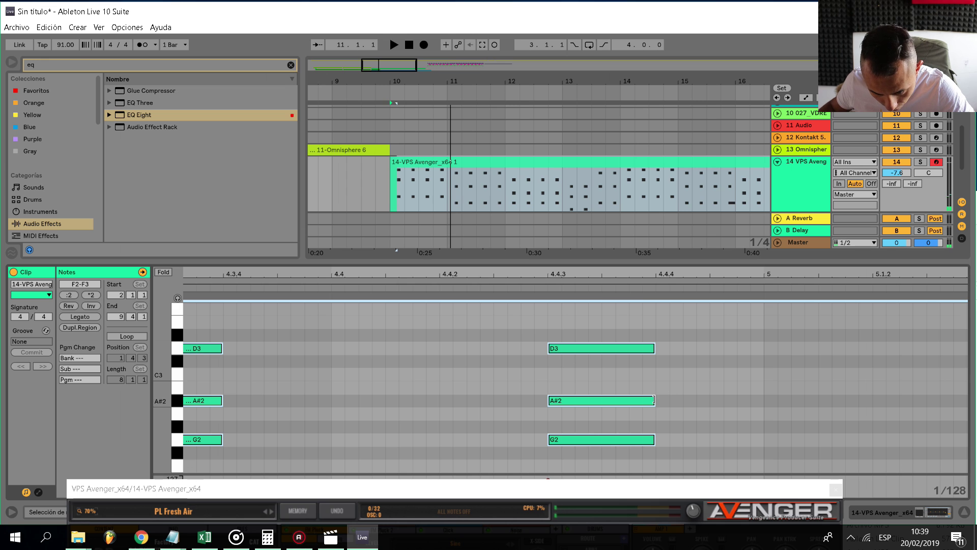
drag(655, 400, 614, 400)
key(space)
key(ctrl+alt+l)
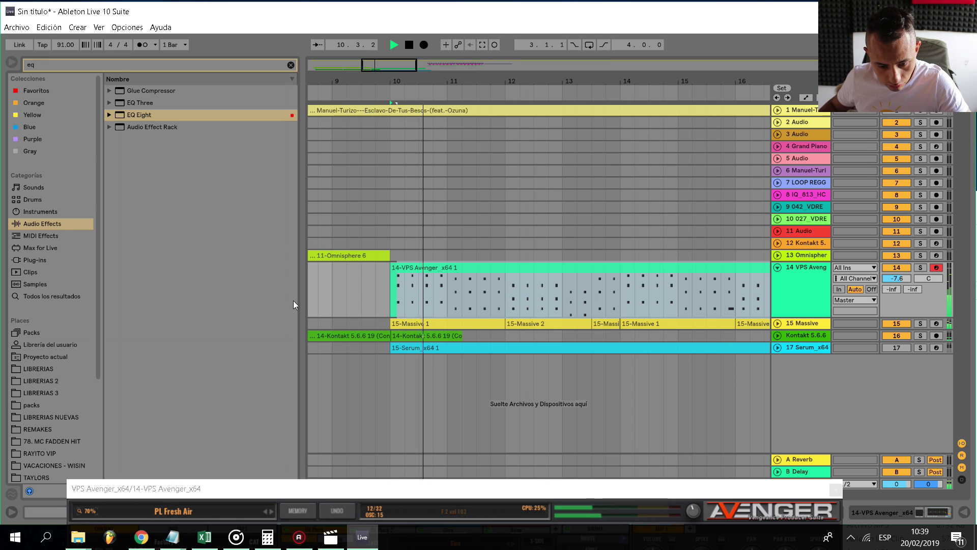
Set the VPS Avenger track volume to -8.8 dB and the Massive track volume to -4.1 dB.
scroll(382, 293, down, 8)
click(359, 301)
scroll(334, 293, up, 4)
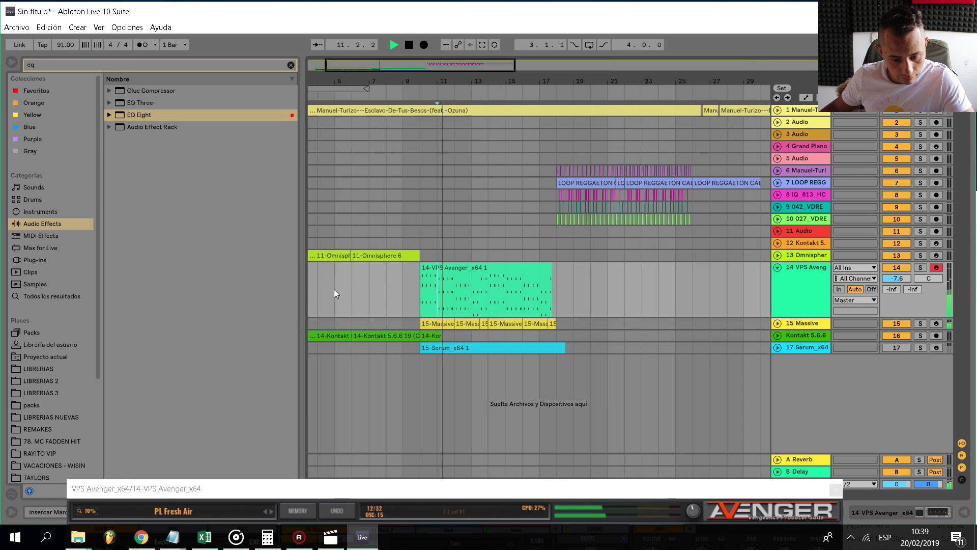
scroll(341, 296, left, 2)
click(321, 296)
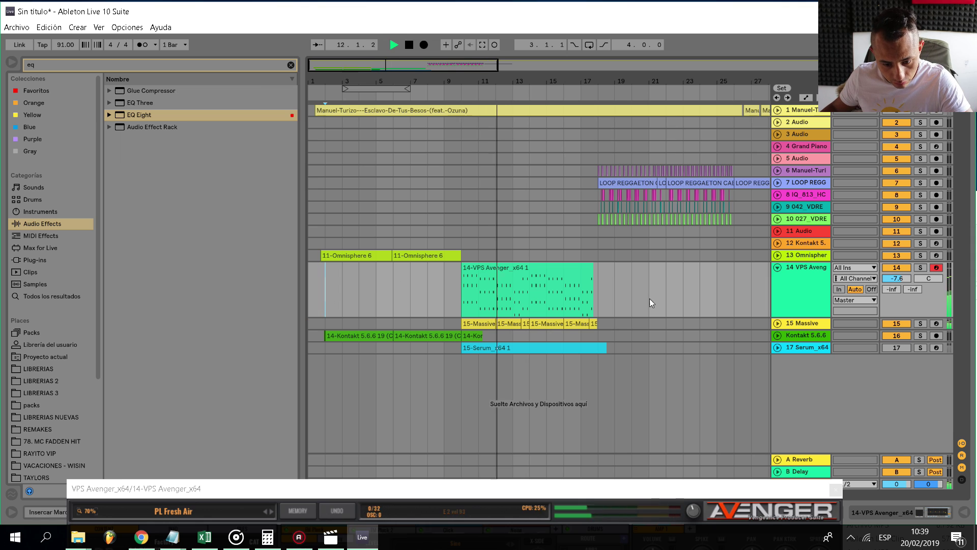
drag(893, 279, 894, 284)
click(778, 323)
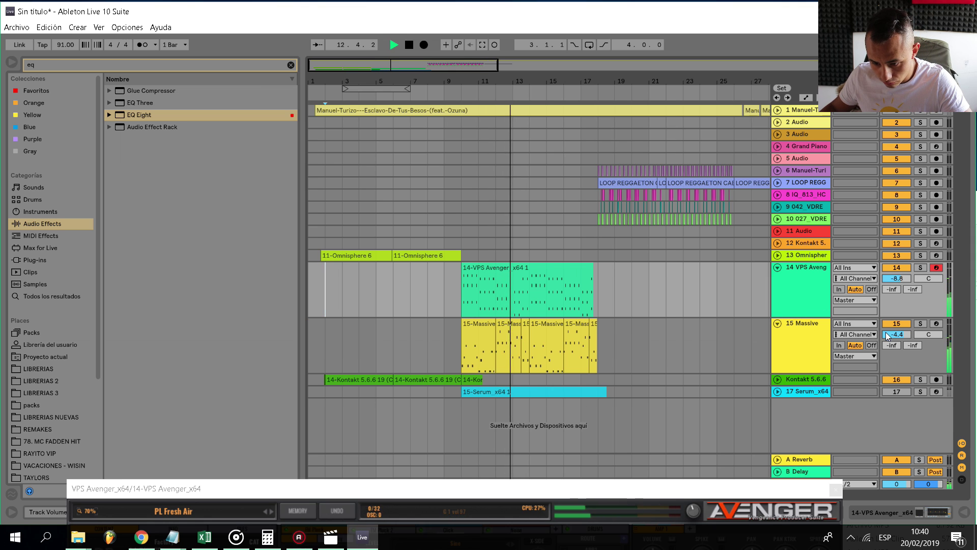
drag(887, 336, 887, 334)
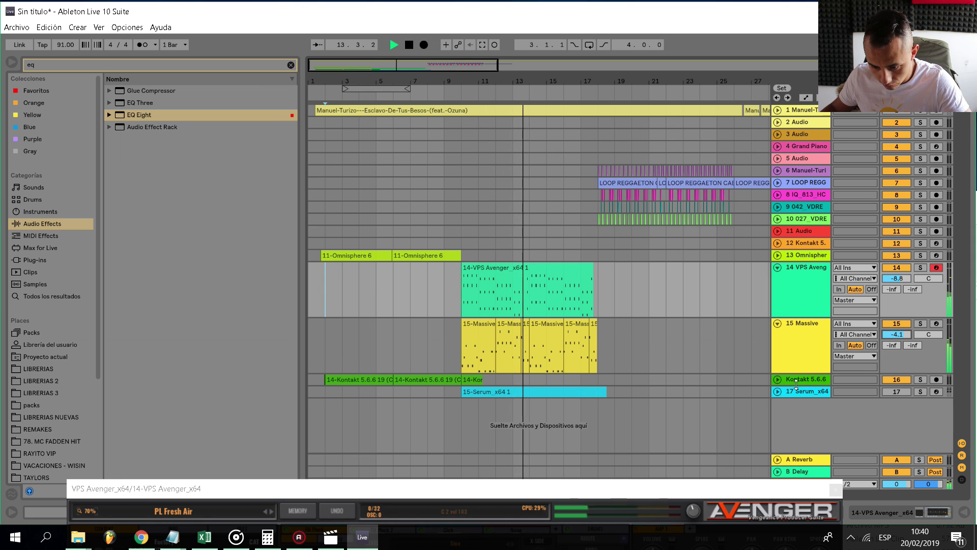
Play the arrangement from bar 10 and trim the end of the Serum clip back to bar 18.
scroll(523, 248, up, 2)
click(529, 244)
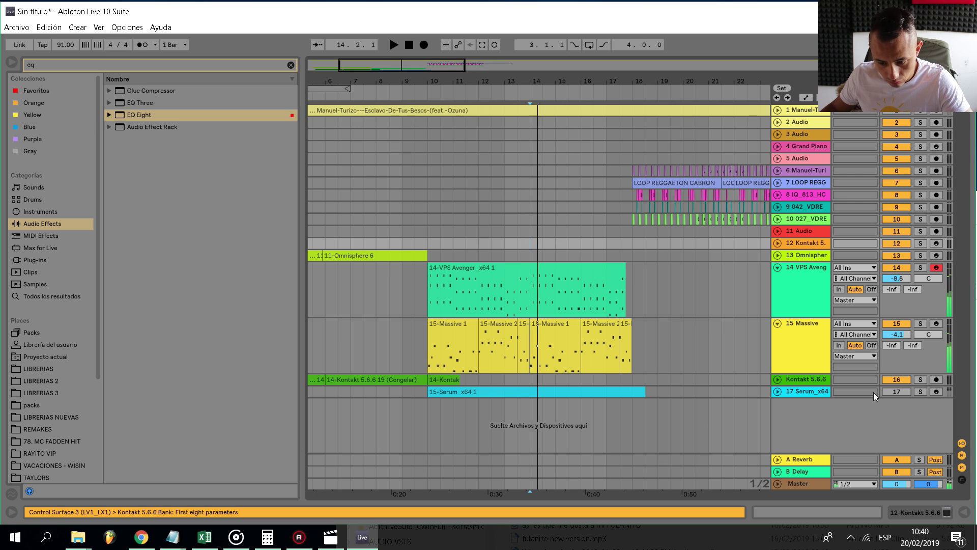
click(428, 246)
key(space)
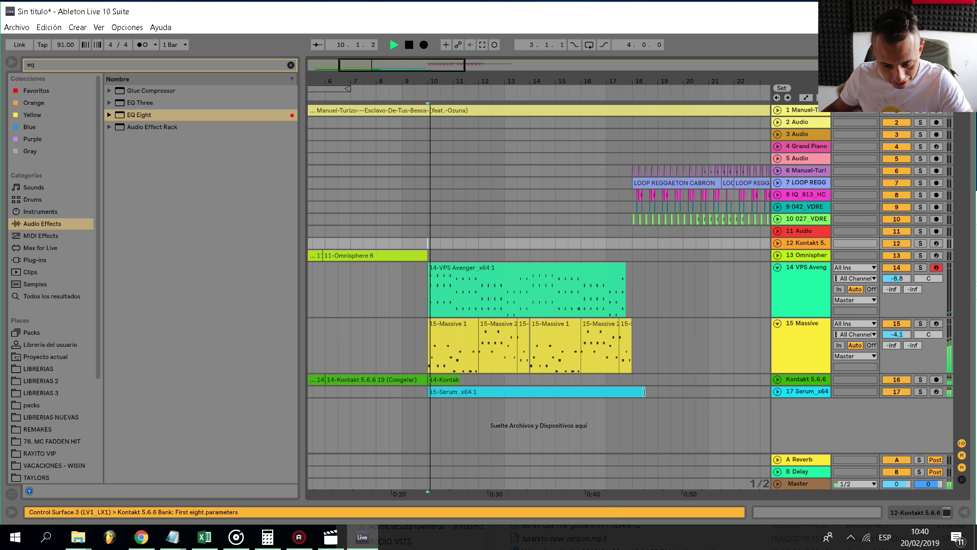
drag(635, 379, 653, 390)
scroll(630, 302, up, 3)
drag(630, 302, 653, 364)
scroll(638, 339, up, 3)
scroll(616, 290, down, 7)
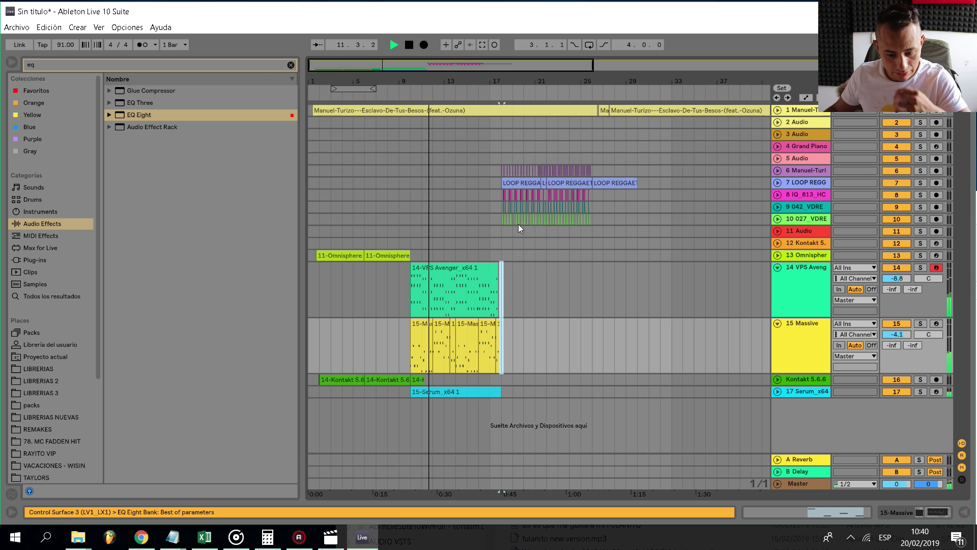
Solo the reference song on track 1, unfold that track and play it from bar 10.
click(502, 147)
key(space)
click(918, 115)
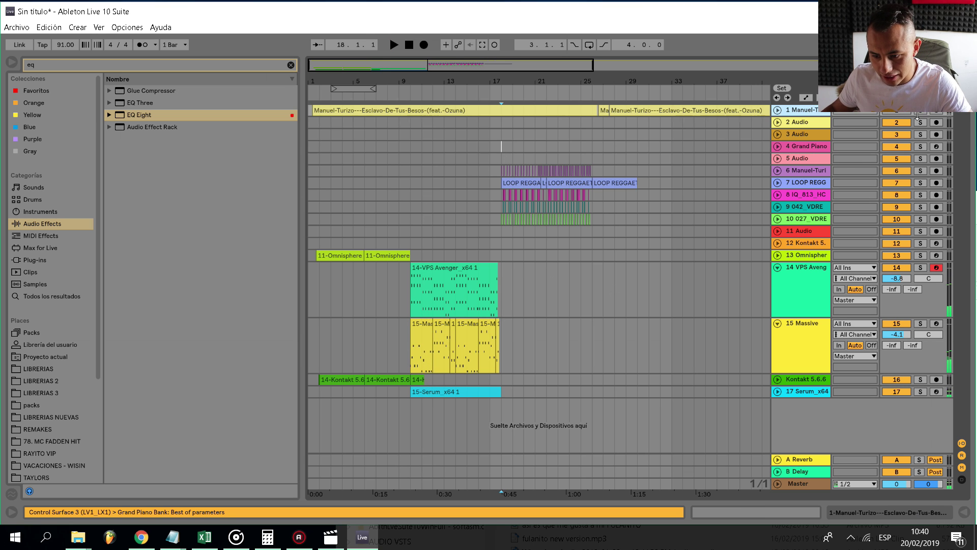
scroll(419, 124, up, 4)
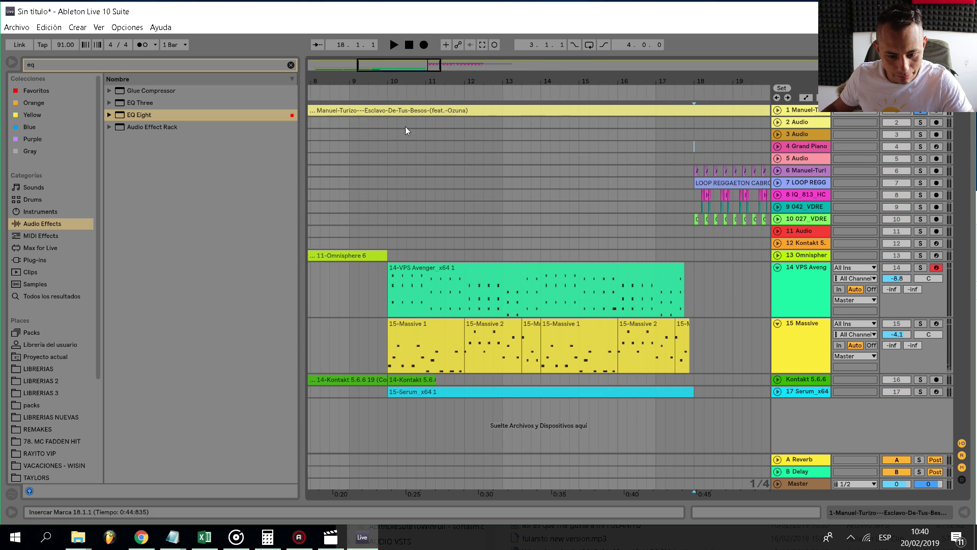
click(389, 124)
click(778, 110)
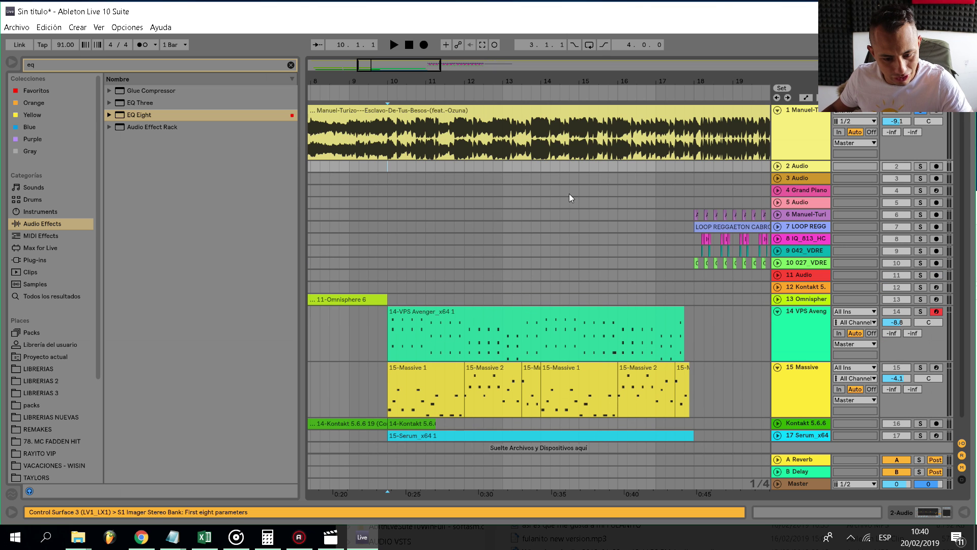
key(space)
Listen to the soloed reference song from 12.3 and again from 13.4.
scroll(418, 165, up, 3)
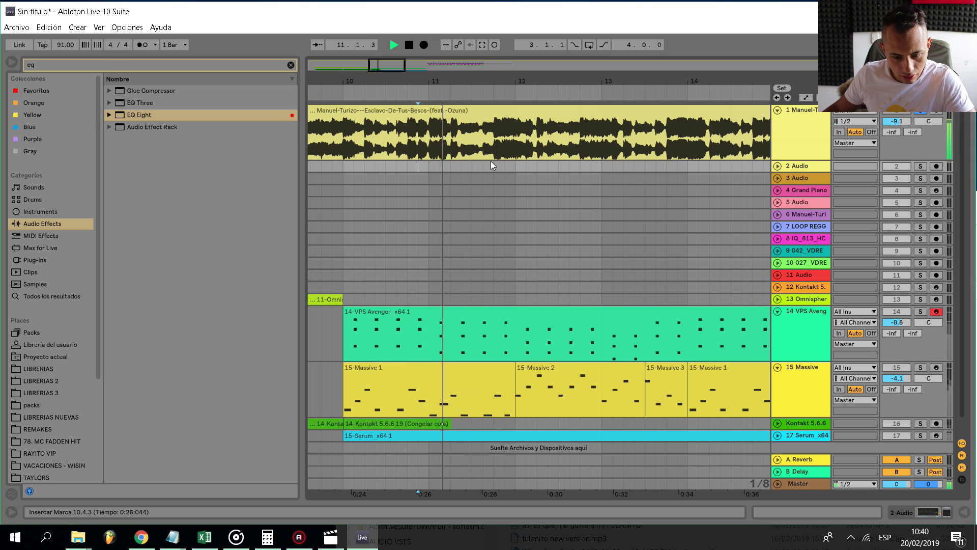
scroll(543, 162, down, 3)
click(544, 162)
key(space)
key(space)
scroll(566, 169, up, 4)
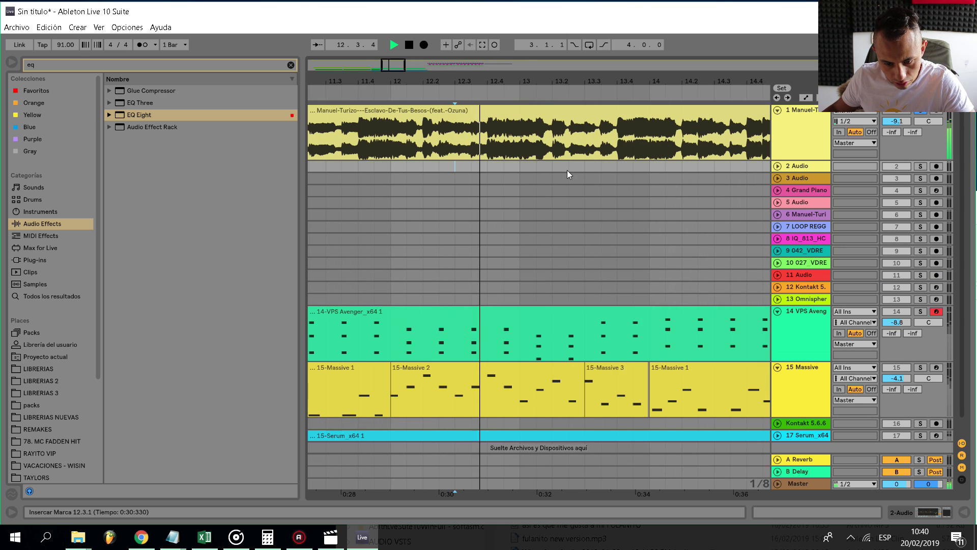
scroll(567, 171, down, 3)
scroll(593, 172, up, 3)
click(541, 168)
key(space)
key(space)
scroll(623, 166, down, 1)
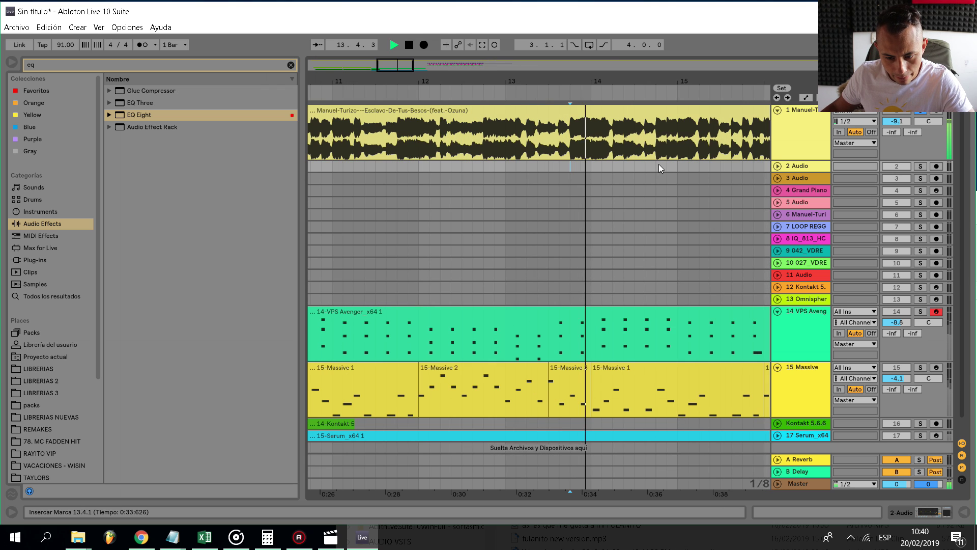
Listen to the reference song from 14.4, from bar 18 and again from bar 14, and stop playback.
click(657, 163)
key(space)
key(space)
scroll(611, 168, down, 4)
scroll(563, 185, up, 2)
scroll(450, 182, down, 3)
scroll(402, 174, up, 3)
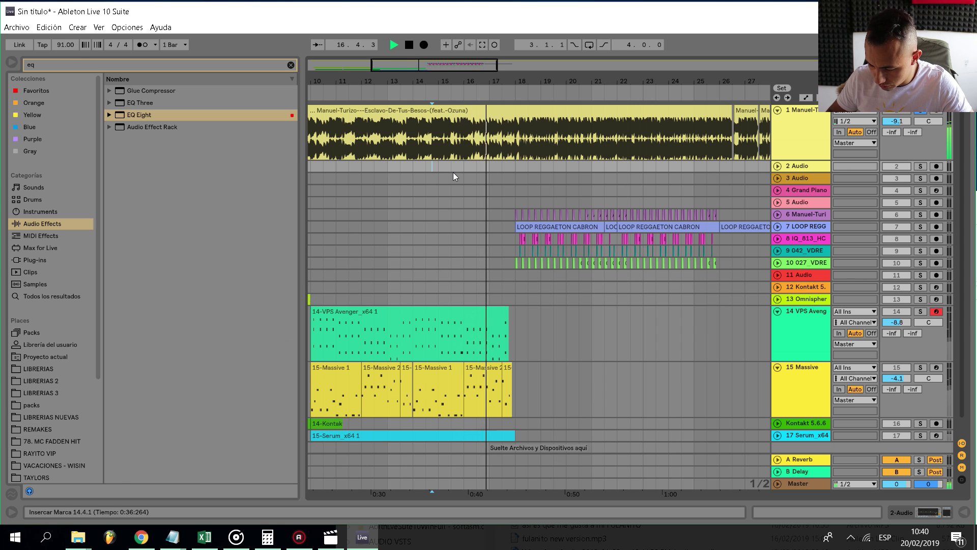
click(515, 165)
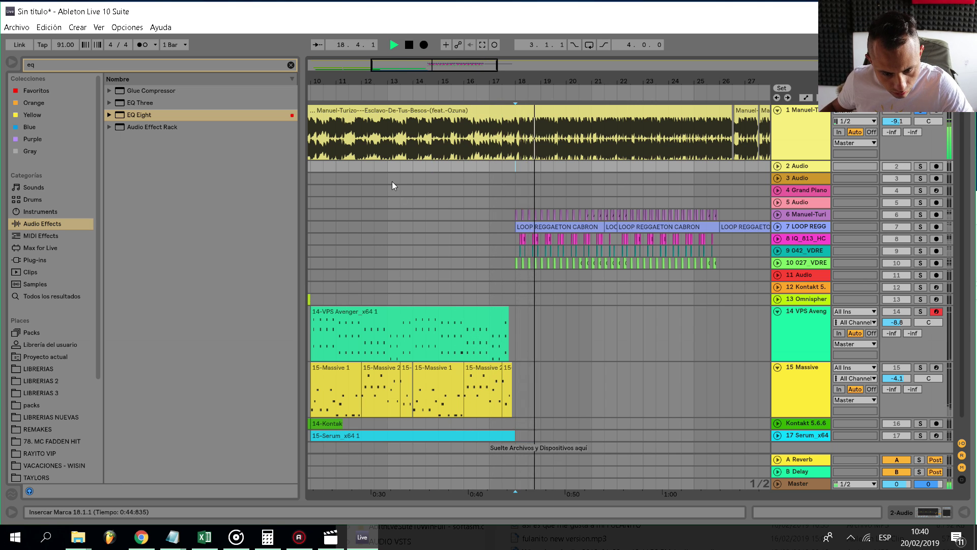
click(415, 163)
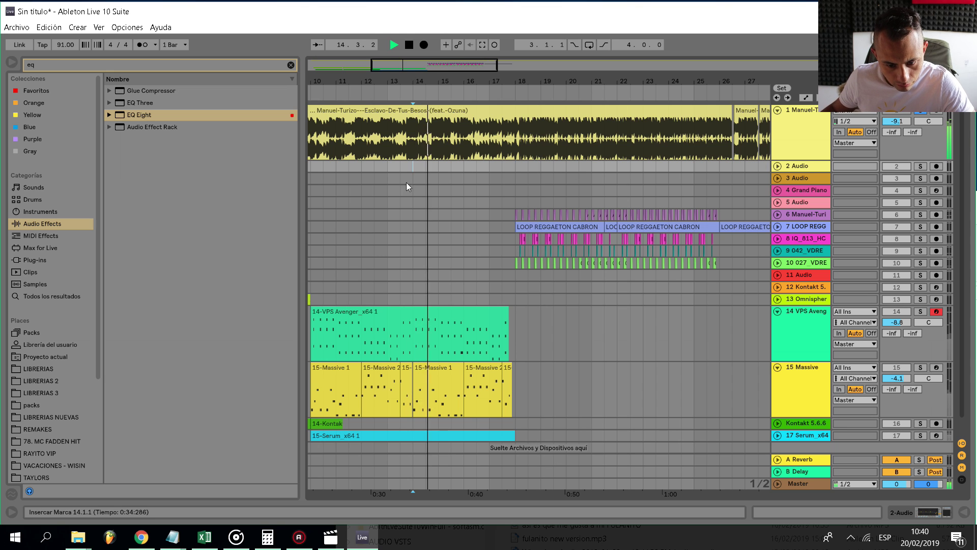
scroll(406, 181, up, 2)
scroll(425, 174, down, 1)
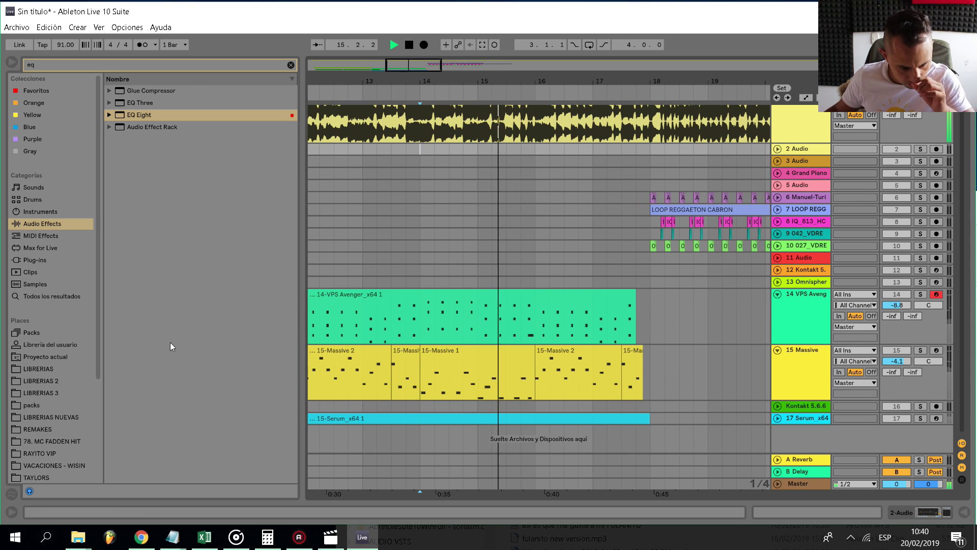
key(space)
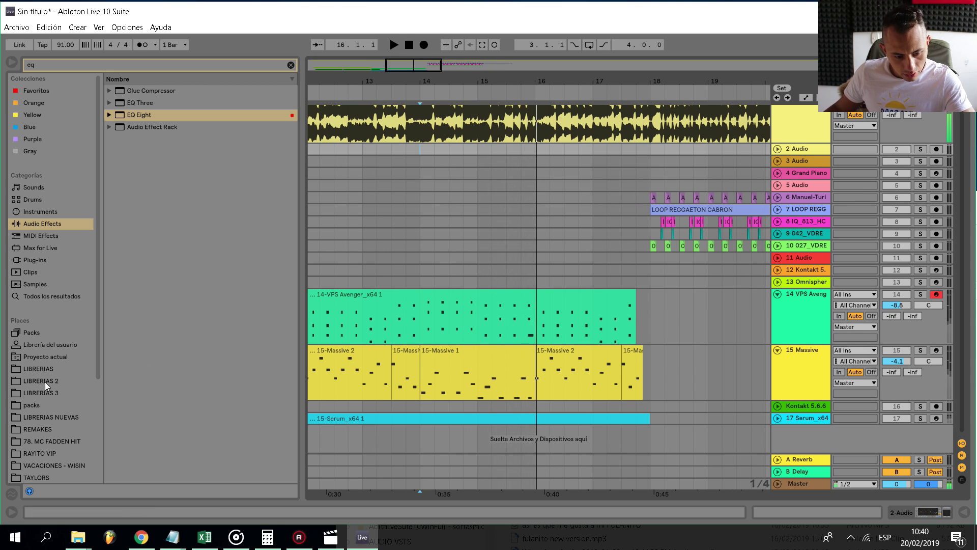
Browse the FOLK GUITARS PACK 3 folder with the search text cleared and open its 2. FLAMENCA subfolder.
scroll(45, 382, down, 1)
scroll(33, 422, down, 4)
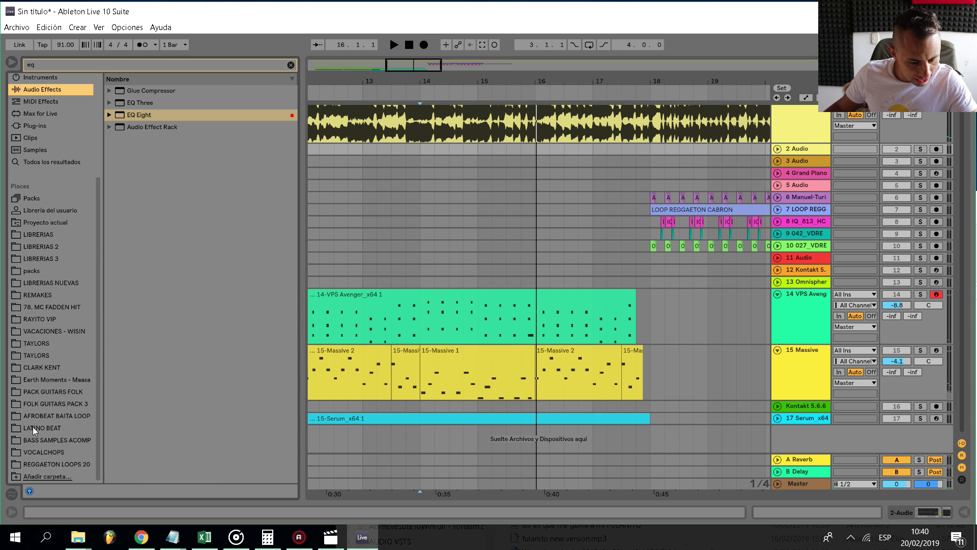
click(72, 403)
click(290, 65)
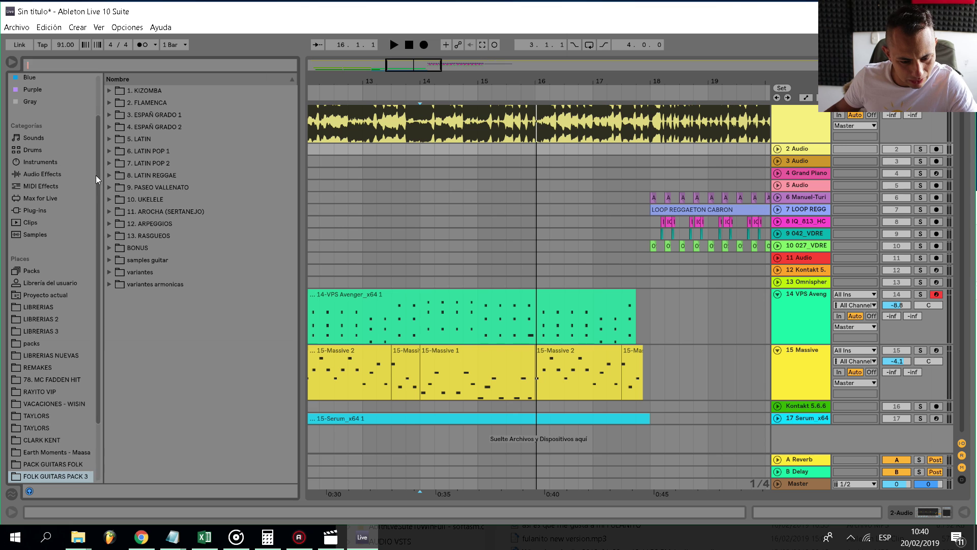
click(133, 104)
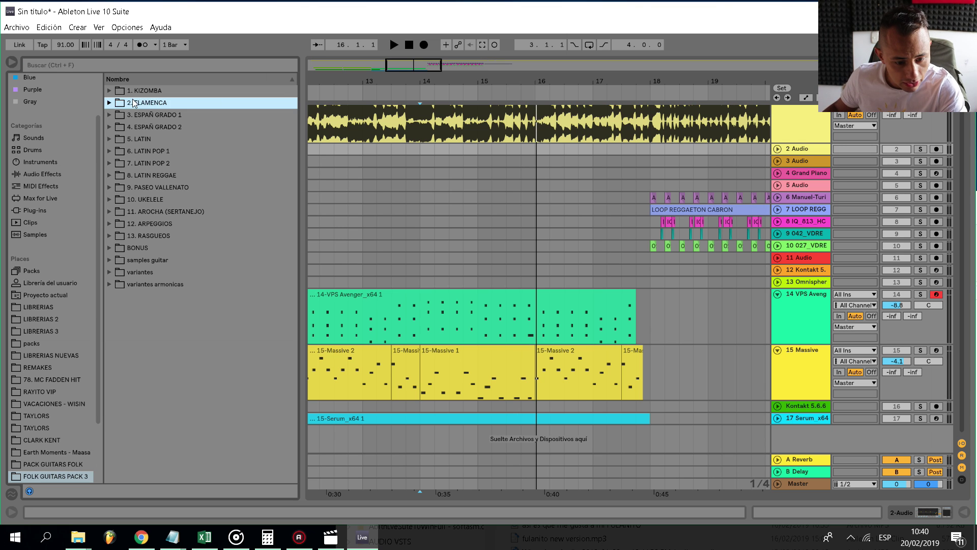
key(Right)
key(Down)
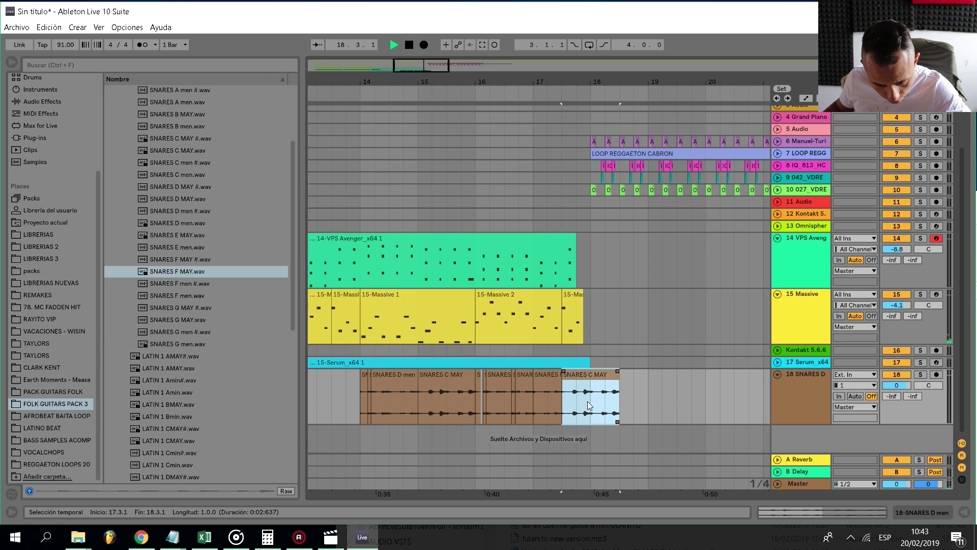
Trim the guitar clips on track 18 to end at bar 18 and lower the track to -0.5 dB while playing from bar 14.
key(ctrl+d)
scroll(515, 398, down, 3)
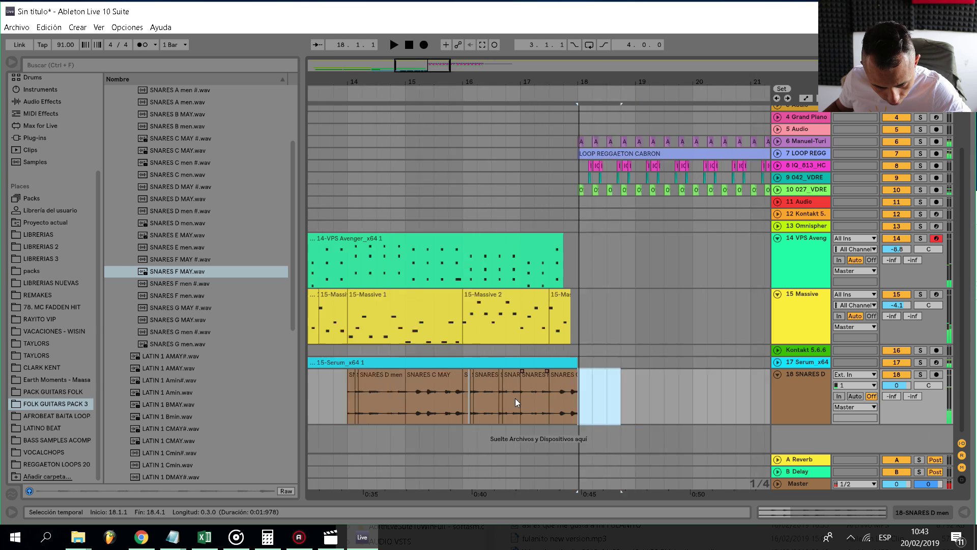
click(415, 398)
key(space)
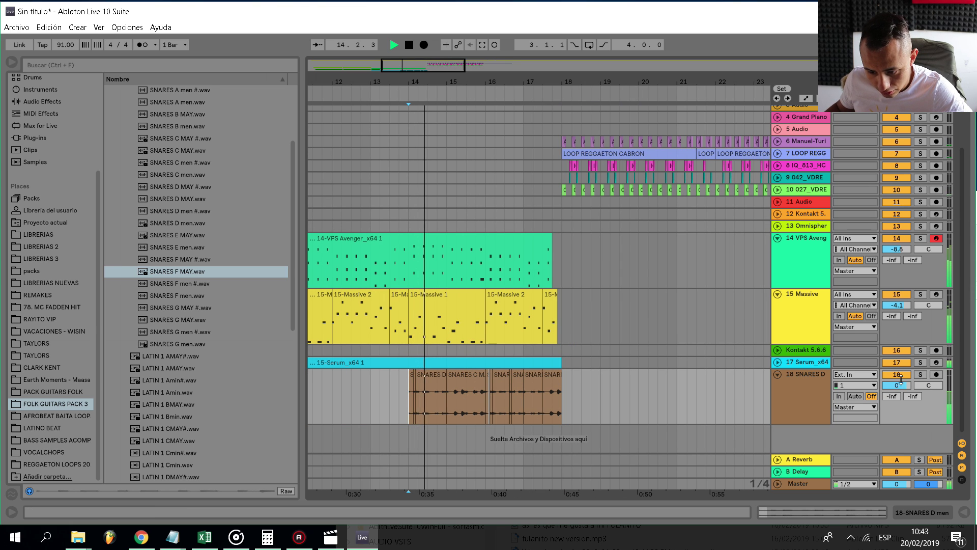
drag(897, 385, 897, 387)
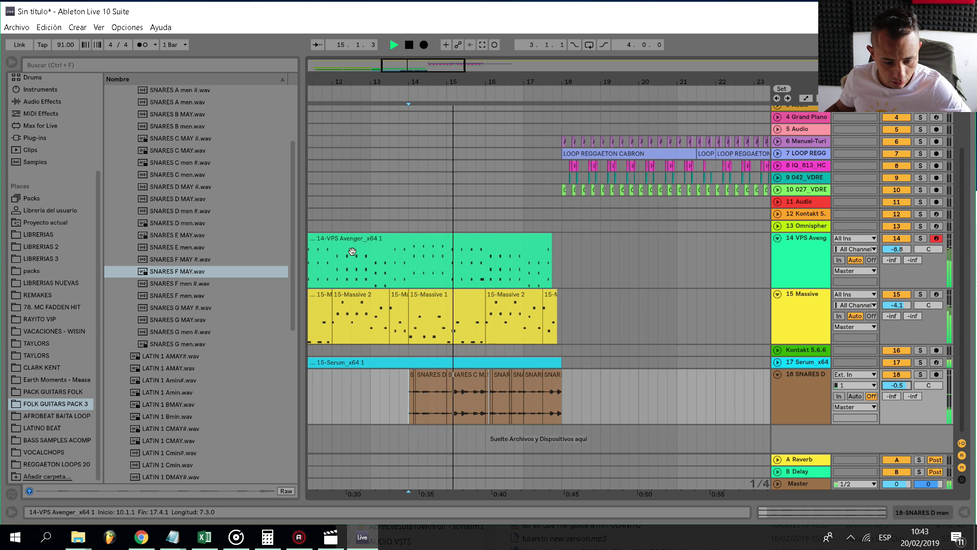
Unfold the Serum track and delete the D1 note stacked above the C1 note at bar 6 of its clip.
scroll(502, 292, down, 1)
click(778, 362)
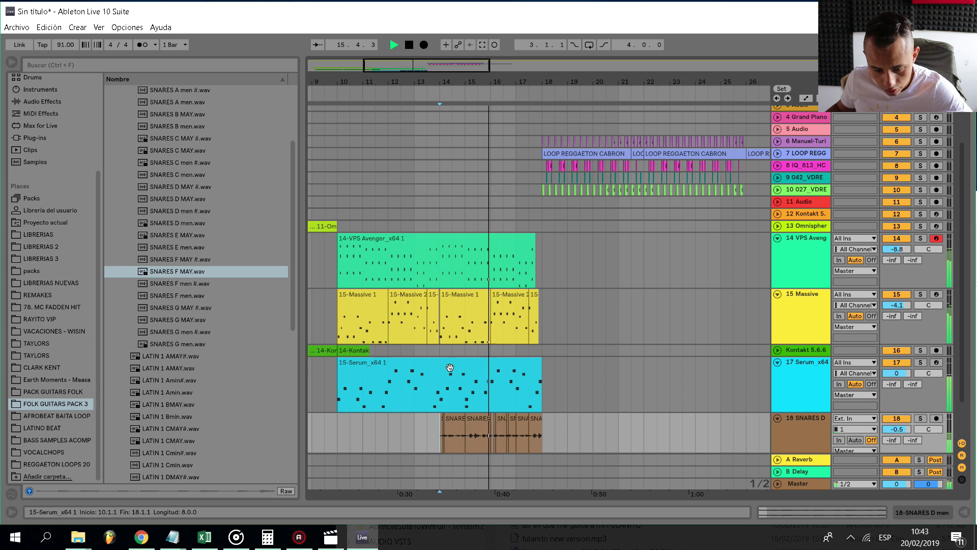
scroll(452, 396, up, 3)
key(space)
key(space)
double_click(489, 373)
scroll(538, 449, down, 3)
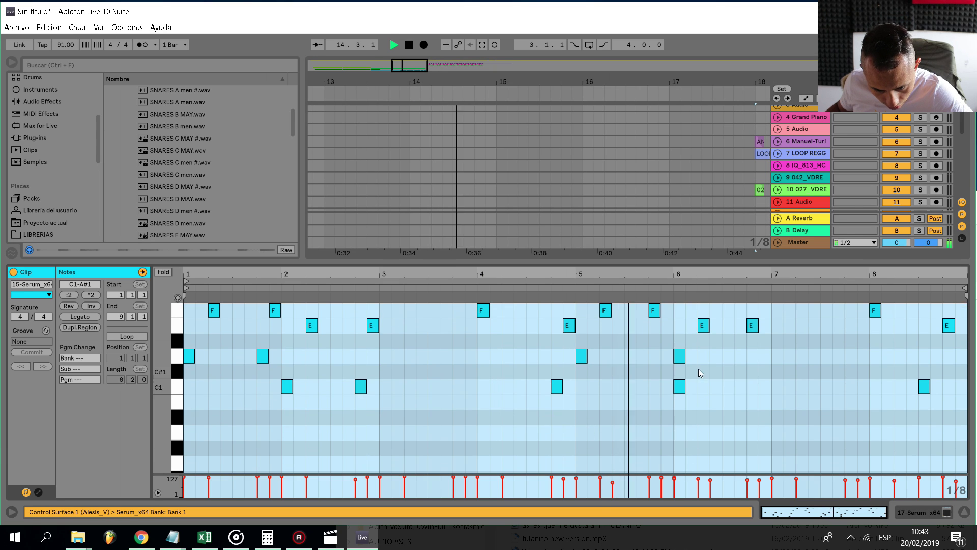
drag(698, 368, 670, 344)
key(Delete)
scroll(669, 350, up, 3)
key(ctrl+alt+l)
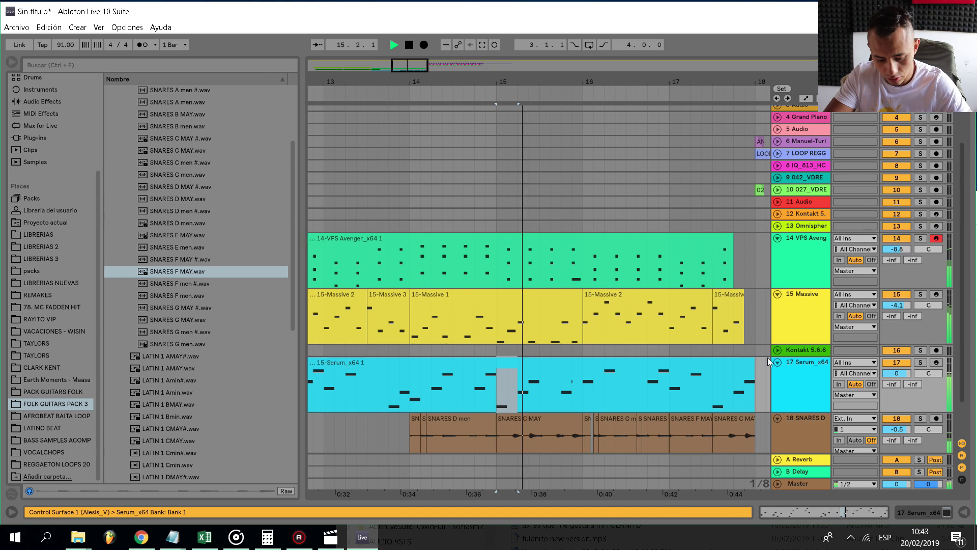
scroll(585, 382, up, 3)
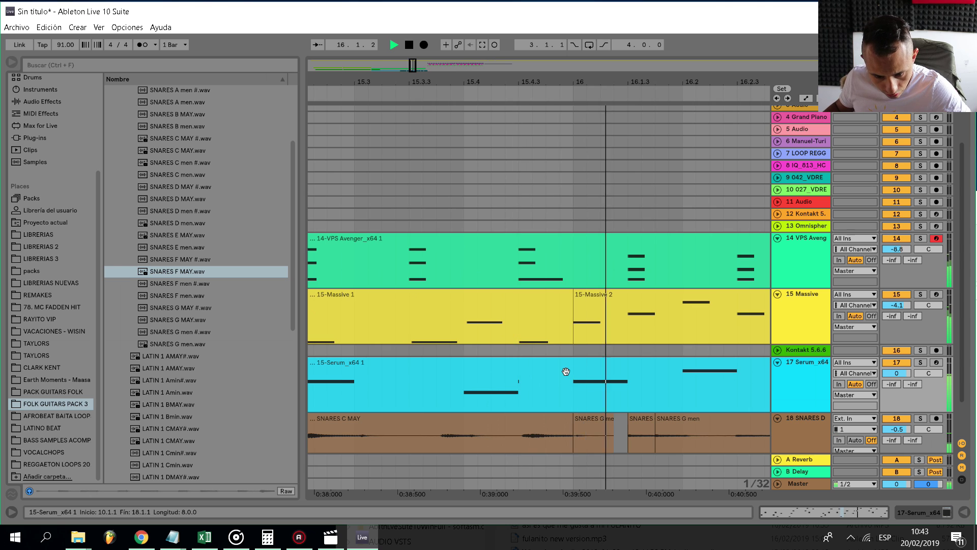
Listen through the end of the section near bar 18, briefly open and close the VPS Avenger window, and stop playback.
scroll(565, 371, down, 4)
scroll(670, 381, up, 3)
drag(657, 404, 716, 392)
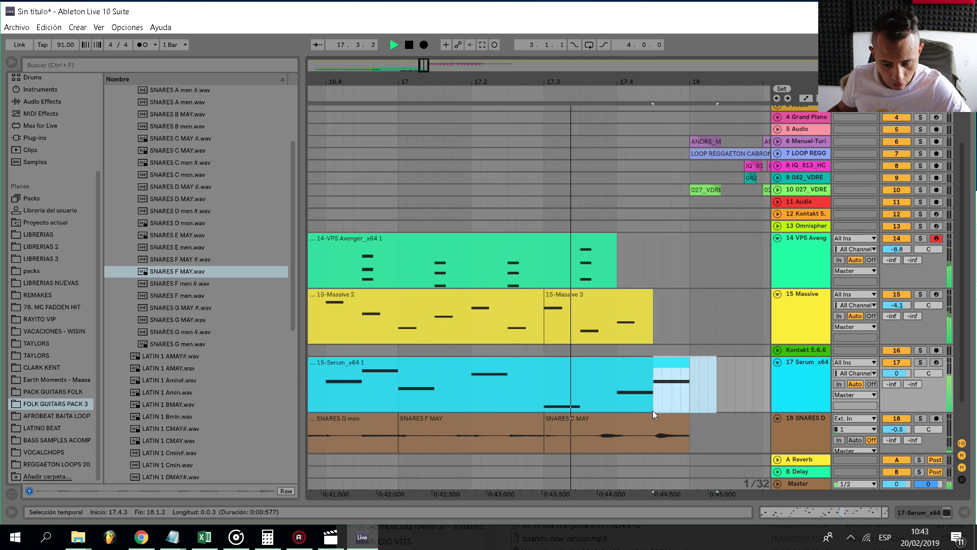
scroll(653, 410, down, 3)
click(656, 262)
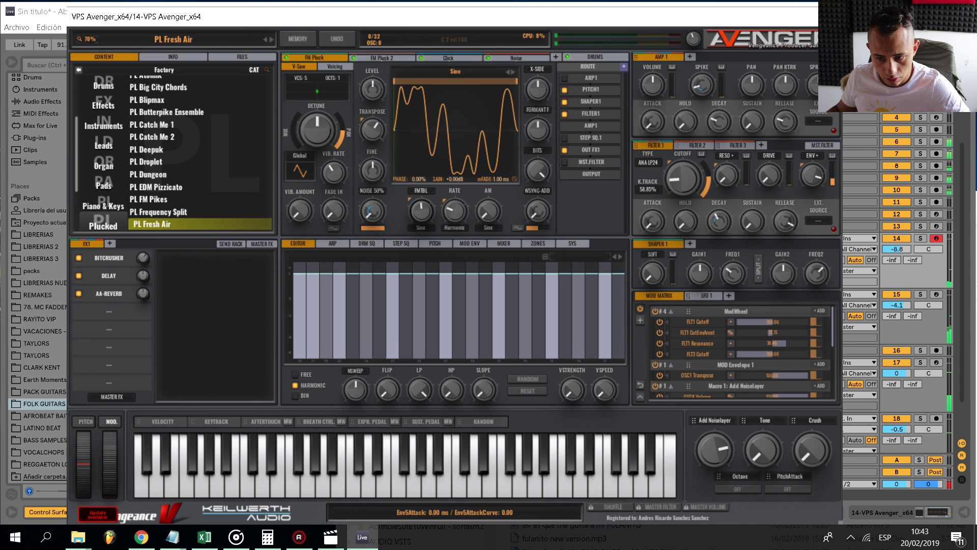
click(831, 16)
key(space)
scroll(500, 223, up, 3)
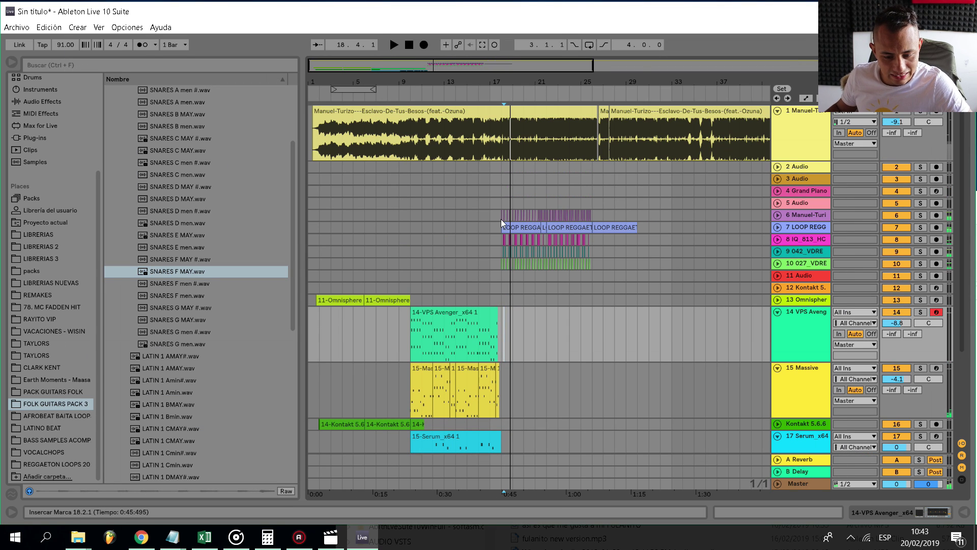
Fold the lower tracks, unfold the Omnisphere track 13 and arm it for recording with the insert marker at bar 18.
click(502, 176)
scroll(490, 221, down, 4)
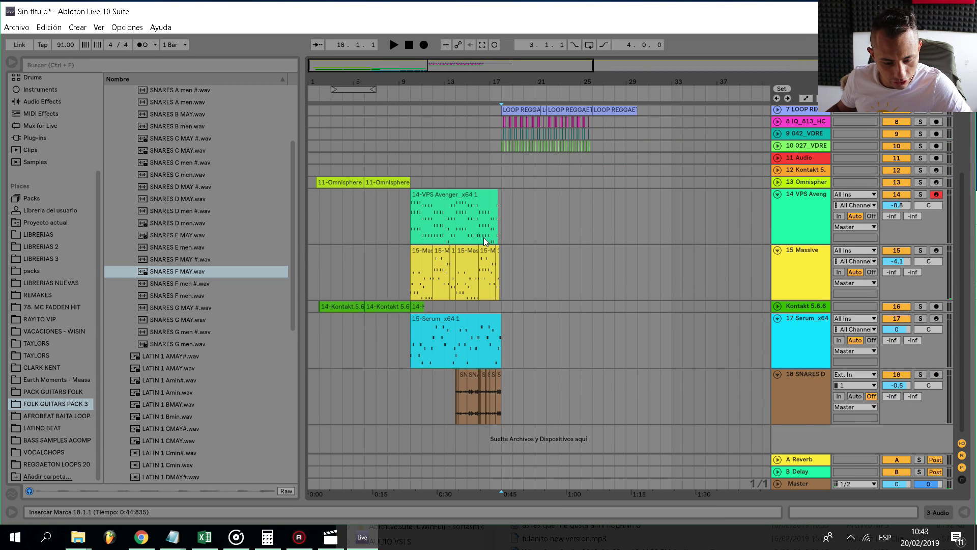
key(alt+u)
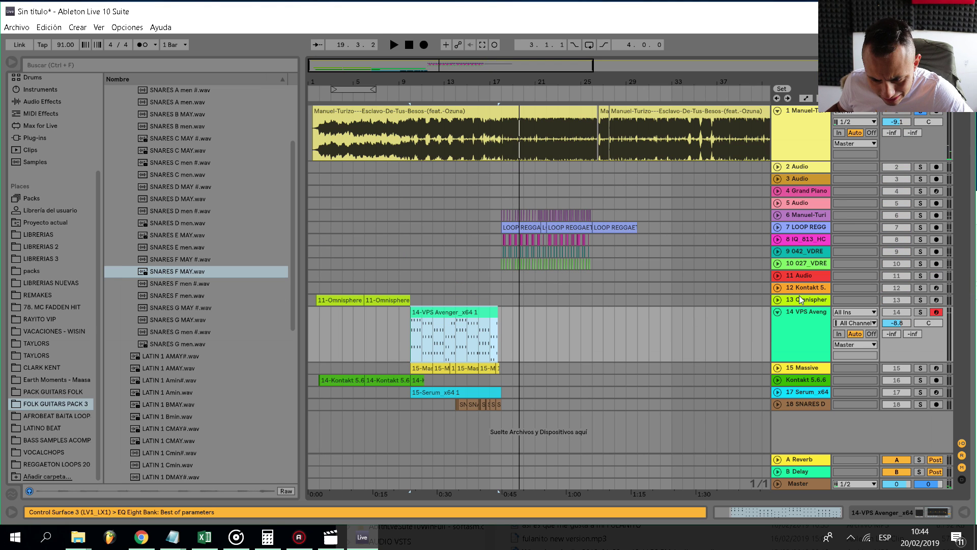
click(778, 300)
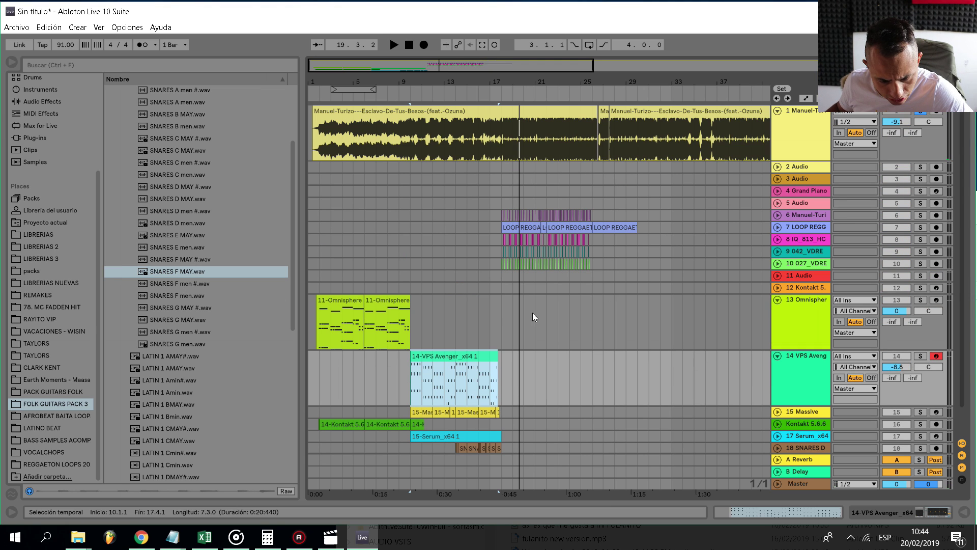
click(500, 317)
key(space)
key(space)
click(936, 299)
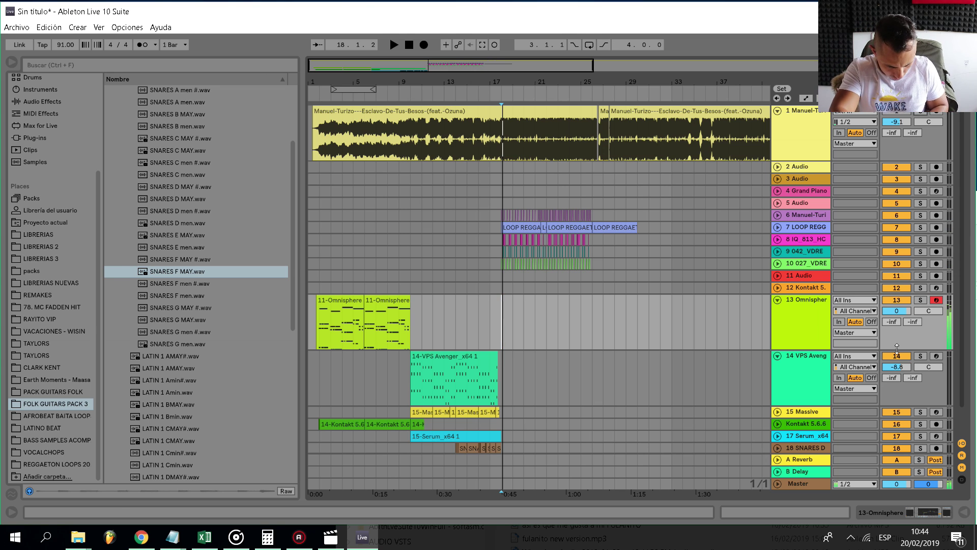
Record a four-bar Omnisphere melody on track 13 from bar 18 to bar 22.
key(space)
key(F9)
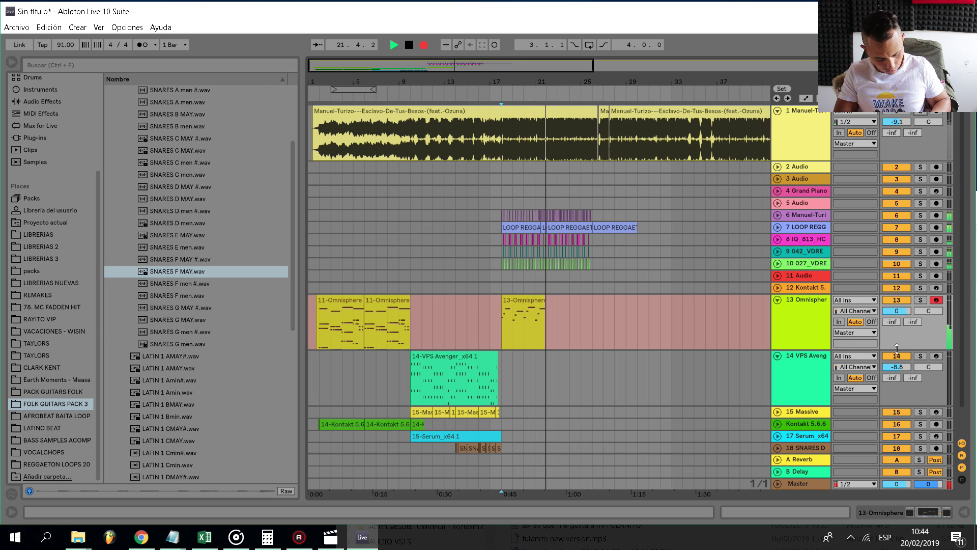
key(space)
Open the newly recorded Omnisphere clip, select all its notes to check them, and close the note editor.
click(516, 305)
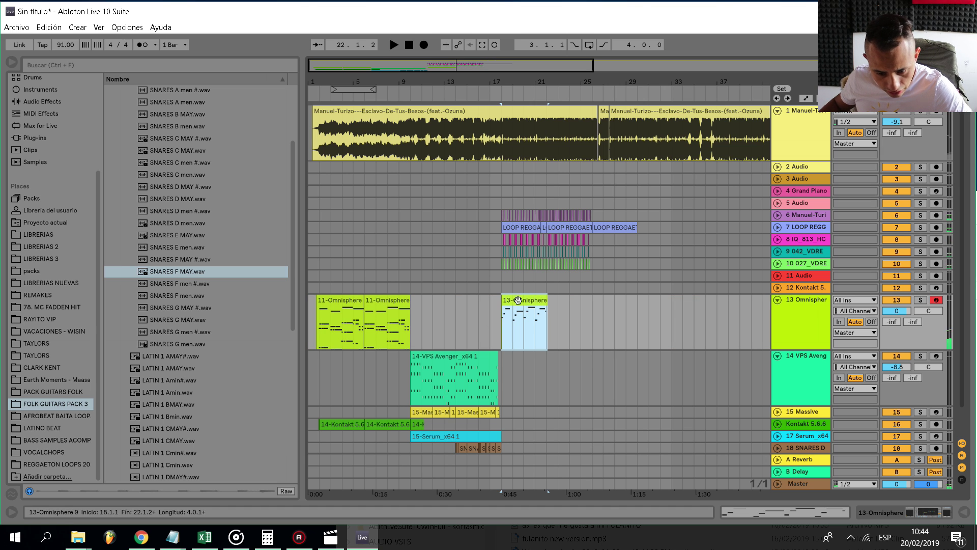
double_click(528, 301)
click(500, 326)
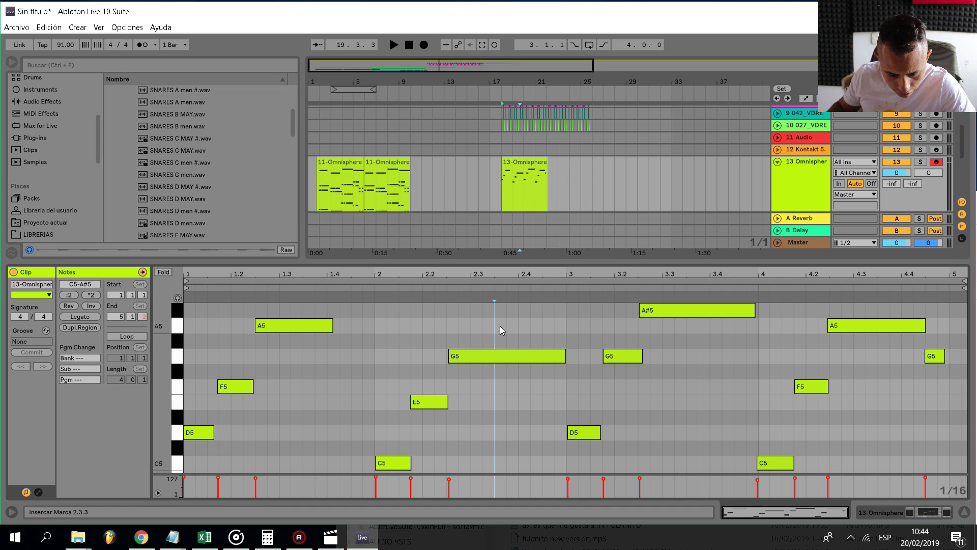
key(ctrl+a)
key(space)
key(space)
key(ctrl+alt+l)
key(space)
key(space)
Copy the recorded Omnisphere clip and paste it right after itself at bar 22.
click(527, 274)
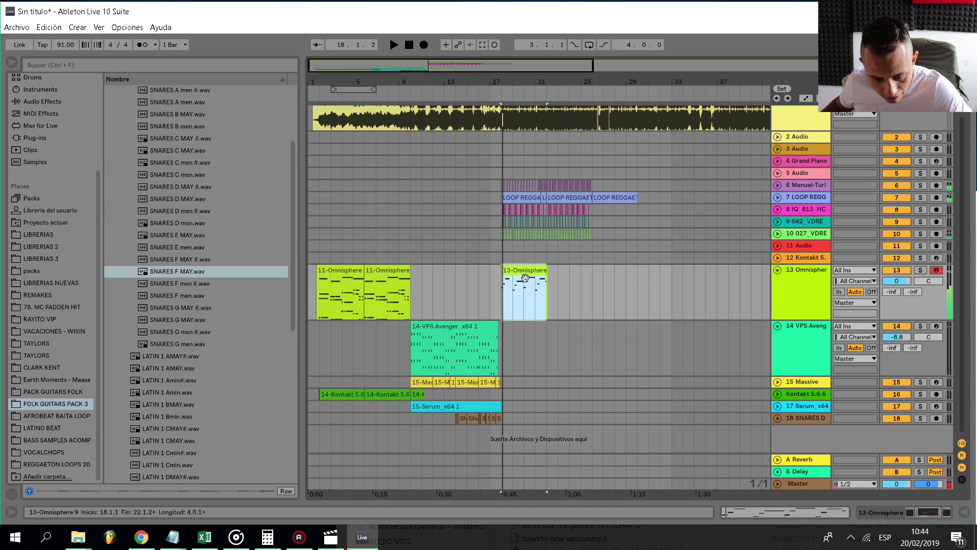
key(ctrl+c)
scroll(509, 285, up, 4)
key(ctrl+v)
scroll(463, 299, down, 5)
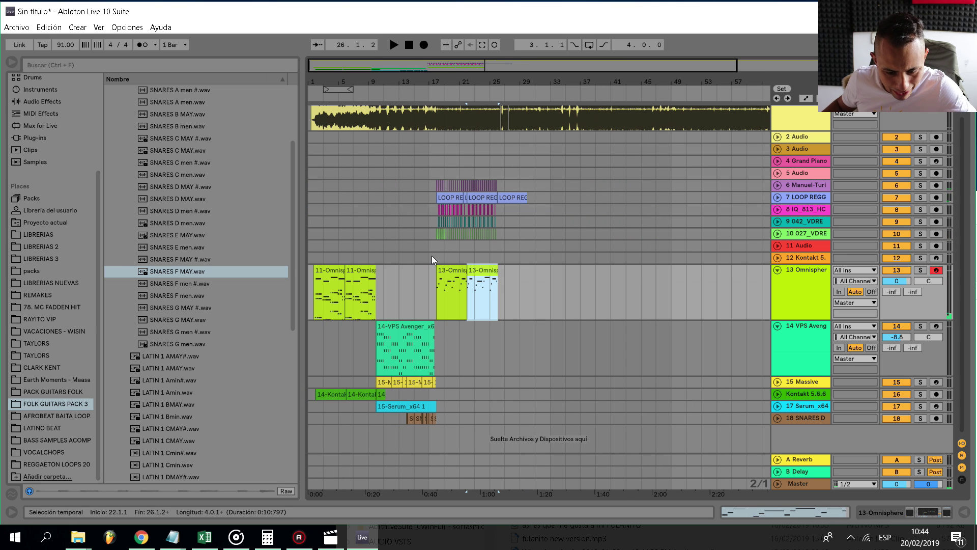
Listen to the Omnisphere melody with the drums and the reference song from bar 18 and stop playback.
scroll(436, 252, up, 5)
click(442, 249)
scroll(407, 143, up, 1)
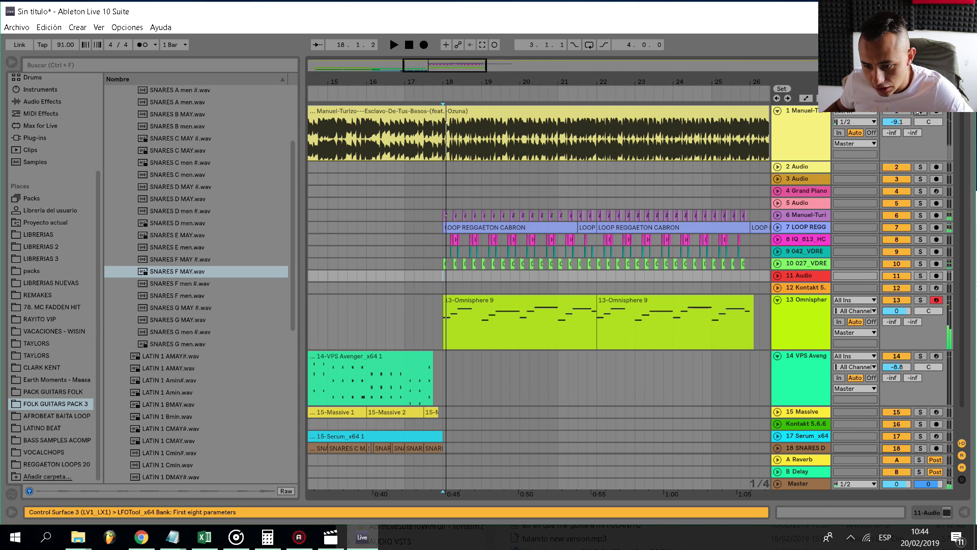
key(space)
scroll(473, 203, down, 1)
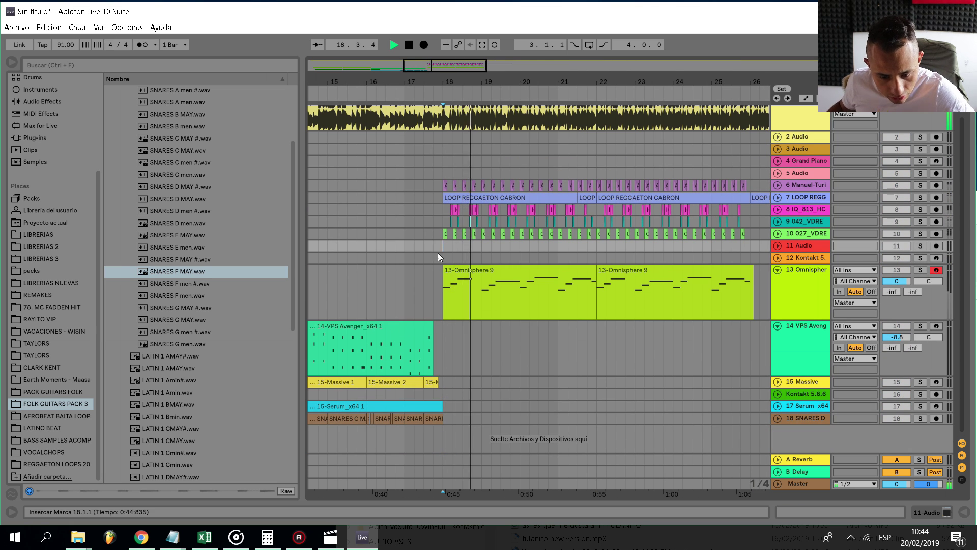
key(space)
Unfold the Serum track 17 and duplicate its bass clip so the copy starts at bar 18.
scroll(398, 383, down, 5)
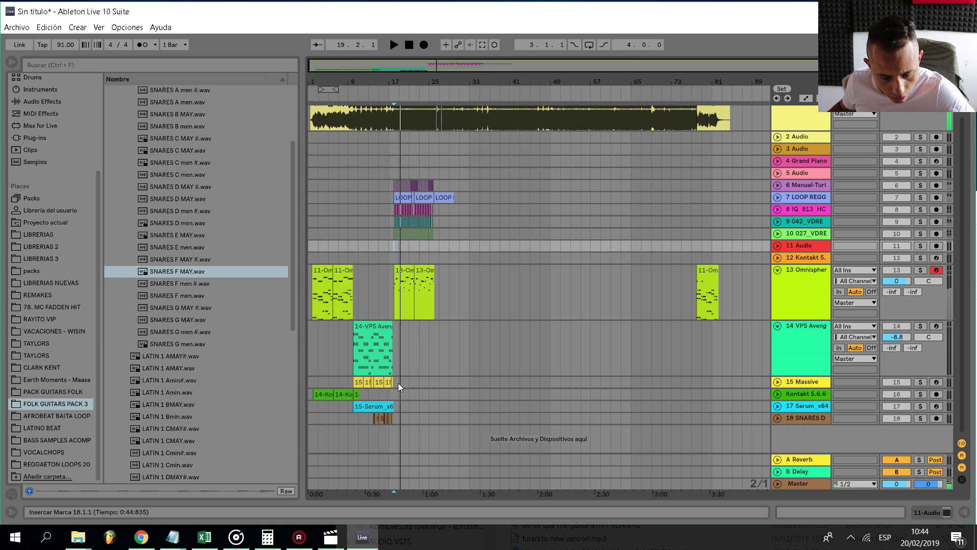
click(388, 404)
scroll(408, 404, up, 4)
click(777, 406)
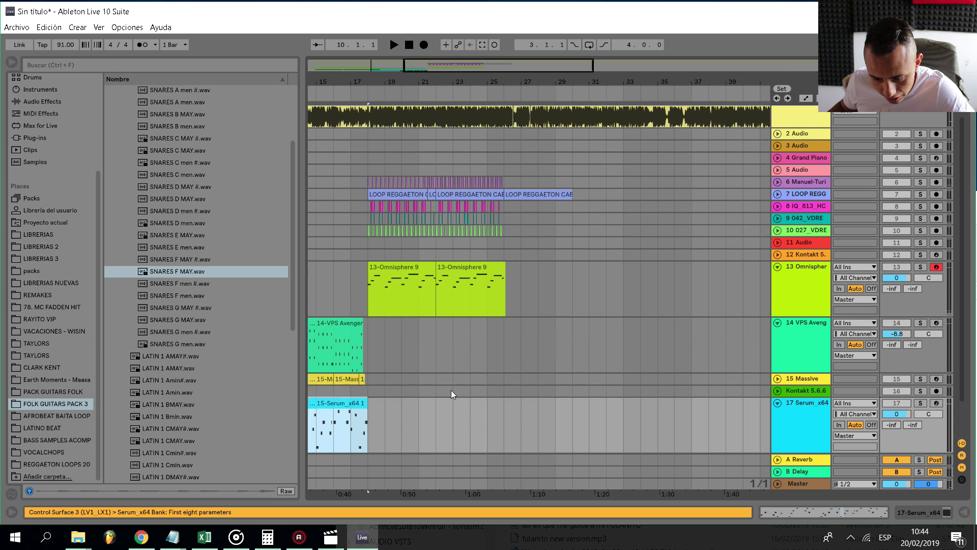
scroll(363, 415, up, 3)
key(ctrl+d)
Delete the portion of the duplicated Serum clip between 18.1.3 and 18.3.1 and listen from bar 18.
drag(335, 444, 372, 441)
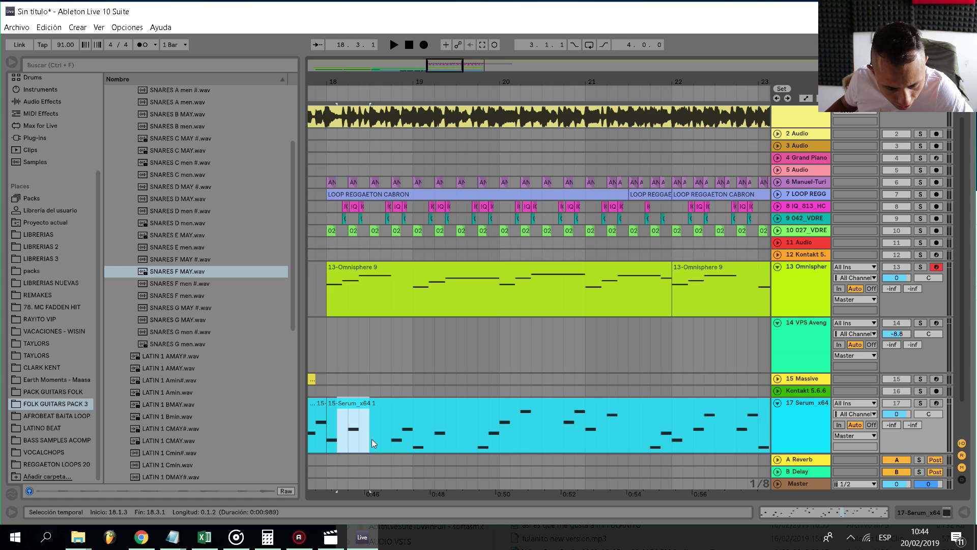
key(Delete)
key(space)
click(327, 391)
key(space)
key(space)
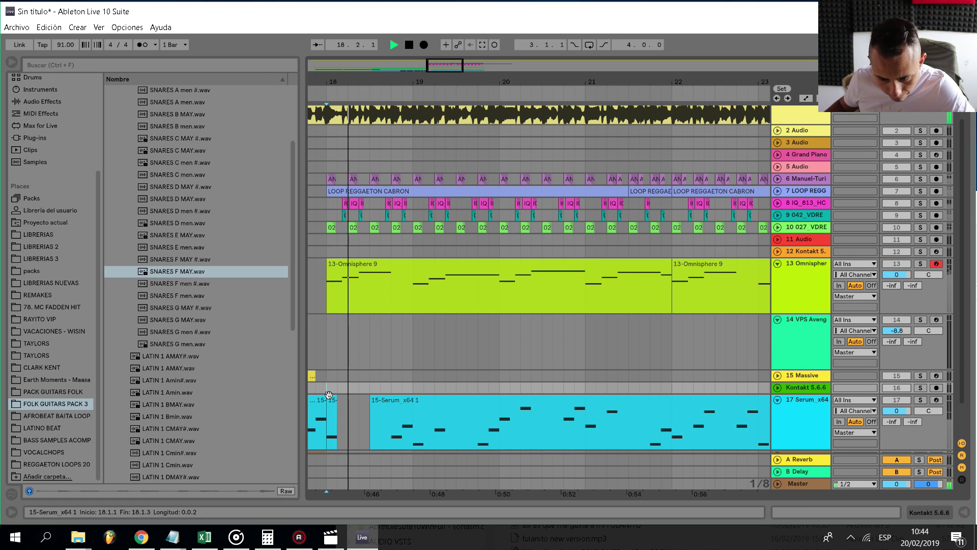
scroll(348, 393, up, 4)
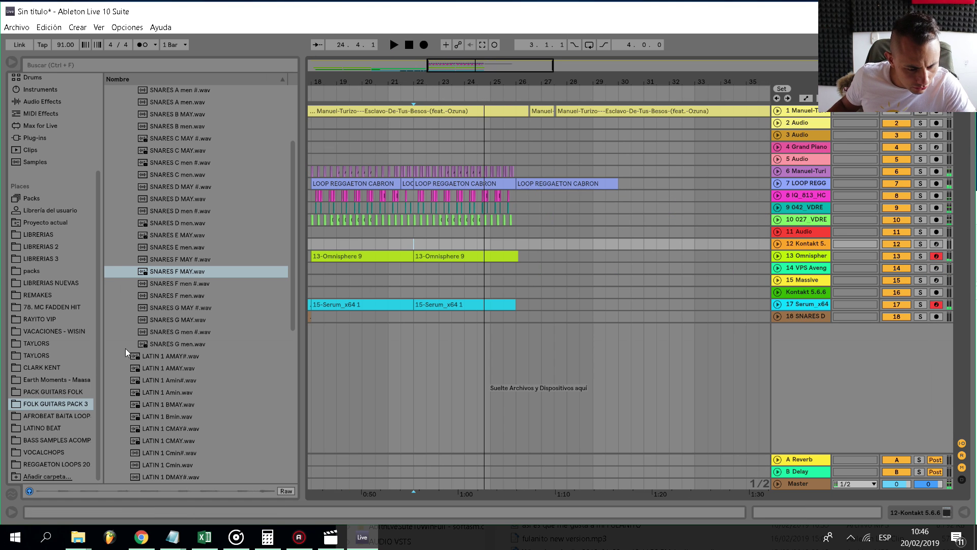
Collapse the 5. LATIN folder in FOLK GUITARS PACK 3 and open the min subfolder of 10. UKELELE.
scroll(125, 349, up, 10)
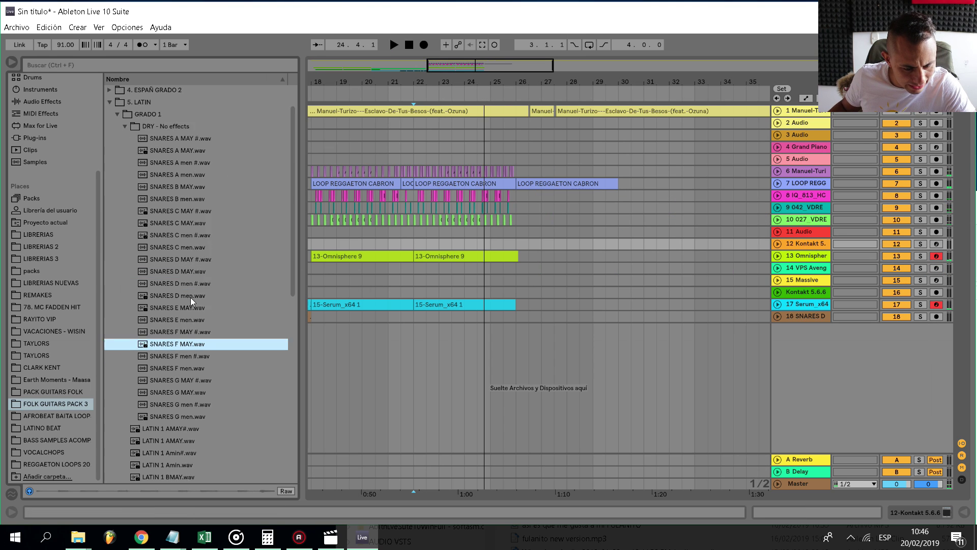
click(109, 138)
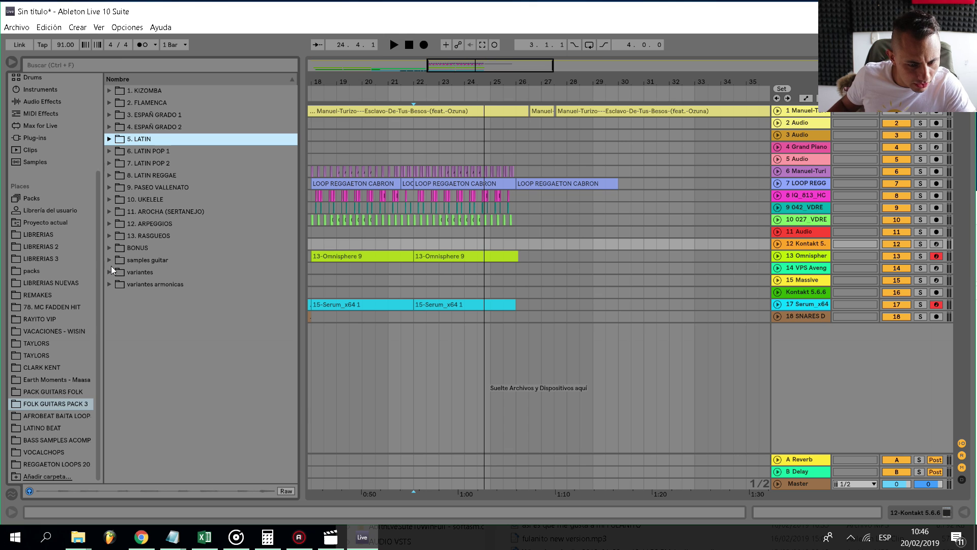
click(109, 200)
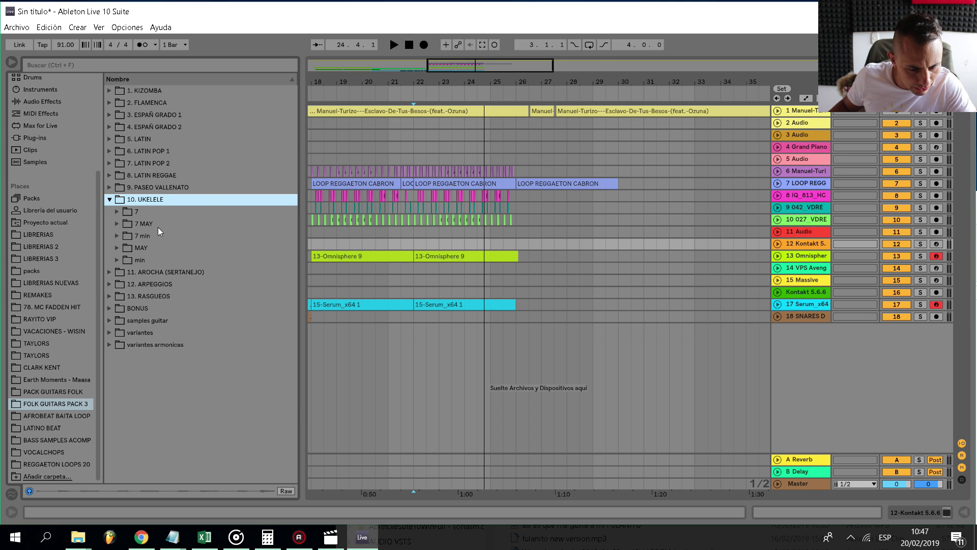
click(134, 260)
key(Right)
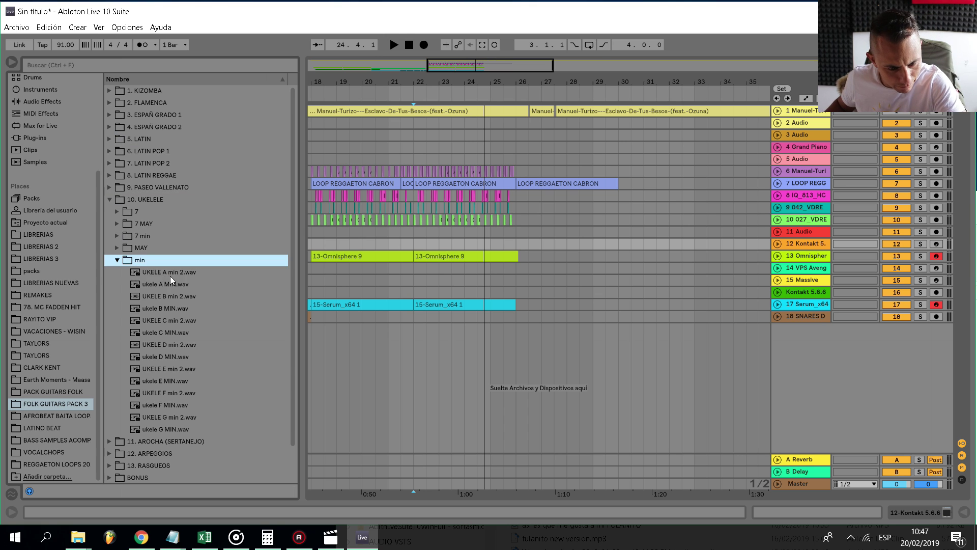
Audition the minor ukulele samples, including ukele C MIN and ukele D MIN, and choose UKELE D min 2.wav.
key(Down)
key(Down)
click(191, 333)
scroll(188, 321, down, 3)
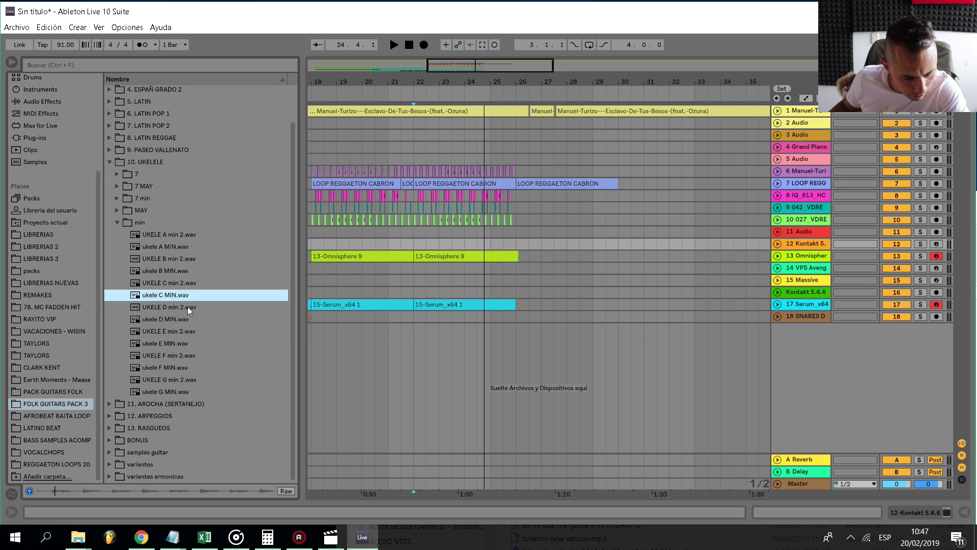
key(Down)
key(Down)
key(Down)
key(Up)
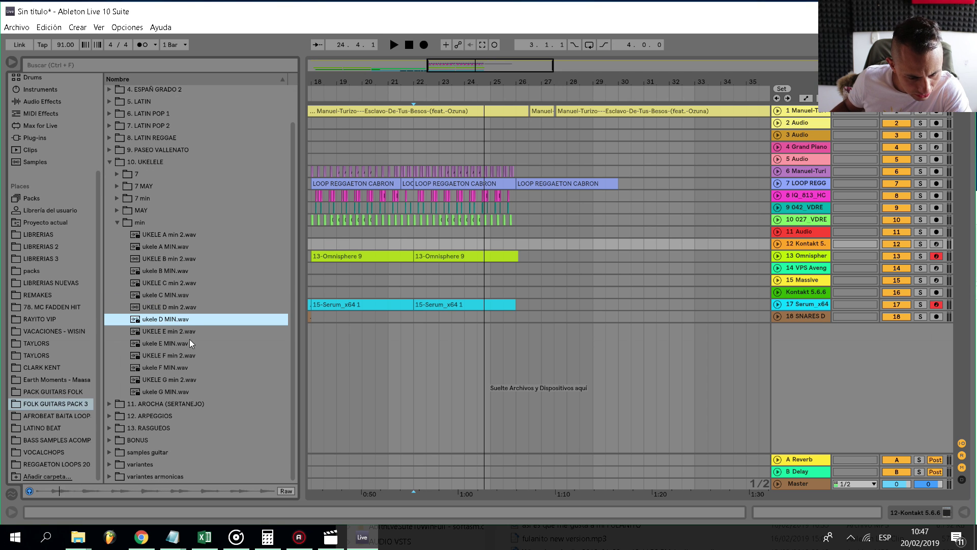
click(165, 308)
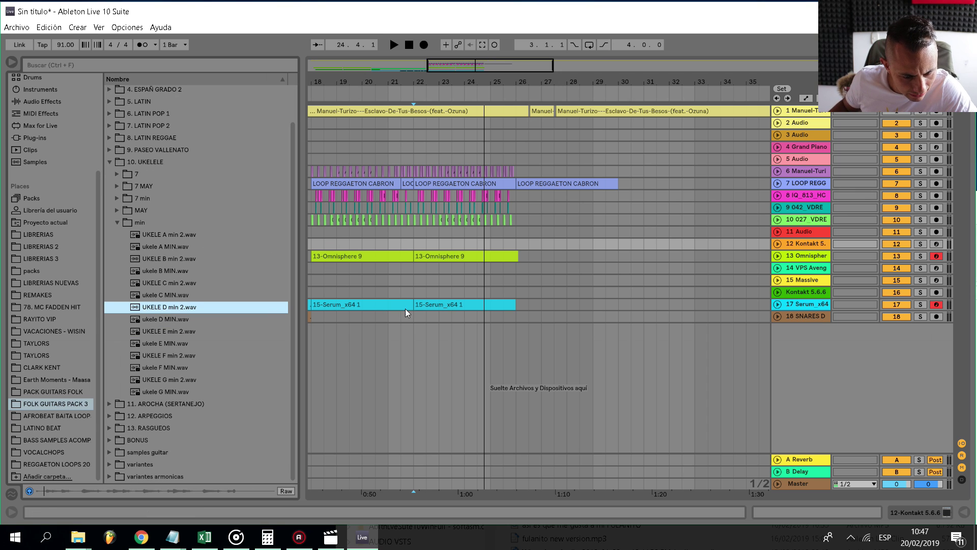
Place UKELE D min 2.wav on a new audio track below track 18, starting at bar 22, and play it.
click(414, 289)
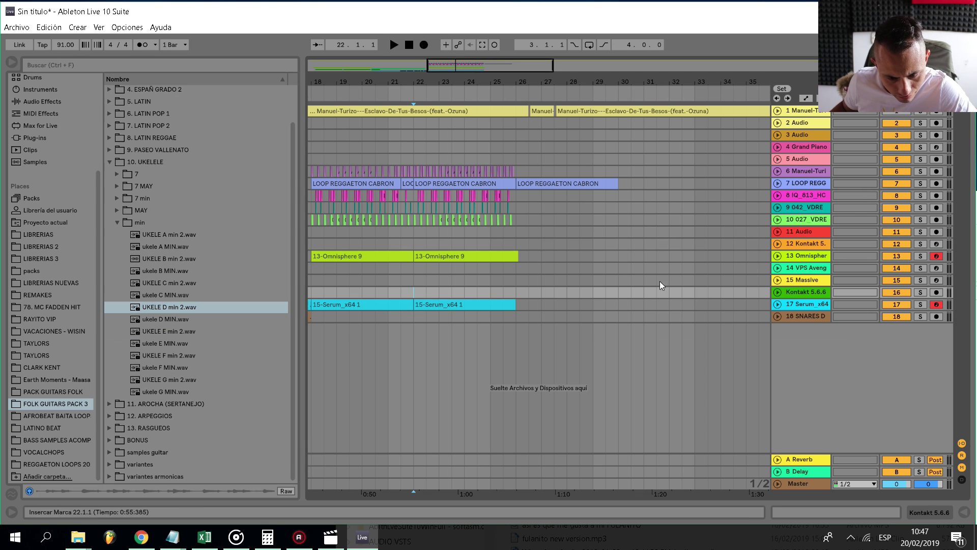
click(776, 304)
click(775, 304)
scroll(417, 326, up, 3)
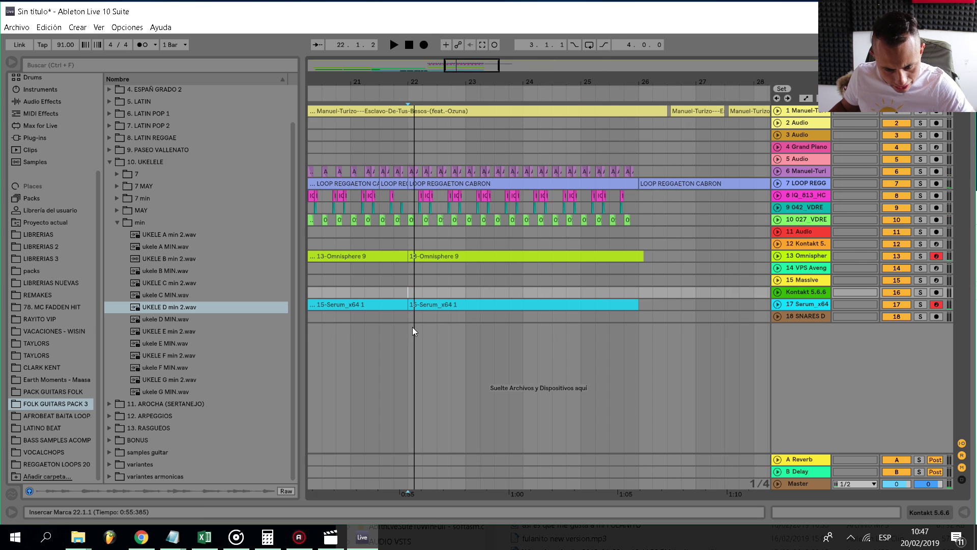
click(410, 318)
drag(150, 304, 410, 346)
key(space)
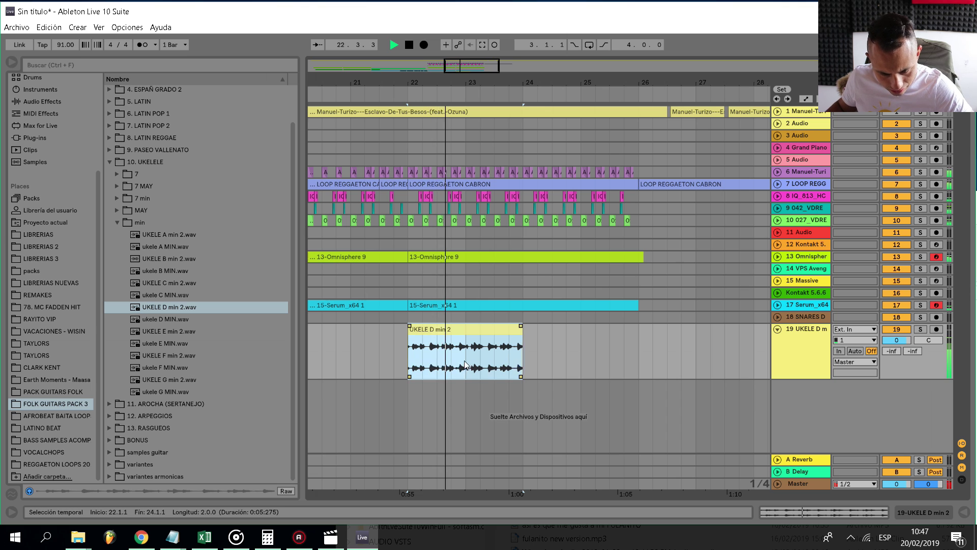
Trim the ukulele clip to end at bar 23 and stop playback.
drag(581, 344, 466, 343)
key(Delete)
key(space)
Open the ukulele clip's sample view, warp the transient near 1.4.3 slightly earlier onto the grid, and play the clip.
double_click(429, 329)
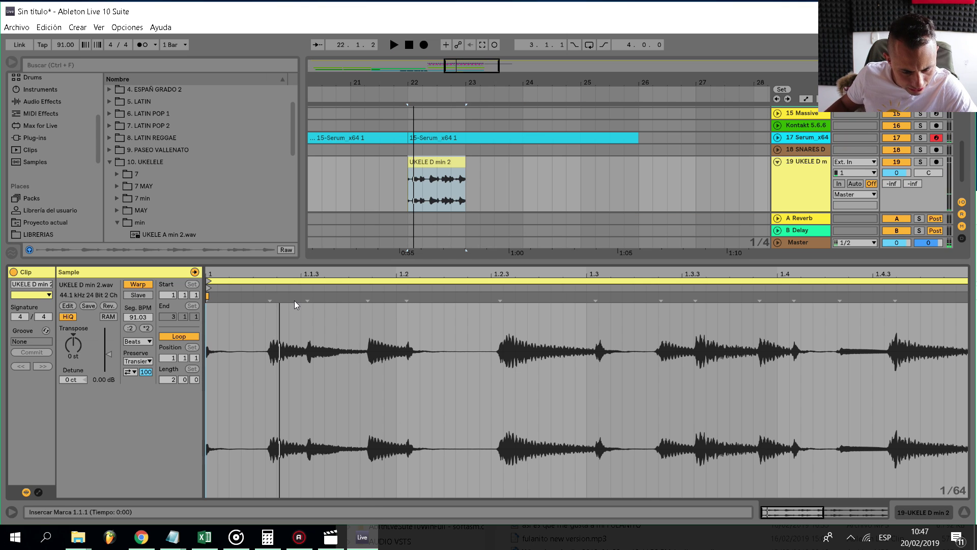
key(ctrl+alt+l)
scroll(444, 389, up, 5)
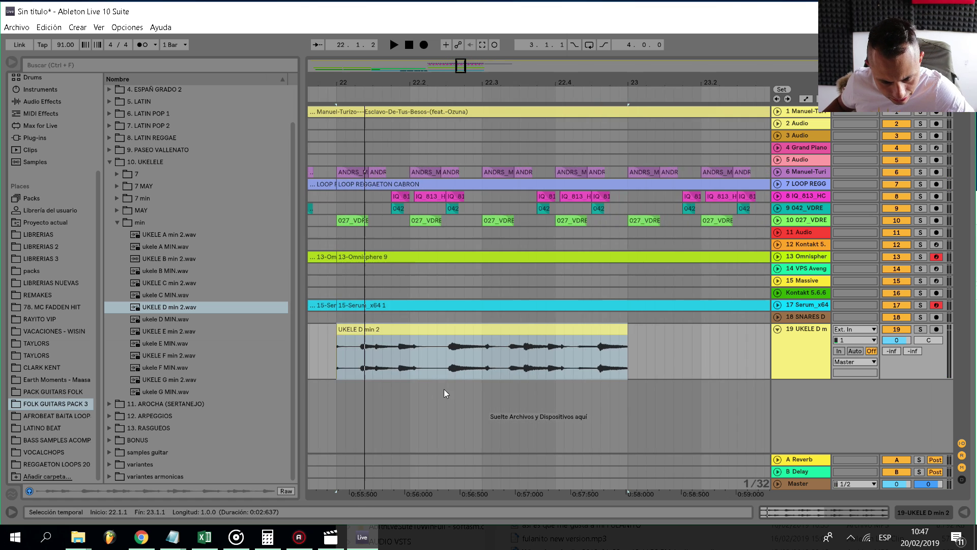
double_click(477, 336)
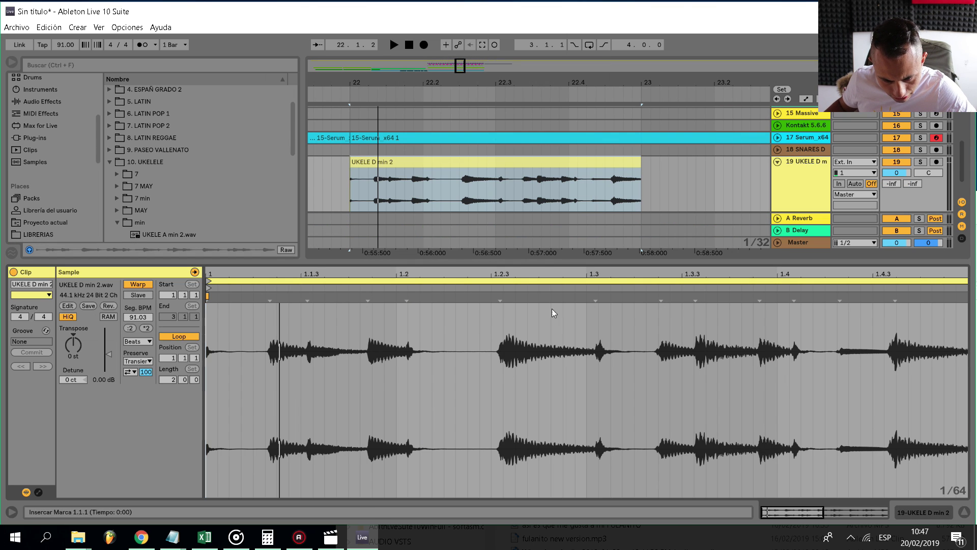
drag(547, 263, 552, 295)
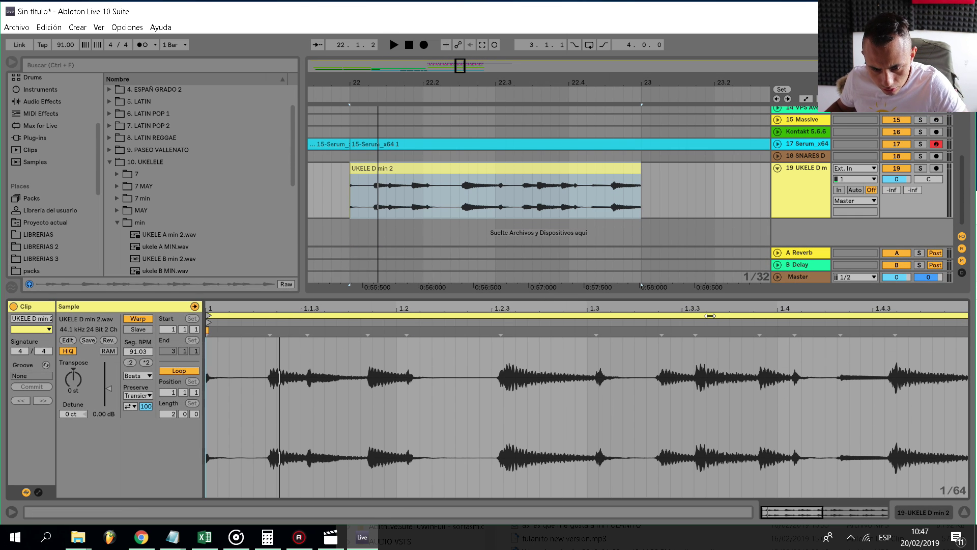
drag(896, 332, 882, 335)
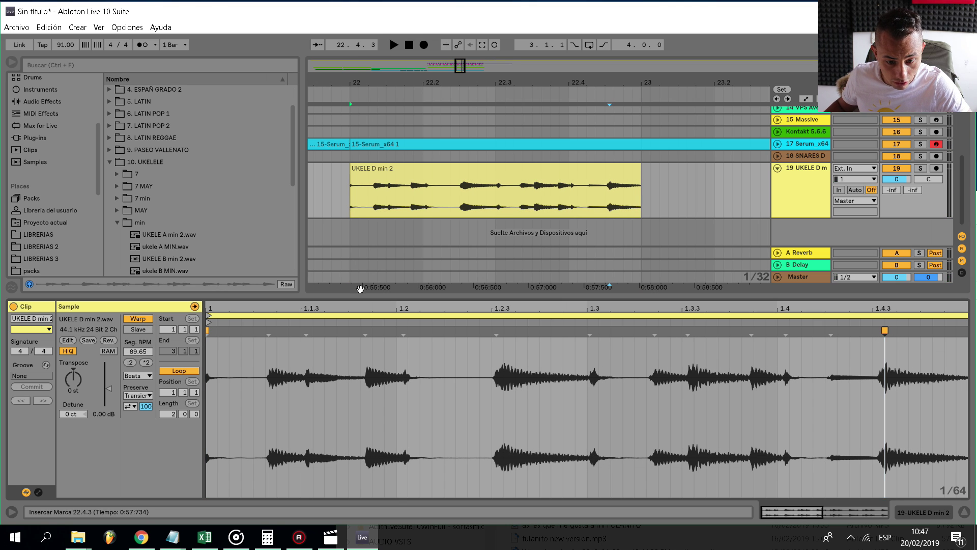
key(space)
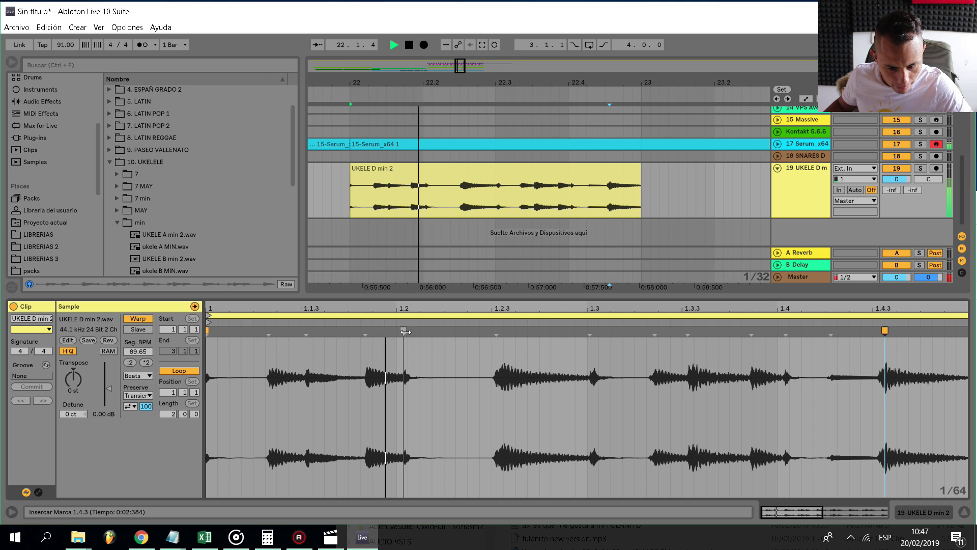
Warp the D min 2 clip's transients just after 1.2 and 1.4 onto the grid, play it, and close the clip view.
drag(403, 332, 397, 331)
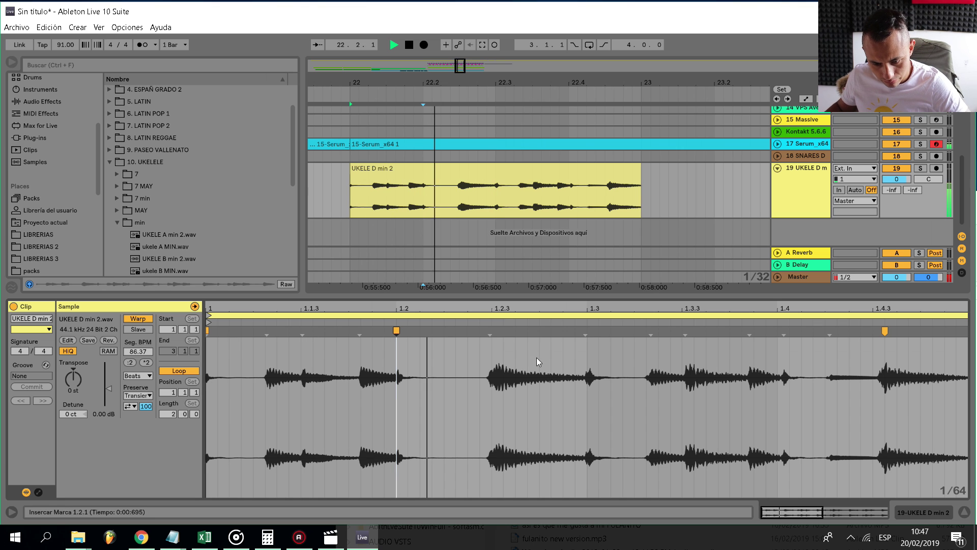
drag(783, 357, 778, 357)
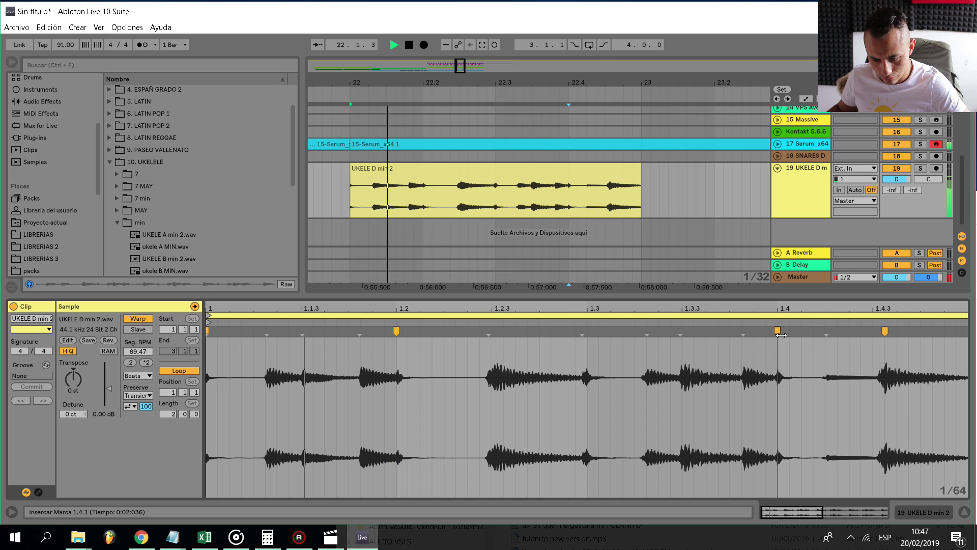
click(603, 185)
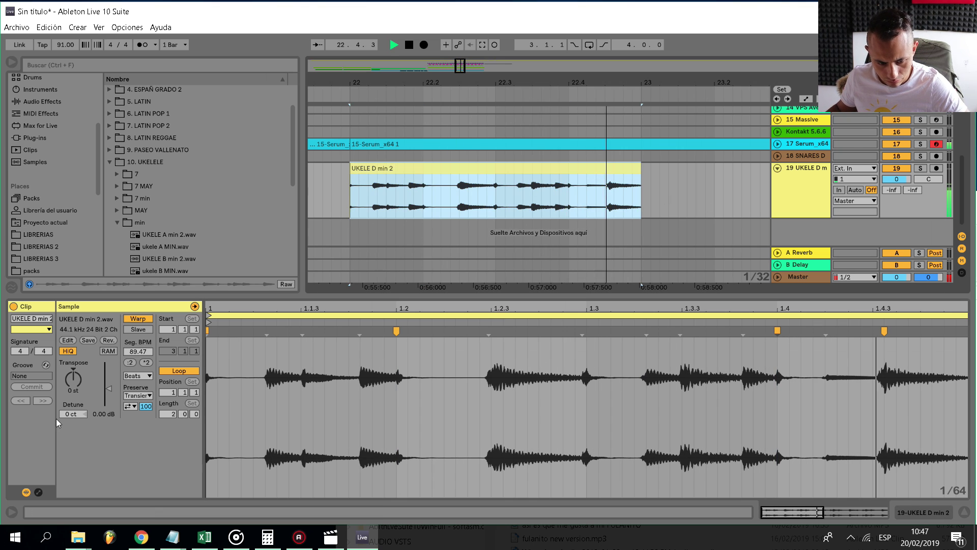
key(space)
click(138, 376)
key(ctrl+alt+l)
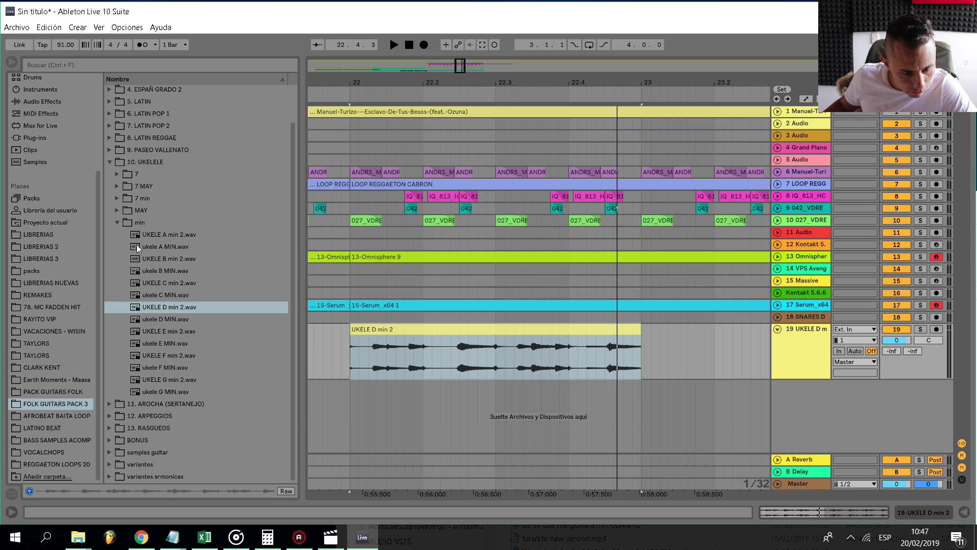
Expand the MAY ukulele folder and place UKELELE 2 CMAY.wav at bar 23, directly behind the D minor clip.
click(117, 210)
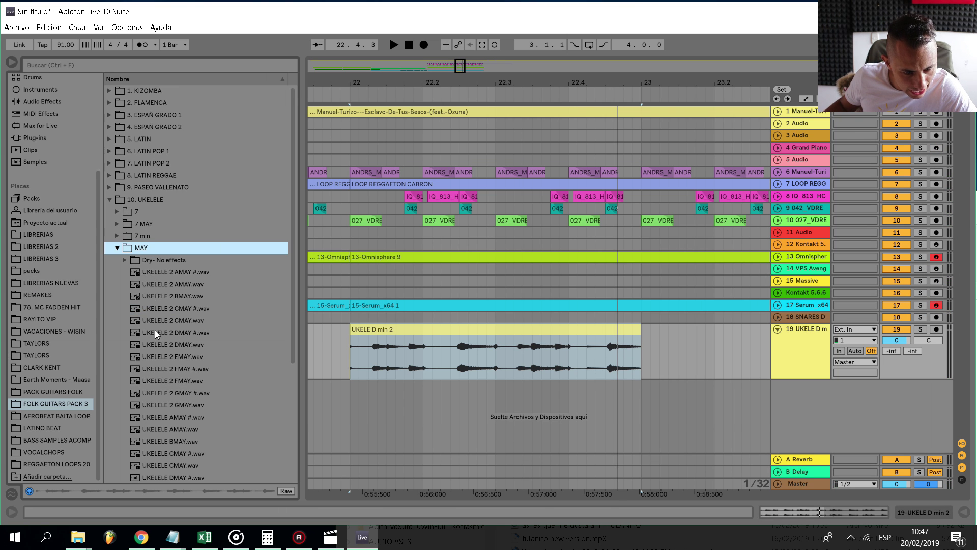
scroll(157, 320, down, 1)
click(171, 294)
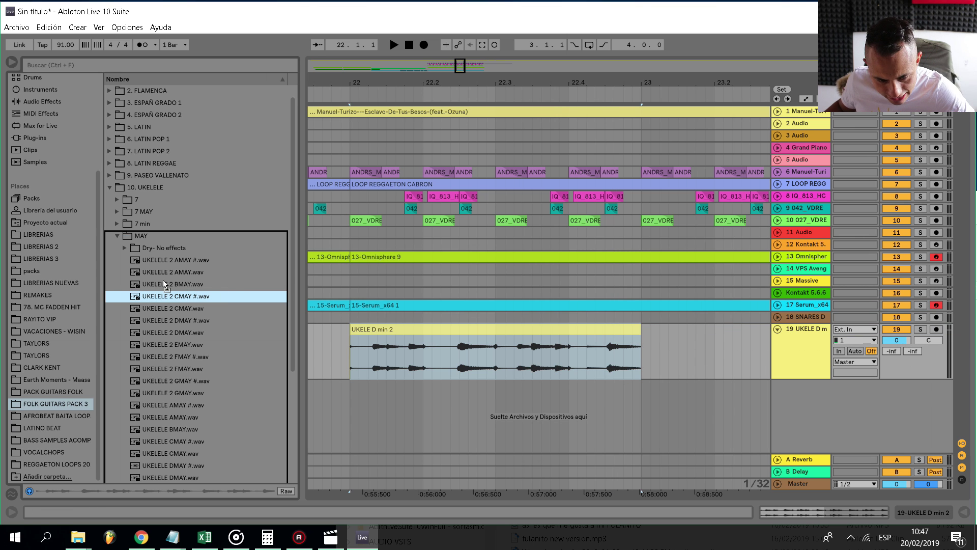
click(154, 297)
drag(169, 310, 641, 358)
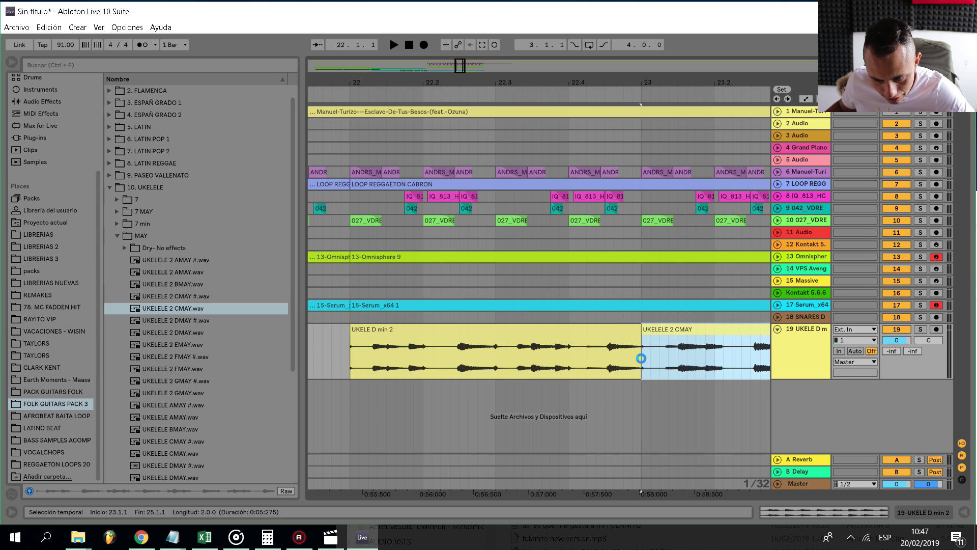
Play the UKELELE 2 CMAY clip and trim off everything past bar 24.
scroll(632, 358, down, 3)
scroll(733, 356, up, 2)
drag(705, 356, 753, 356)
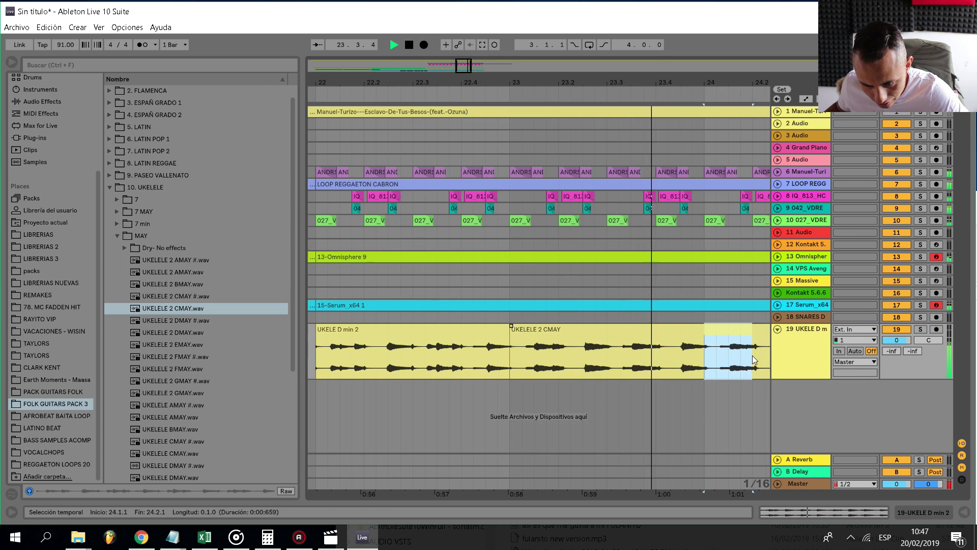
key(Delete)
scroll(764, 334, down, 3)
click(532, 354)
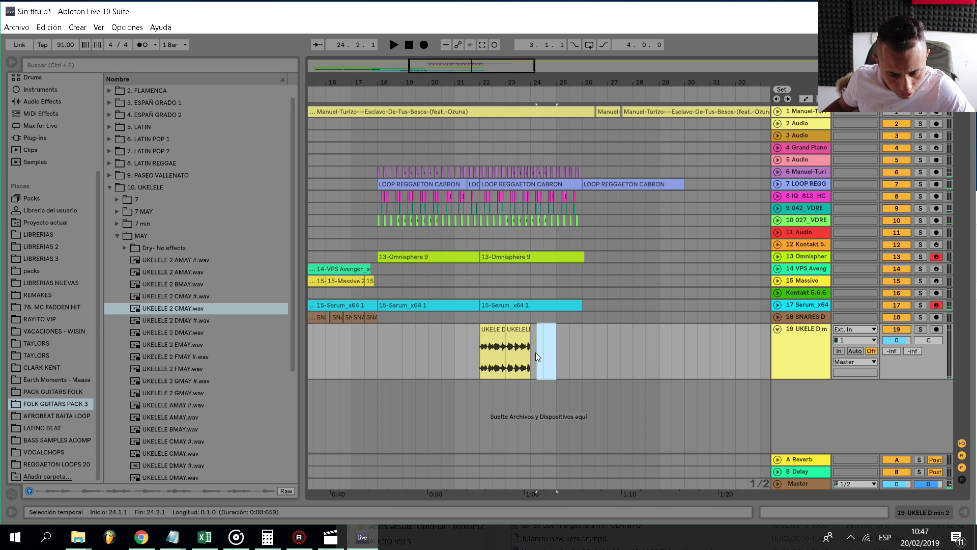
Place ukele G MIN.wav from the min folder at bar 24 on the ukulele track and trim it to end at bar 25.
scroll(168, 306, down, 3)
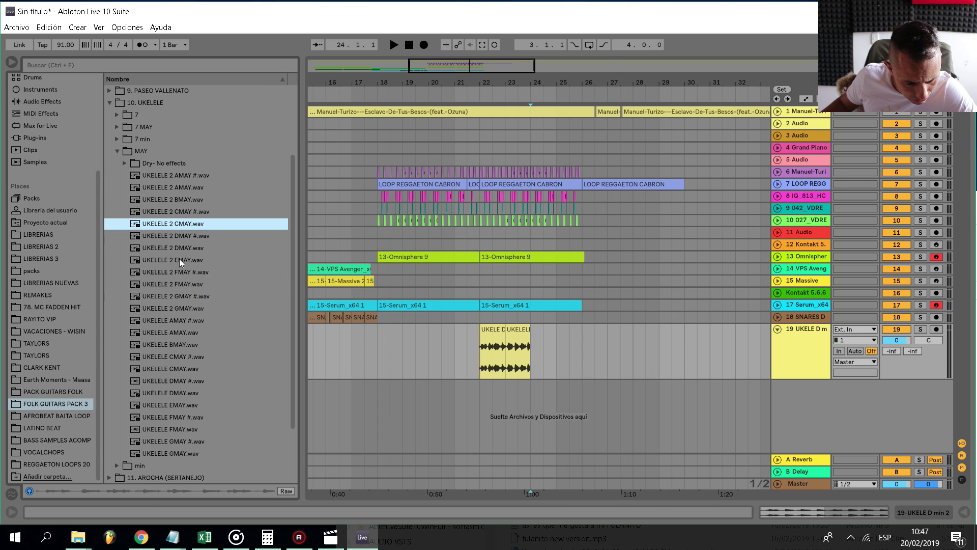
click(124, 163)
scroll(145, 316, down, 5)
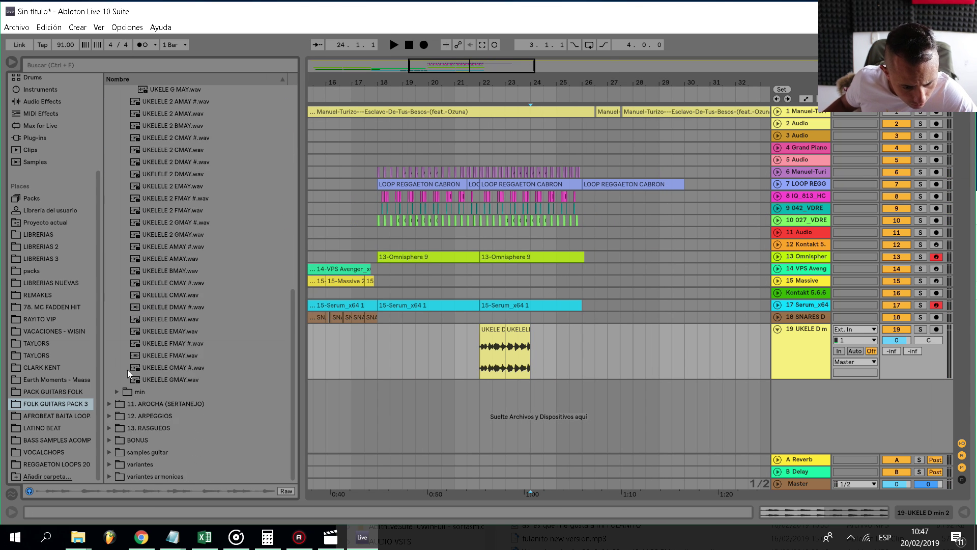
click(119, 392)
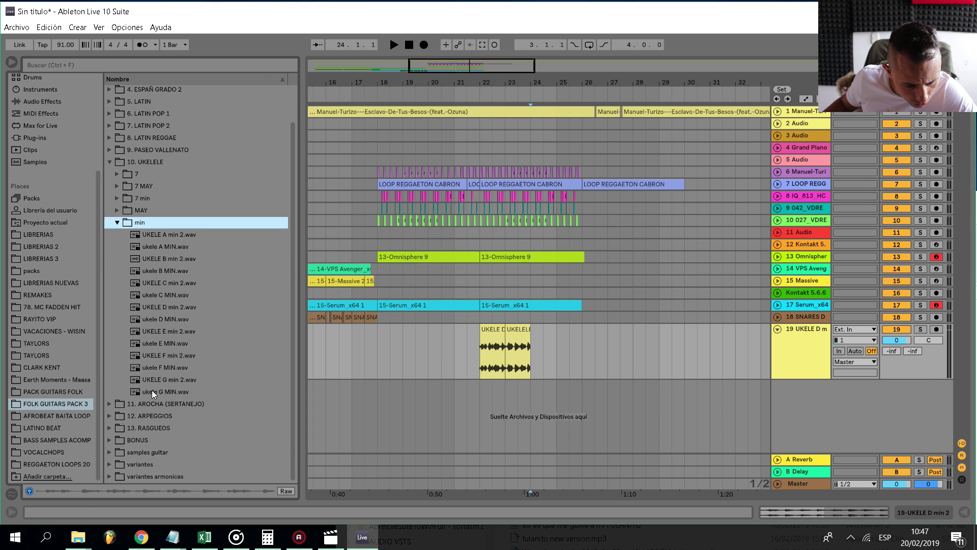
drag(152, 391, 641, 365)
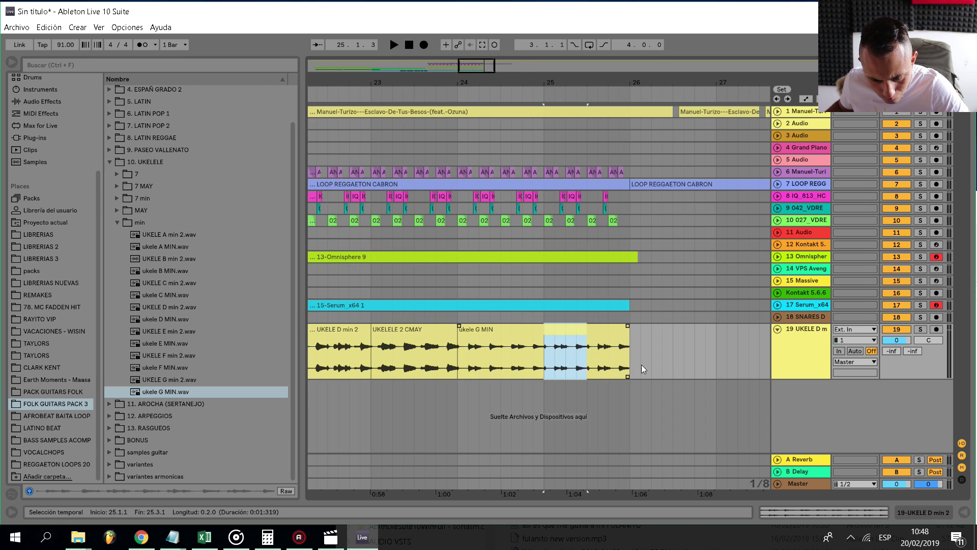
key(Delete)
scroll(448, 362, up, 3)
Open the ukele G MIN clip's sample view, warp the transient near 1.3 onto the grid, and play the clip.
double_click(496, 338)
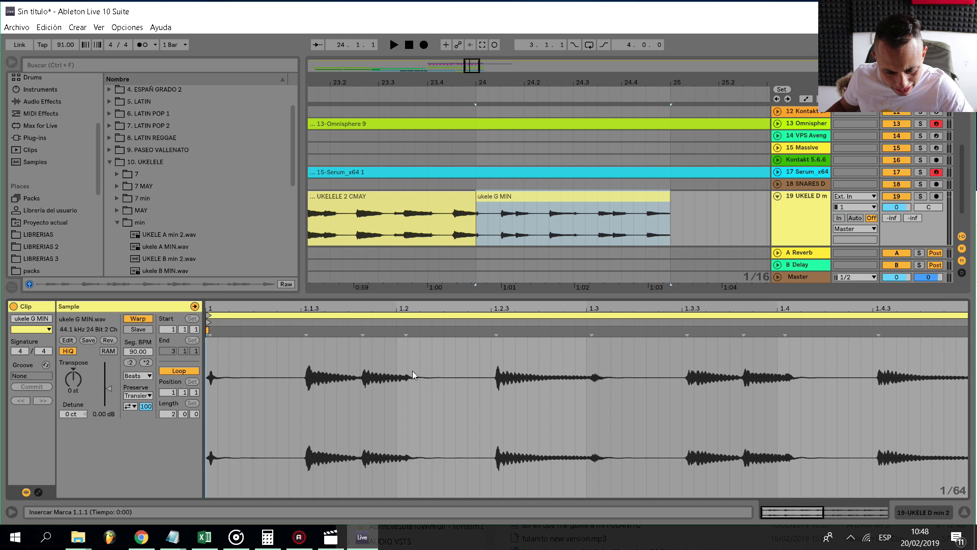
scroll(523, 359, up, 3)
drag(686, 334, 682, 337)
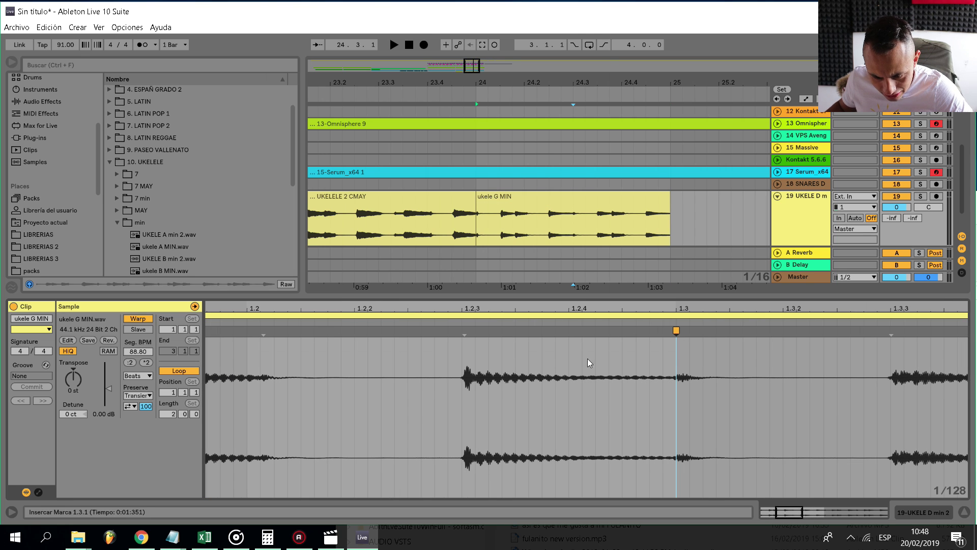
scroll(462, 257, down, 3)
scroll(301, 382, down, 4)
key(space)
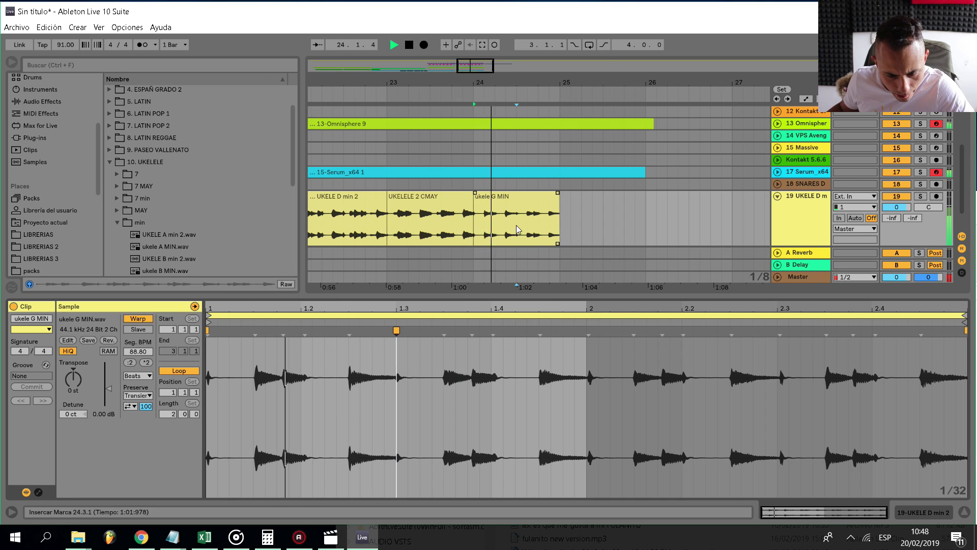
key(space)
Replace the ukele G MIN clip at bar 24 with UKELE G min 2.wav, using half-bar pieces that start at 1.3 of the sample.
scroll(200, 215, down, 6)
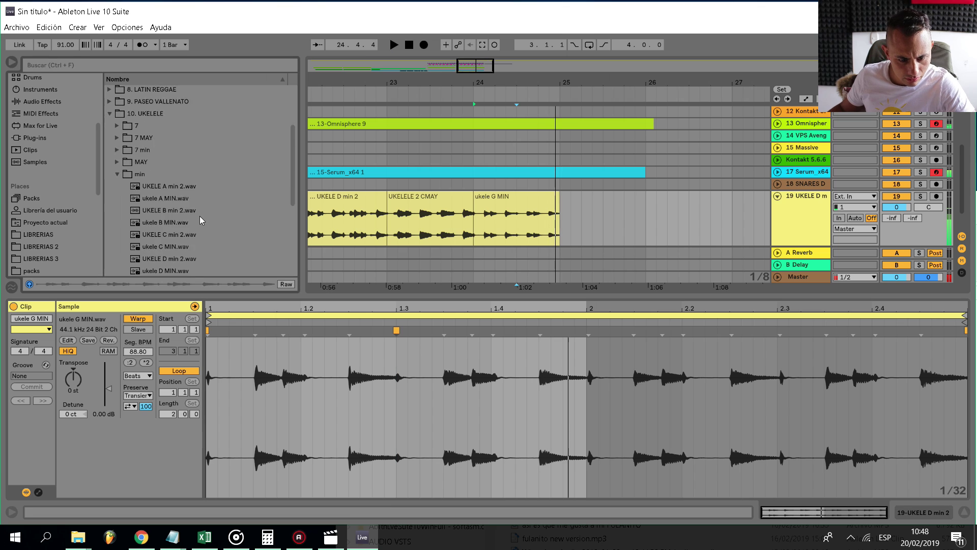
click(167, 186)
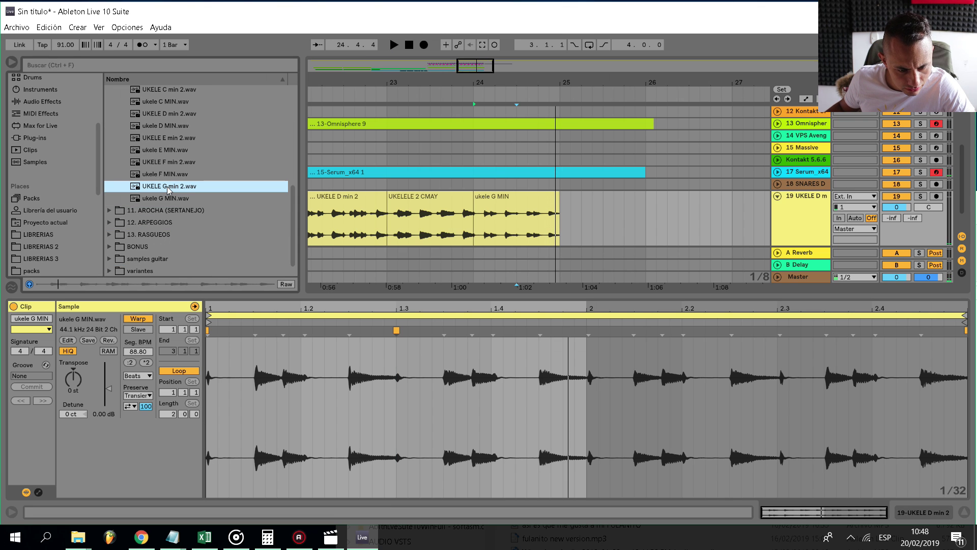
drag(167, 186, 662, 230)
key(Delete)
key(ctrl+c)
click(472, 225)
key(ctrl+v)
Remove the G min 2 audio past bar 25 and play the two half-bar clips from bar 24.
key(space)
key(space)
key(space)
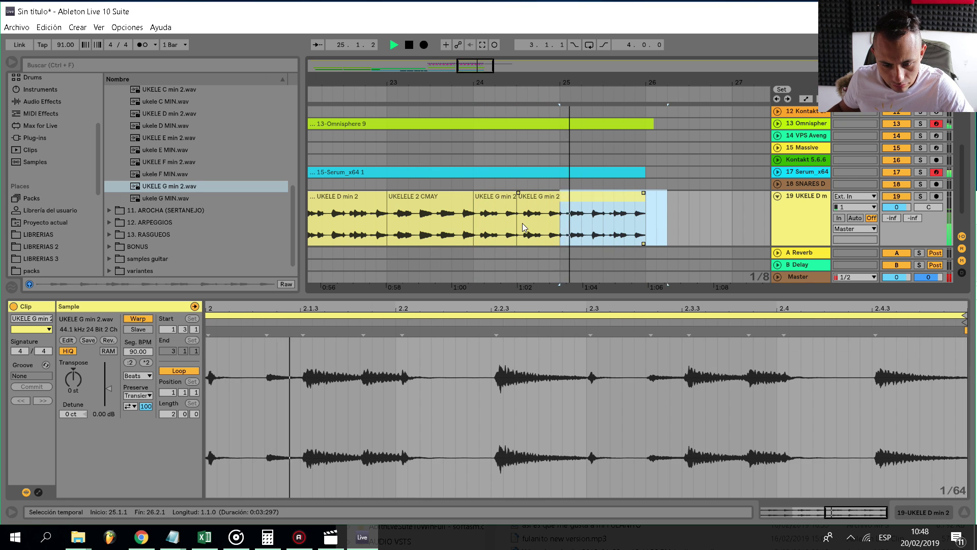
click(475, 227)
key(space)
key(space)
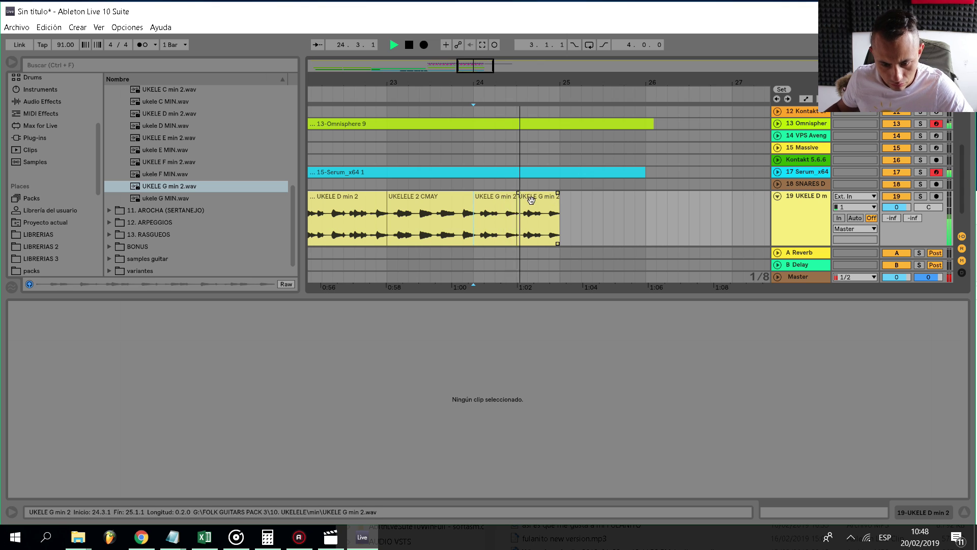
In the first UKELE G min 2 clip, warp the transient before 1.3.3 to 1.3.2, anchoring those at 1.3.3 and just after 1.4.
scroll(531, 200, up, 2)
click(457, 200)
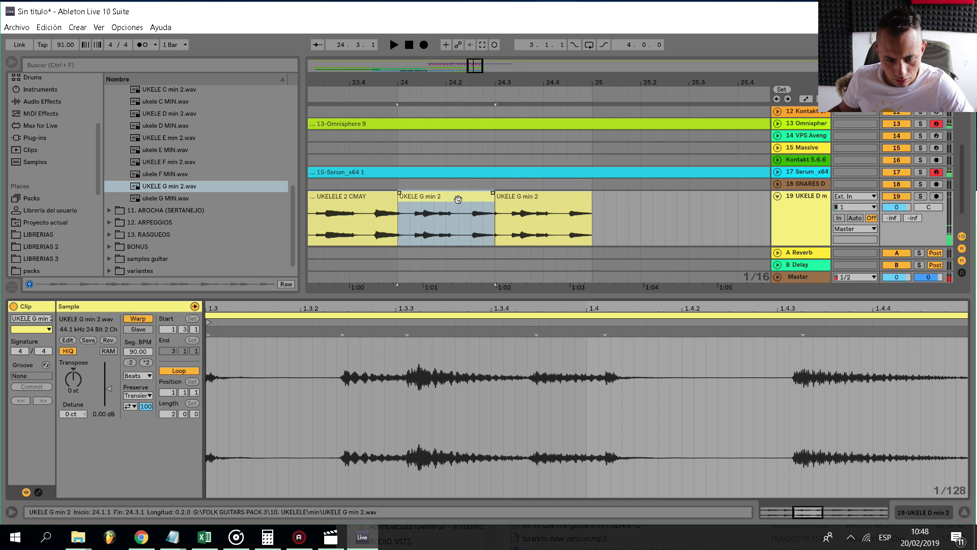
click(406, 332)
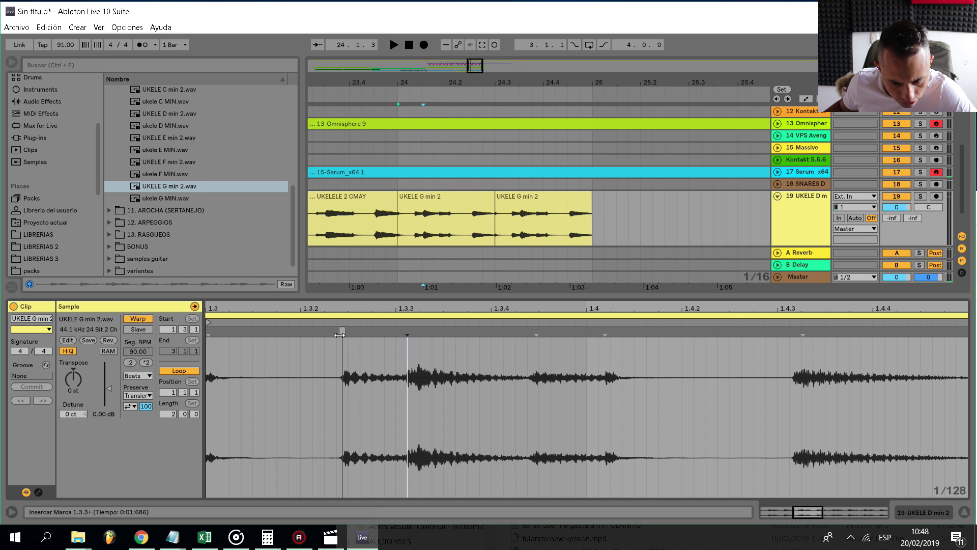
drag(340, 334, 318, 337)
key(ctrl+z)
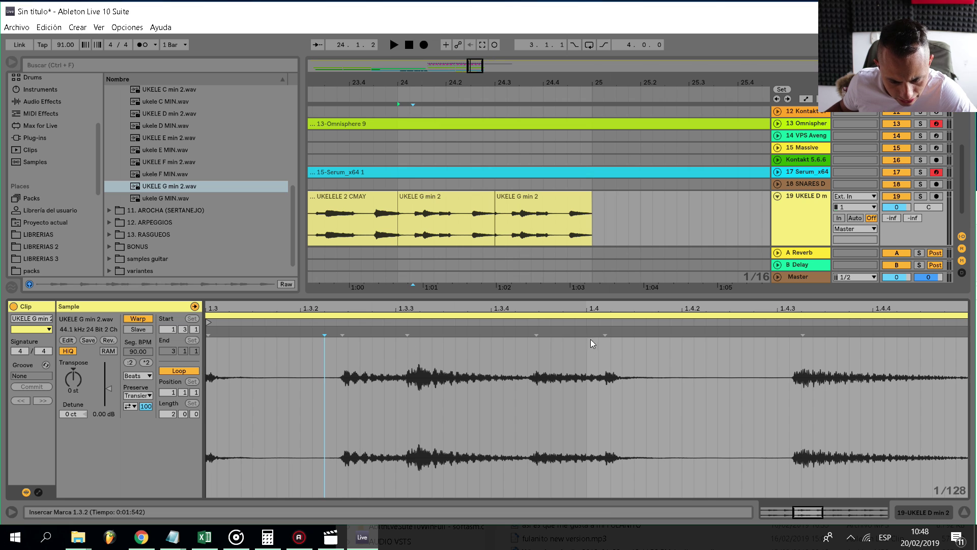
drag(604, 332, 587, 332)
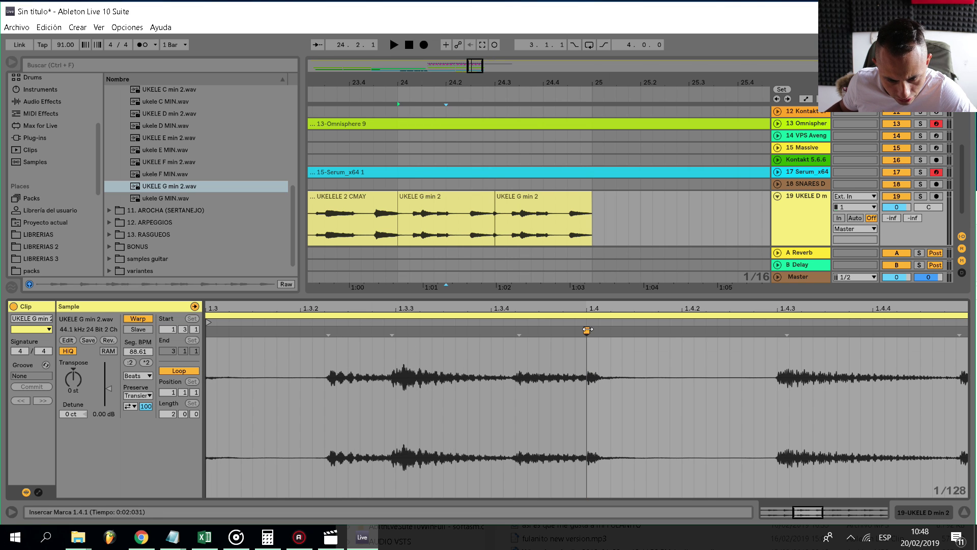
key(ctrl+z)
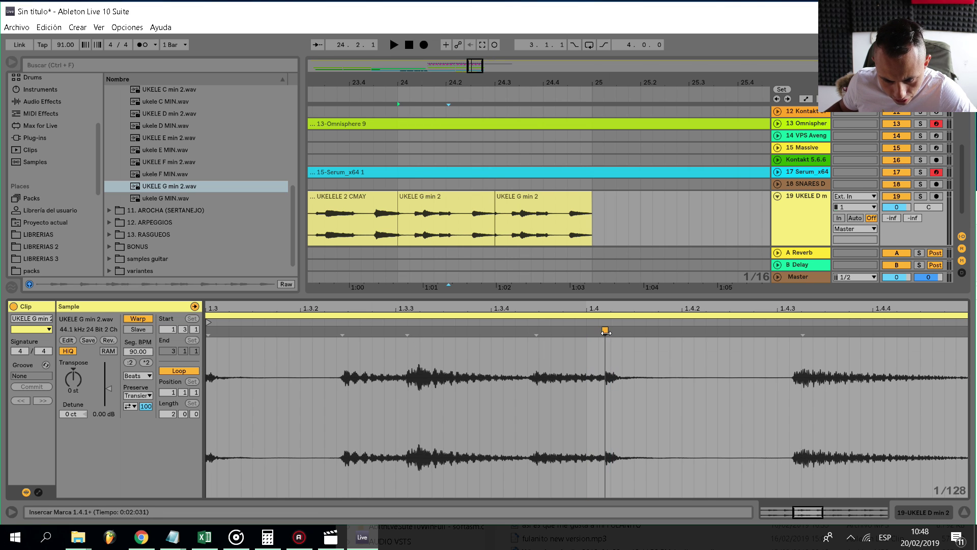
drag(342, 332, 314, 336)
scroll(399, 223, up, 5)
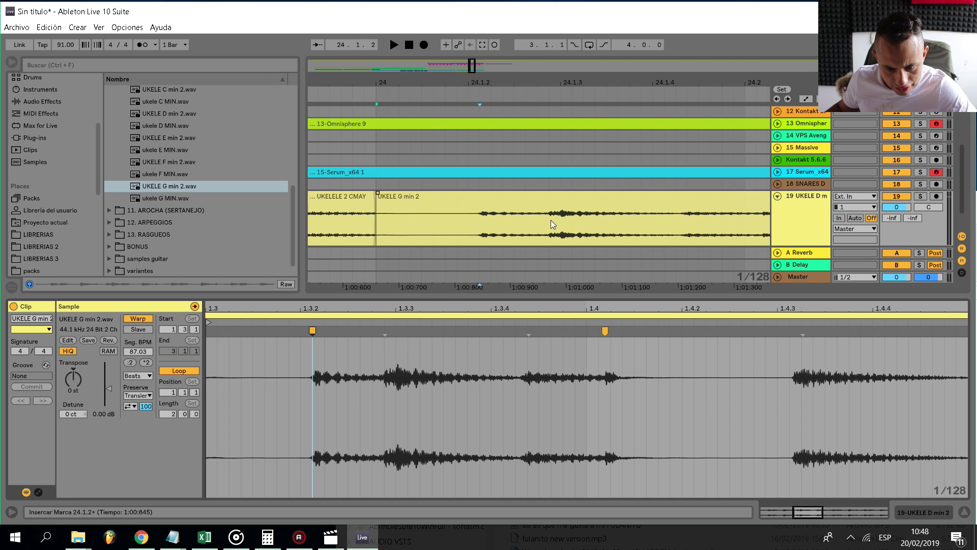
drag(384, 333, 407, 334)
scroll(399, 239, down, 2)
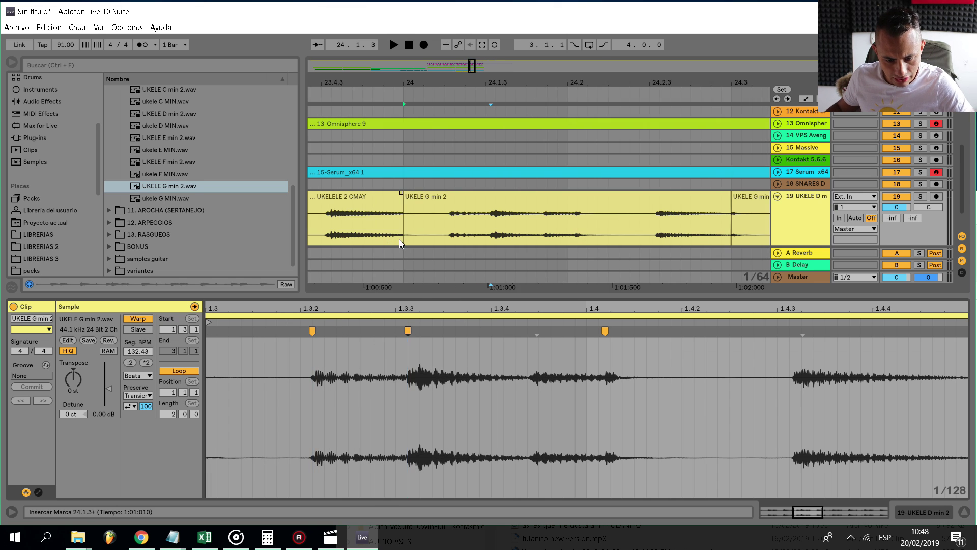
Play the first UKELE G min 2 clip, set its warp mode to Complex, and play it again.
click(400, 238)
key(space)
scroll(470, 230, down, 4)
click(471, 224)
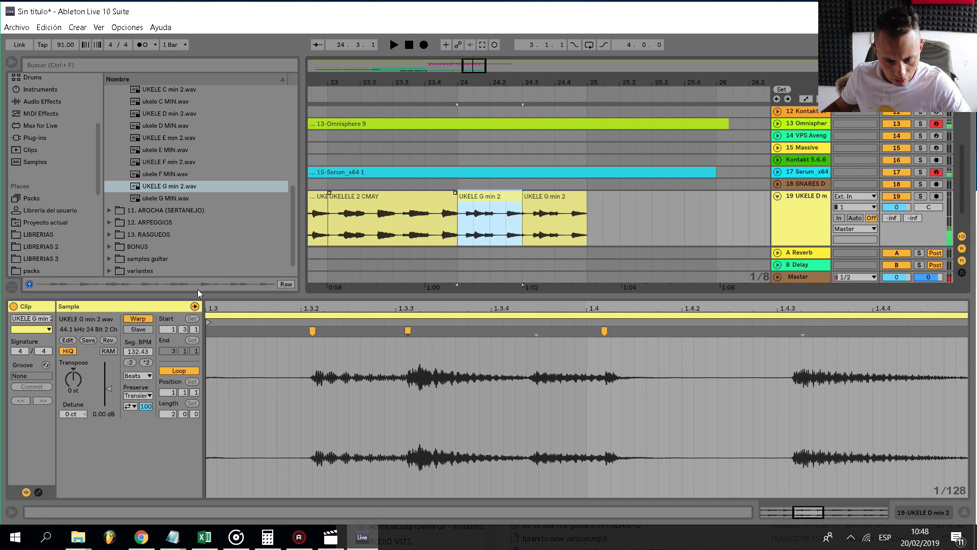
click(131, 375)
click(134, 410)
click(137, 377)
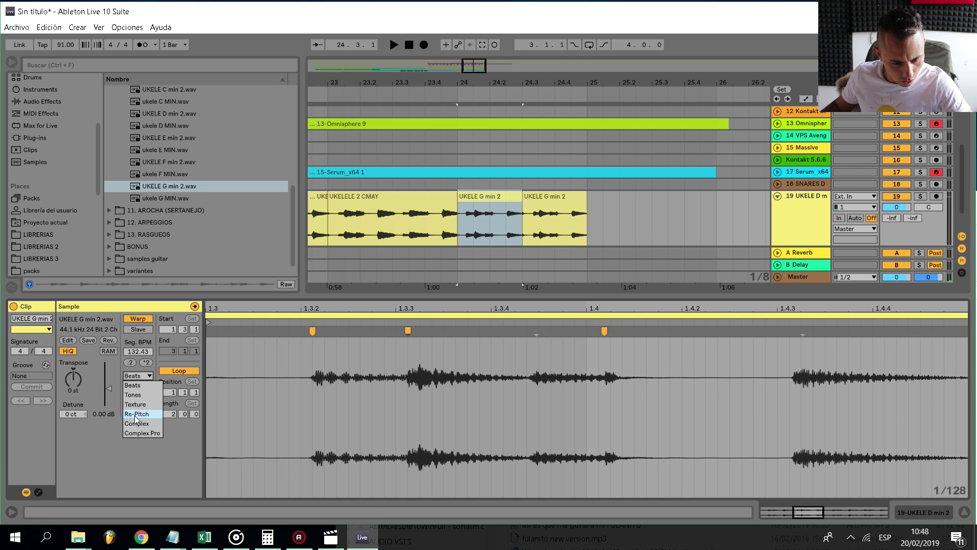
click(136, 421)
click(472, 219)
key(space)
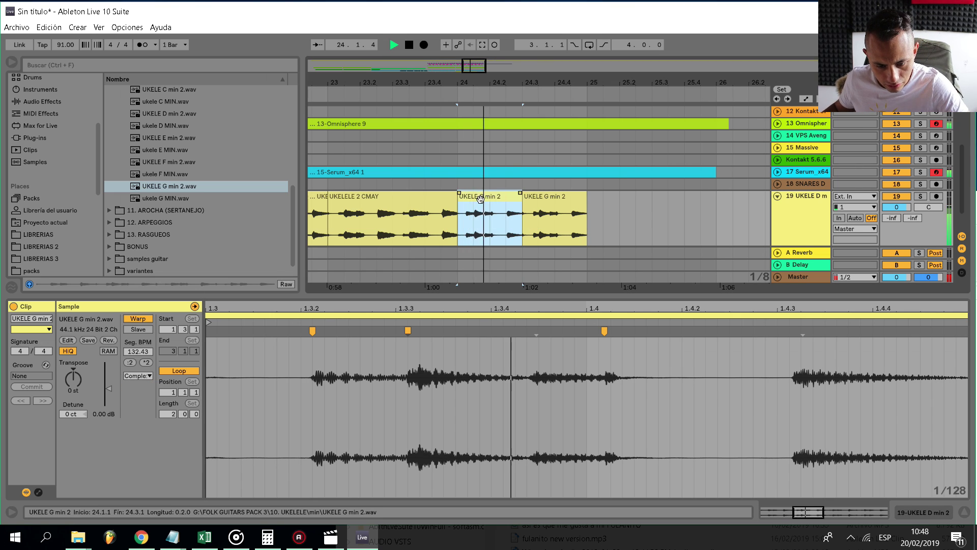
Duplicate the warped G min 2 clip over the second half of bar 24 and play through to bar 25.
key(ctrl+d)
scroll(473, 216, down, 5)
click(506, 224)
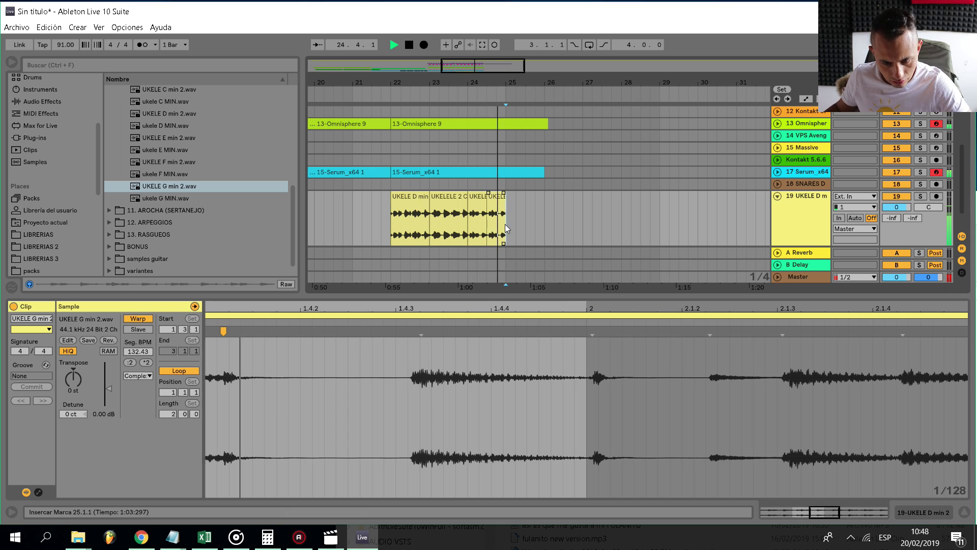
key(space)
Audition the UKELE F MAY and UKELE F MAY 2 samples in the folder of major ukulele chords.
click(186, 184)
scroll(193, 194, up, 3)
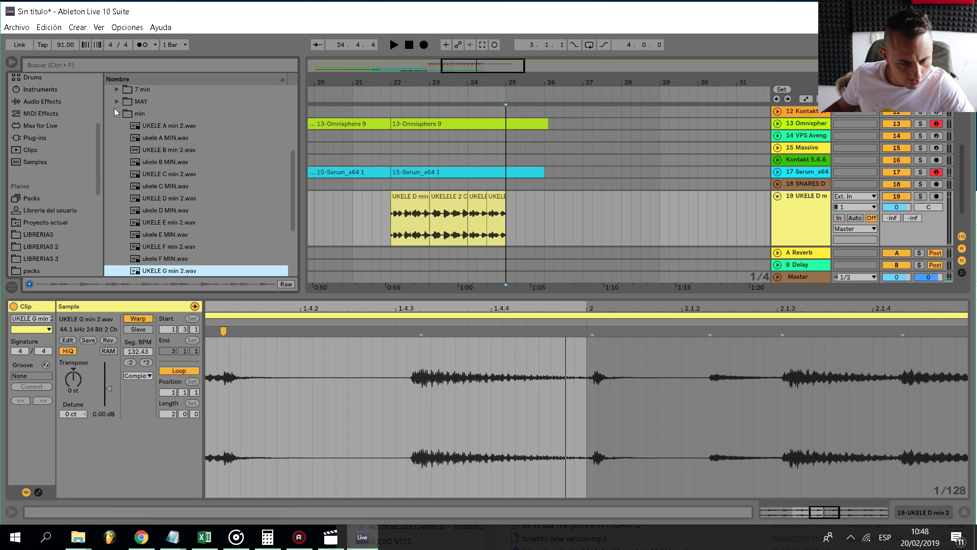
click(117, 105)
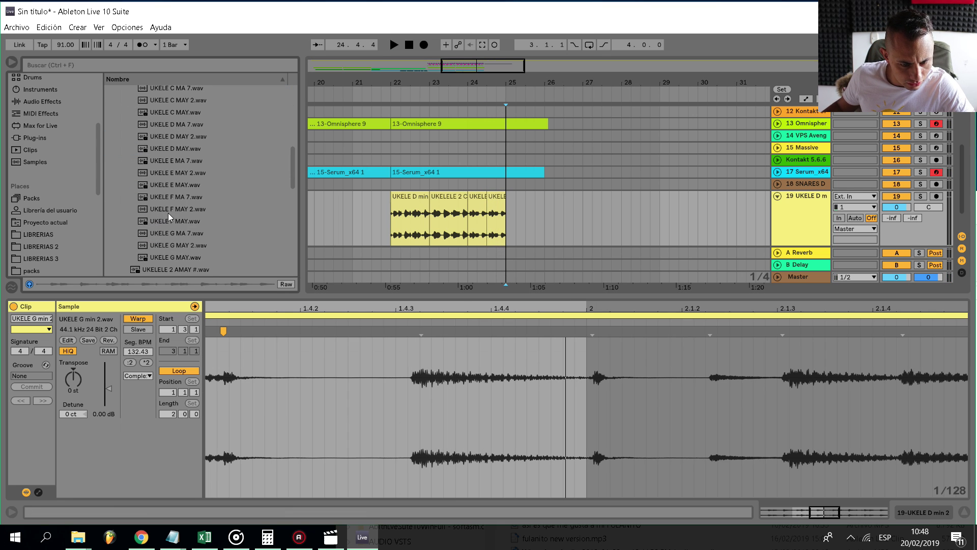
click(169, 222)
scroll(170, 222, down, 1)
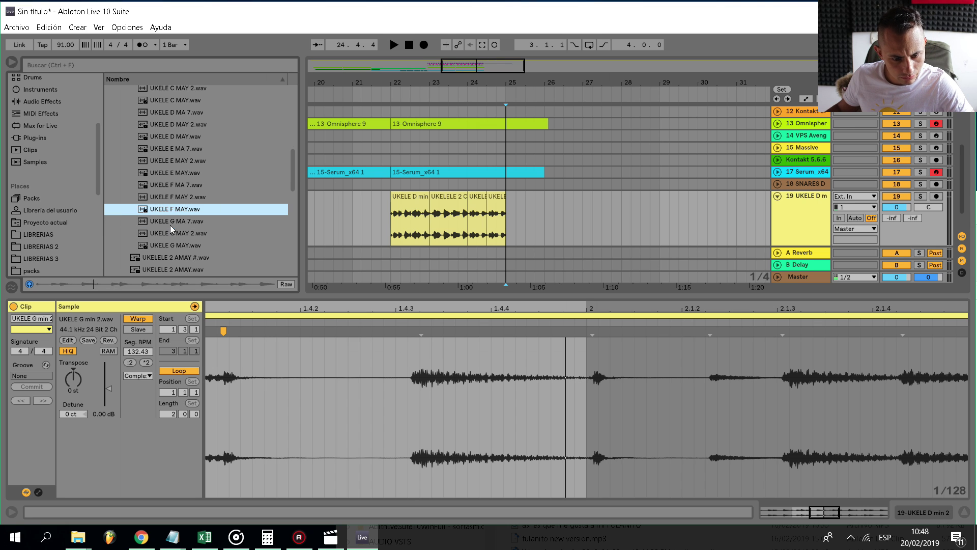
click(174, 197)
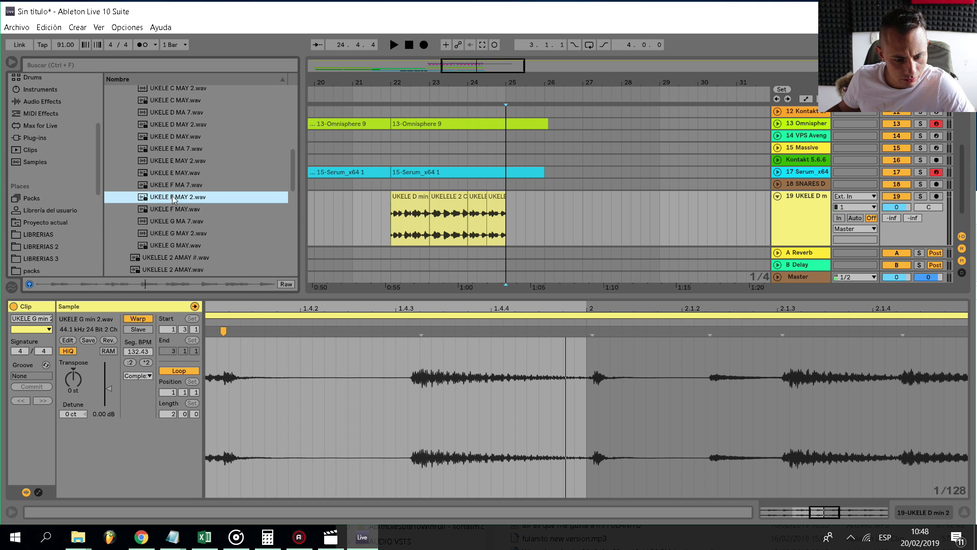
Place UKELE F MAY 2 on the ukulele track at bar 25 and keep only its first half bar.
drag(172, 197, 580, 232)
key(Delete)
key(ctrl+z)
key(ctrl+z)
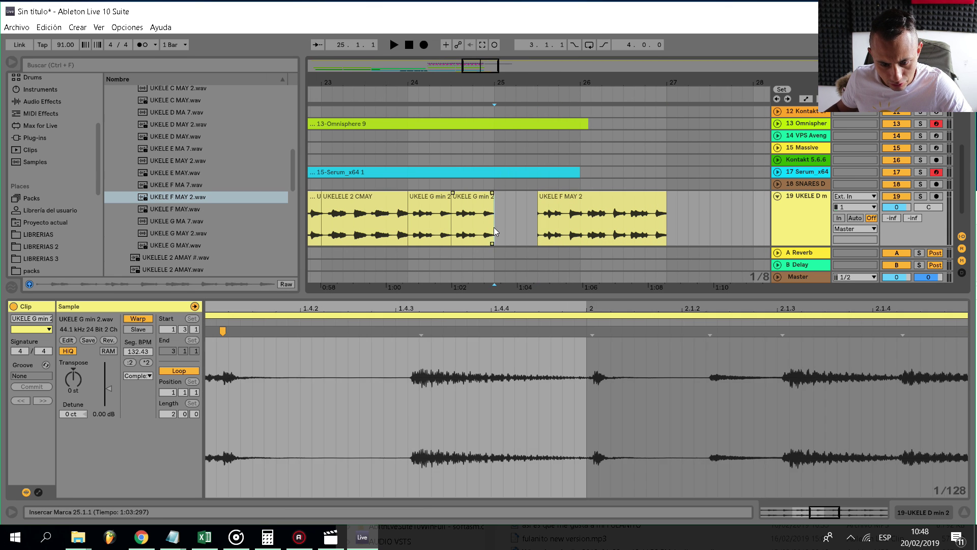
key(space)
click(556, 213)
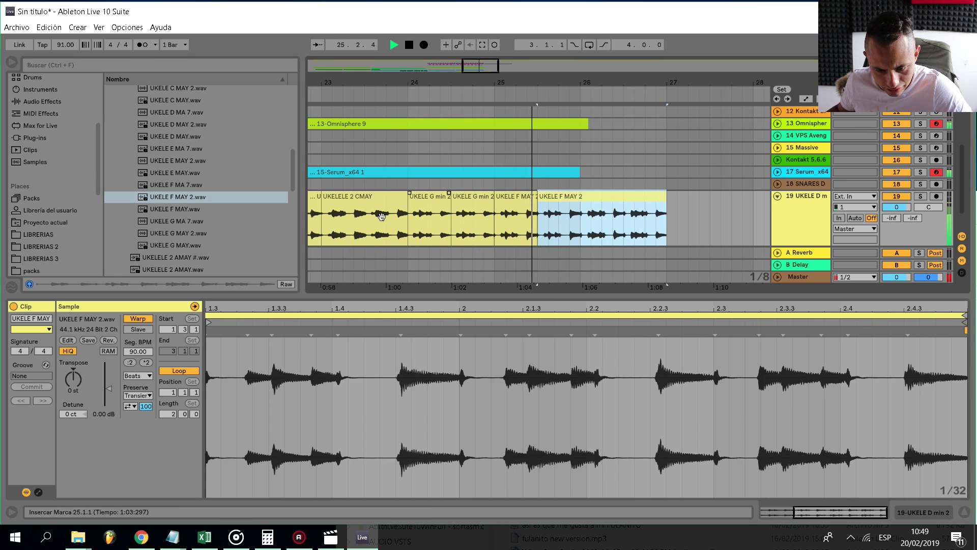
key(Delete)
key(space)
Copy the UKELELE 2 CMAY clip into the second half of bar 25 and delete its audio past bar 26.
scroll(412, 219, down, 3)
click(403, 201)
key(ctrl+c)
click(480, 224)
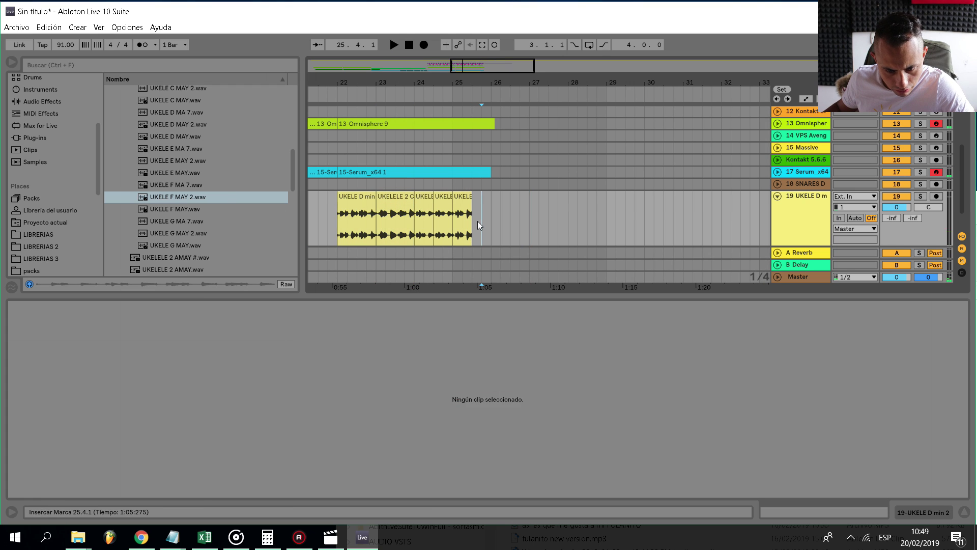
key(ctrl+v)
key(ctrl+z)
click(475, 223)
key(ctrl+v)
drag(494, 220, 536, 226)
key(Delete)
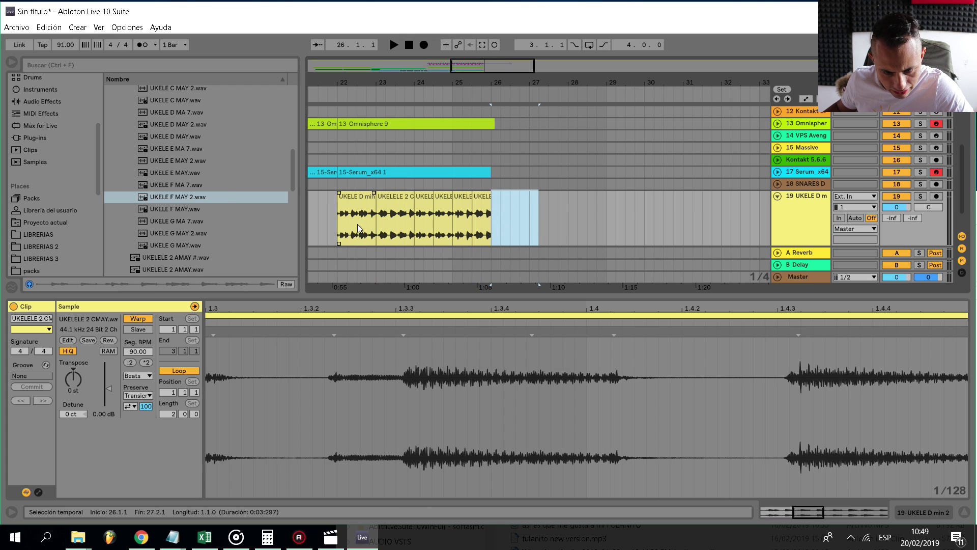
Play the ukulele progression from just before bar 22 and set the ukulele track's volume to -1.1 dB.
click(331, 233)
key(space)
drag(897, 207, 897, 212)
scroll(533, 175, down, 4)
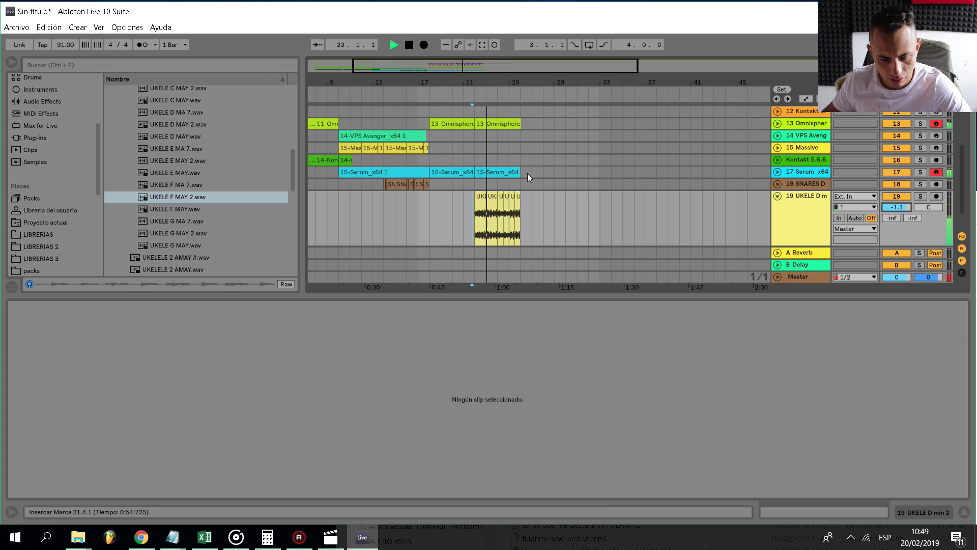
Hide the clip detail area, collapse the ukulele track and play the full arrangement up to bar 26.
key(ctrl+alt+l)
key(u)
scroll(498, 235, up, 3)
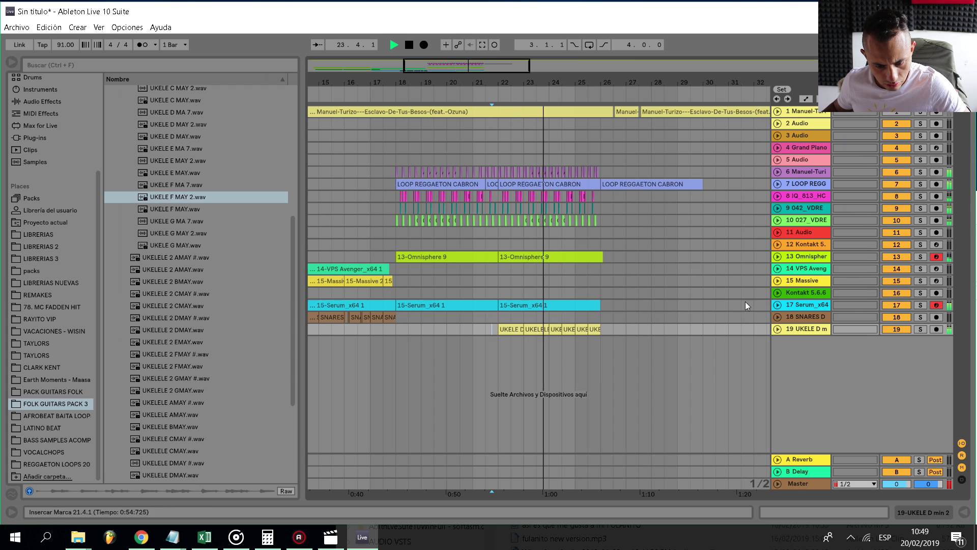
click(778, 331)
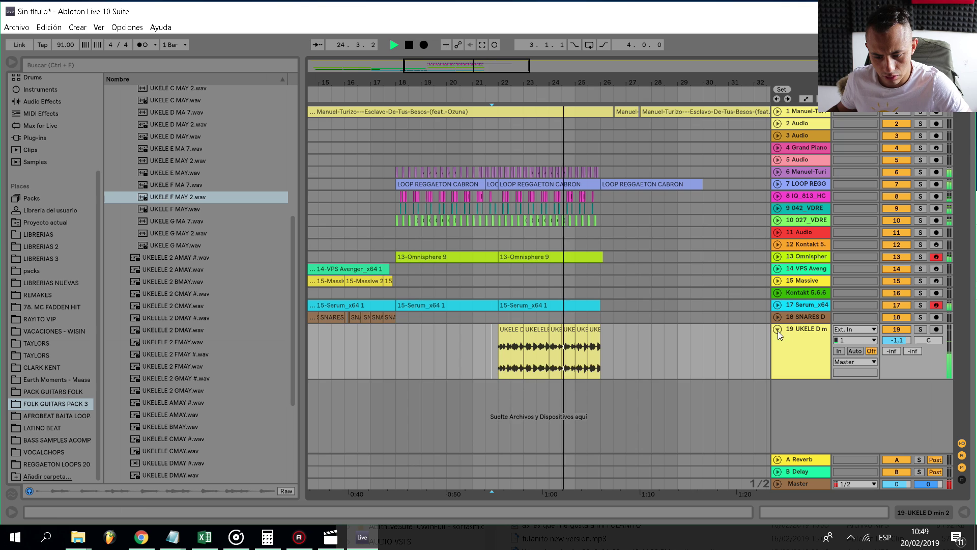
scroll(610, 234, down, 2)
key(u)
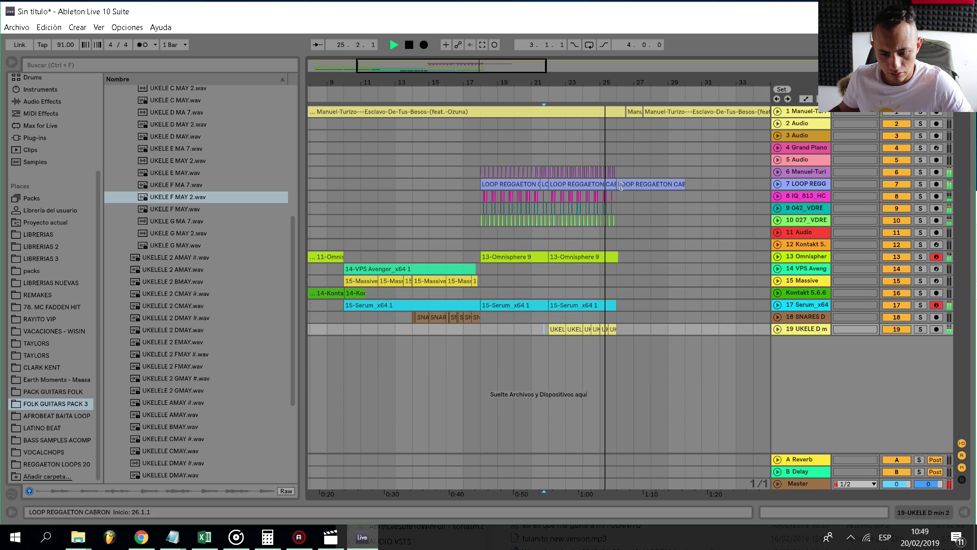
key(space)
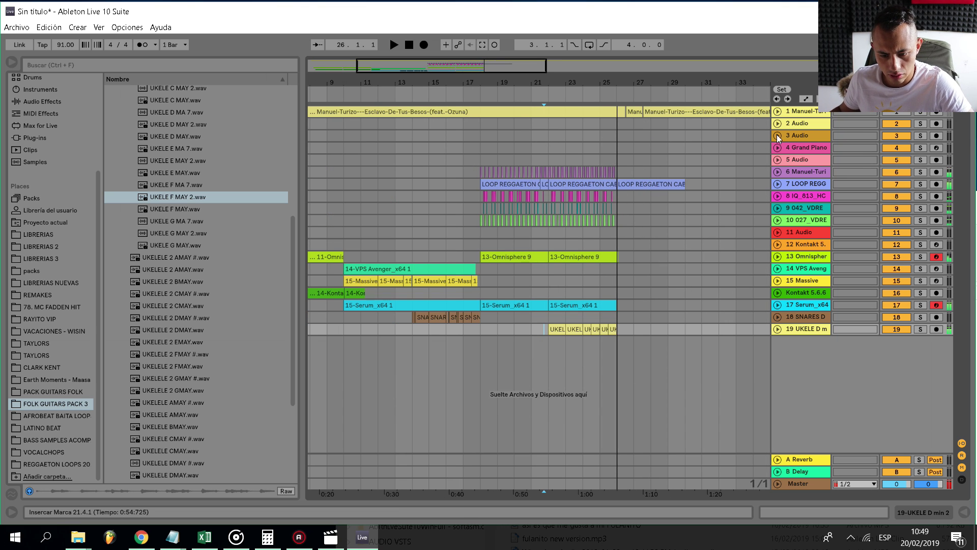
Arm track 12 Kontakt for recording in place of Omnisphere and Serum, and expand it.
click(551, 125)
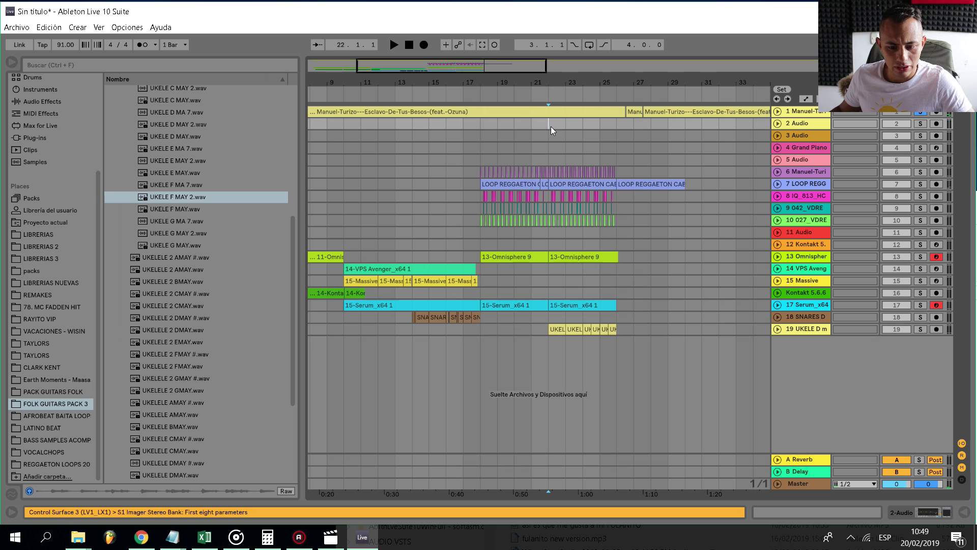
key(minus)
key(minus)
key(minus)
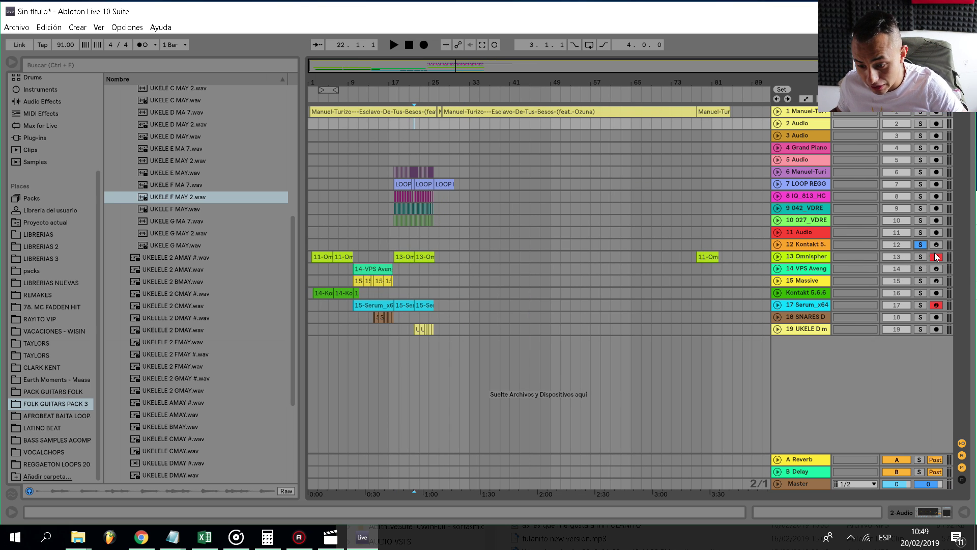
click(936, 304)
click(934, 245)
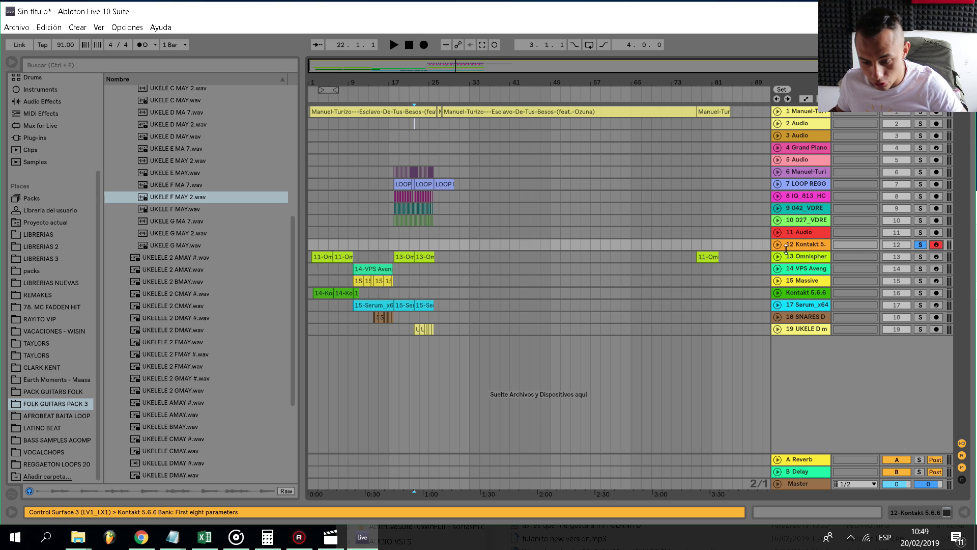
click(778, 245)
Play the soloed reference song from bar 18 with its track expanded, and switch the solo on 12 Kontakt.
scroll(375, 130, up, 3)
click(420, 128)
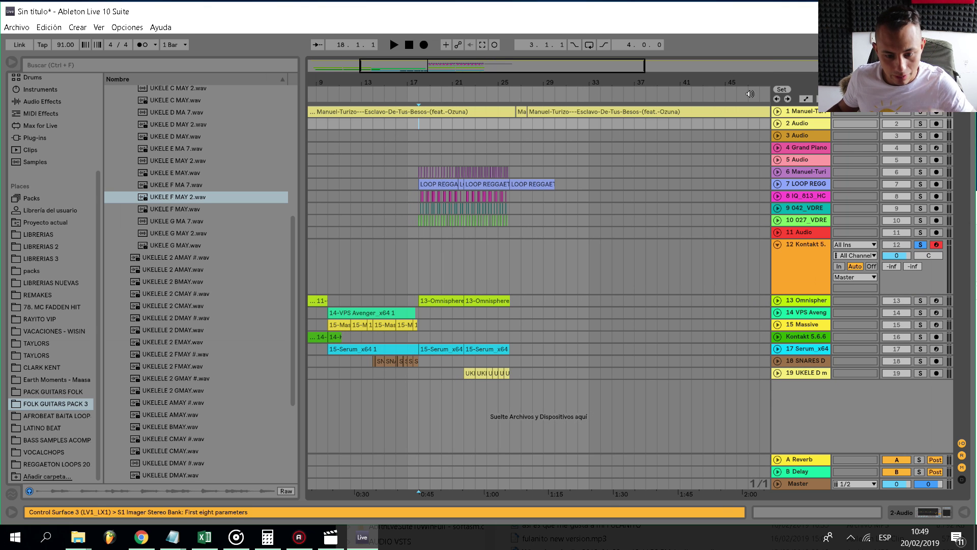
click(778, 112)
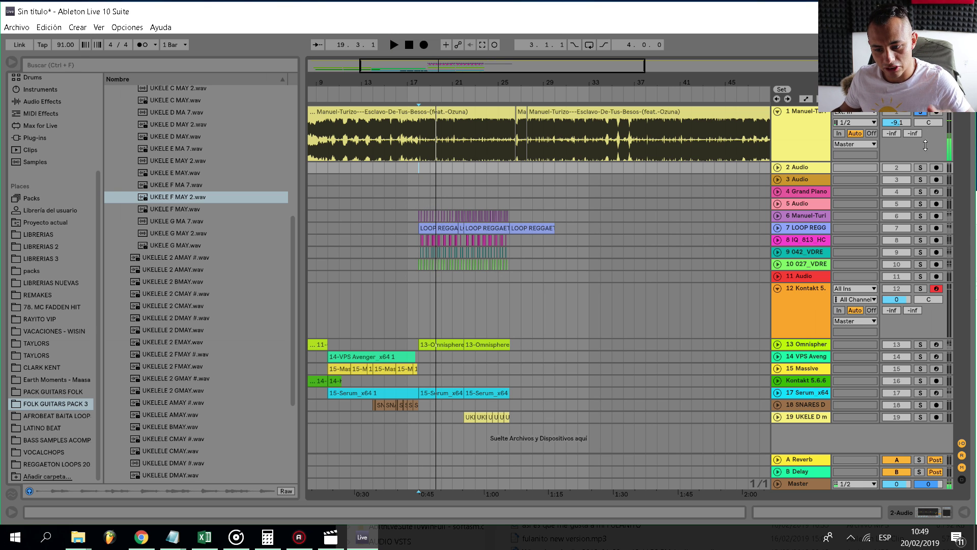
click(922, 288)
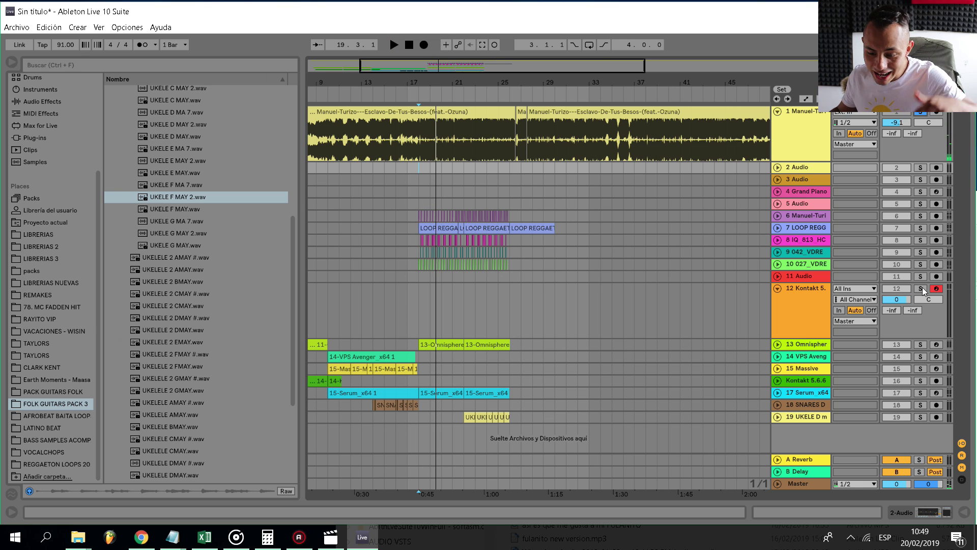
Open the Kontakt instrument on track 12, play its EXHALE patch and close its window.
click(798, 302)
double_click(804, 307)
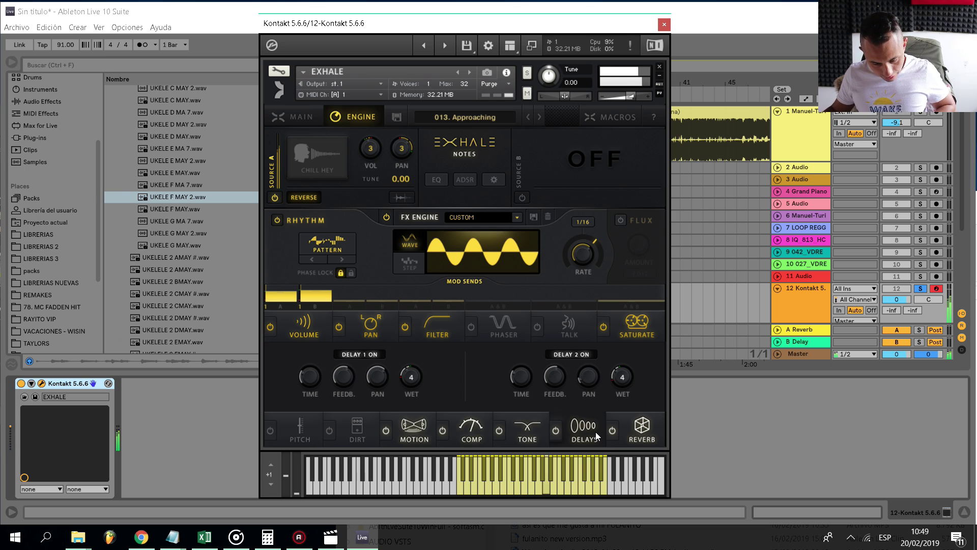
click(665, 24)
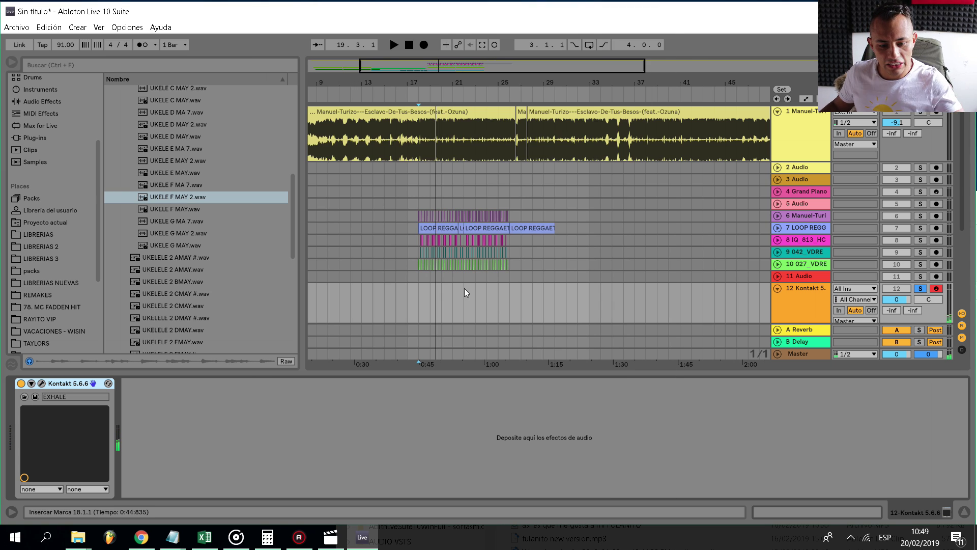
Unsolo track 12 Kontakt and record an EXHALE vocal part on it from bar 18 to beyond 21.3.
scroll(427, 306, up, 3)
click(407, 301)
scroll(903, 259, down, 2)
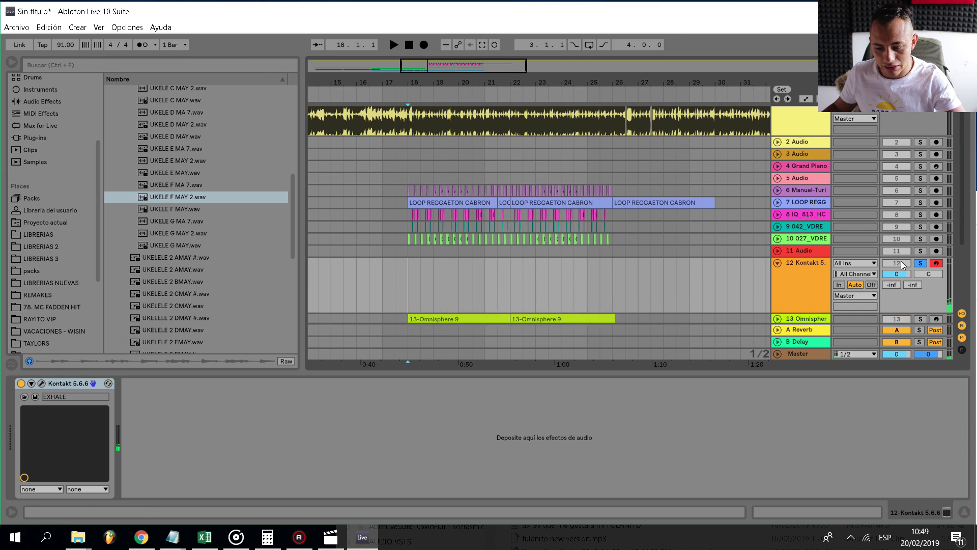
scroll(906, 264, up, 2)
click(922, 289)
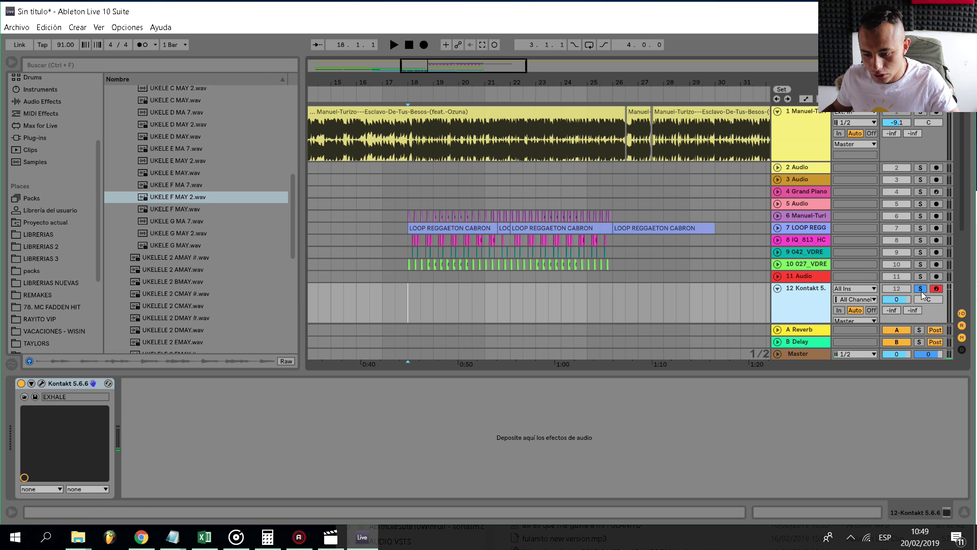
click(921, 289)
key(F9)
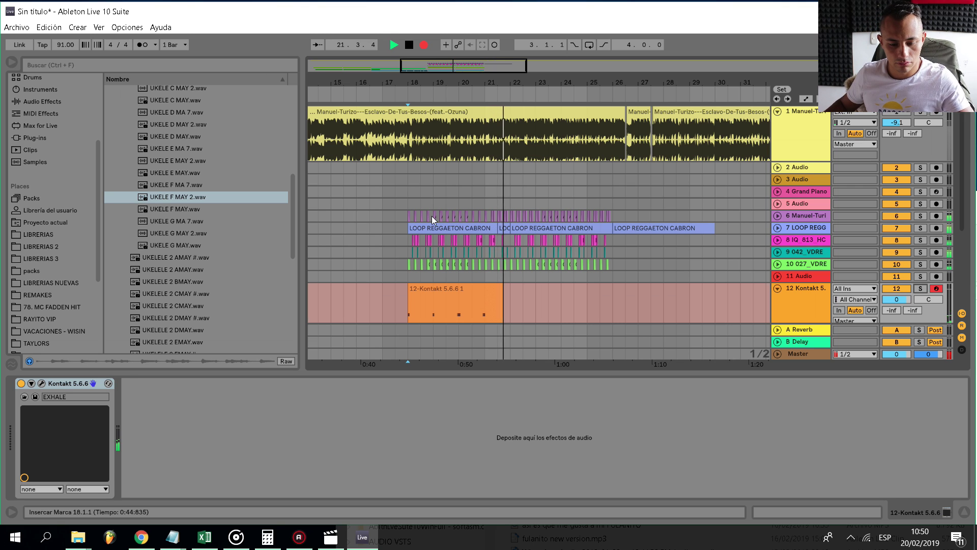
key(space)
Add LFOTool_x64 to track 12 Kontakt and lower the start of its 1/4-rate volume curve.
click(28, 135)
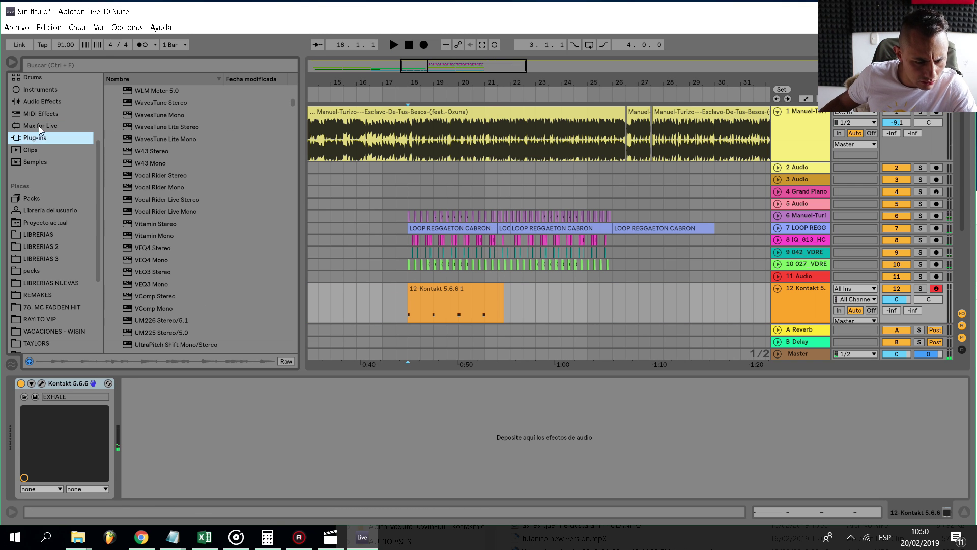
click(47, 67)
text(lfo)
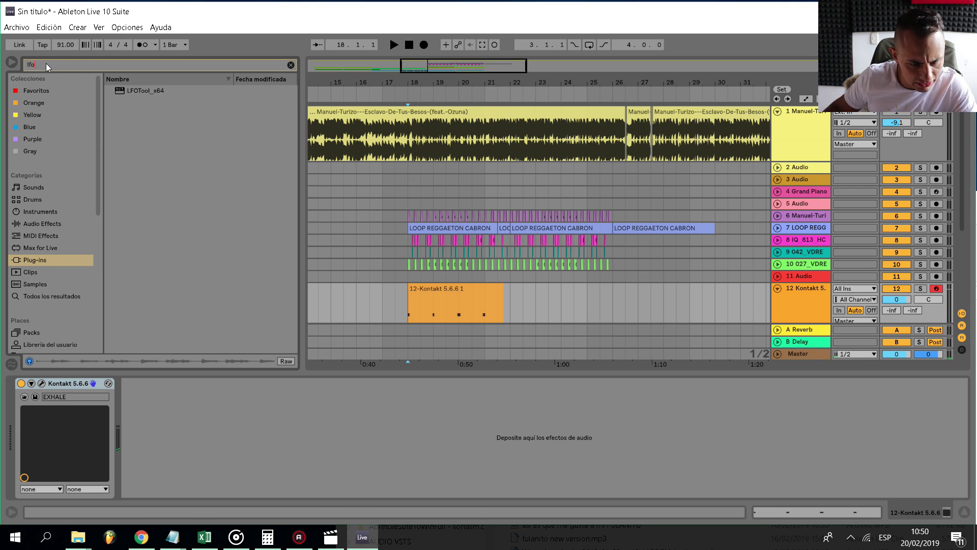
drag(119, 98, 371, 286)
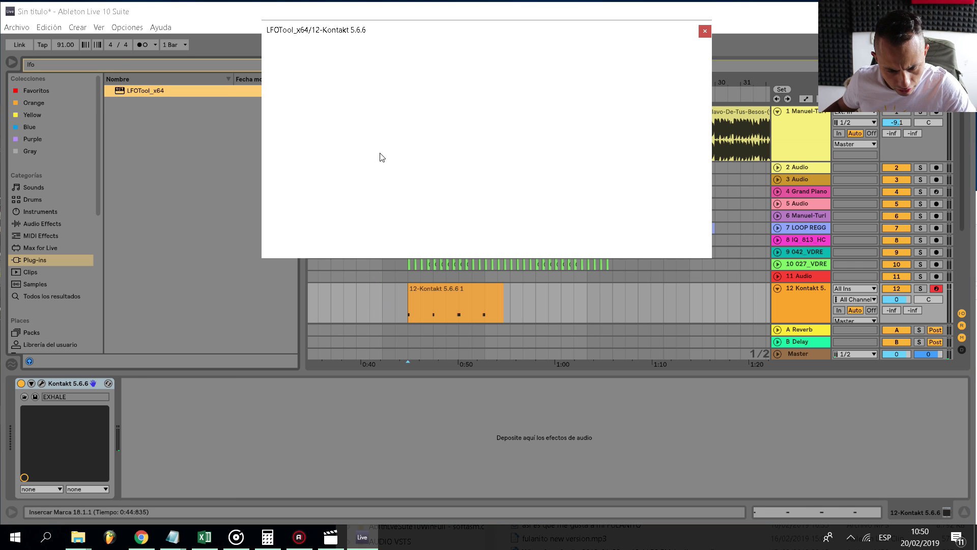
drag(365, 154, 365, 201)
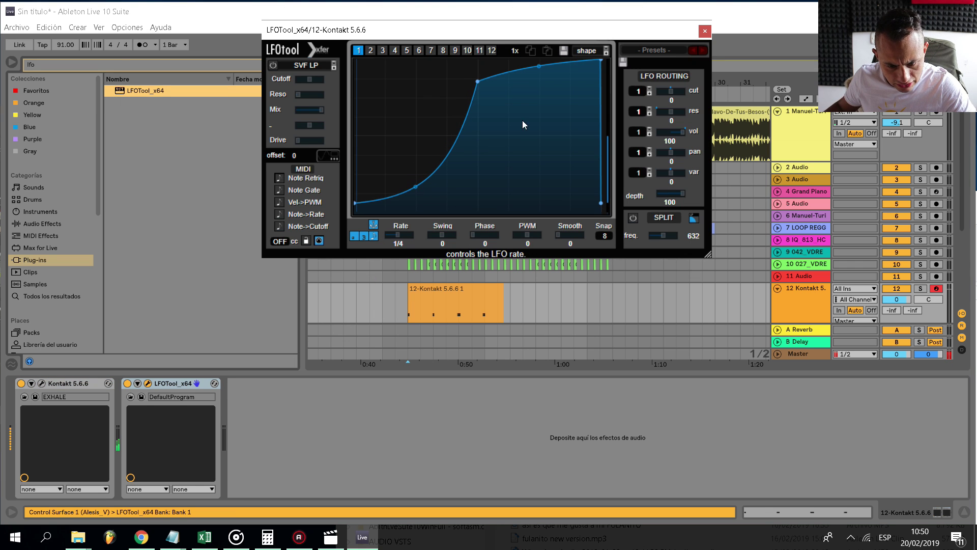
click(705, 30)
Duplicate the recorded Kontakt clip so the copy starts at bar 22, and listen to the part.
double_click(461, 300)
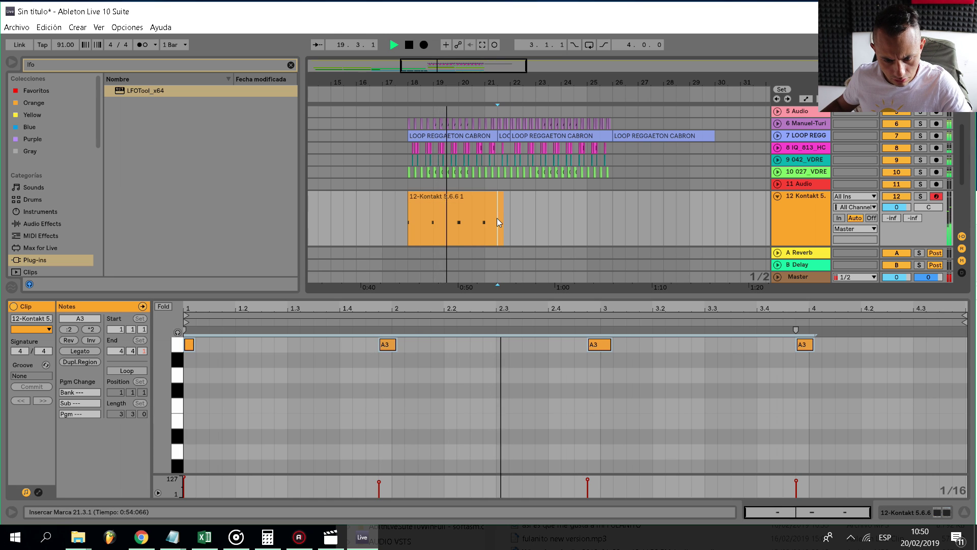
click(494, 197)
key(ctrl+d)
click(399, 236)
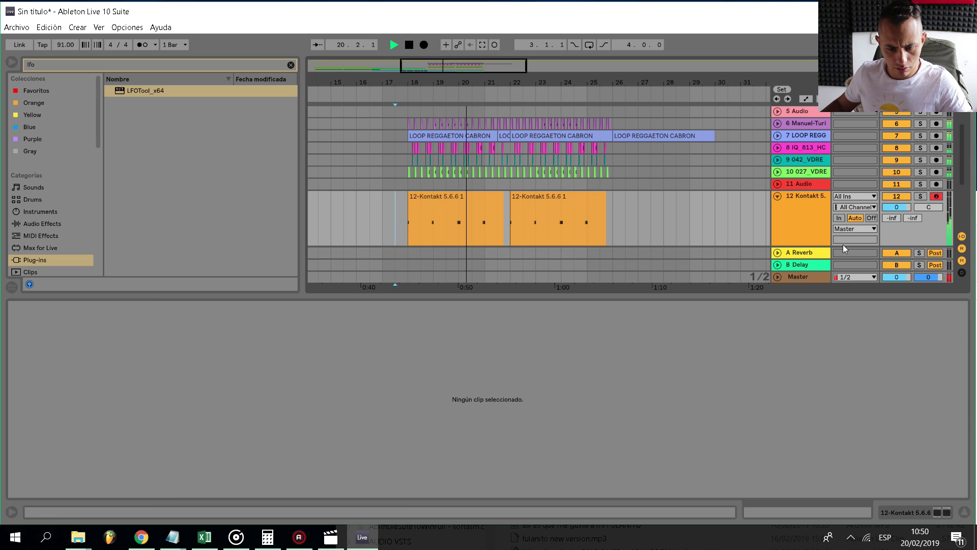
key(space)
Lower track 12 Kontakt's volume, collapse the track, hide the detail area and briefly play the arrangement.
drag(890, 210, 890, 214)
click(777, 196)
scroll(560, 184, up, 3)
key(ctrl+alt+l)
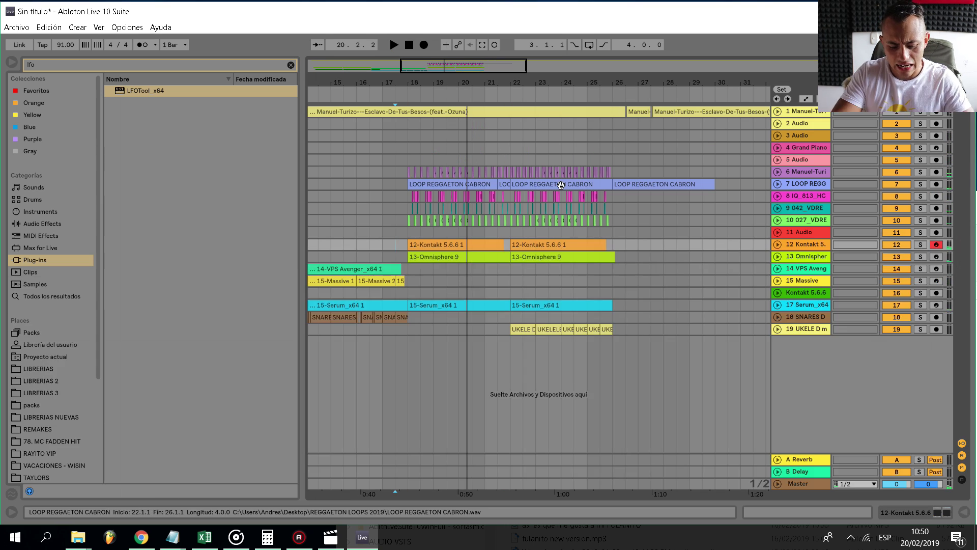
key(space)
key(space)
Set the playback start at 1.4.1 and expand track 16 with the frozen Kontakt clips.
scroll(382, 189, left, 3)
scroll(382, 169, down, 3)
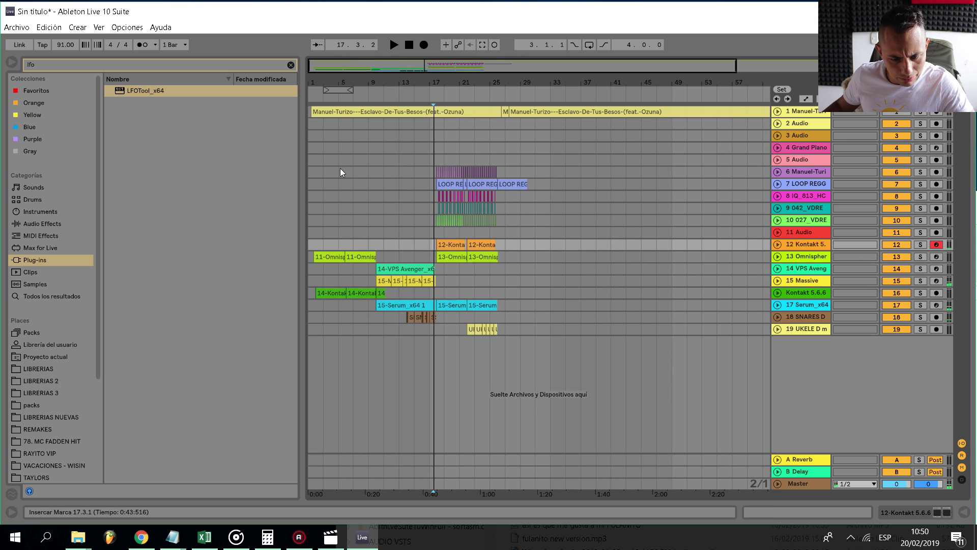
scroll(321, 173, up, 5)
click(317, 172)
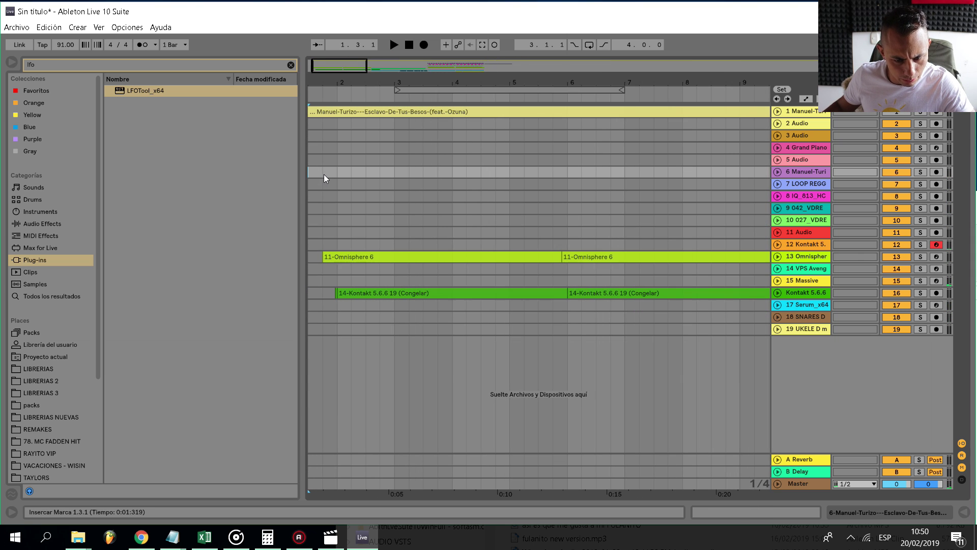
click(320, 176)
scroll(321, 176, down, 3)
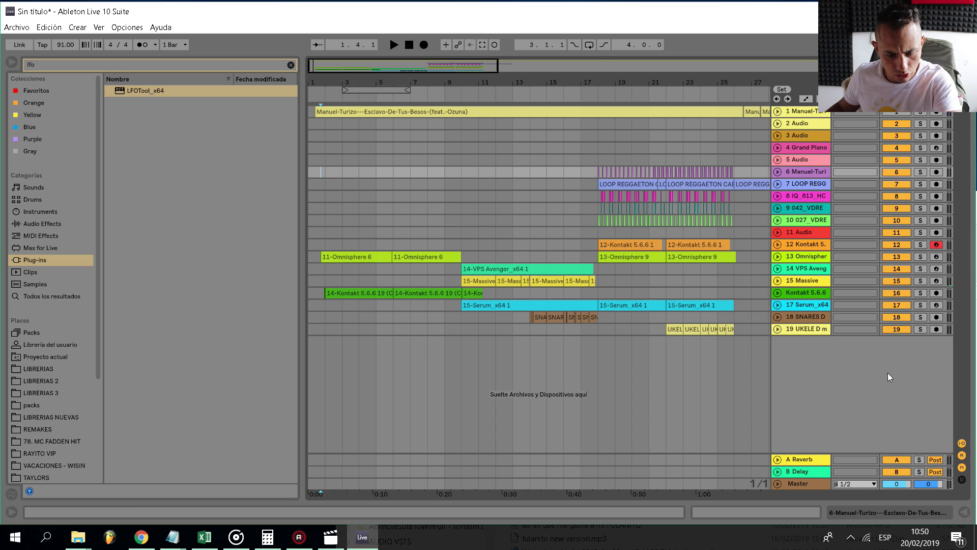
click(777, 293)
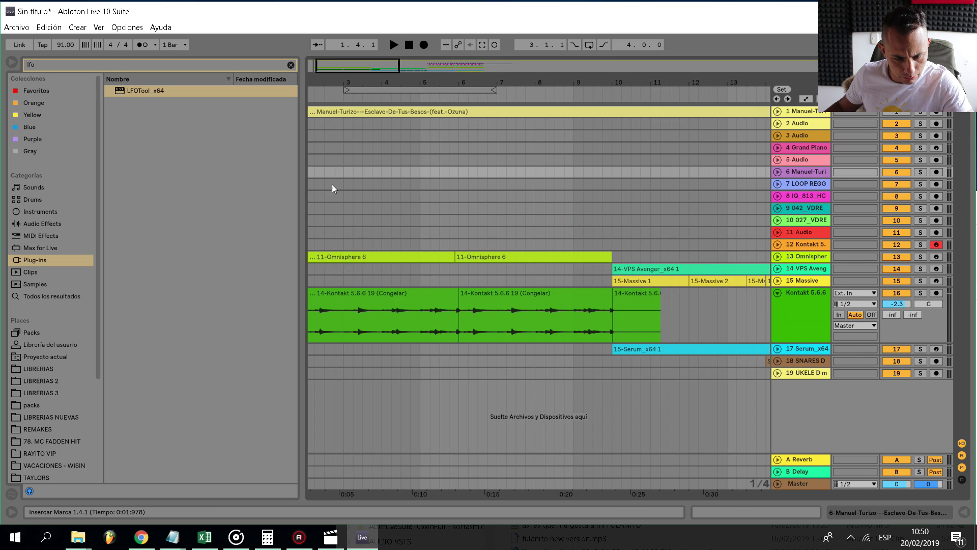
Play the arrangement from near its beginning and listen to the Omnisphere melody with the frozen Kontakt part.
scroll(331, 181, down, 3)
key(space)
key(space)
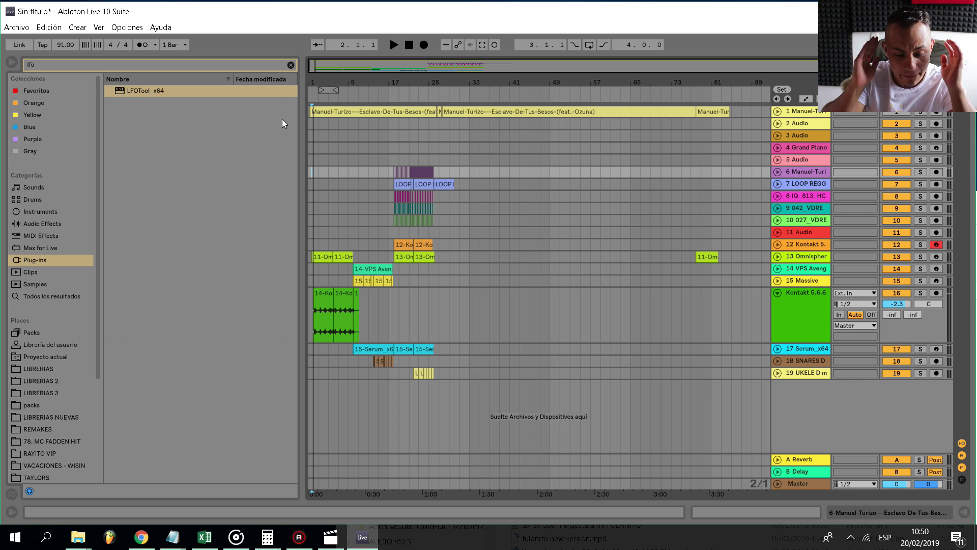
key(space)
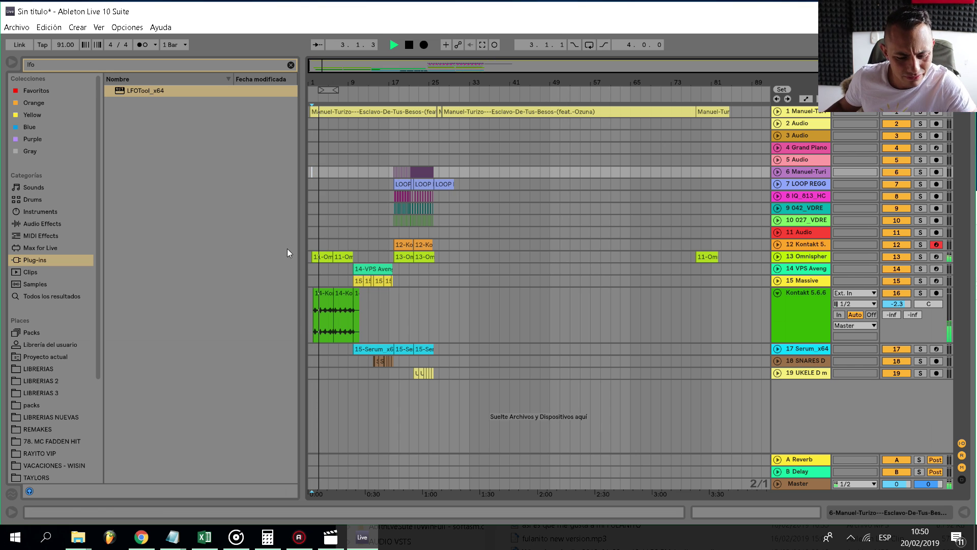
key(plus)
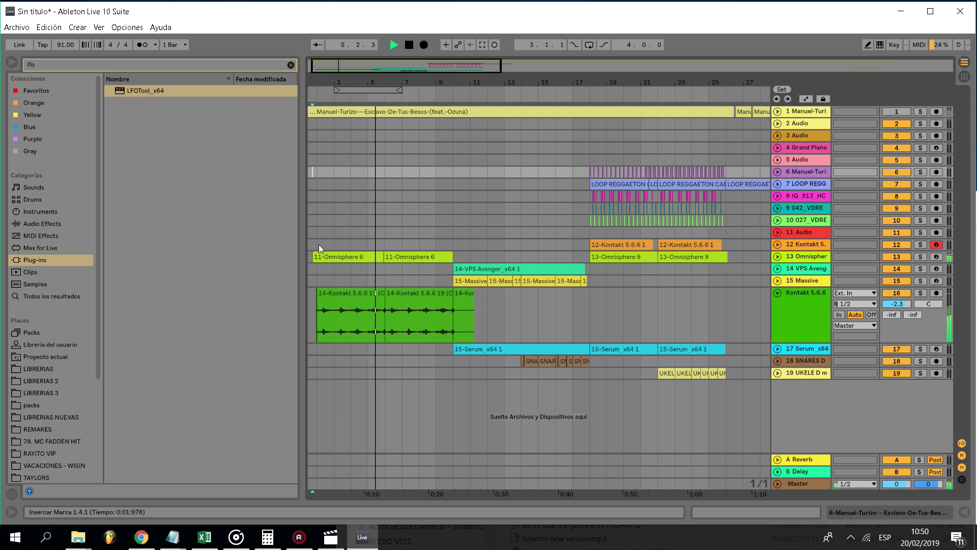
key(plus)
key(minus)
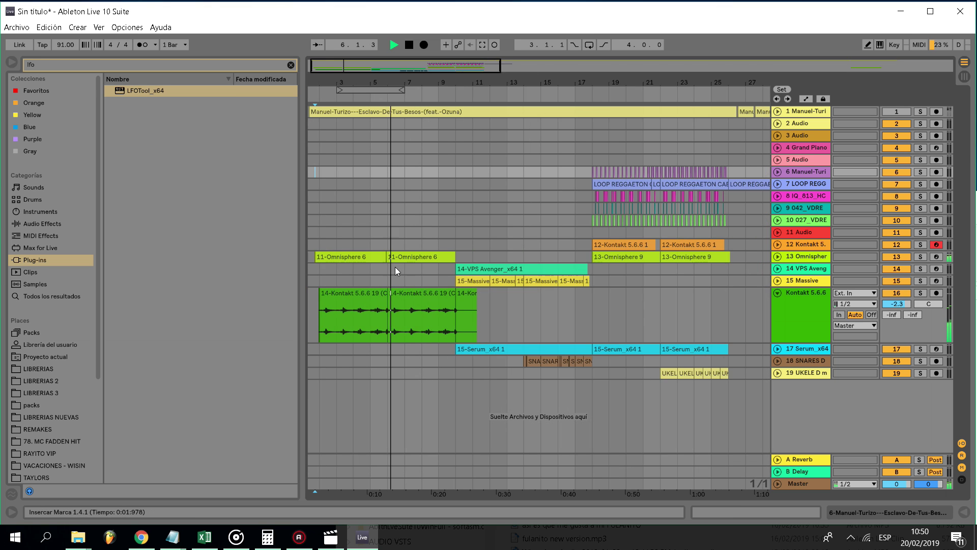
Delete a short section of the track 16 Kontakt audio just before bar 10 and move the following piece earlier to close the gap.
scroll(397, 269, up, 6)
scroll(532, 300, up, 2)
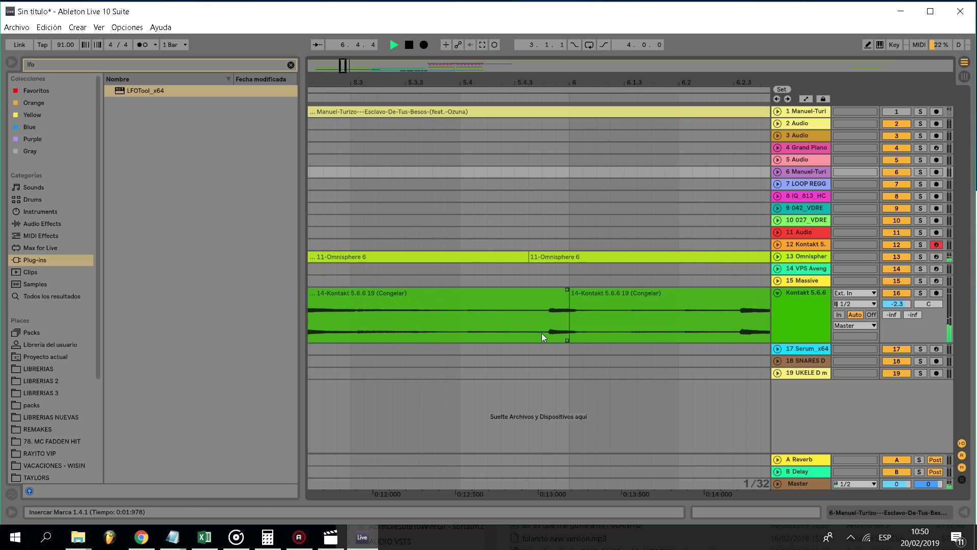
drag(542, 333, 484, 322)
scroll(630, 318, down, 2)
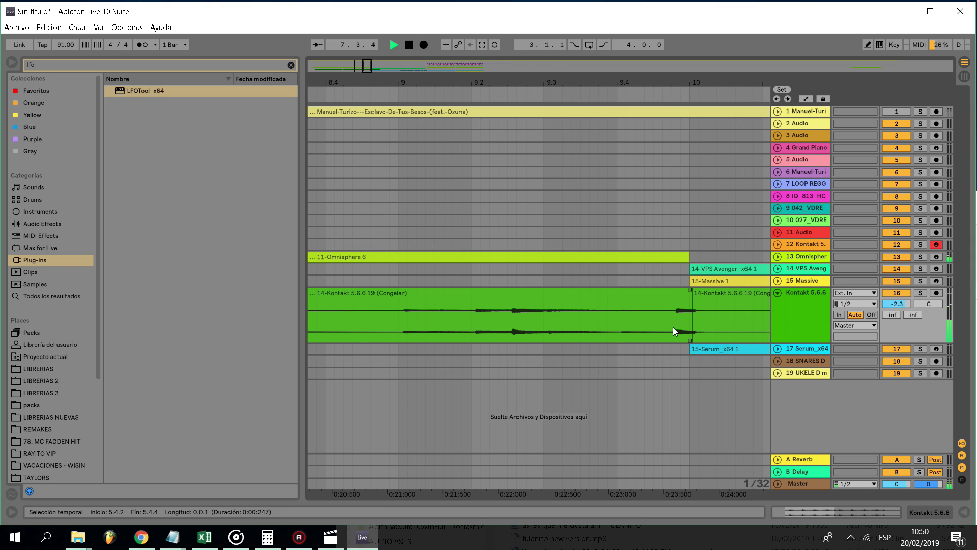
drag(673, 327, 653, 325)
key(Delete)
mouse_move(680, 295)
mouse_down()
mouse_move(642, 301)
mouse_move(660, 315)
mouse_move(644, 308)
mouse_move(681, 307)
mouse_up()
scroll(663, 296, up, 2)
scroll(655, 295, up, 2)
scroll(642, 296, down, 5)
scroll(647, 311, up, 2)
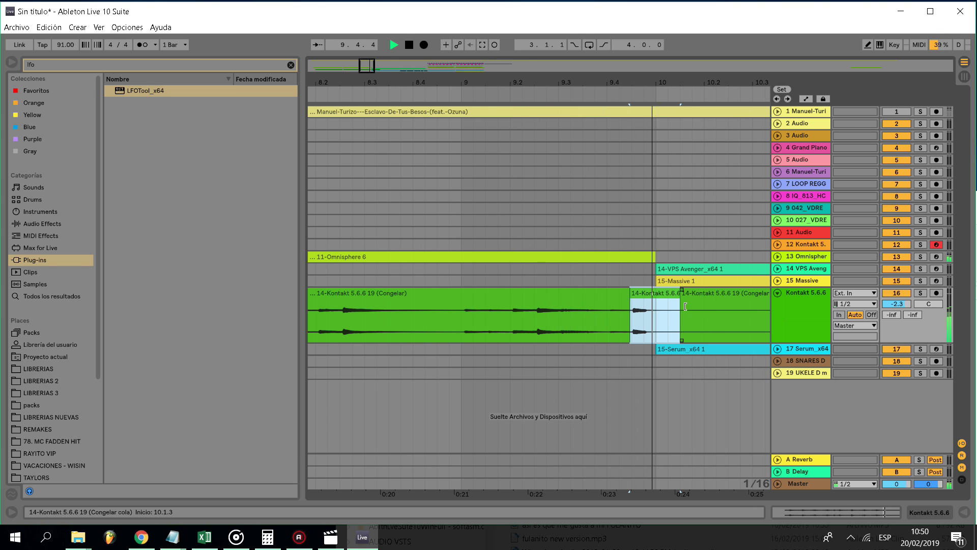
Collapse track 16 and set the insert marker at 11.1.1 on track 11 while listening to the next section.
scroll(648, 277, down, 5)
click(598, 268)
key(x)
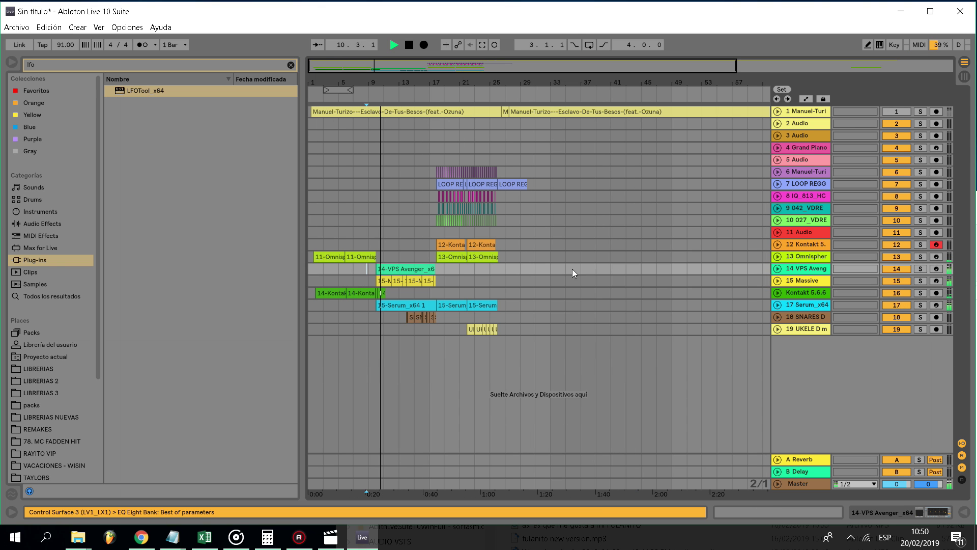
click(396, 232)
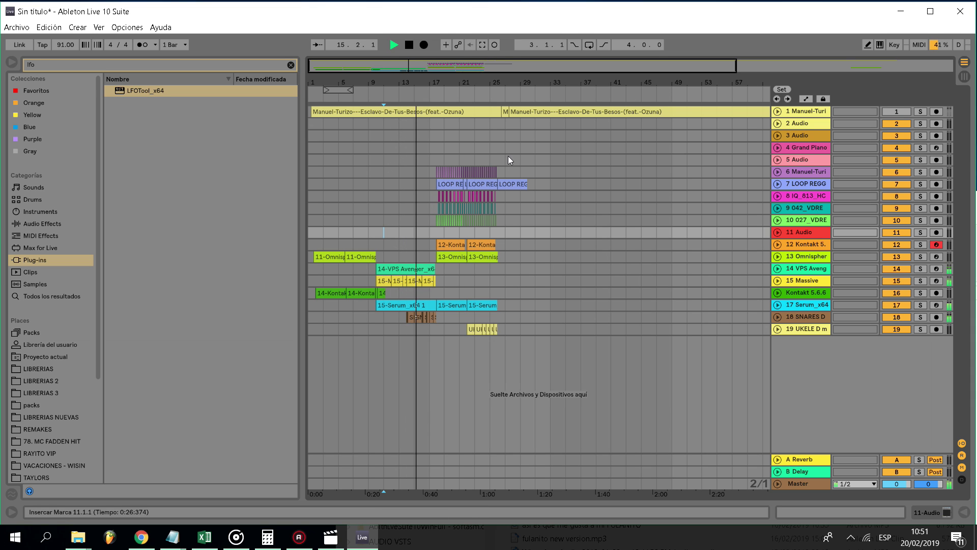
Delete the extra LOOP REGGAETON clip from bar 26 to bar 30 on track 7.
scroll(498, 167, up, 3)
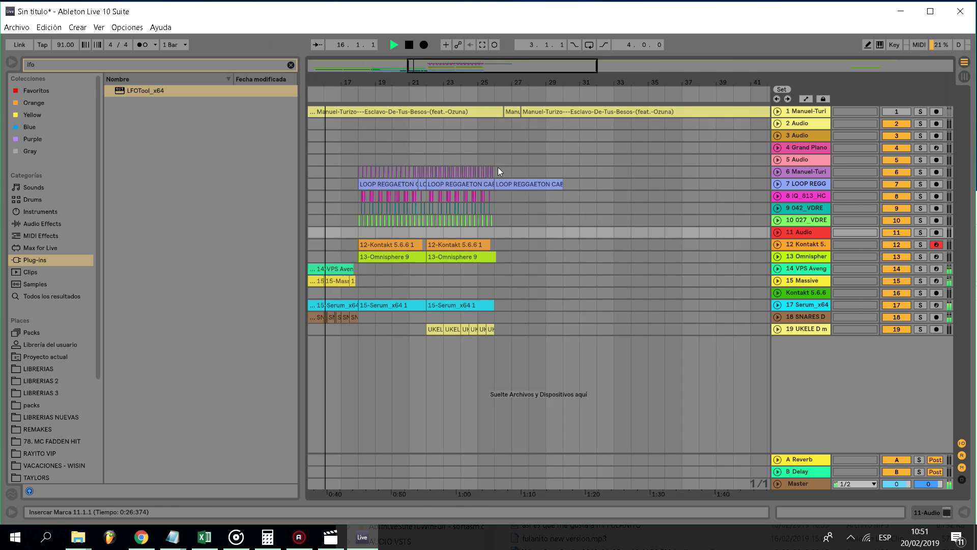
scroll(500, 169, up, 1)
click(519, 182)
key(Delete)
scroll(508, 176, down, 5)
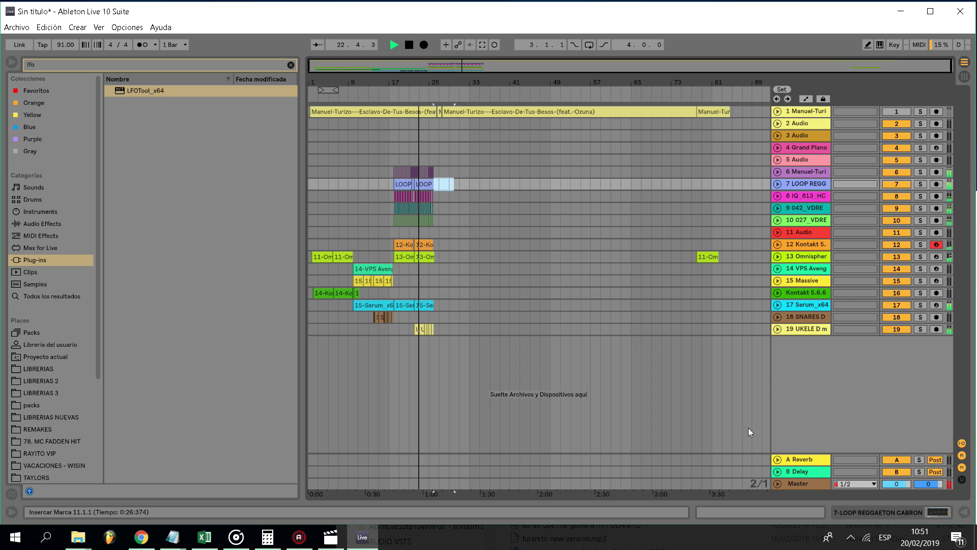
Trim the Omnisphere clip's overhang past bar 26 on track 13, and lower the expanded UKELE track's volume to -2.9 dB.
click(425, 328)
key(z)
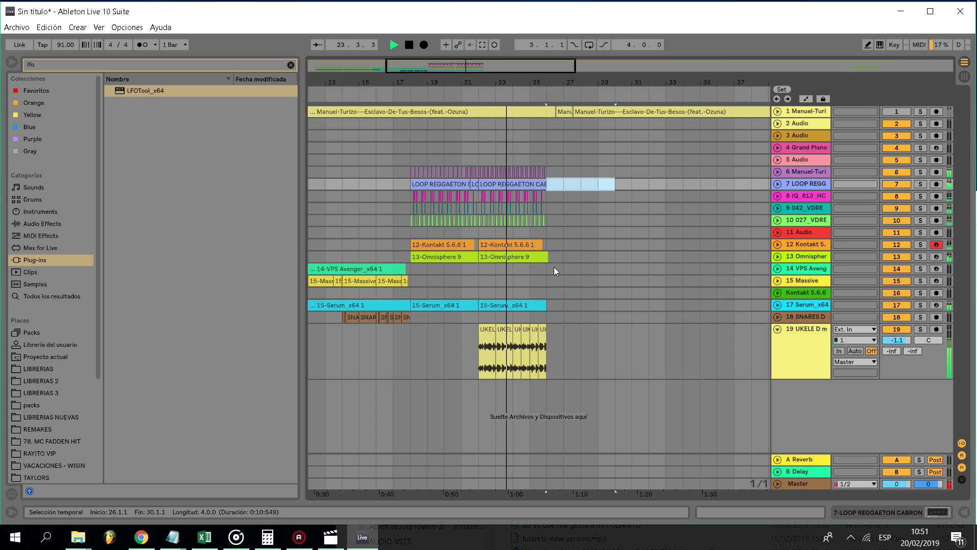
click(542, 244)
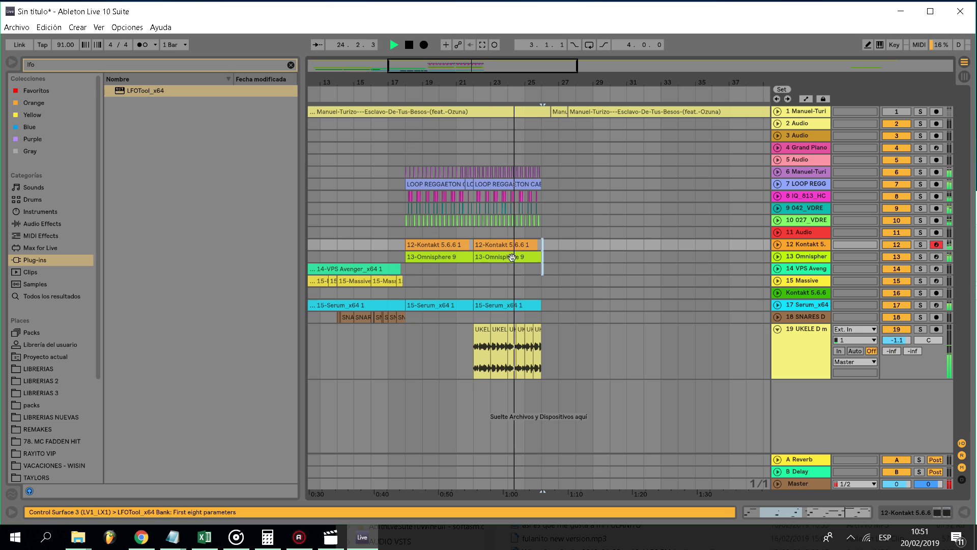
click(474, 268)
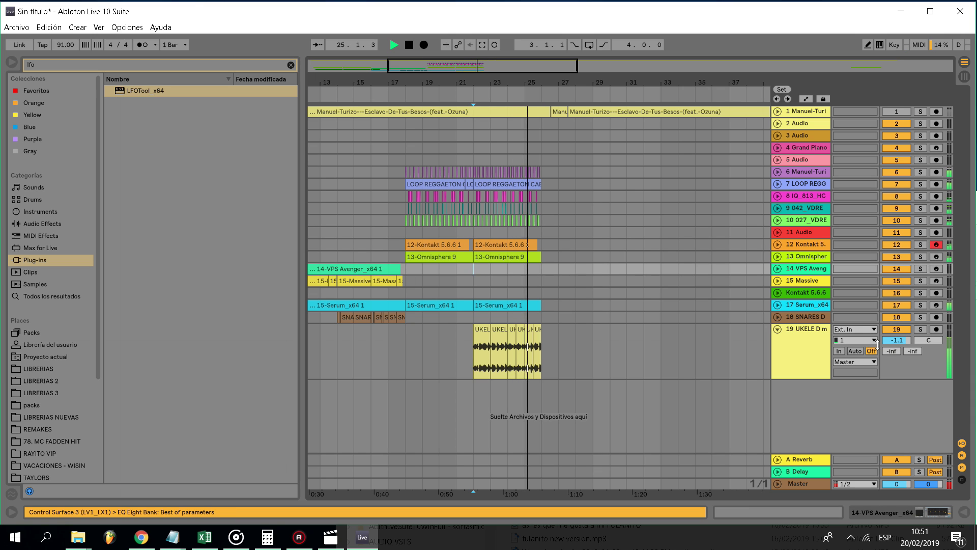
drag(877, 344, 881, 351)
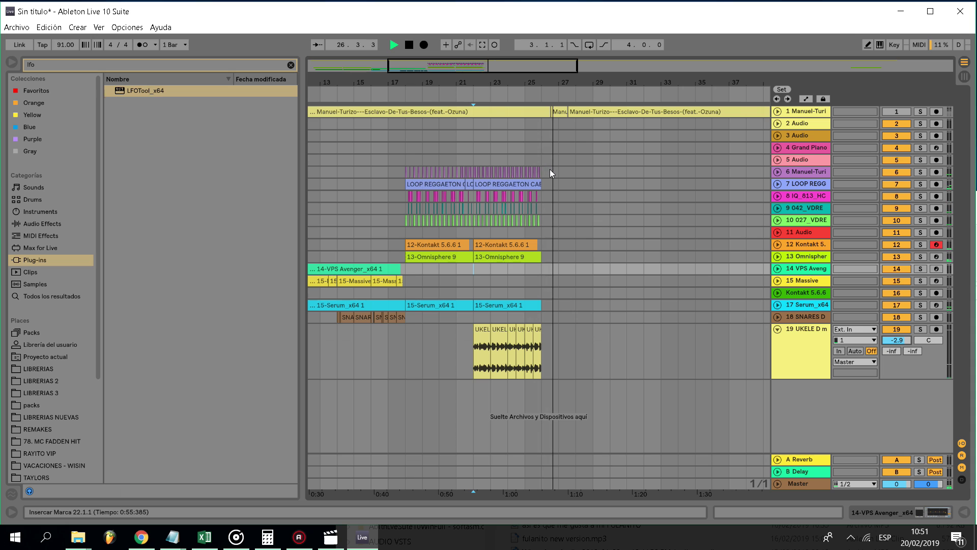
Stop playback and select the arrangement from bar 11 to about bar 27 across tracks 6 to 19.
key(space)
drag(558, 171, 289, 351)
scroll(440, 318, down, 3)
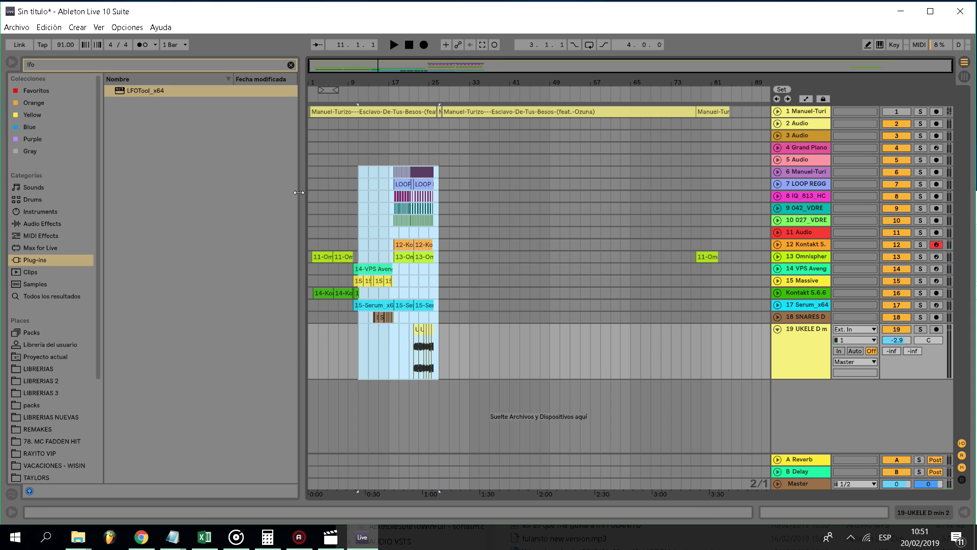